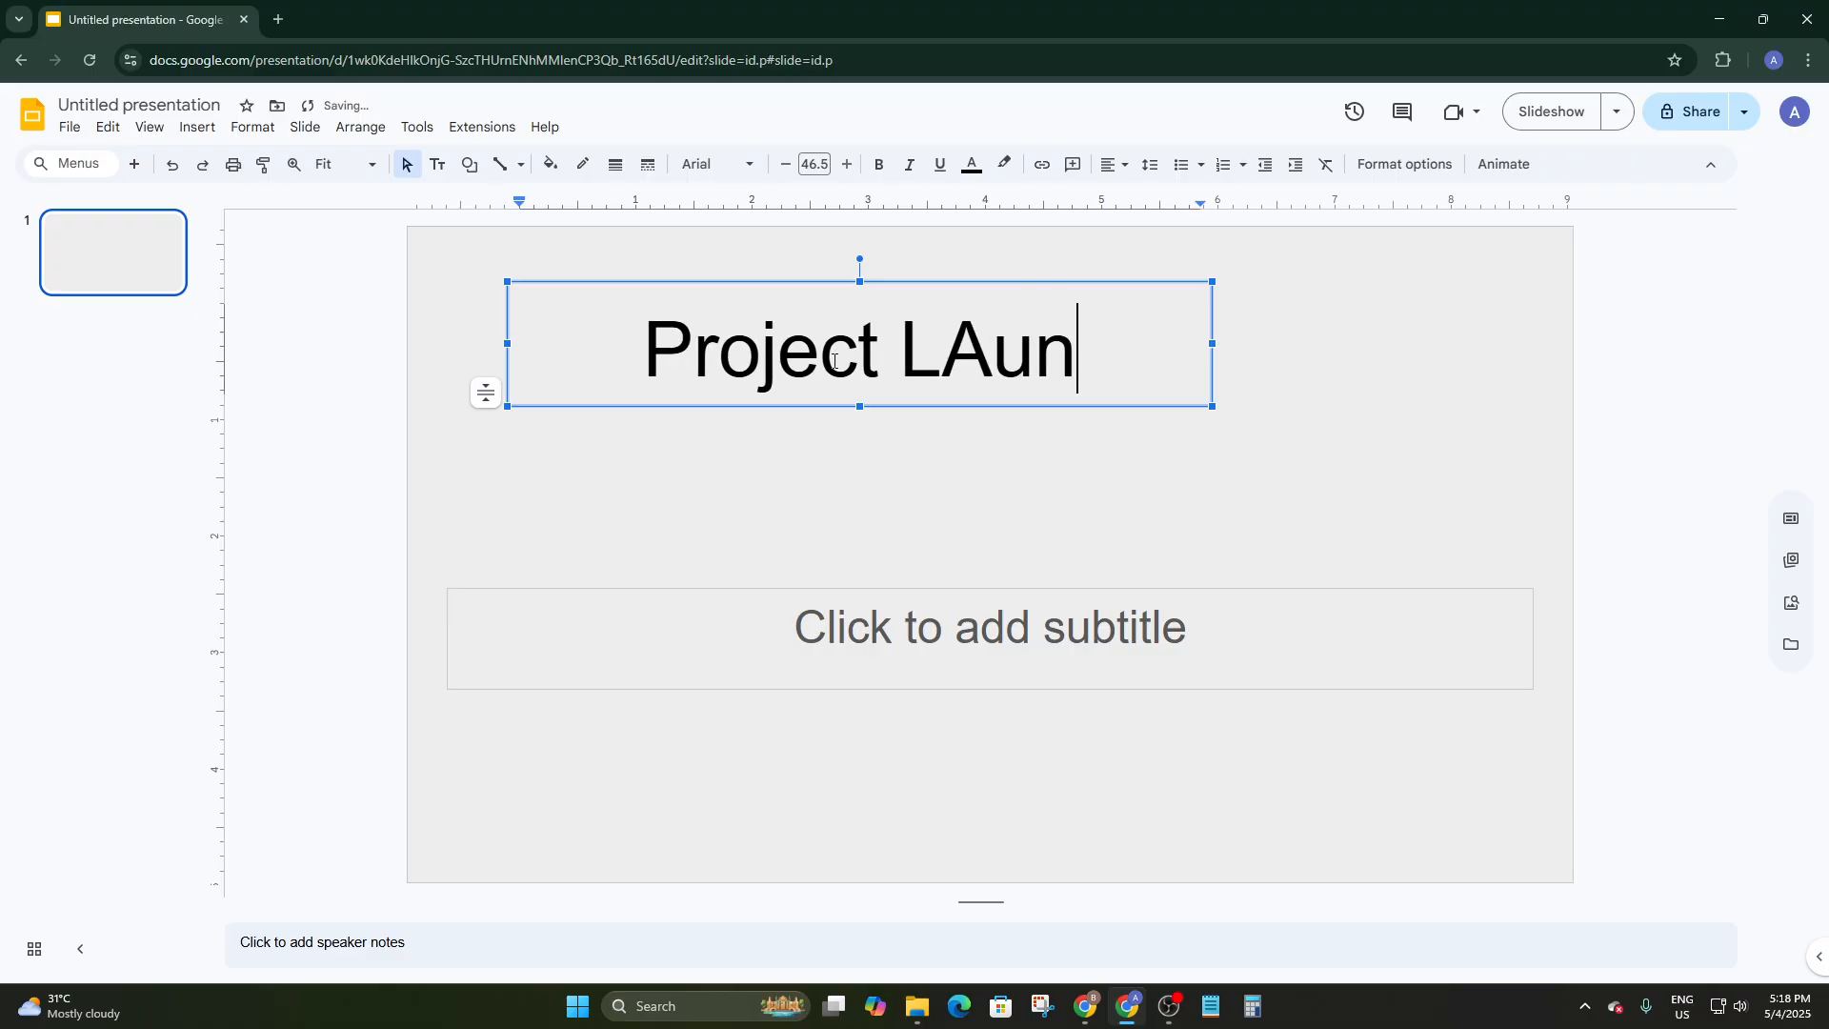
Correct the misspelled word in the title and complete it as "Project Launch Campaign"
{"action": "key", "text": "BackSpace"}
{"action": "key", "text": "BackSpace"}
{"action": "key", "text": "BackSpace"}
{"action": "key", "text": "BackSpace"}
{"action": "key", "text": "BackSpace"}
{"action": "type", "text": "aunch "}
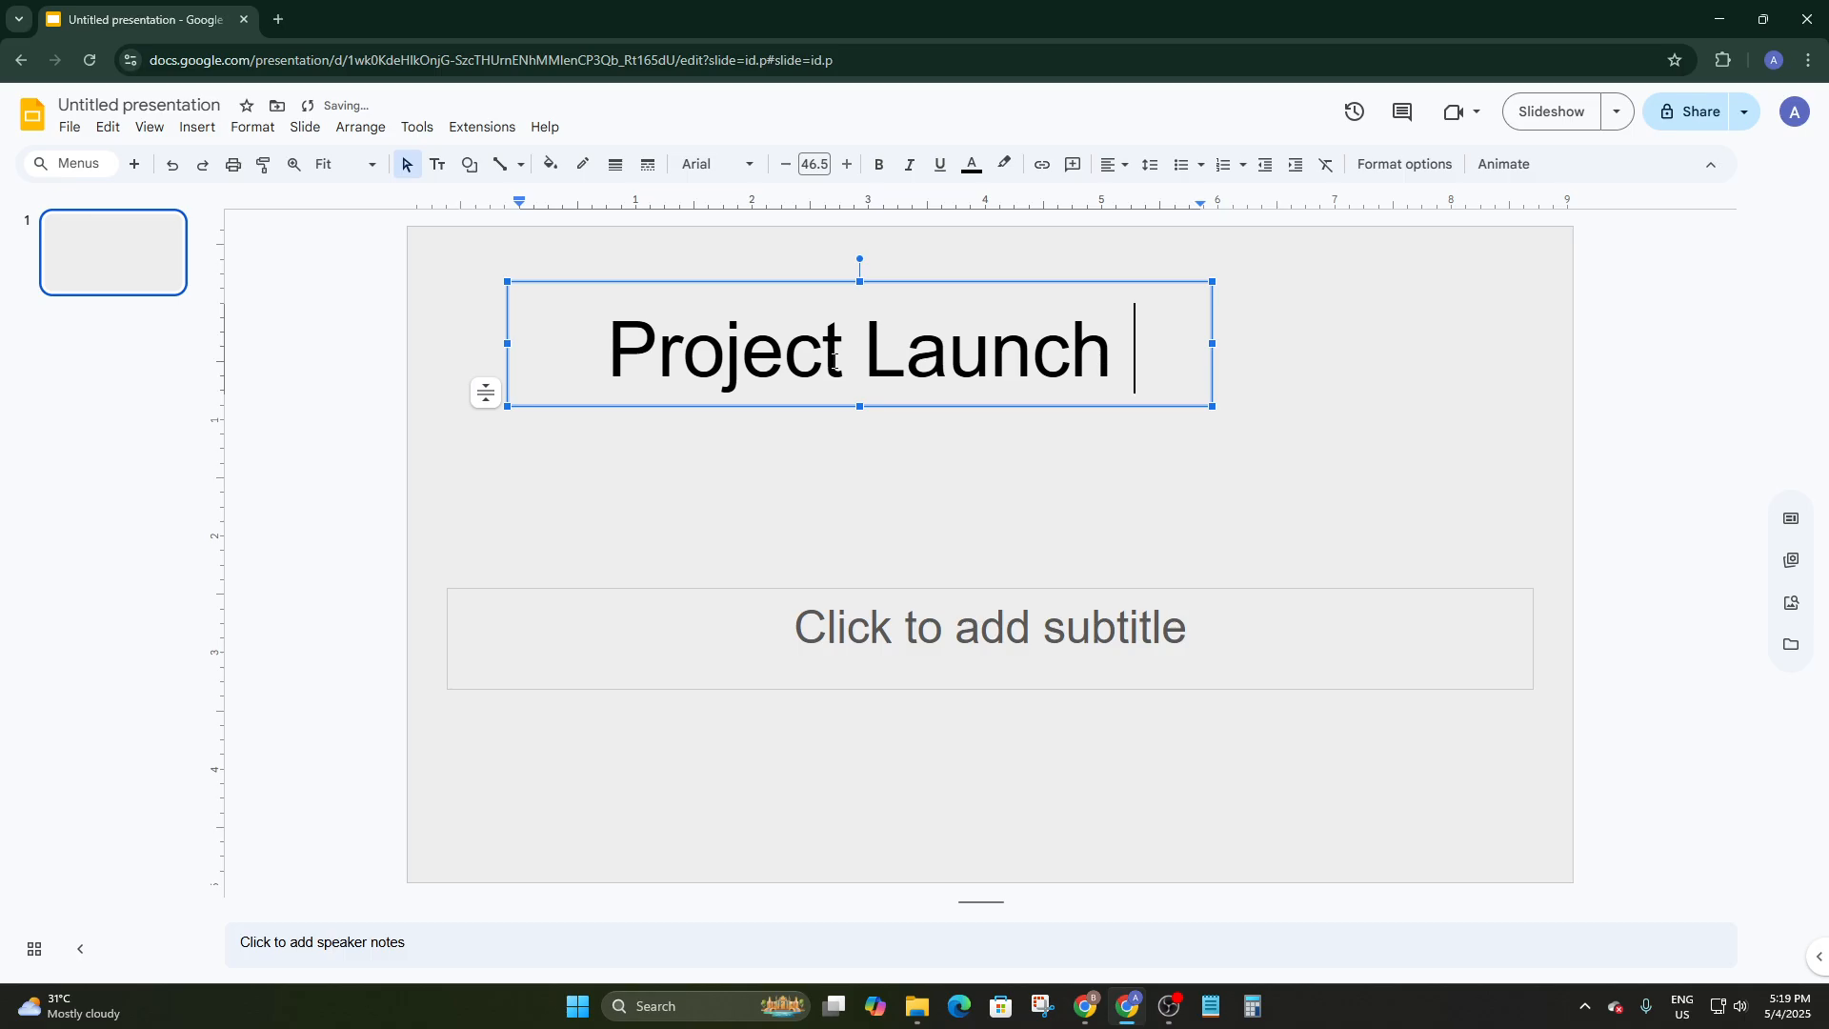
{"action": "type", "text": "Camp"}
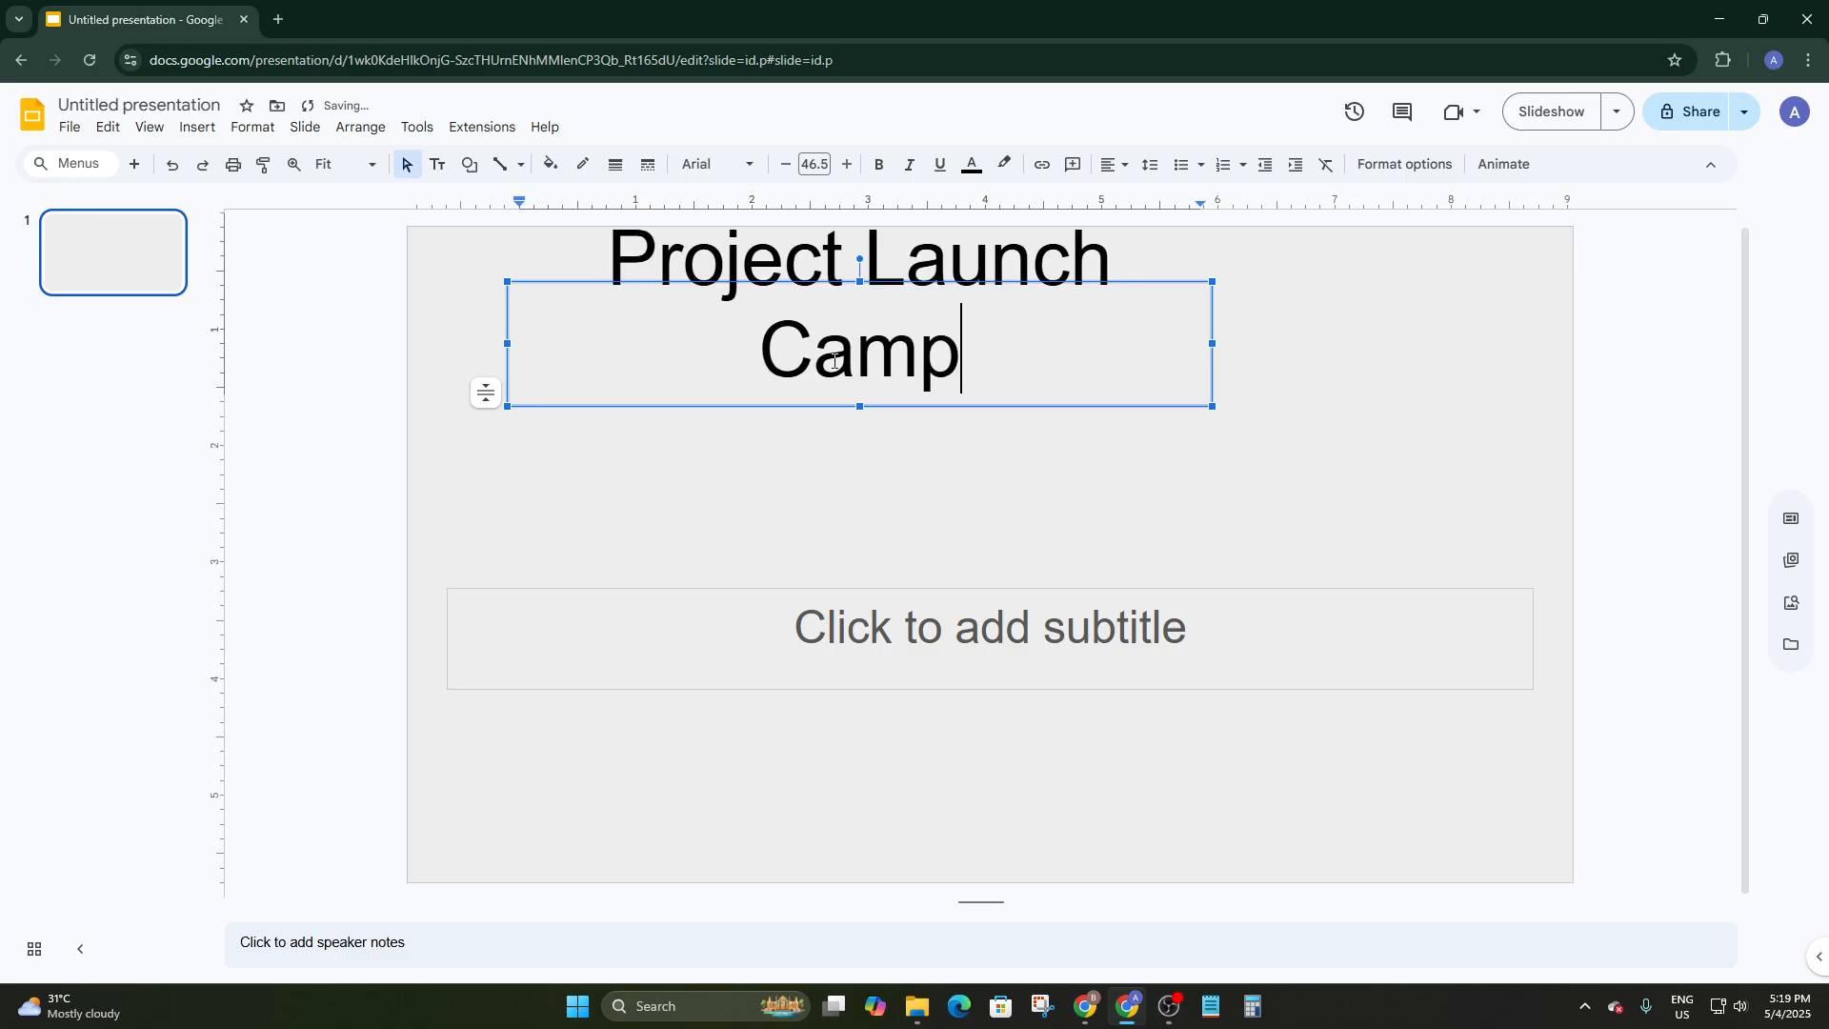
{"action": "type", "text": "aign"}
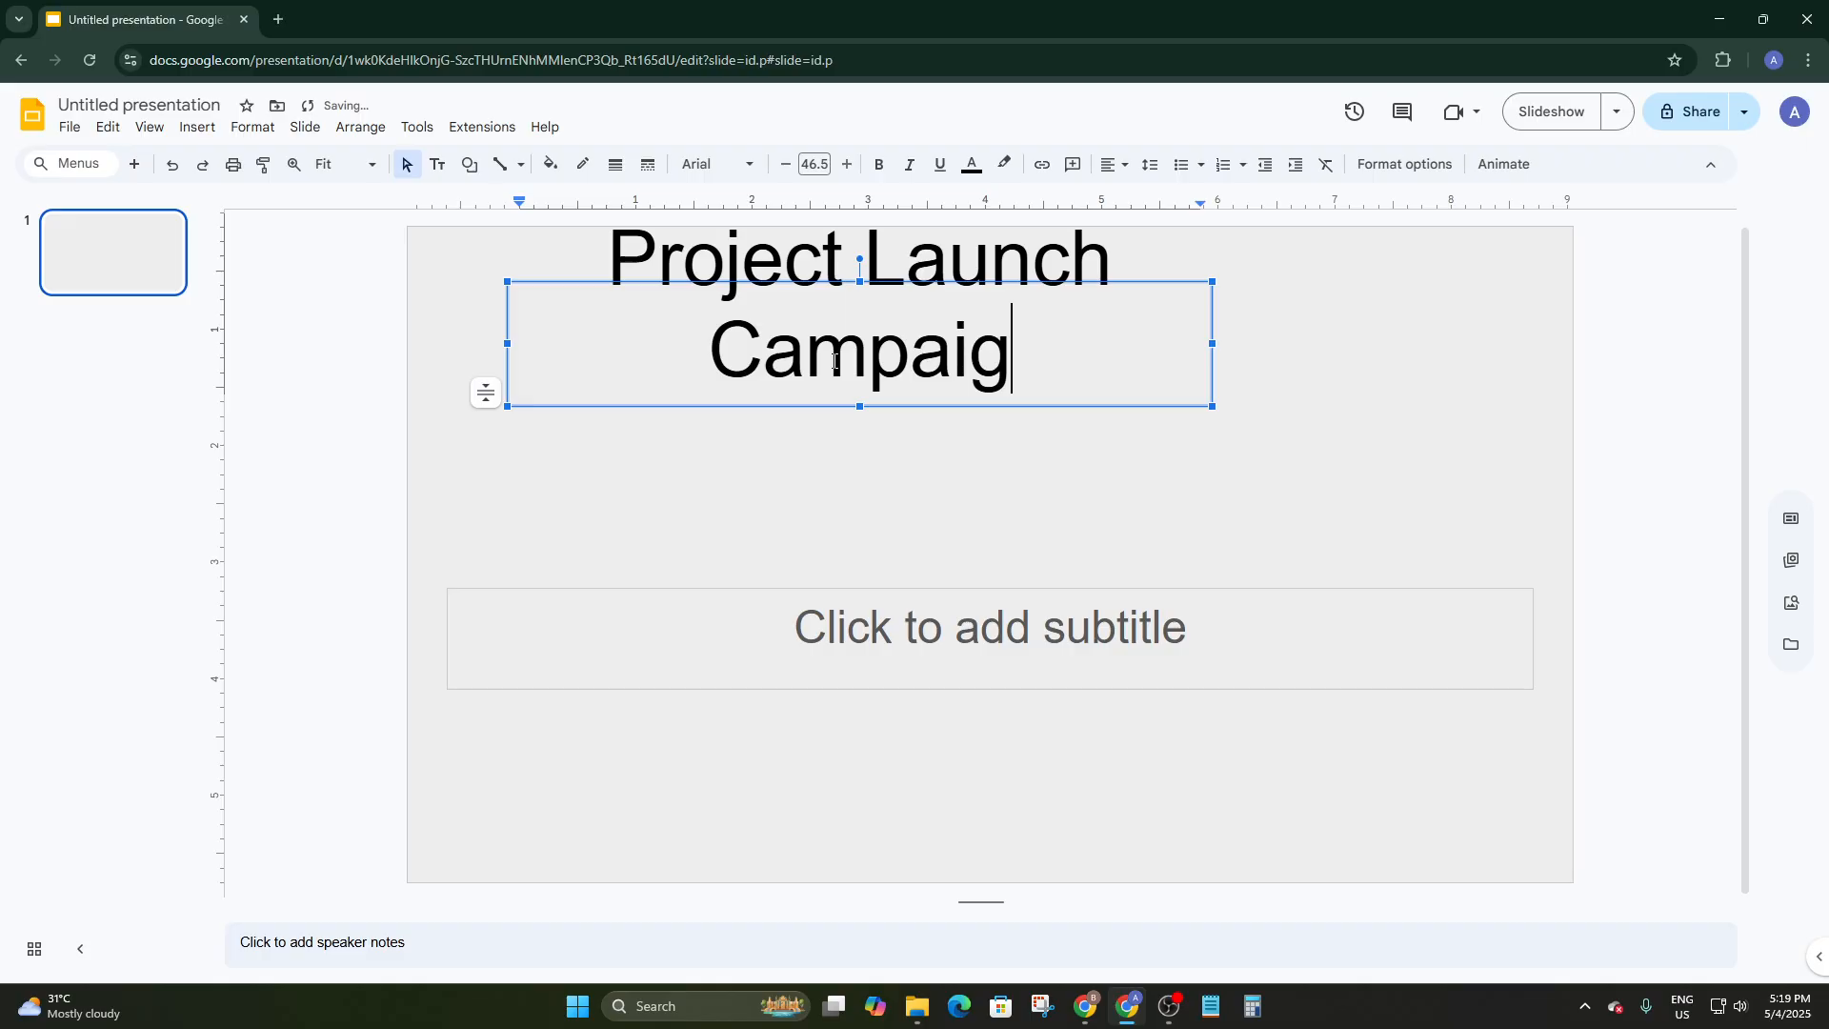
Shift the title box left and resize it to about 8.1 inches wide and 0.6 inches tall, fitting the title on one line
{"action": "left_click_drag", "start_coordinate": [1214, 345], "coordinate": [1364, 336]}
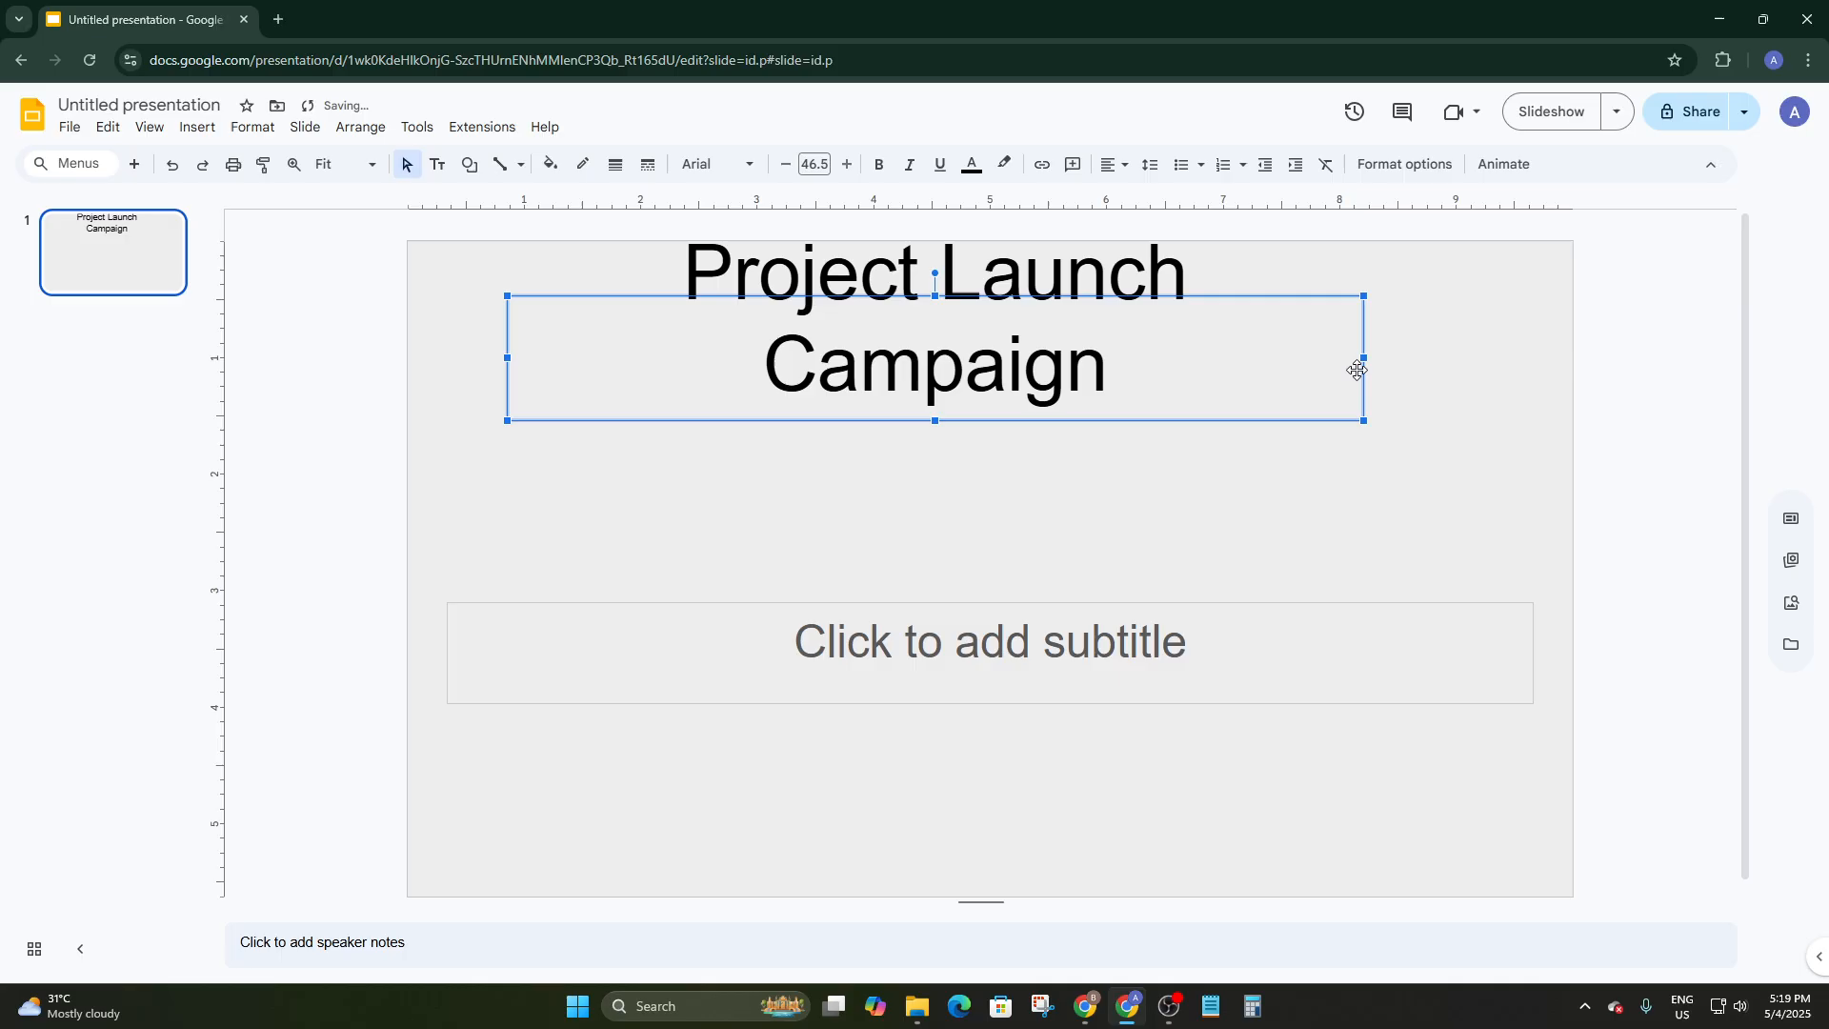
{"action": "left_click", "coordinate": [1370, 358]}
{"action": "left_click_drag", "start_coordinate": [1156, 334], "coordinate": [1037, 374]}
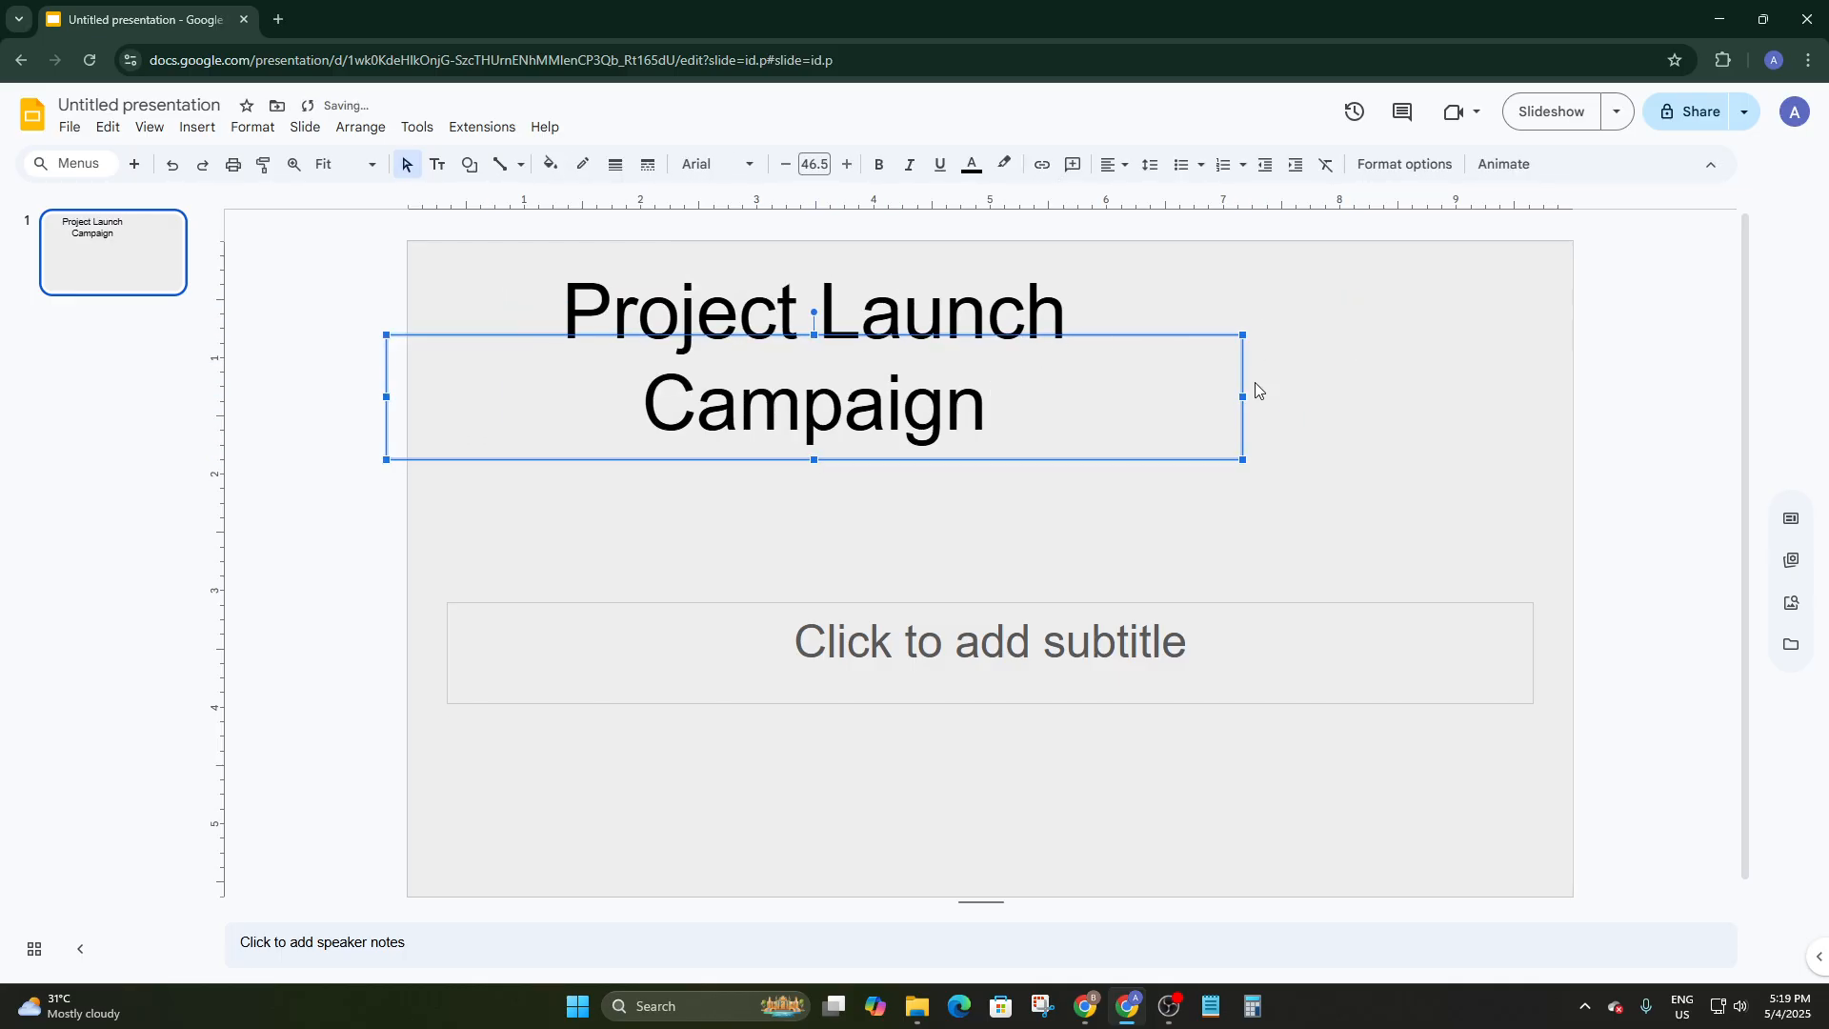
{"action": "left_click_drag", "start_coordinate": [1243, 396], "coordinate": [1434, 381]}
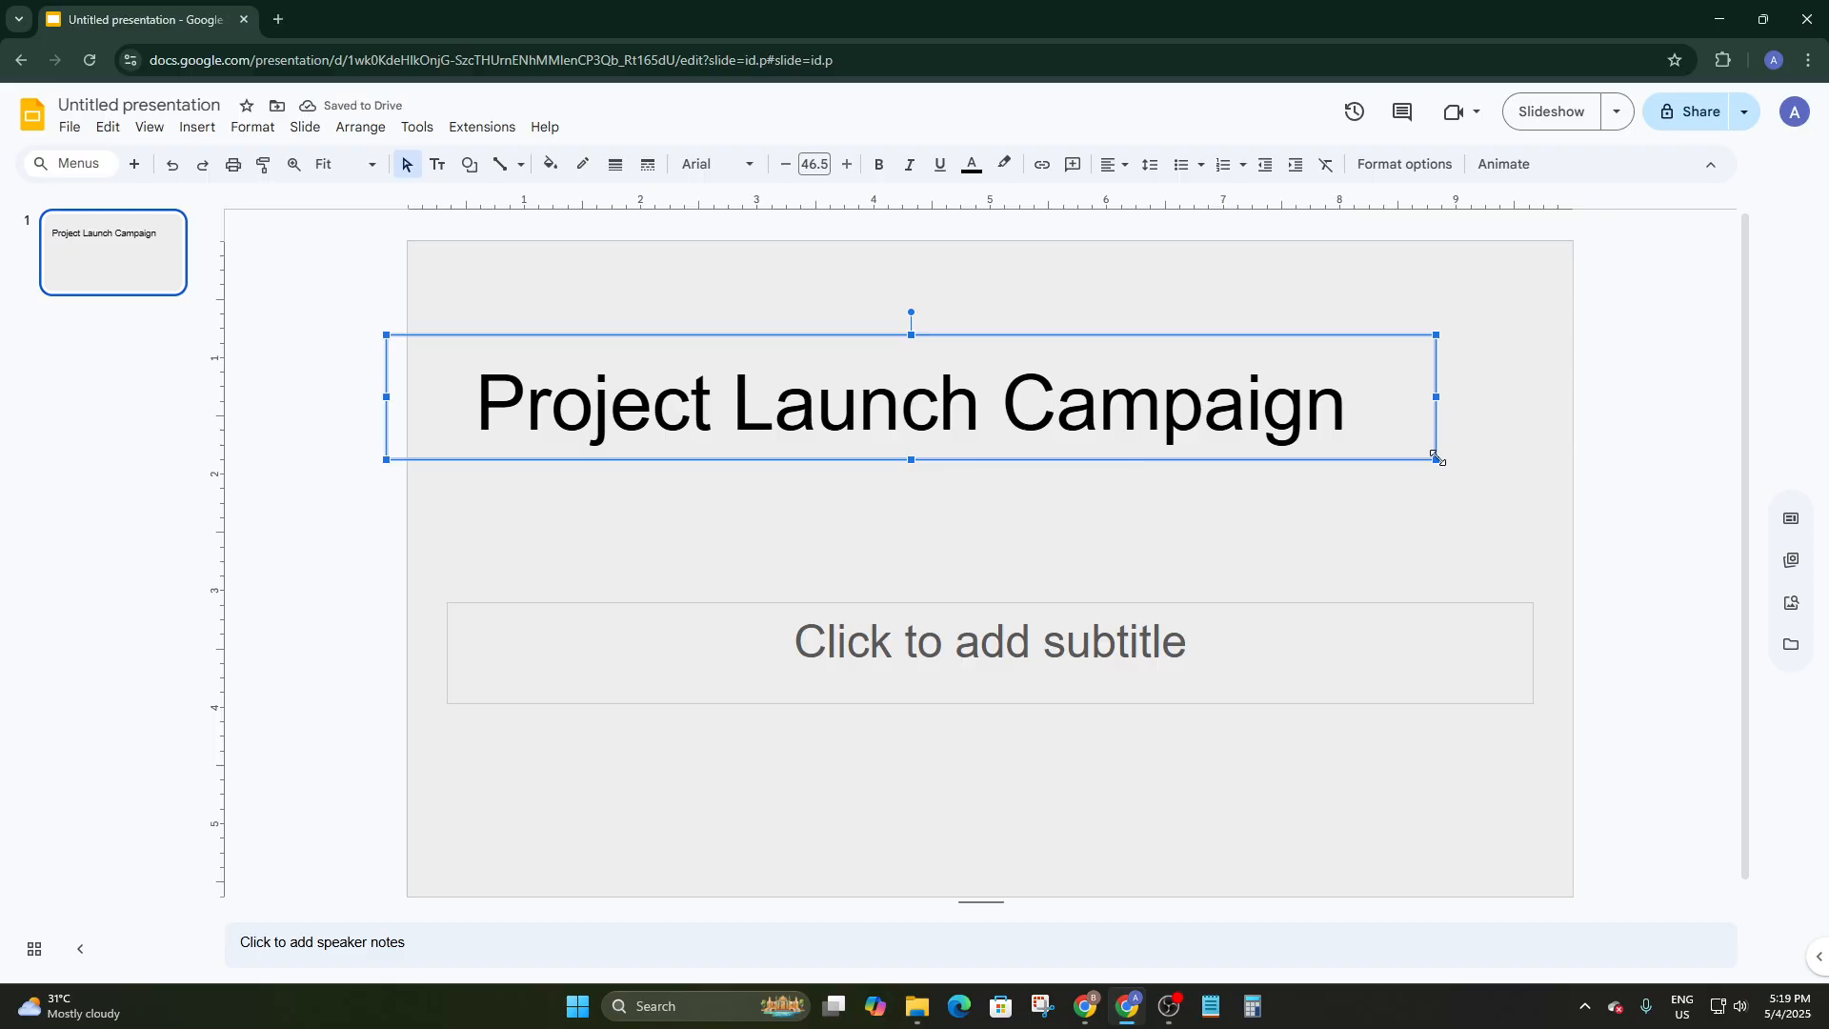
{"action": "left_click_drag", "start_coordinate": [1434, 459], "coordinate": [1449, 372]}
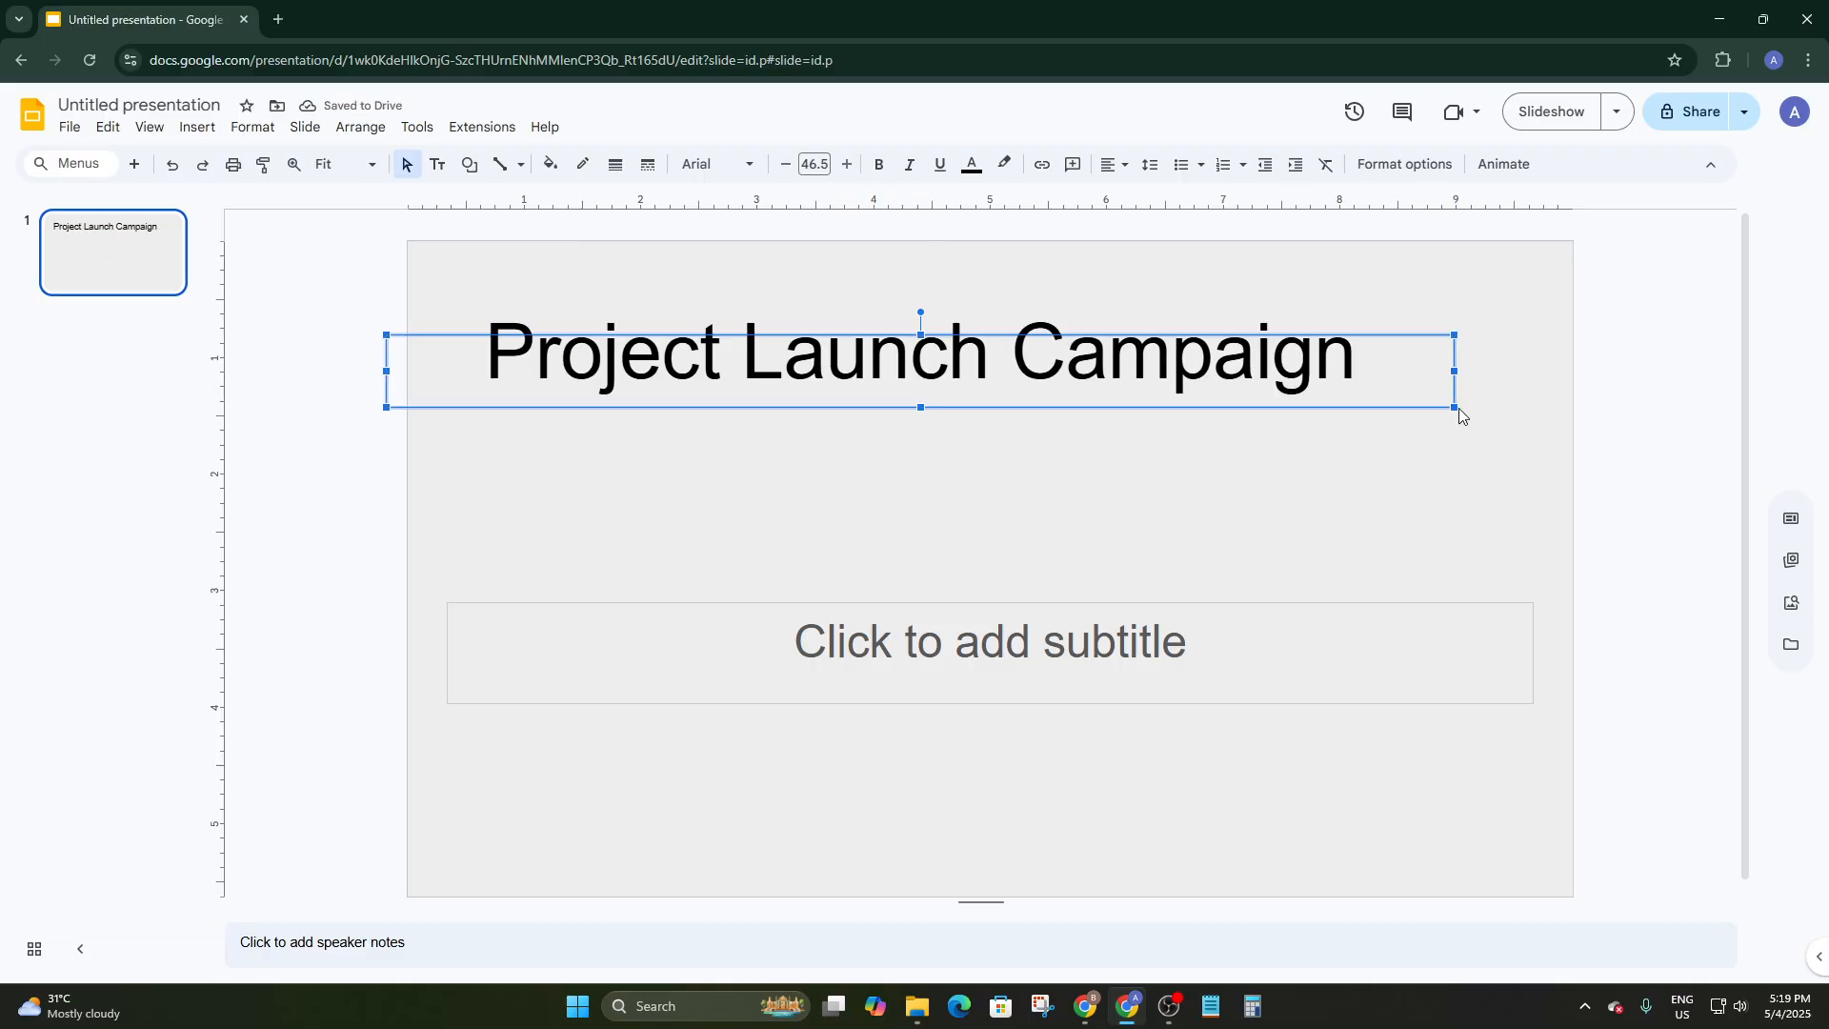
{"action": "left_click_drag", "start_coordinate": [1454, 408], "coordinate": [1332, 407]}
{"action": "left_click", "coordinate": [1243, 453]}
Move the title slightly up and to the right, closer to the slide's upper edge
{"action": "left_click", "coordinate": [949, 358]}
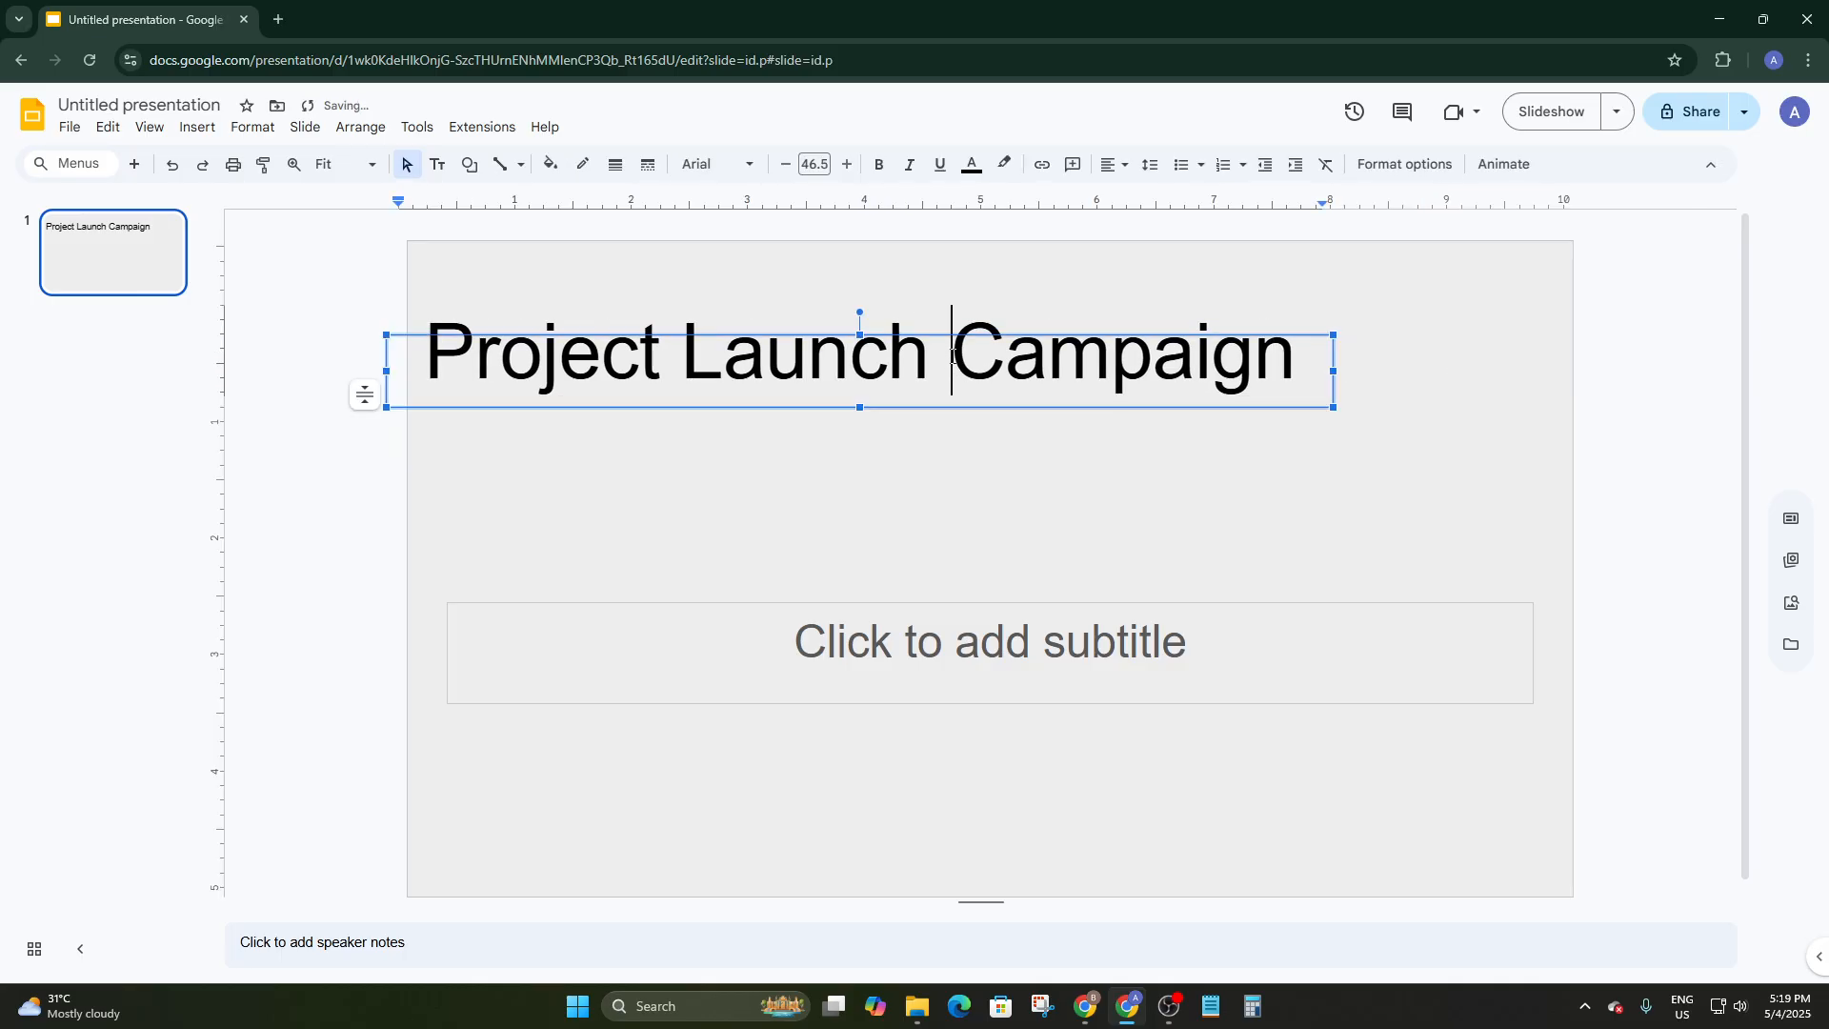
{"action": "left_click_drag", "start_coordinate": [859, 312], "coordinate": [859, 297]}
{"action": "left_click", "coordinate": [911, 429]}
{"action": "left_click", "coordinate": [890, 368]}
{"action": "left_click", "coordinate": [967, 444]}
{"action": "left_click", "coordinate": [1154, 368]}
{"action": "left_click", "coordinate": [1331, 395]}
{"action": "mouse_move", "coordinate": [1333, 393]}
{"action": "left_mouse_down"}
{"action": "mouse_move", "coordinate": [1360, 338]}
{"action": "mouse_move", "coordinate": [1310, 379]}
{"action": "mouse_move", "coordinate": [1333, 380]}
{"action": "left_mouse_up"}
{"action": "left_click", "coordinate": [1076, 562]}
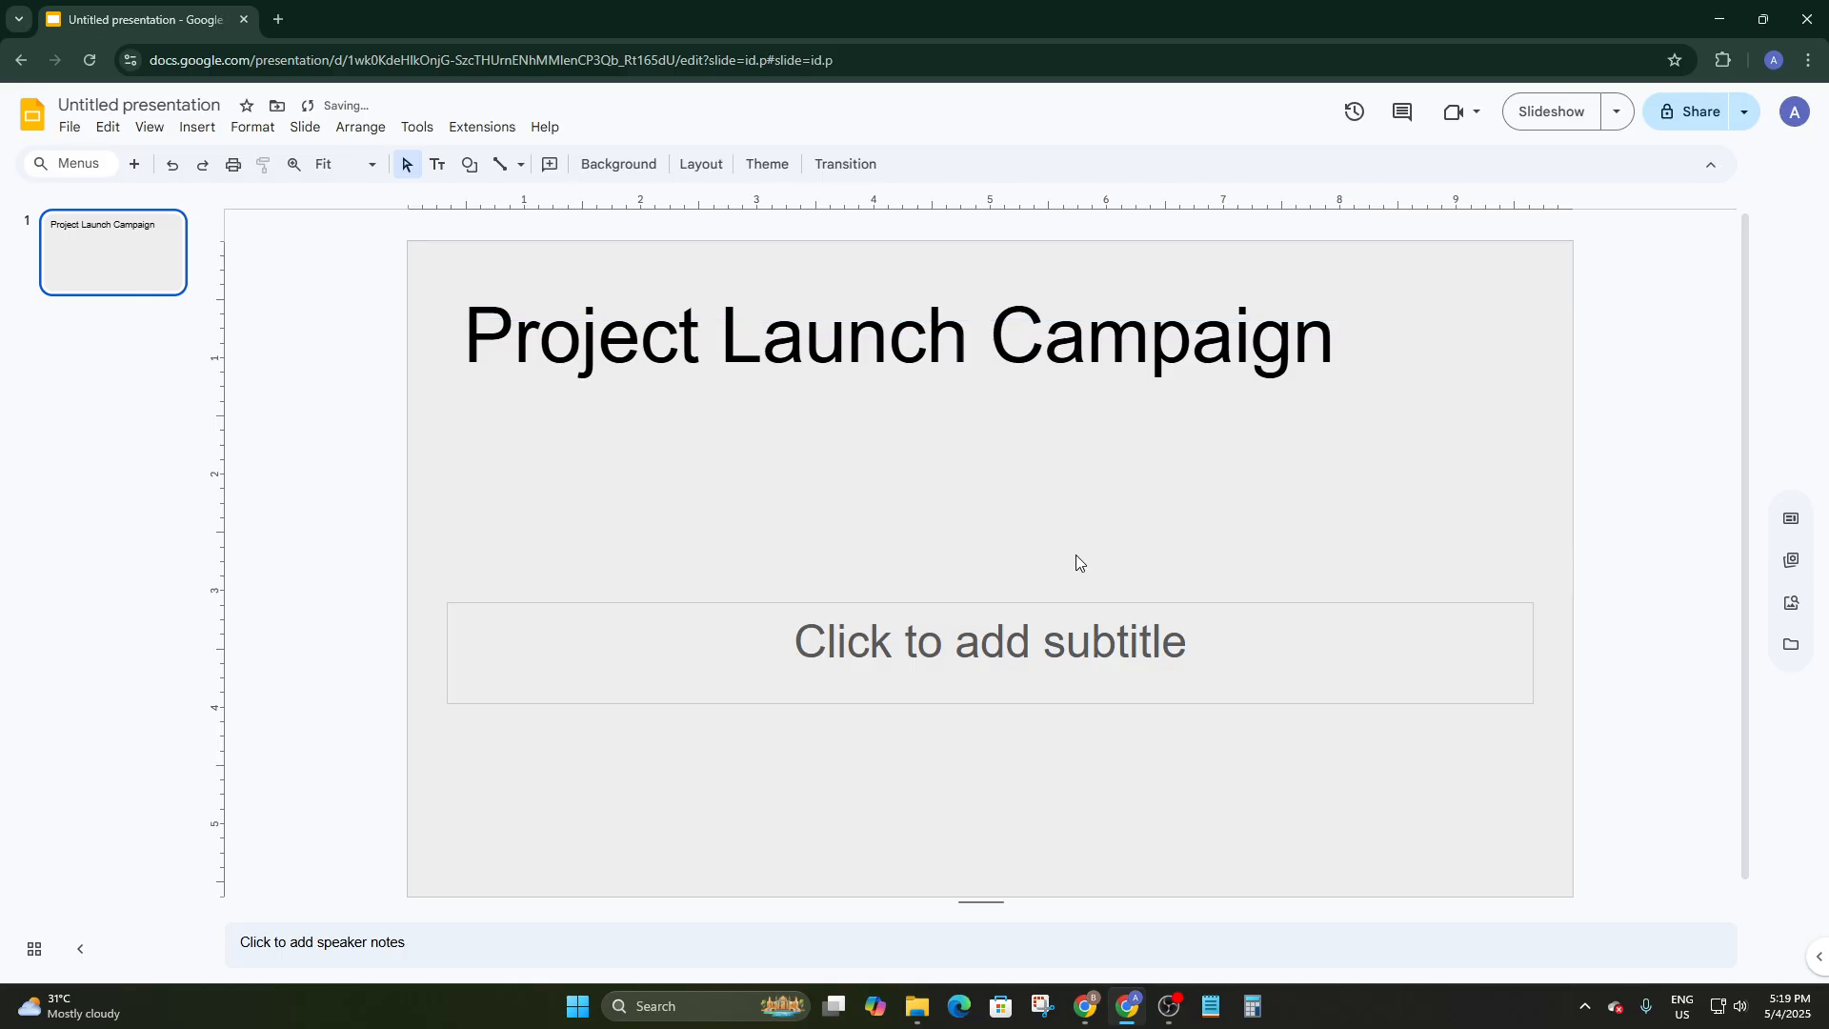
Activate the subtitle placeholder for text entry and bring up OpenAI's ChatGPT page in a new browser tab
{"action": "left_click", "coordinate": [967, 670]}
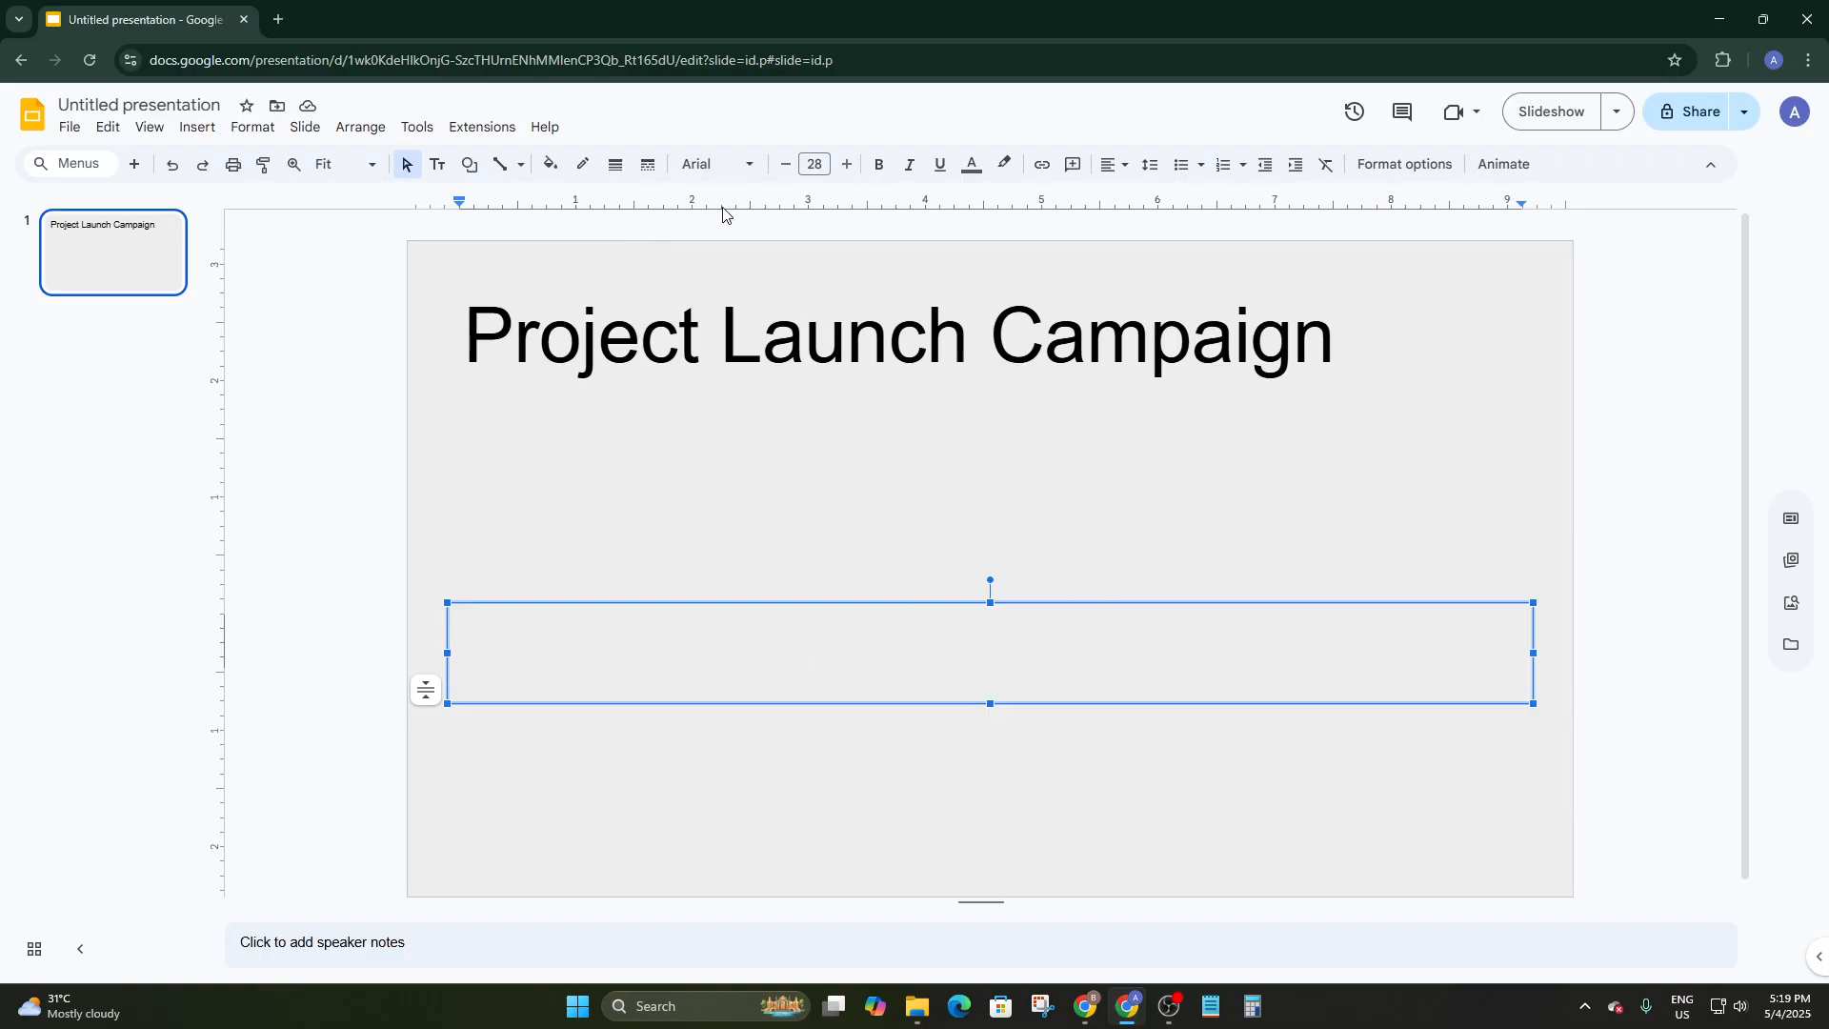
{"action": "left_click", "coordinate": [278, 19]}
{"action": "left_click", "coordinate": [229, 60]}
{"action": "left_click", "coordinate": [198, 100]}
{"action": "left_click", "coordinate": [142, 19]}
{"action": "left_click", "coordinate": [299, 23]}
{"action": "left_click", "coordinate": [308, 290]}
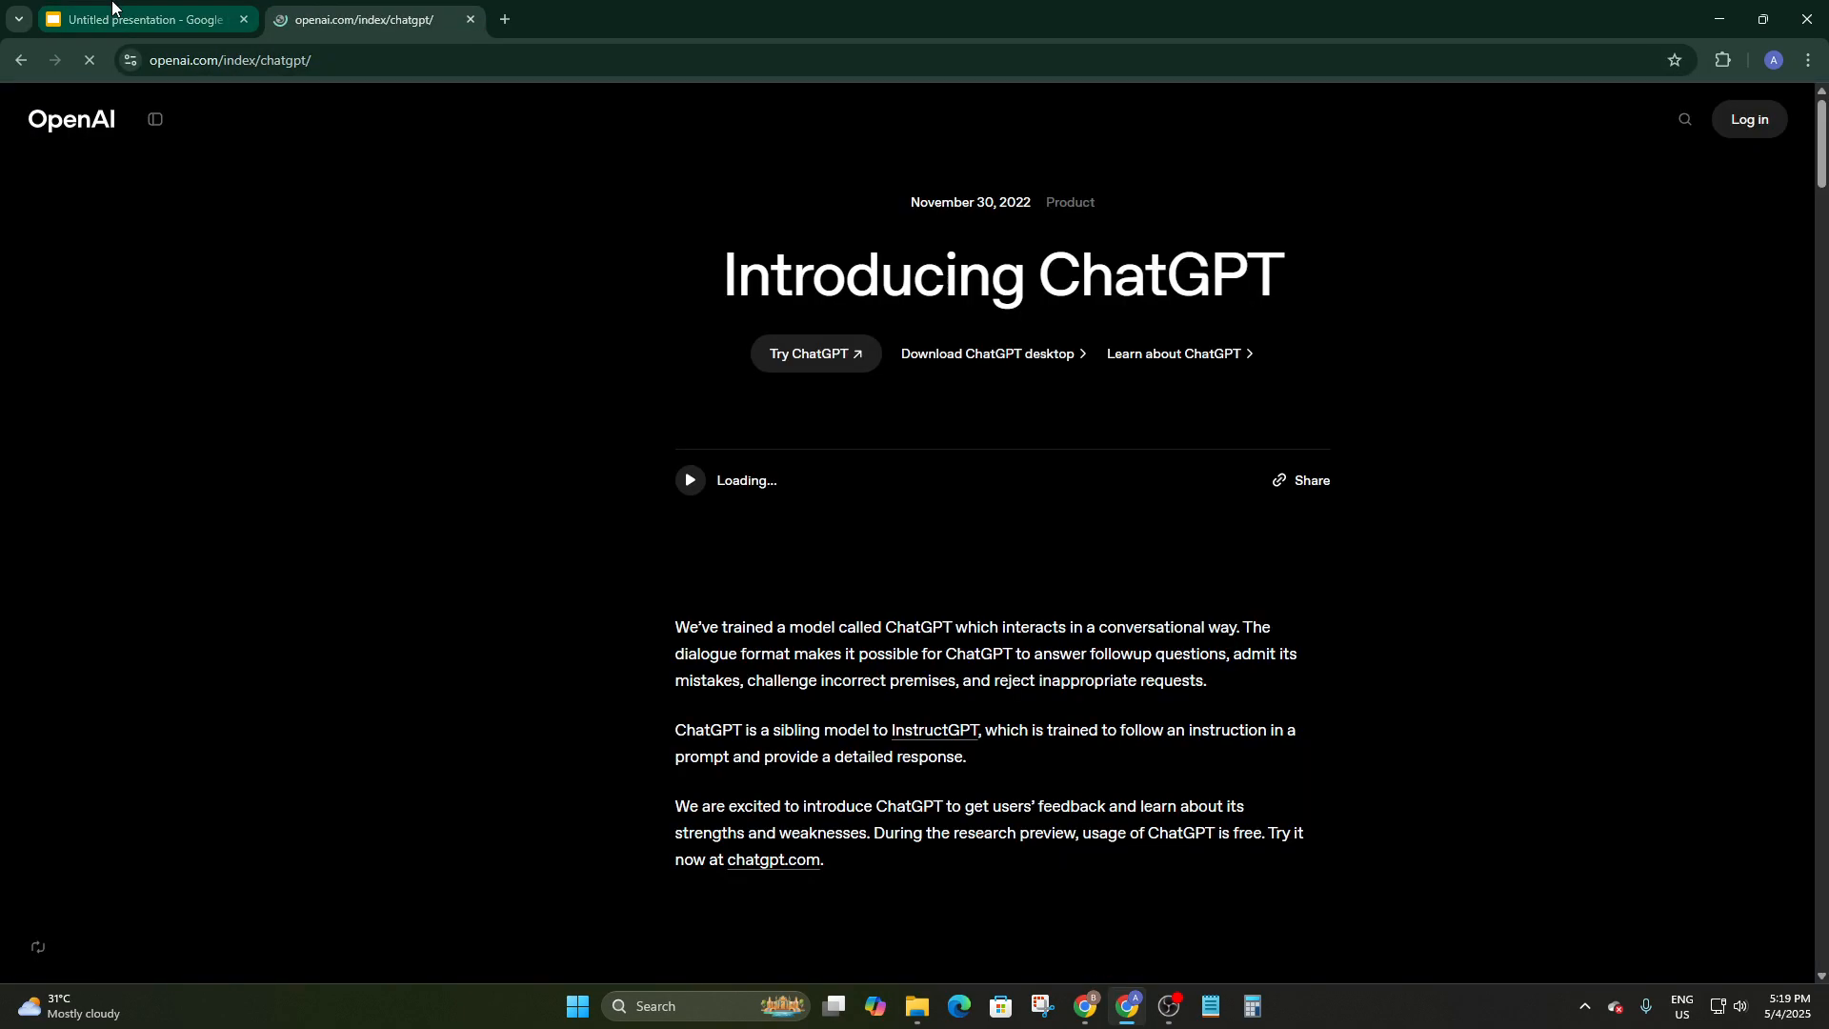
{"action": "left_click", "coordinate": [143, 19]}
{"action": "key", "text": "ctrl+Tab"}
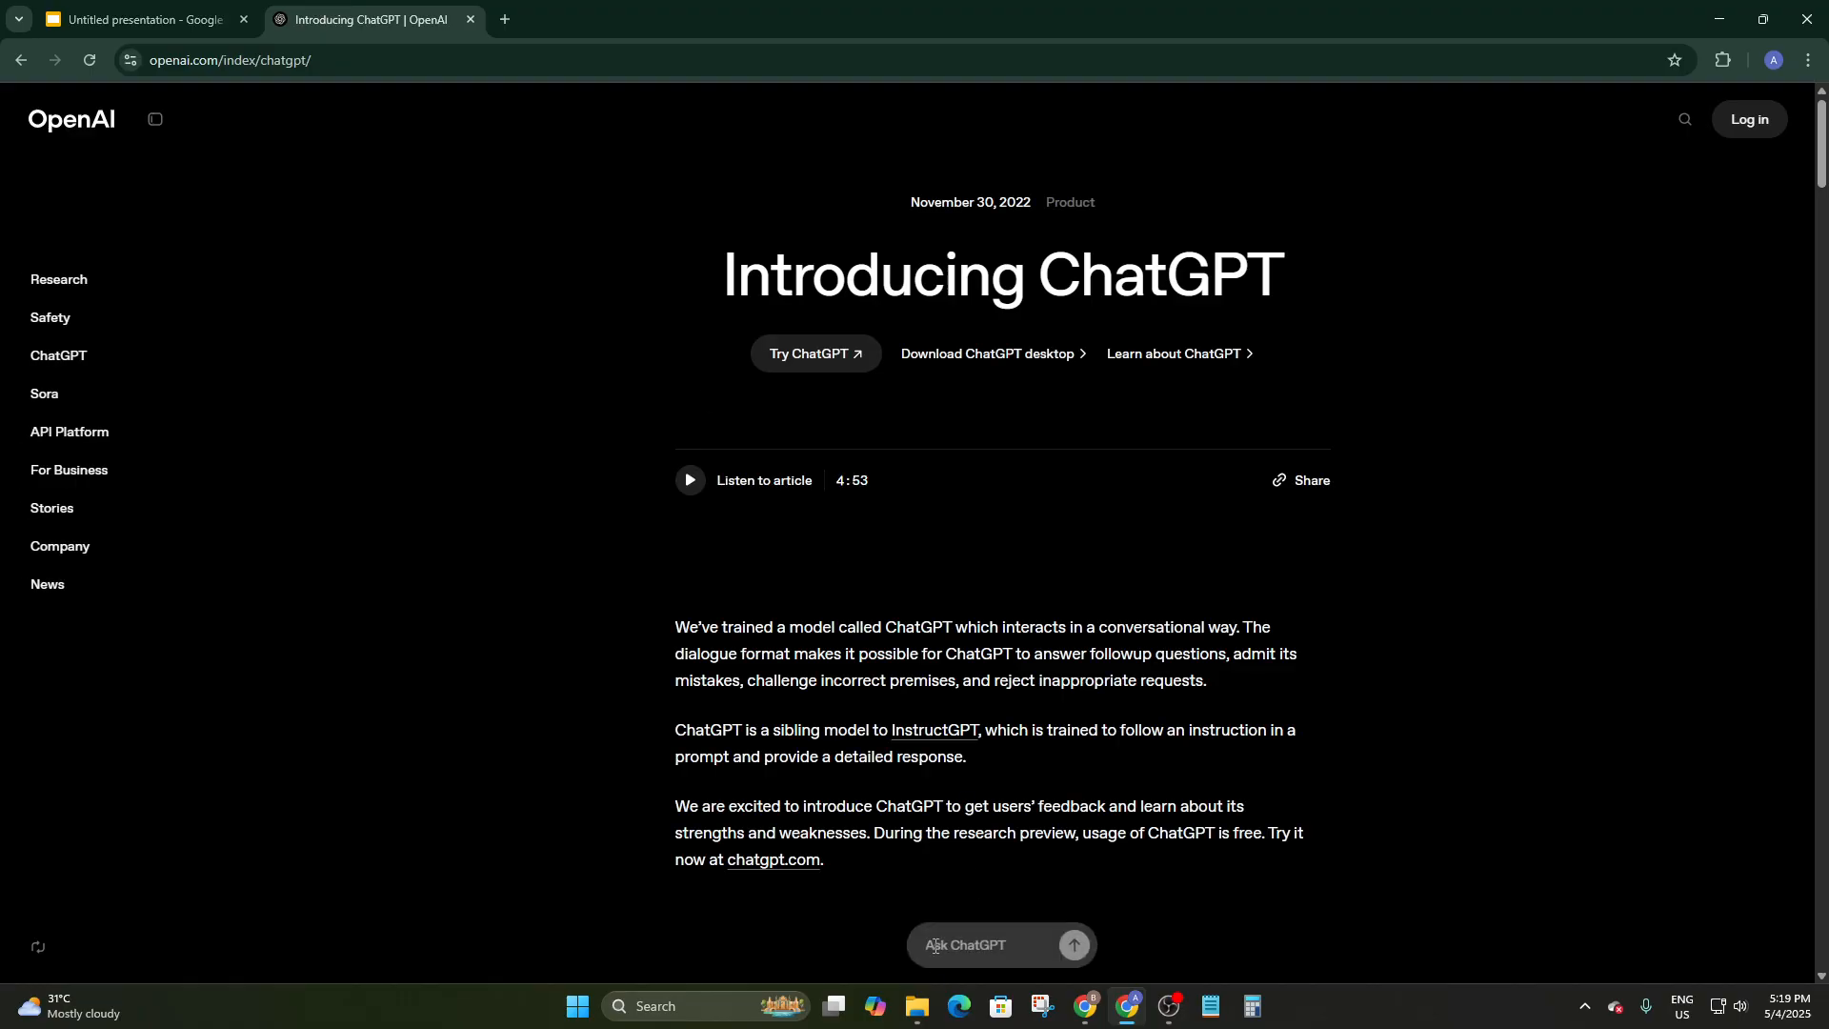
Start a ChatGPT conversation with "hi" and submit the prompt "I want a description on product launch campaign"
{"action": "left_click", "coordinate": [993, 941]}
{"action": "type", "text": "hi"}
{"action": "key", "text": "Return"}
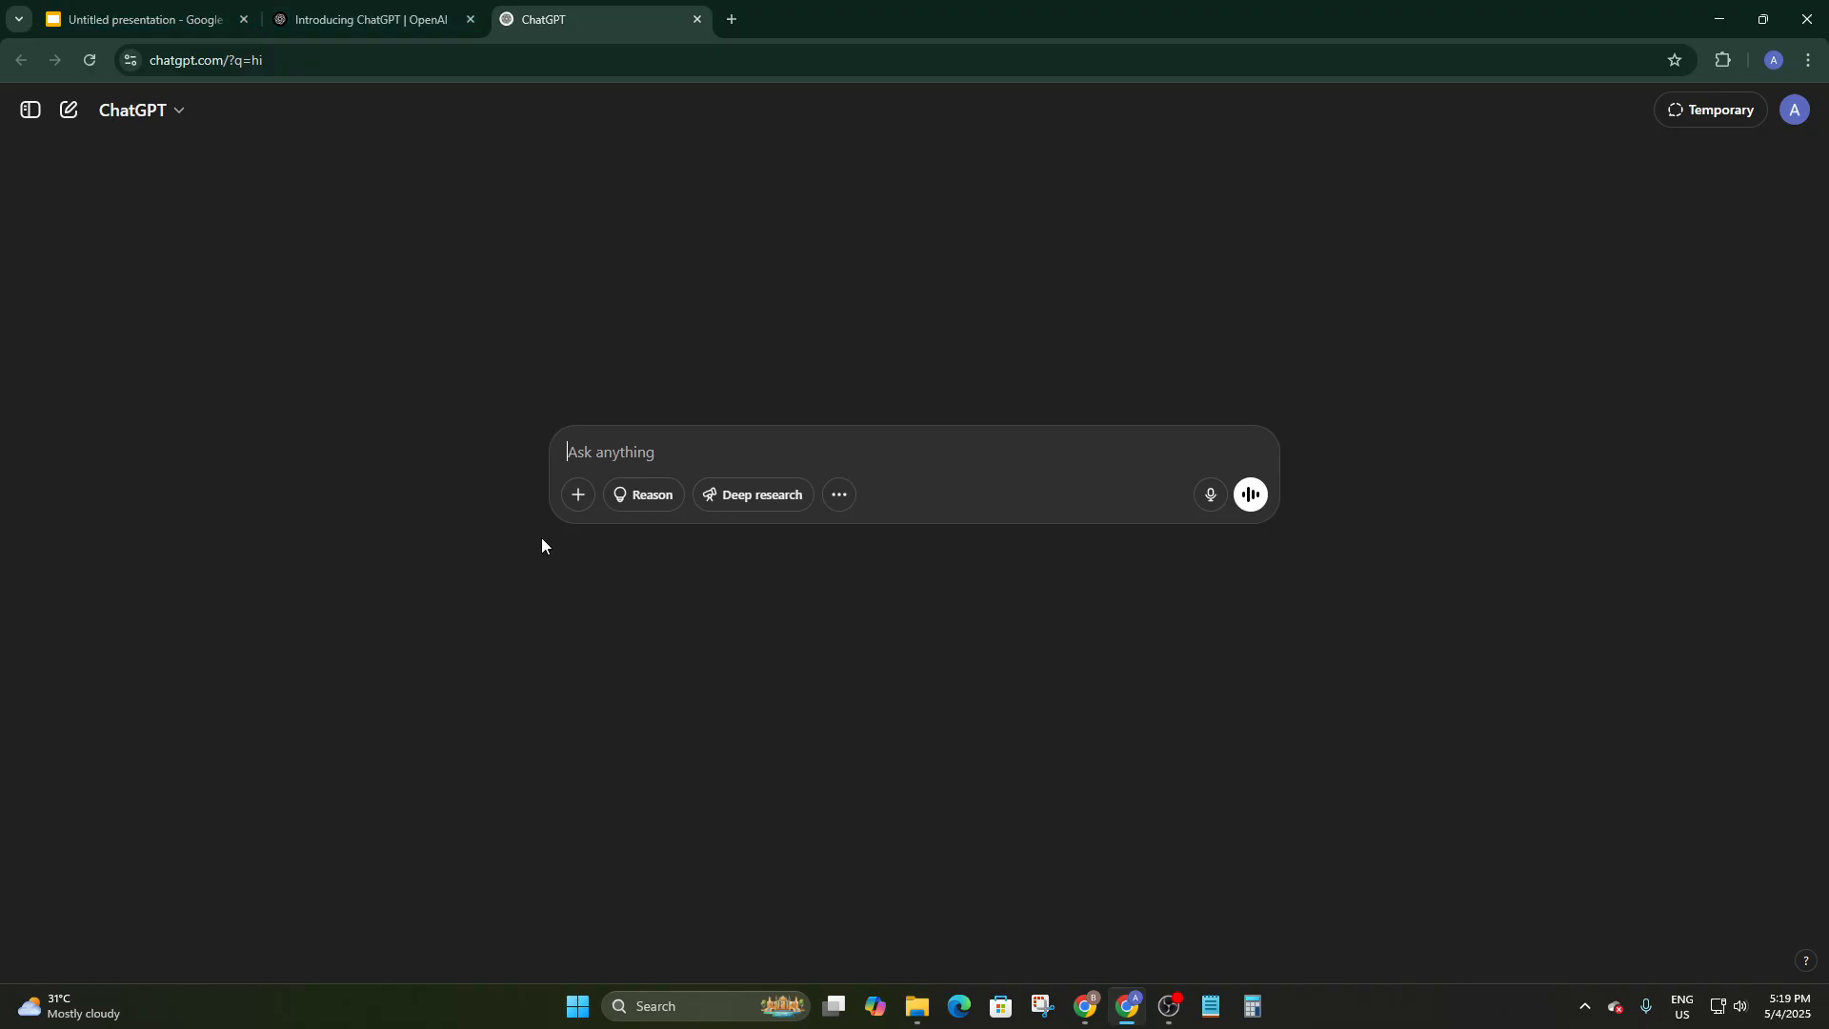
{"action": "type", "text": "I want5"}
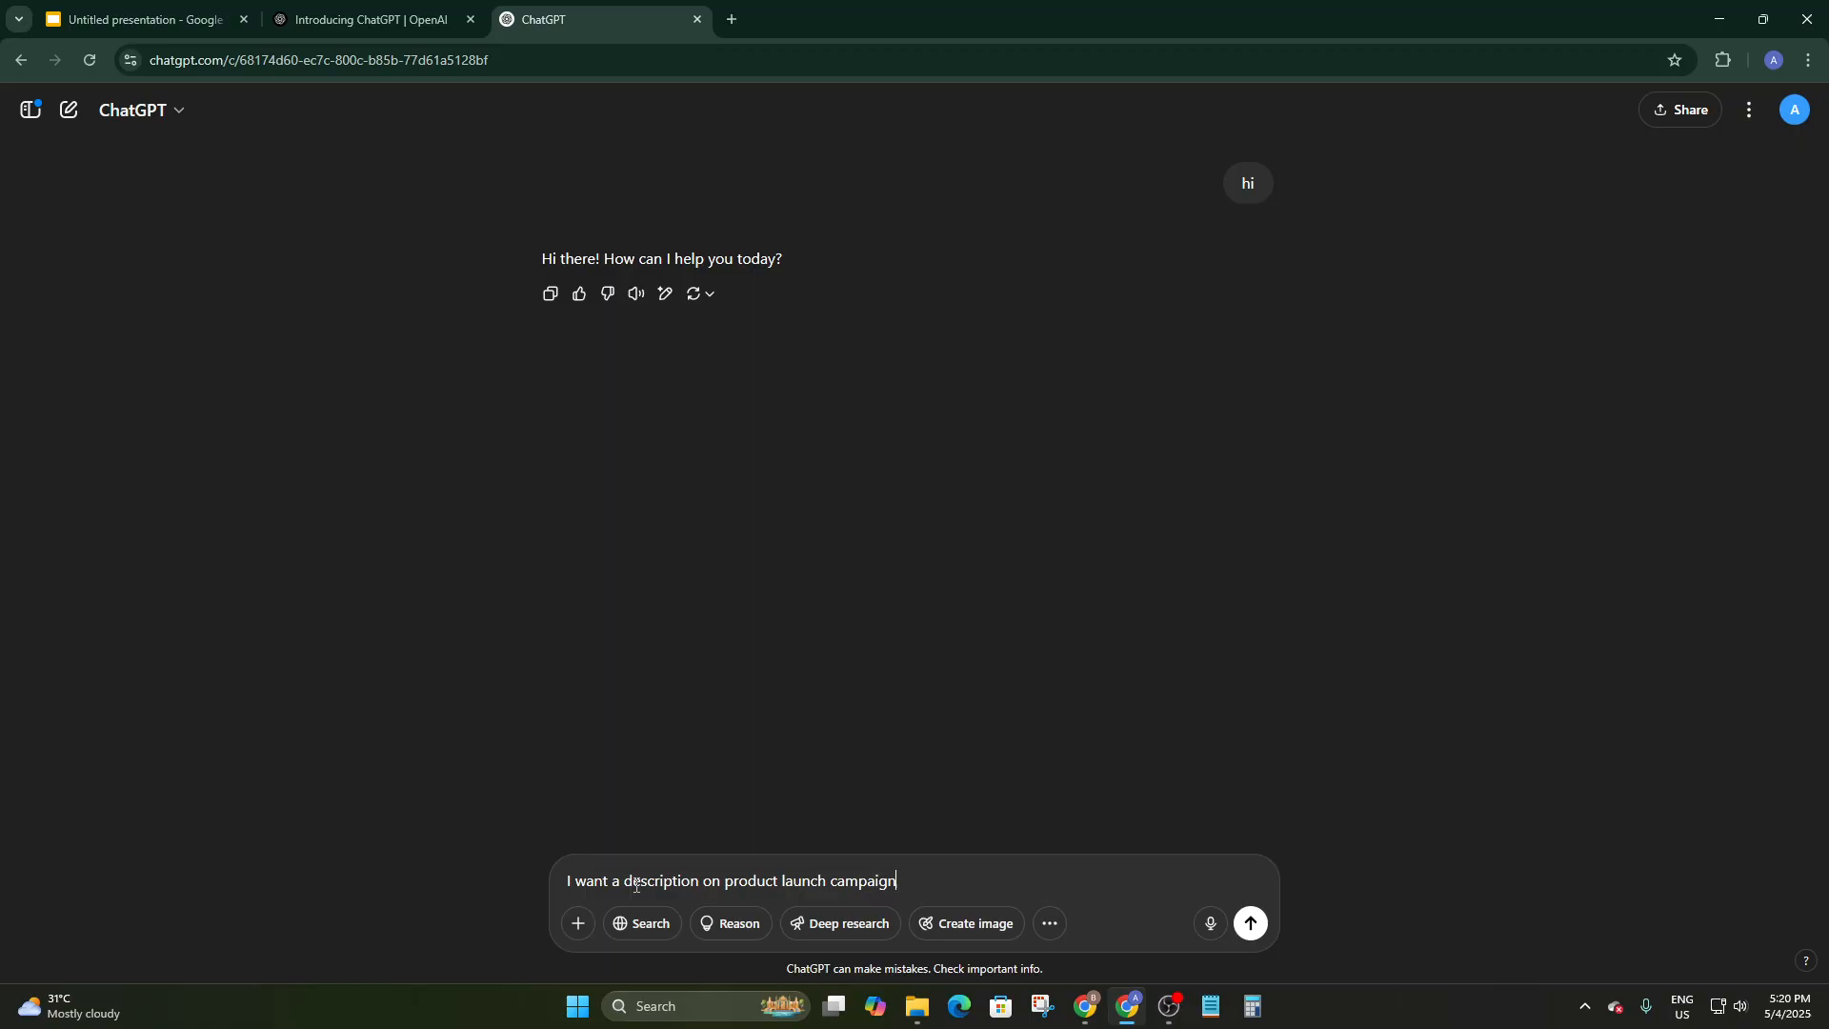
{"action": "key", "text": "Return"}
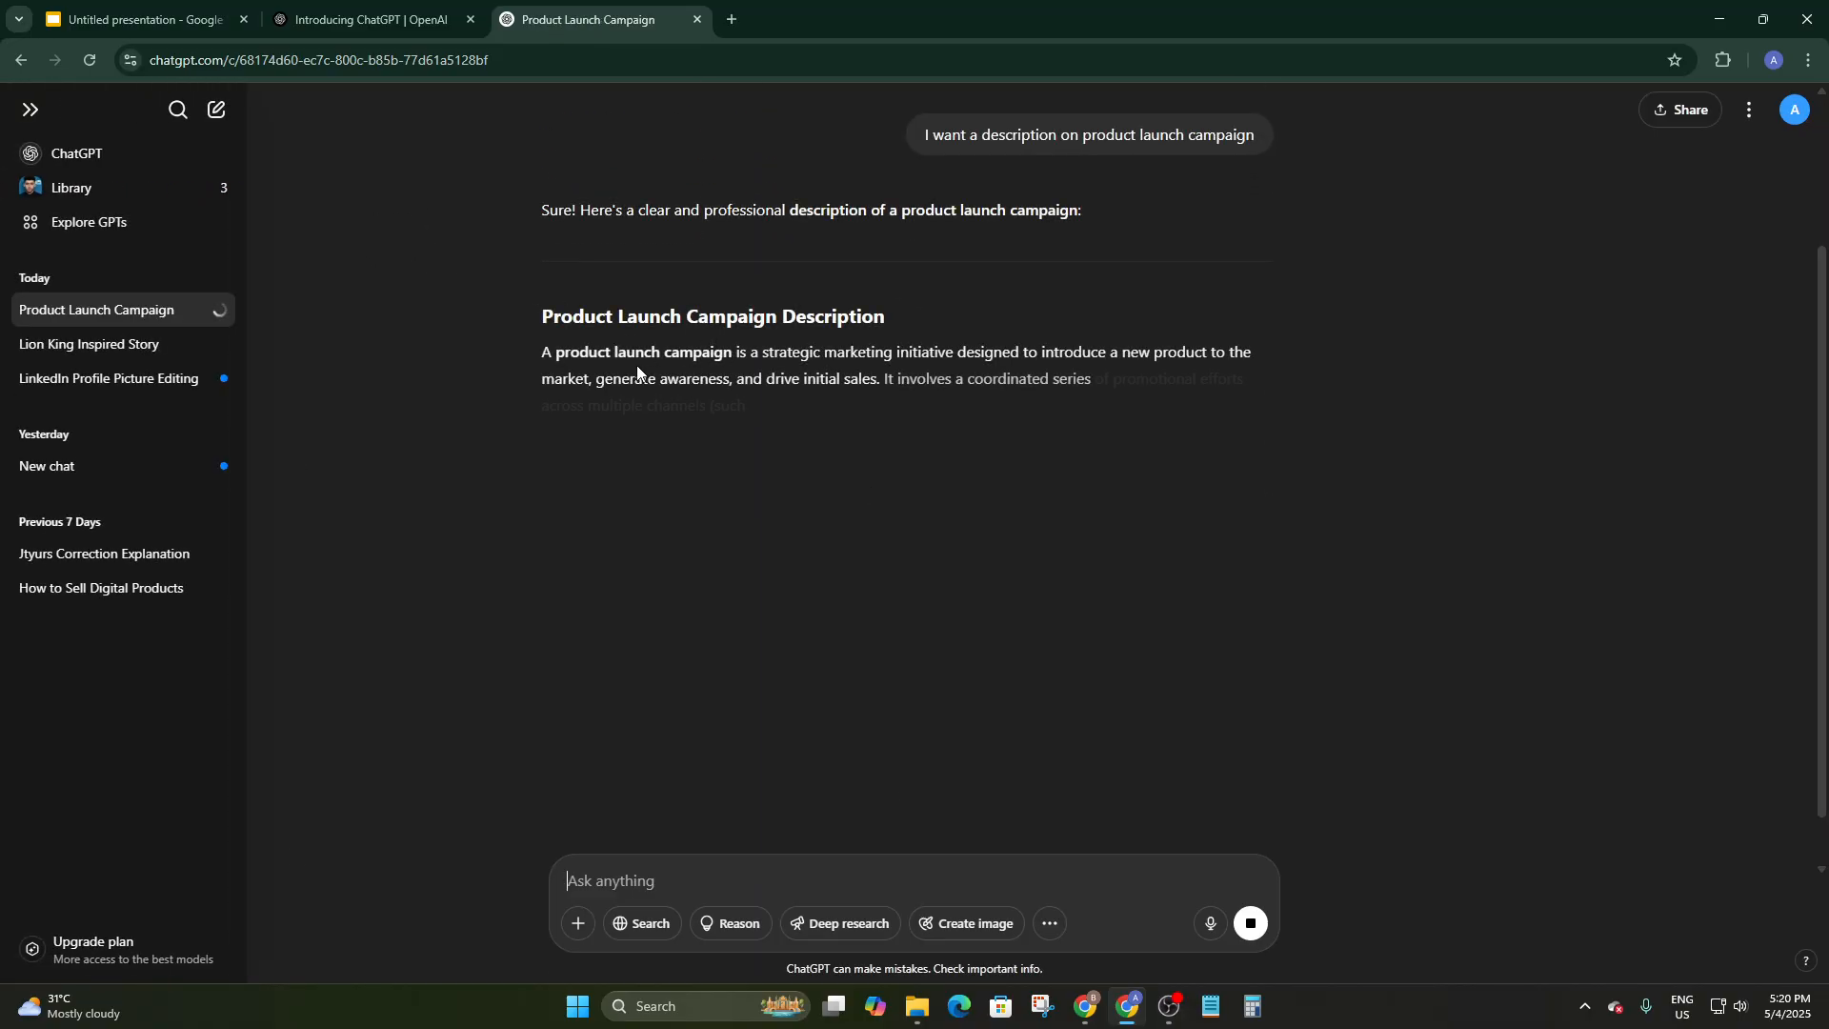
Copy the generated product launch campaign paragraph from ChatGPT and paste it into the subtitle placeholder in Google Slides
{"action": "left_click_drag", "start_coordinate": [540, 345], "coordinate": [1305, 494]}
{"action": "key", "text": "ctrl+c"}
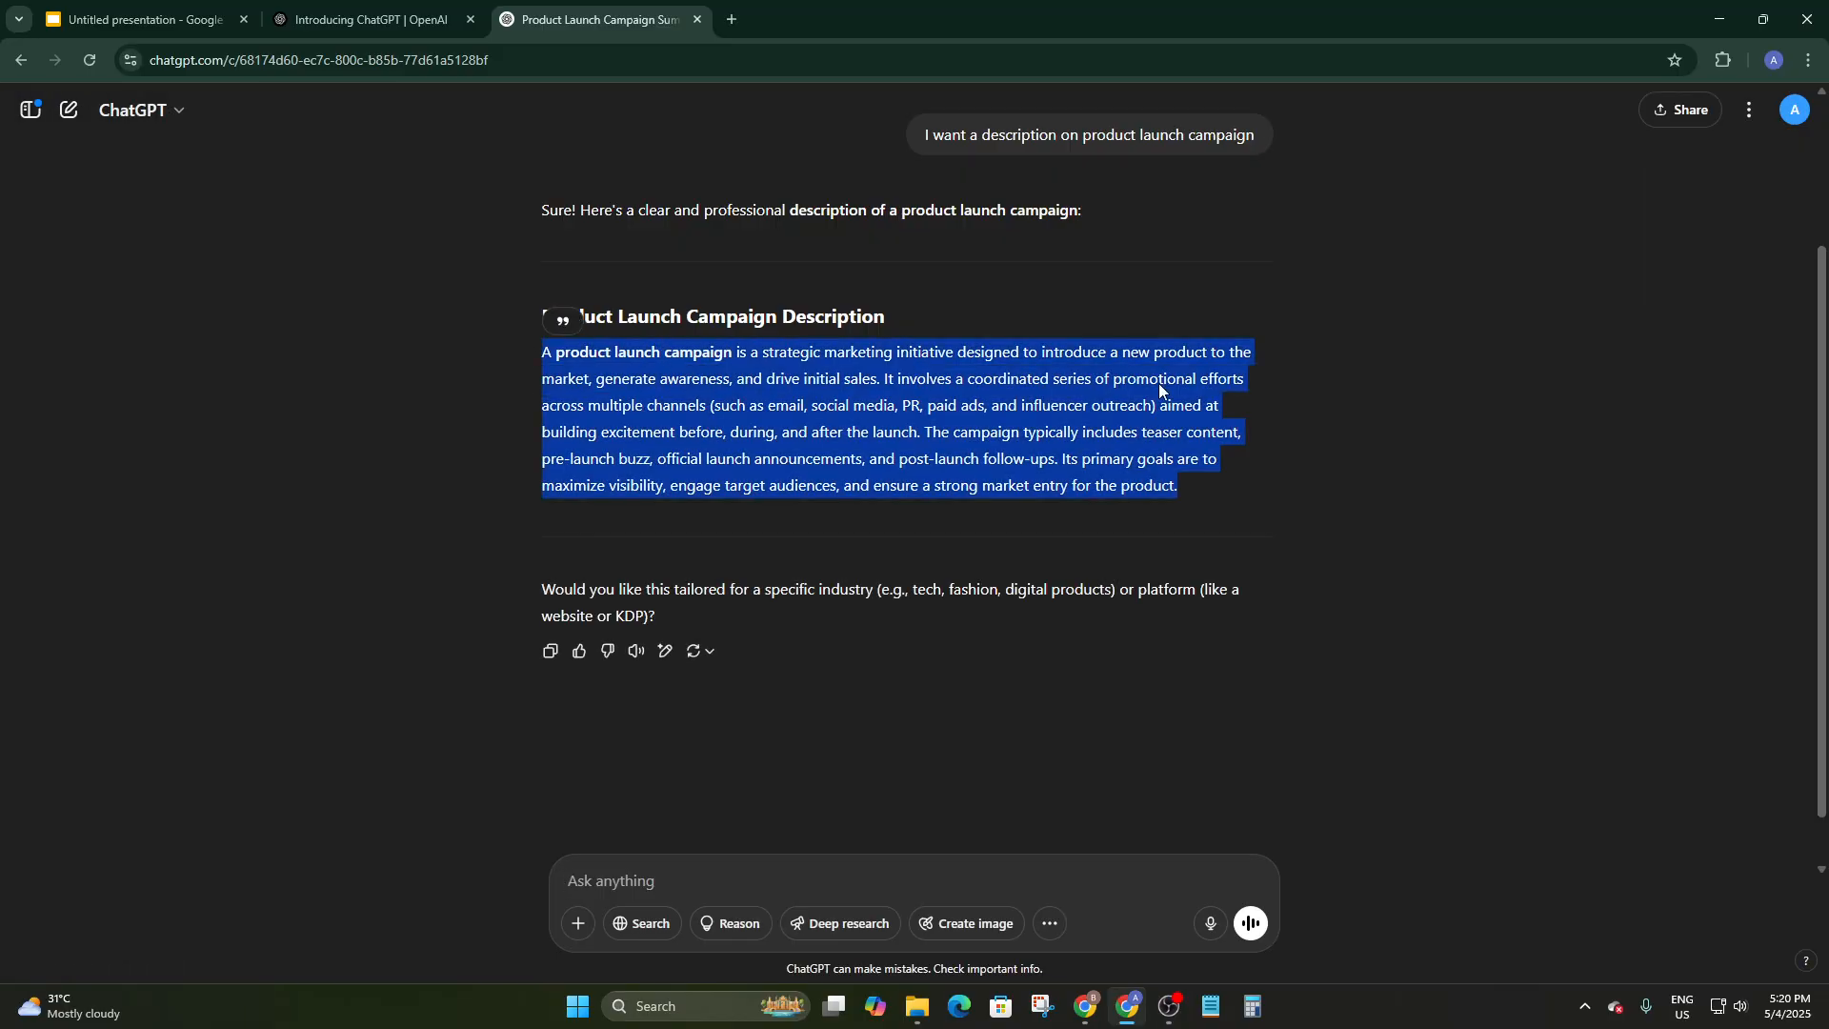
{"action": "left_click", "coordinate": [162, 15]}
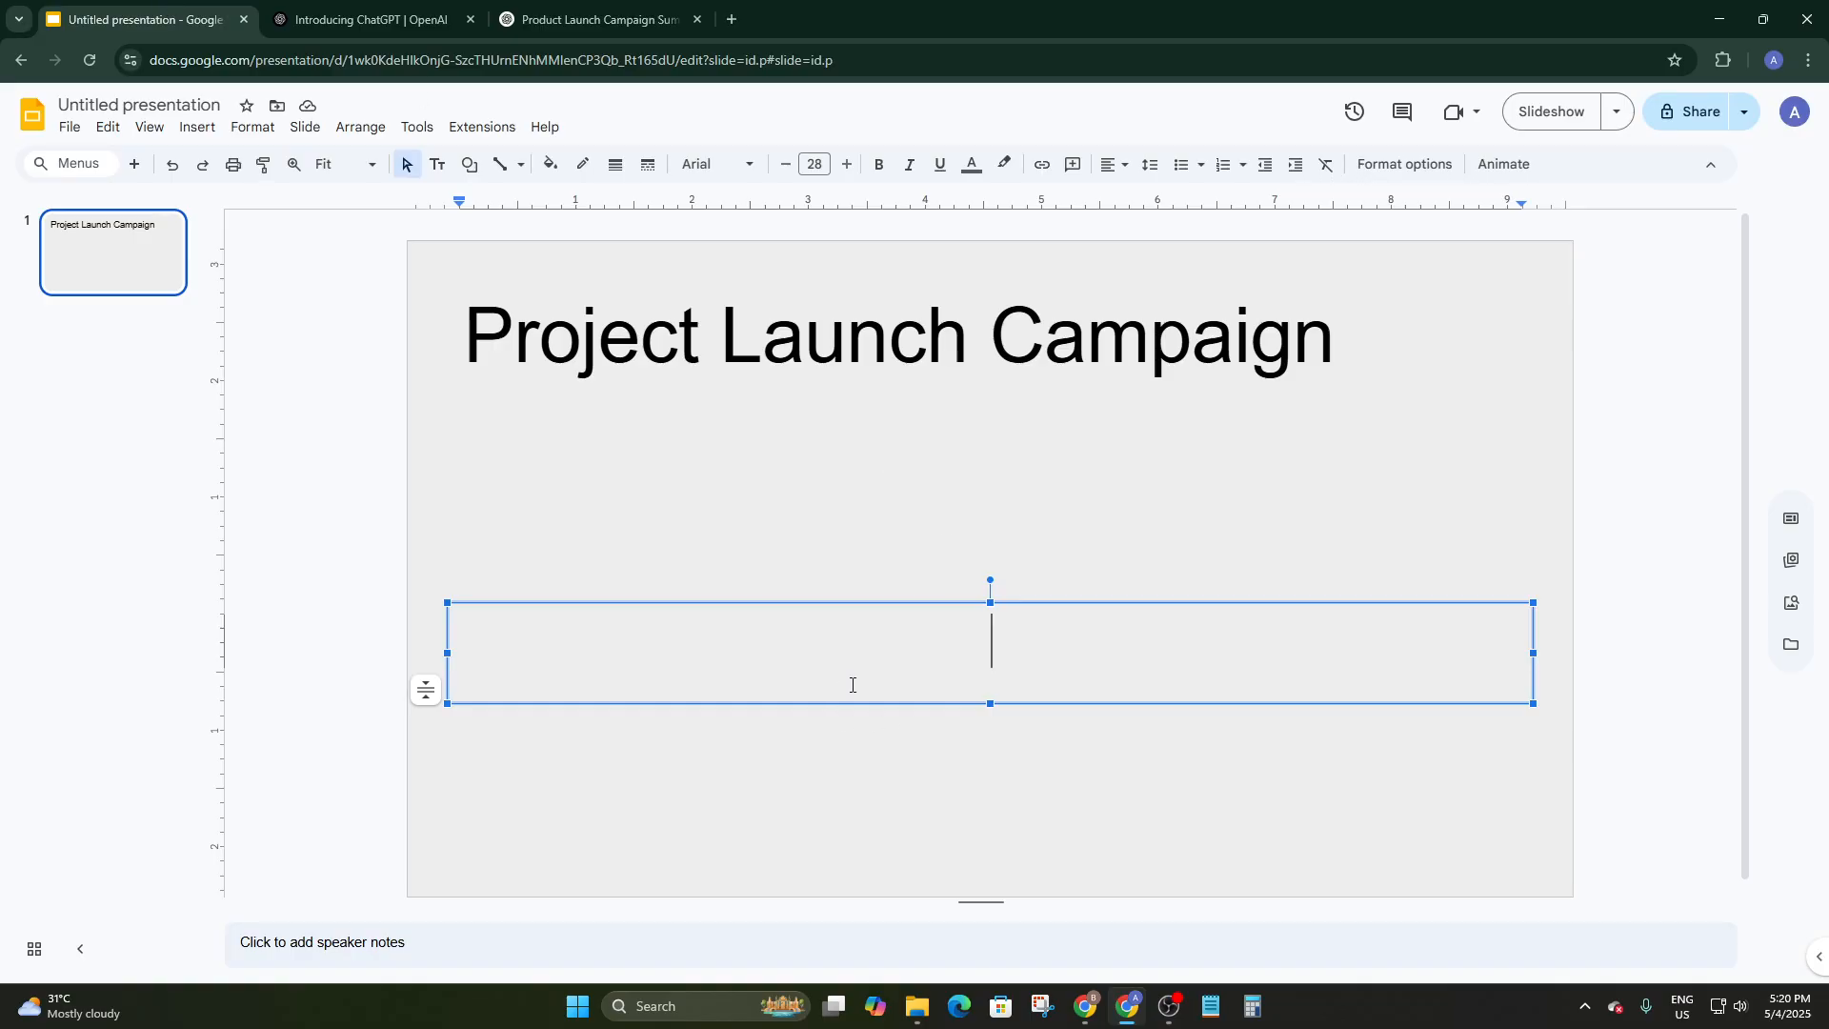
{"action": "key", "text": "ctrl+v"}
Resize the description text box to about 6.2 inches wide and 2 inches tall
{"action": "left_click", "coordinate": [1126, 820]}
{"action": "left_click", "coordinate": [1146, 686]}
{"action": "left_click_drag", "start_coordinate": [1536, 701], "coordinate": [1317, 840]}
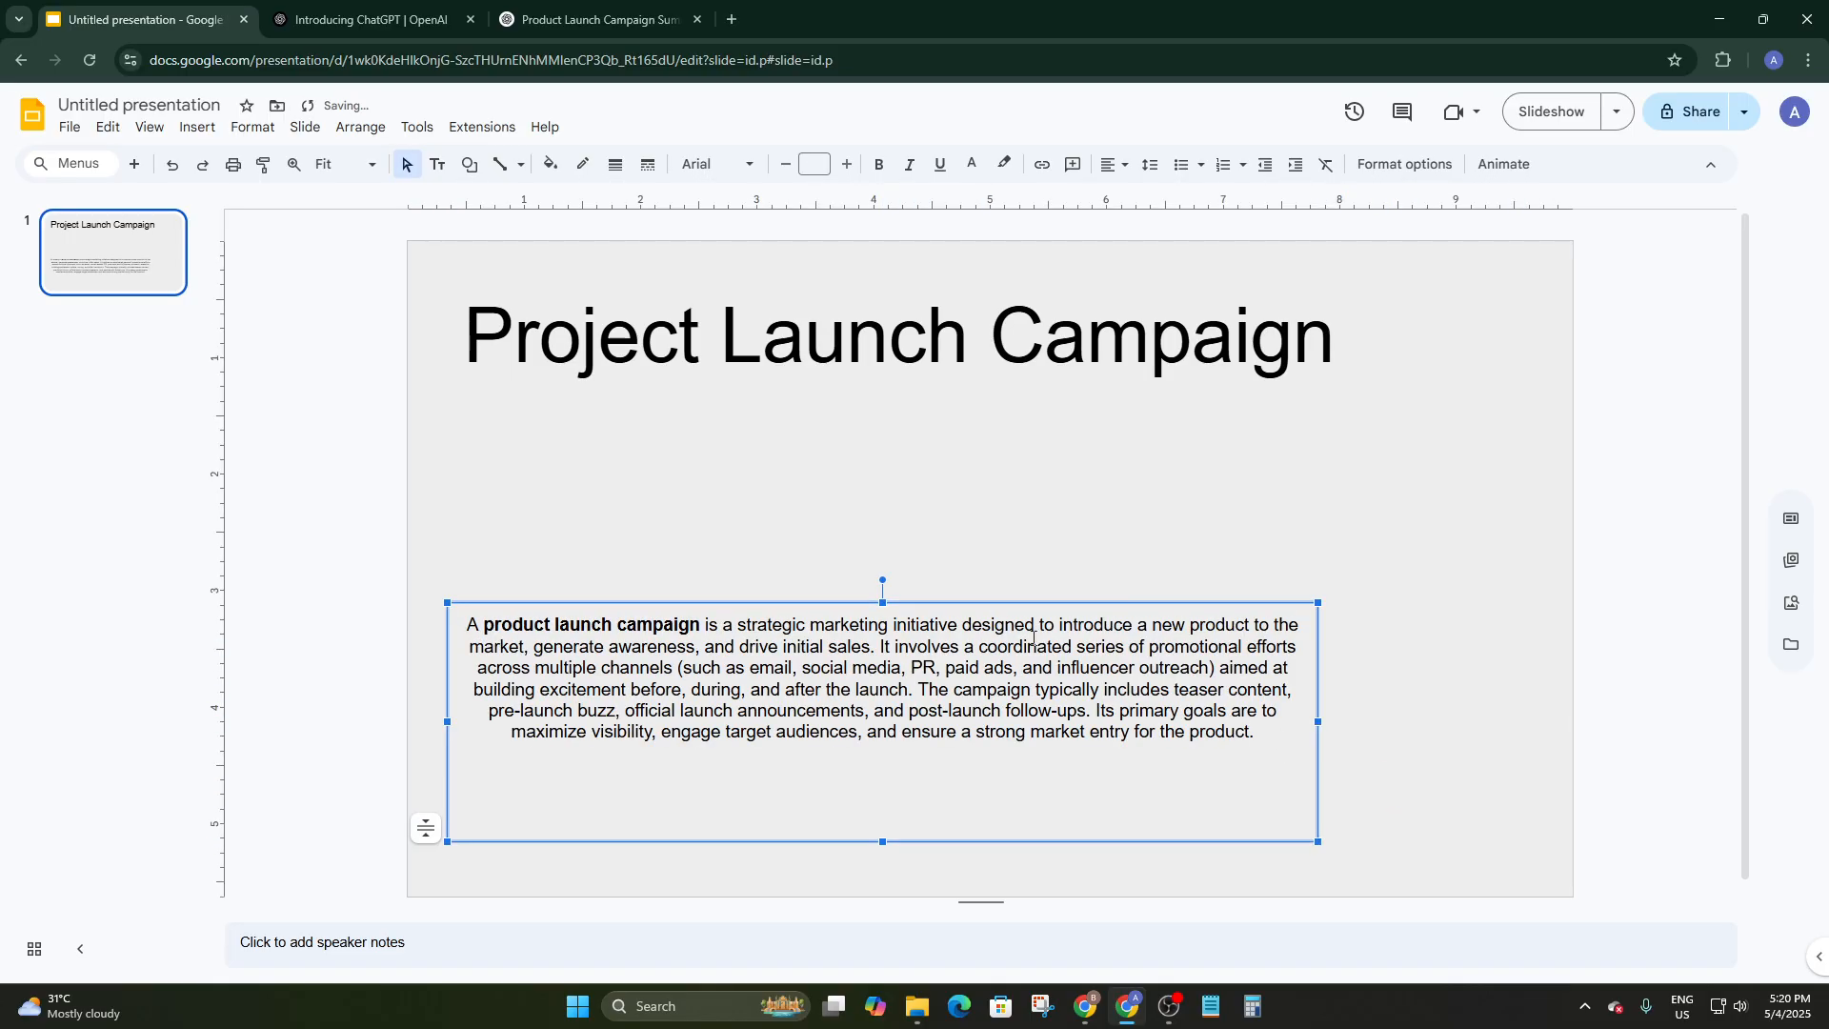
{"action": "left_click", "coordinate": [926, 618]}
{"action": "left_click", "coordinate": [1414, 859]}
{"action": "left_click", "coordinate": [1215, 714]}
{"action": "double_click", "coordinate": [1053, 825]}
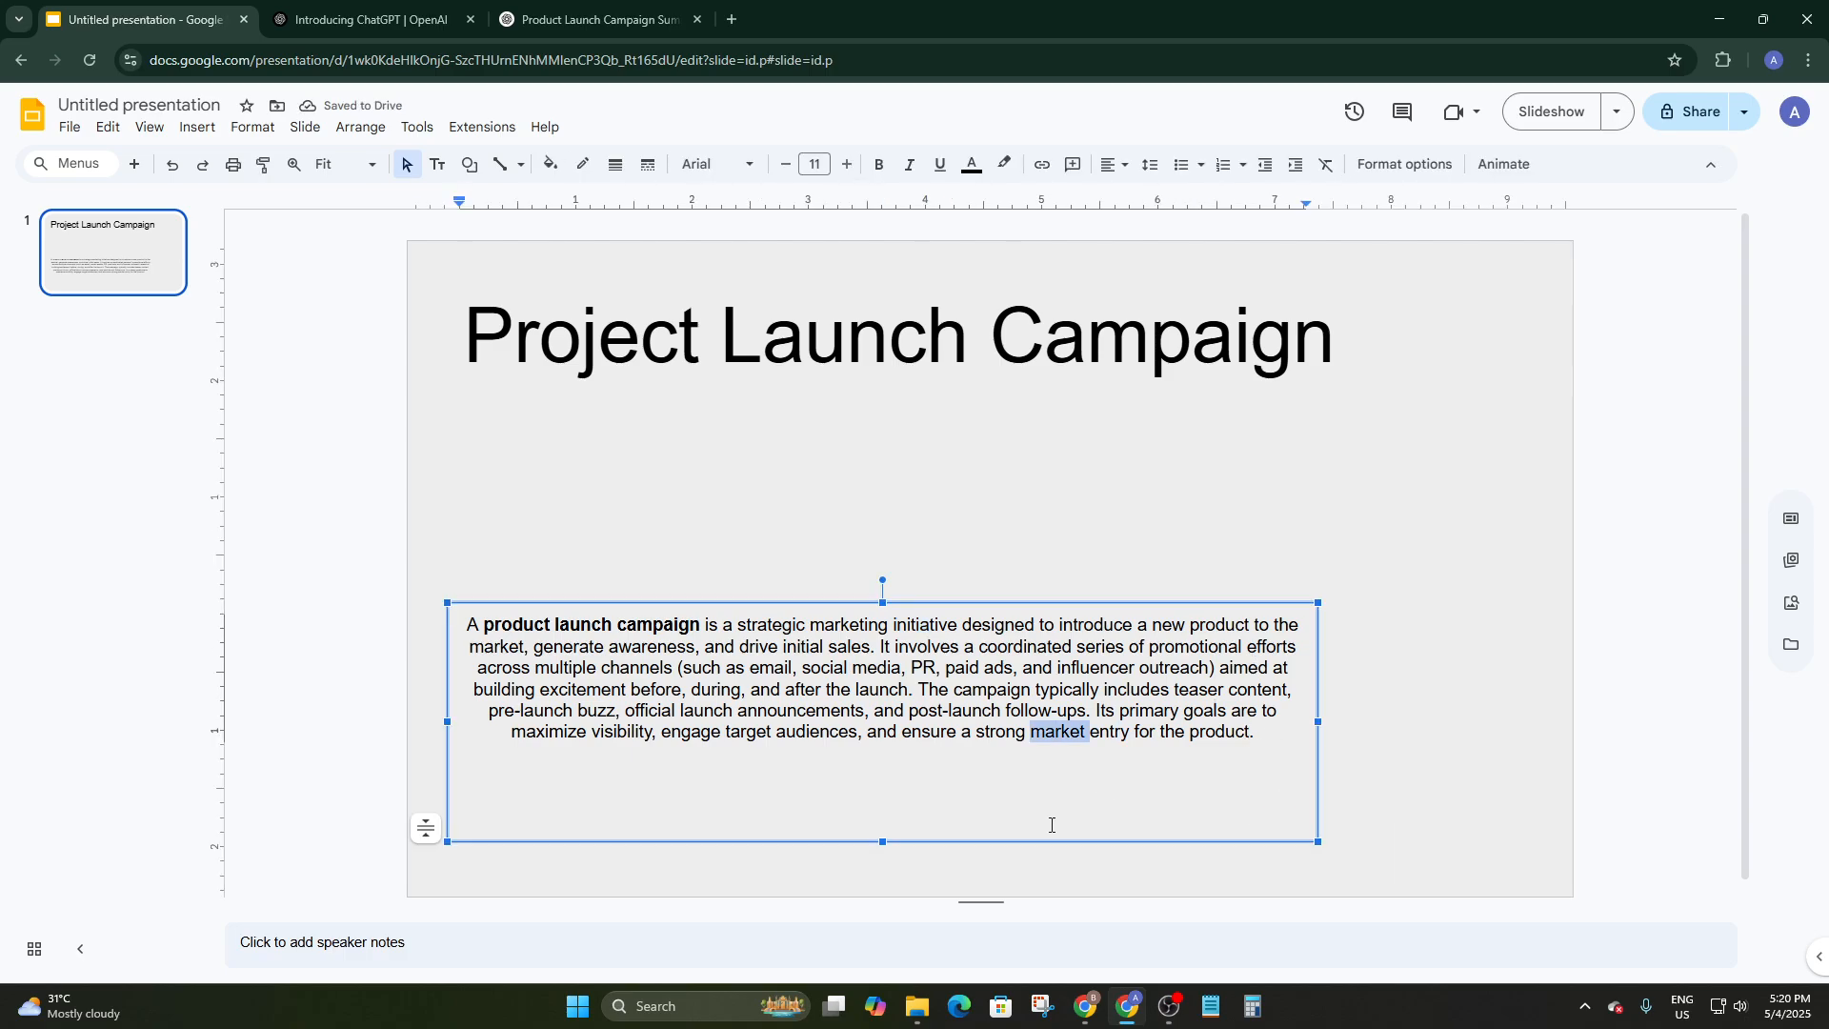
{"action": "left_click_drag", "start_coordinate": [1317, 841], "coordinate": [1416, 934]}
{"action": "left_click_drag", "start_coordinate": [1317, 714], "coordinate": [1174, 738]}
{"action": "left_click_drag", "start_coordinate": [1173, 838], "coordinate": [1249, 918]}
Move the description text box up so it sits just below the title
{"action": "left_click_drag", "start_coordinate": [1027, 759], "coordinate": [1018, 658]}
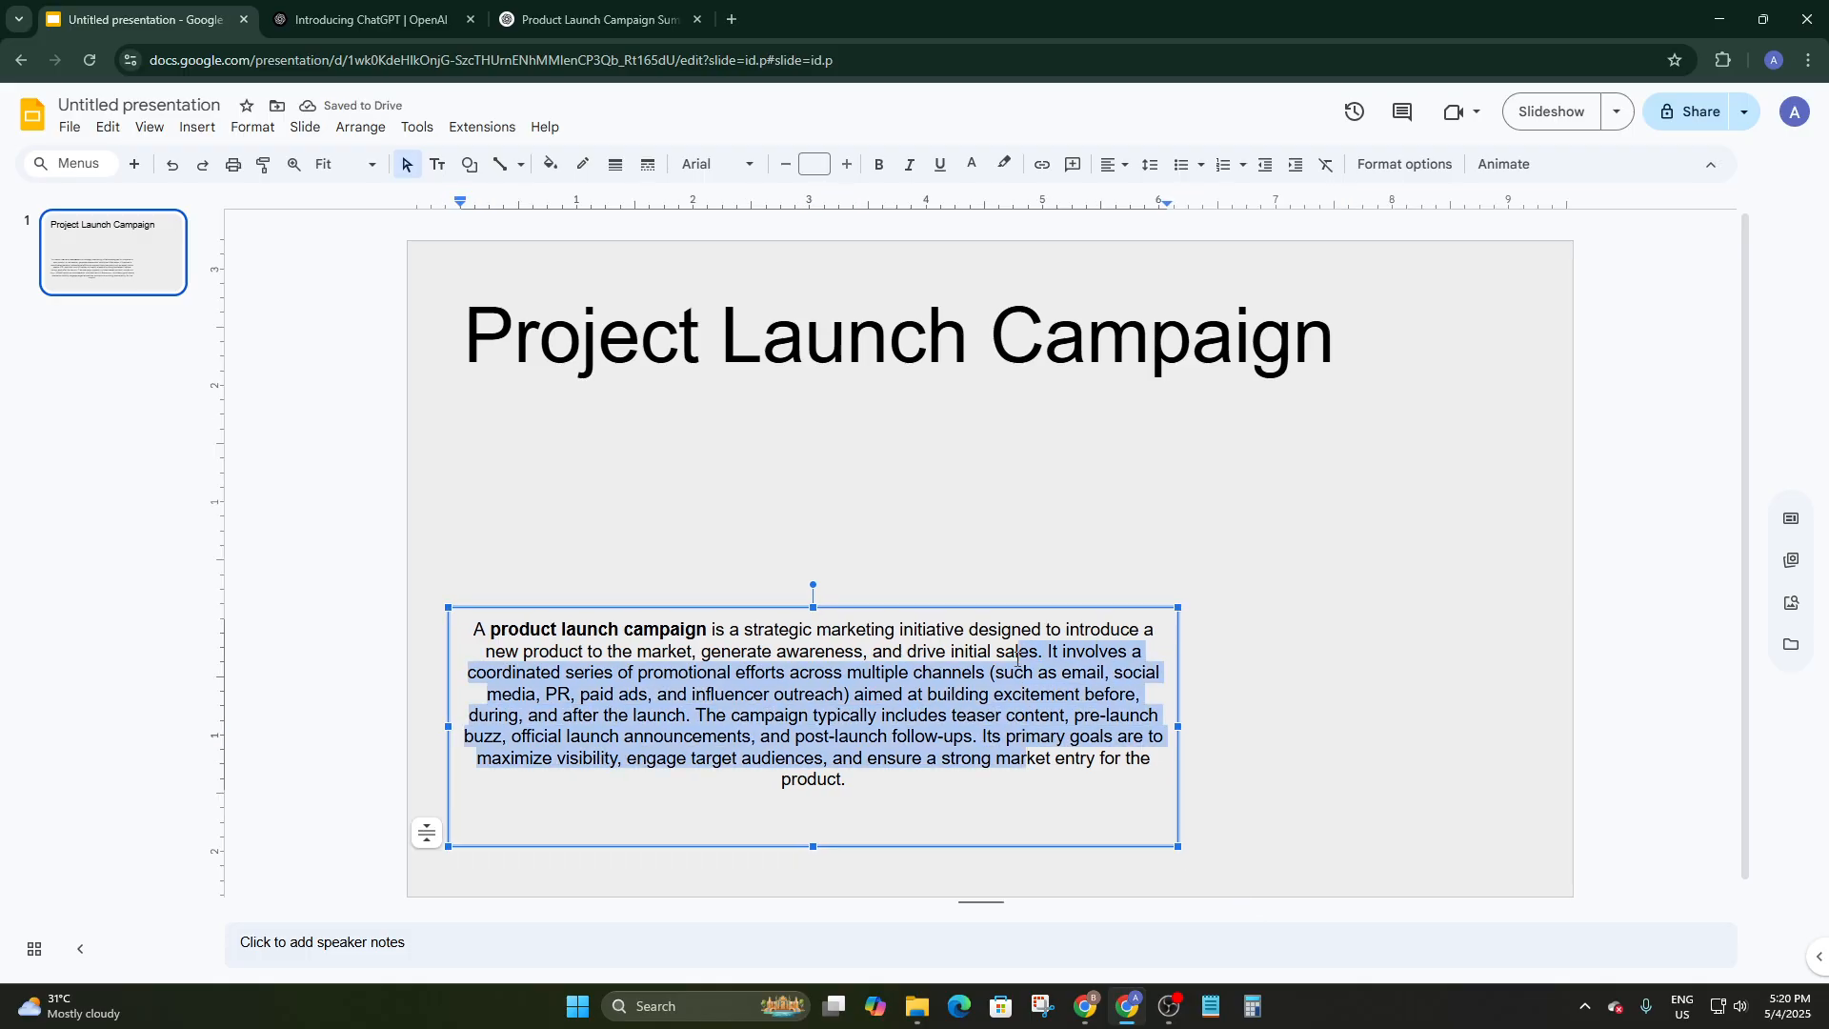
{"action": "left_click", "coordinate": [1308, 736]}
{"action": "left_click", "coordinate": [1043, 795]}
{"action": "left_click_drag", "start_coordinate": [1043, 794], "coordinate": [1026, 631]}
{"action": "left_click", "coordinate": [1308, 798]}
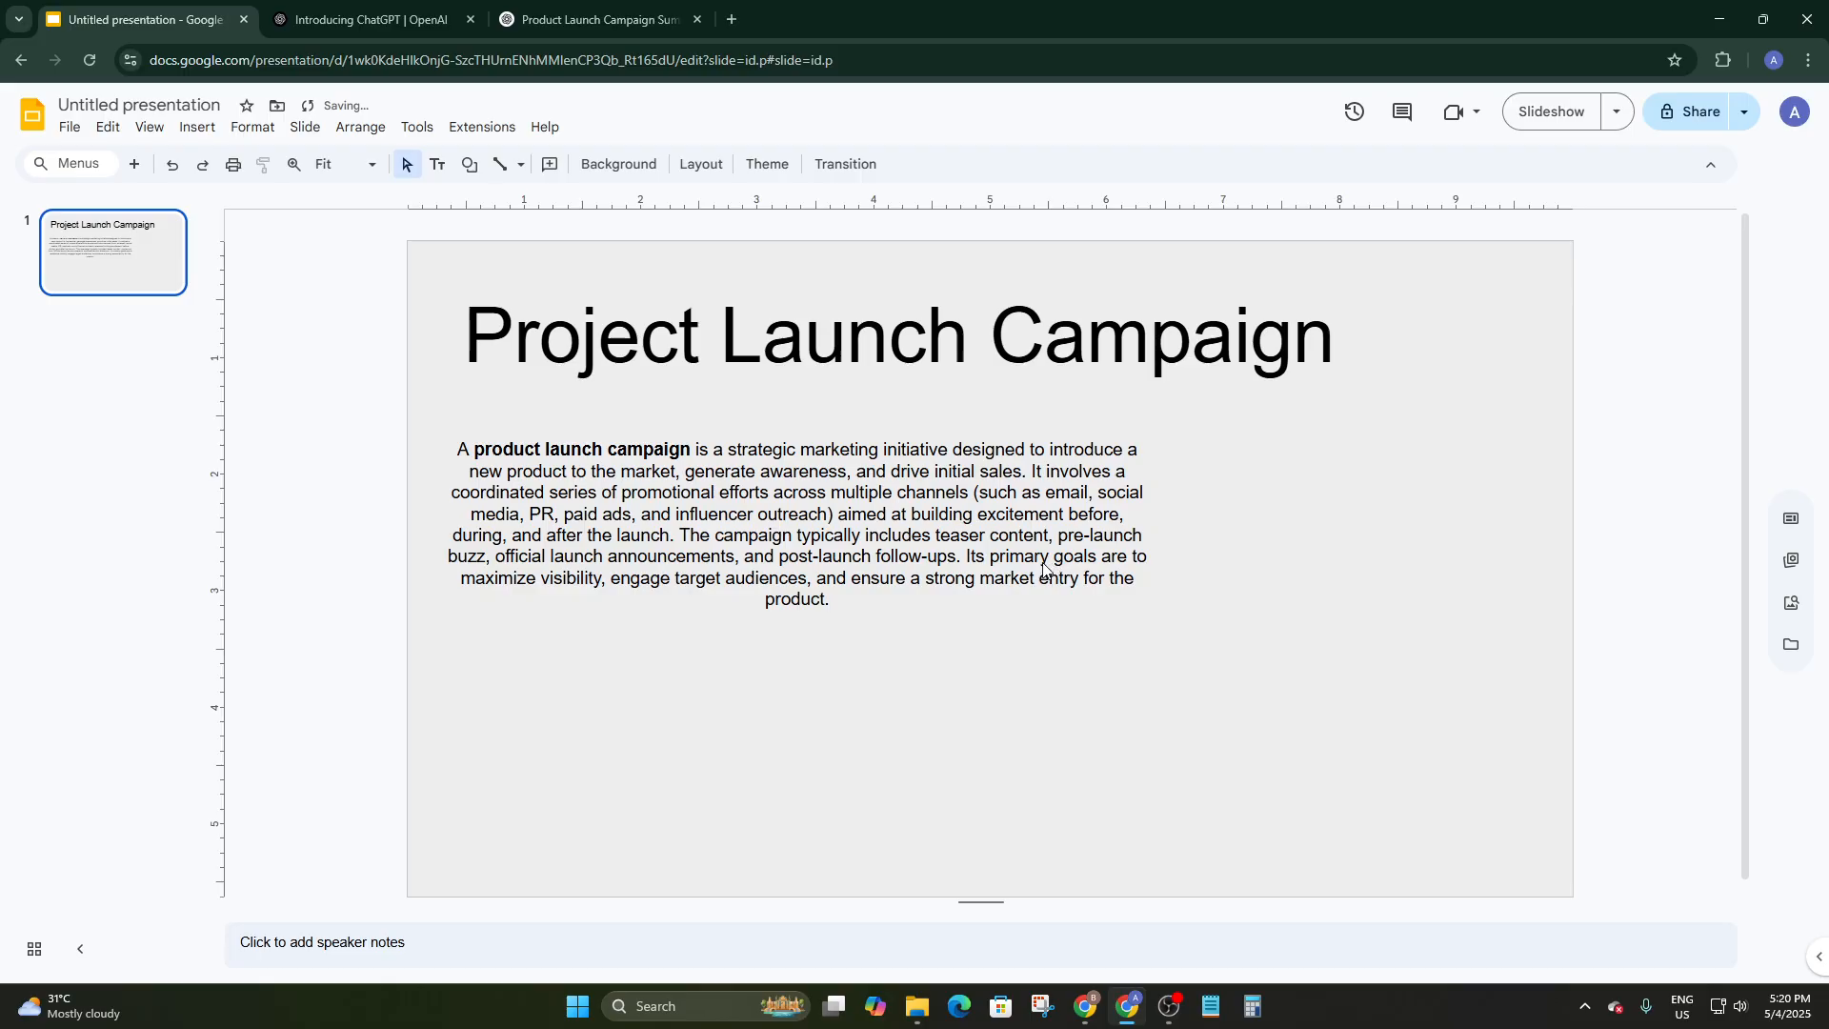
Nudge the description box slightly upward and enlarge all of its text by several font size increments
{"action": "left_click", "coordinate": [924, 624]}
{"action": "left_click_drag", "start_coordinate": [938, 623], "coordinate": [942, 607]}
{"action": "left_click", "coordinate": [846, 166]}
{"action": "left_click", "coordinate": [846, 165]}
{"action": "left_click", "coordinate": [846, 166]}
{"action": "left_click", "coordinate": [846, 165]}
{"action": "left_click", "coordinate": [846, 166]}
{"action": "left_click", "coordinate": [845, 166]}
{"action": "left_click", "coordinate": [846, 166]}
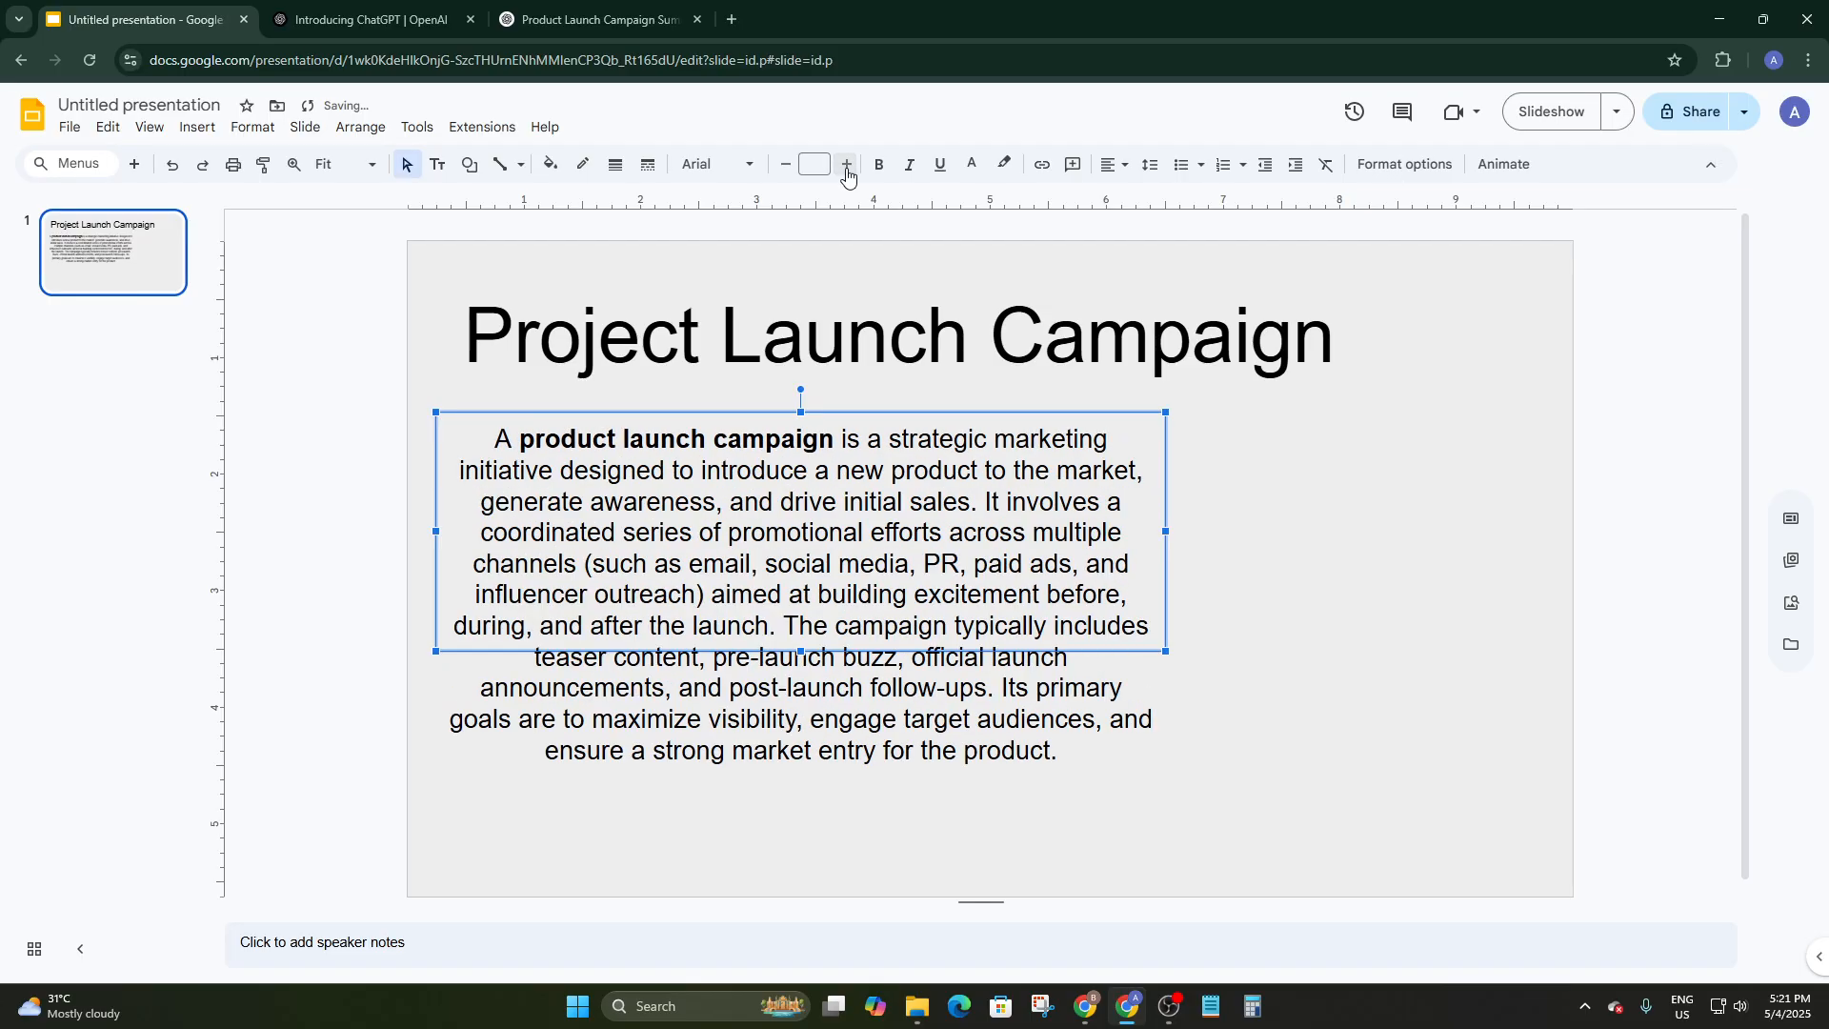
{"action": "left_click", "coordinate": [1243, 875]}
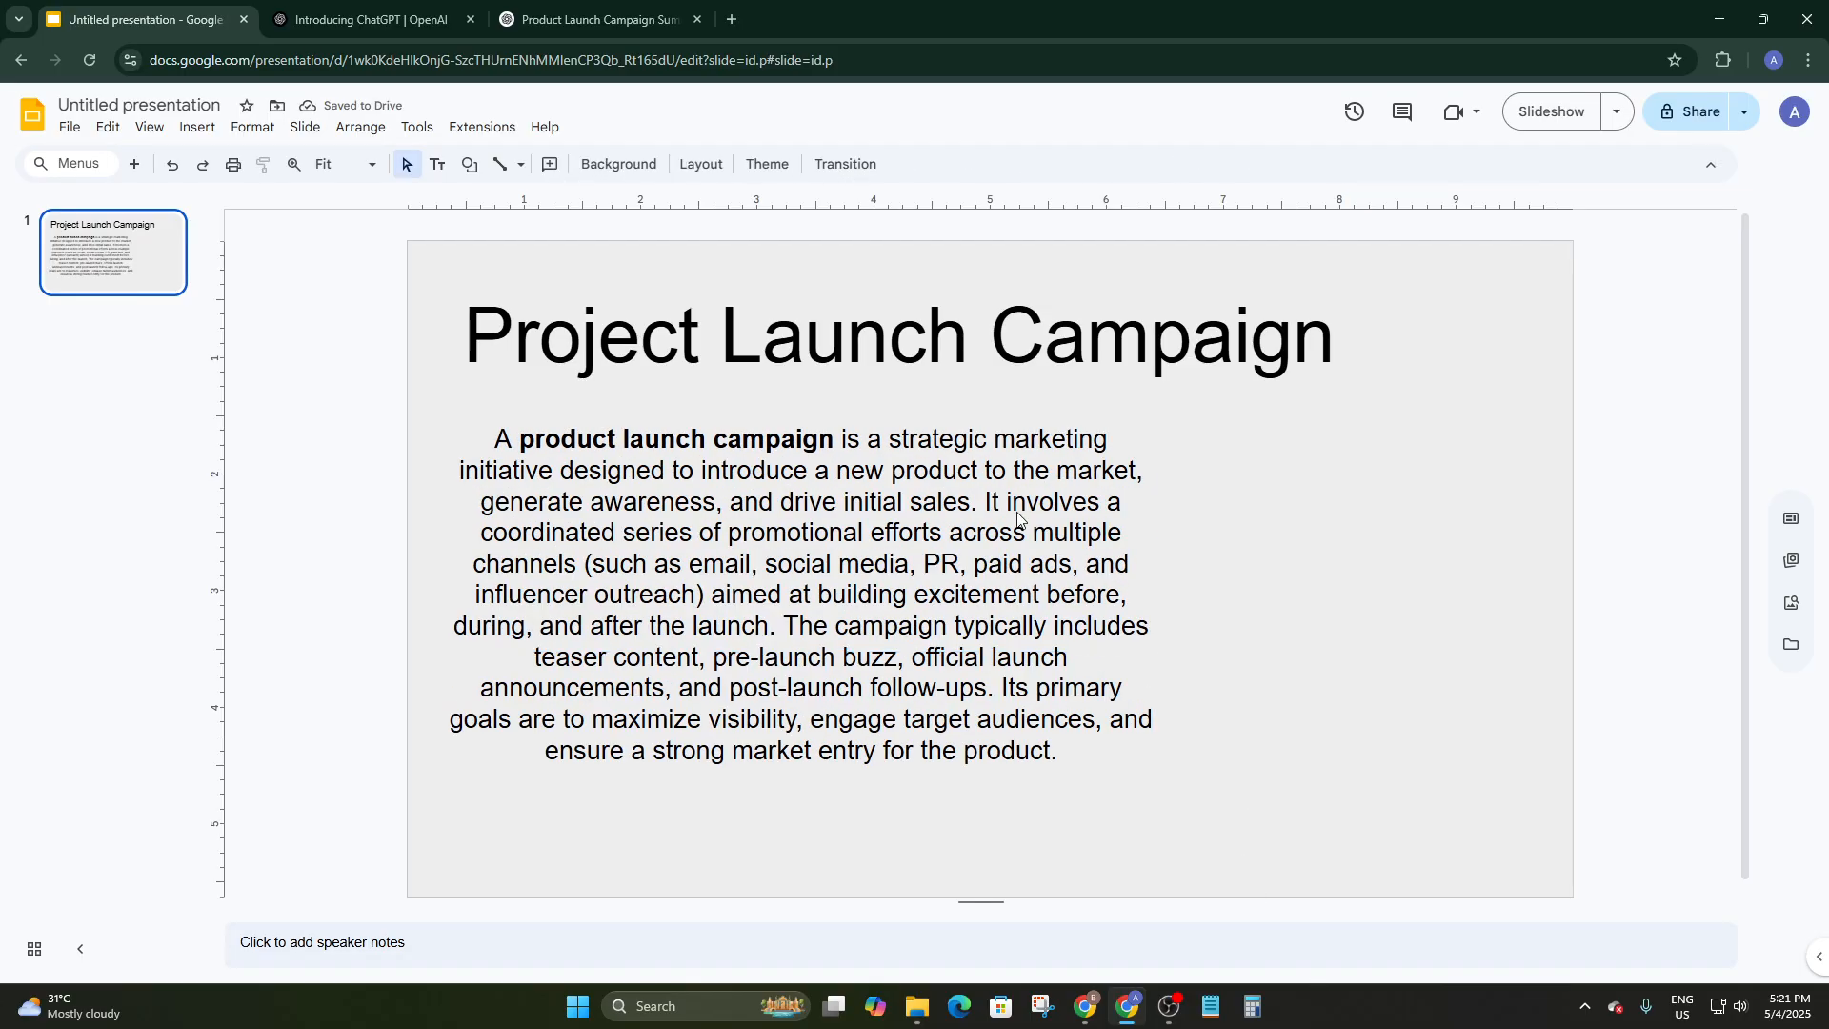
Try formatting the description paragraph as a bulleted list
{"action": "left_click", "coordinate": [609, 417]}
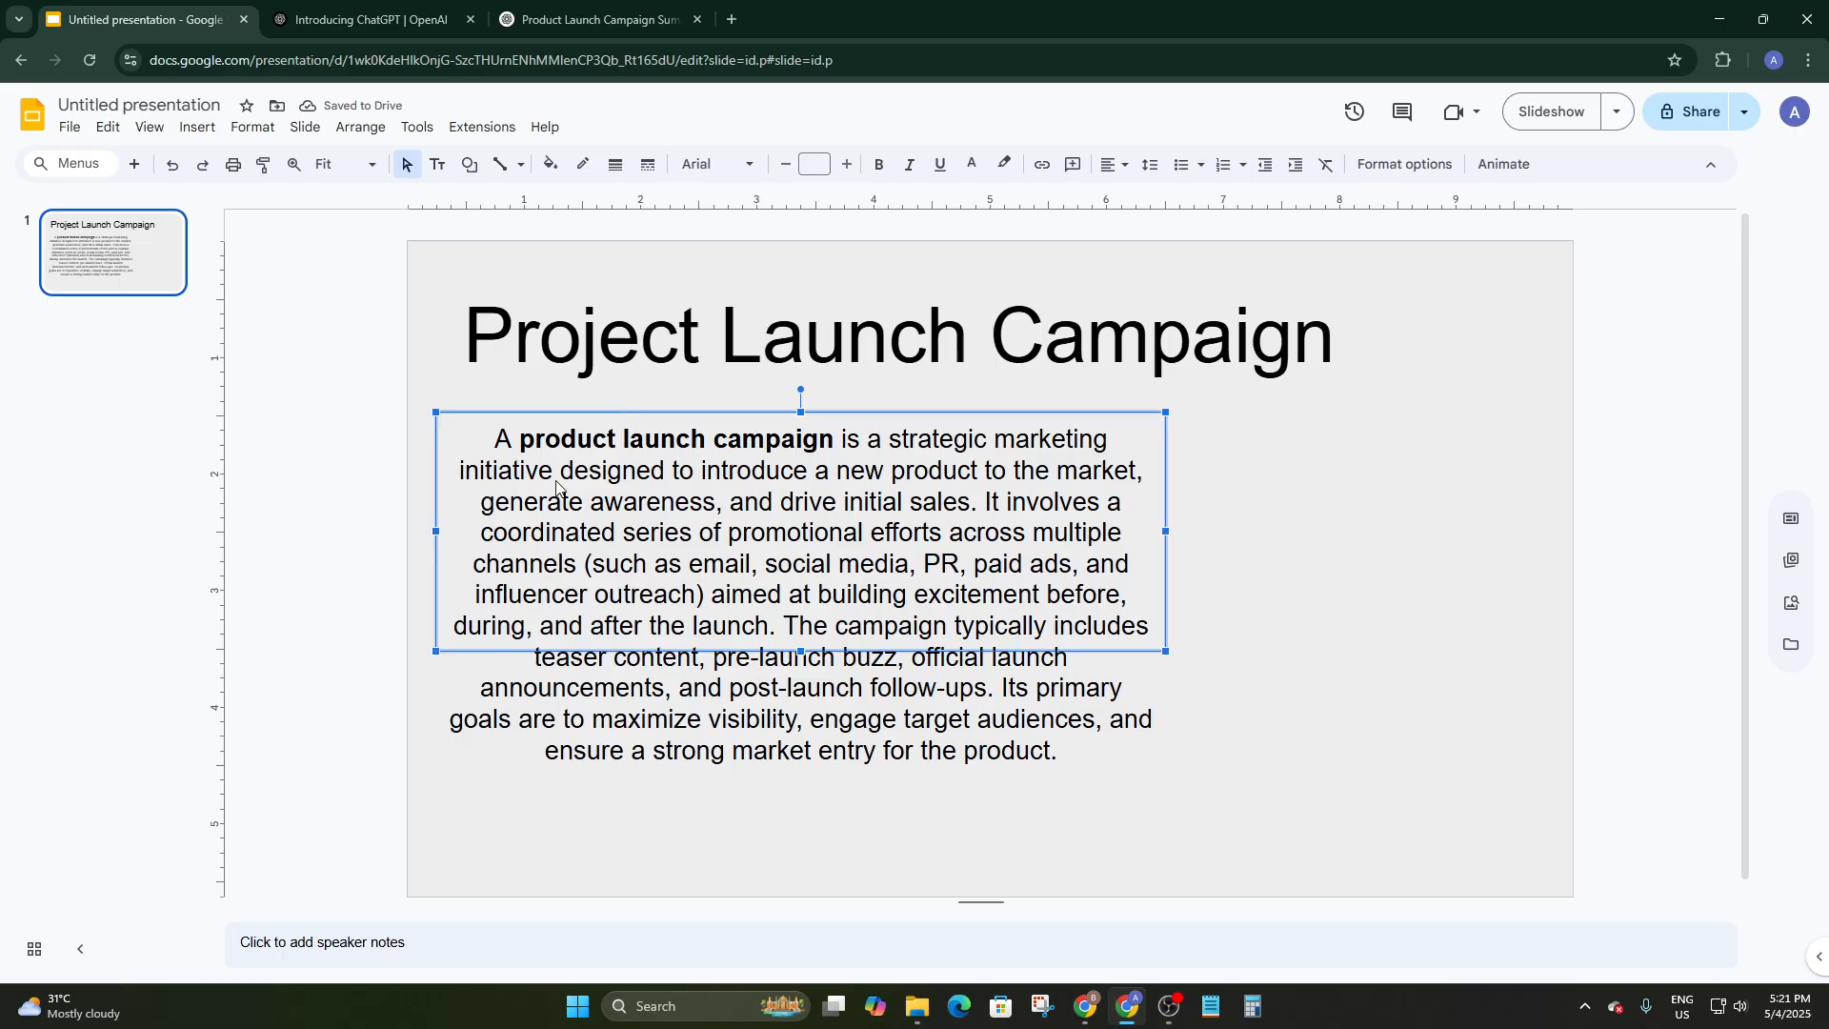
{"action": "left_click", "coordinate": [1150, 164]}
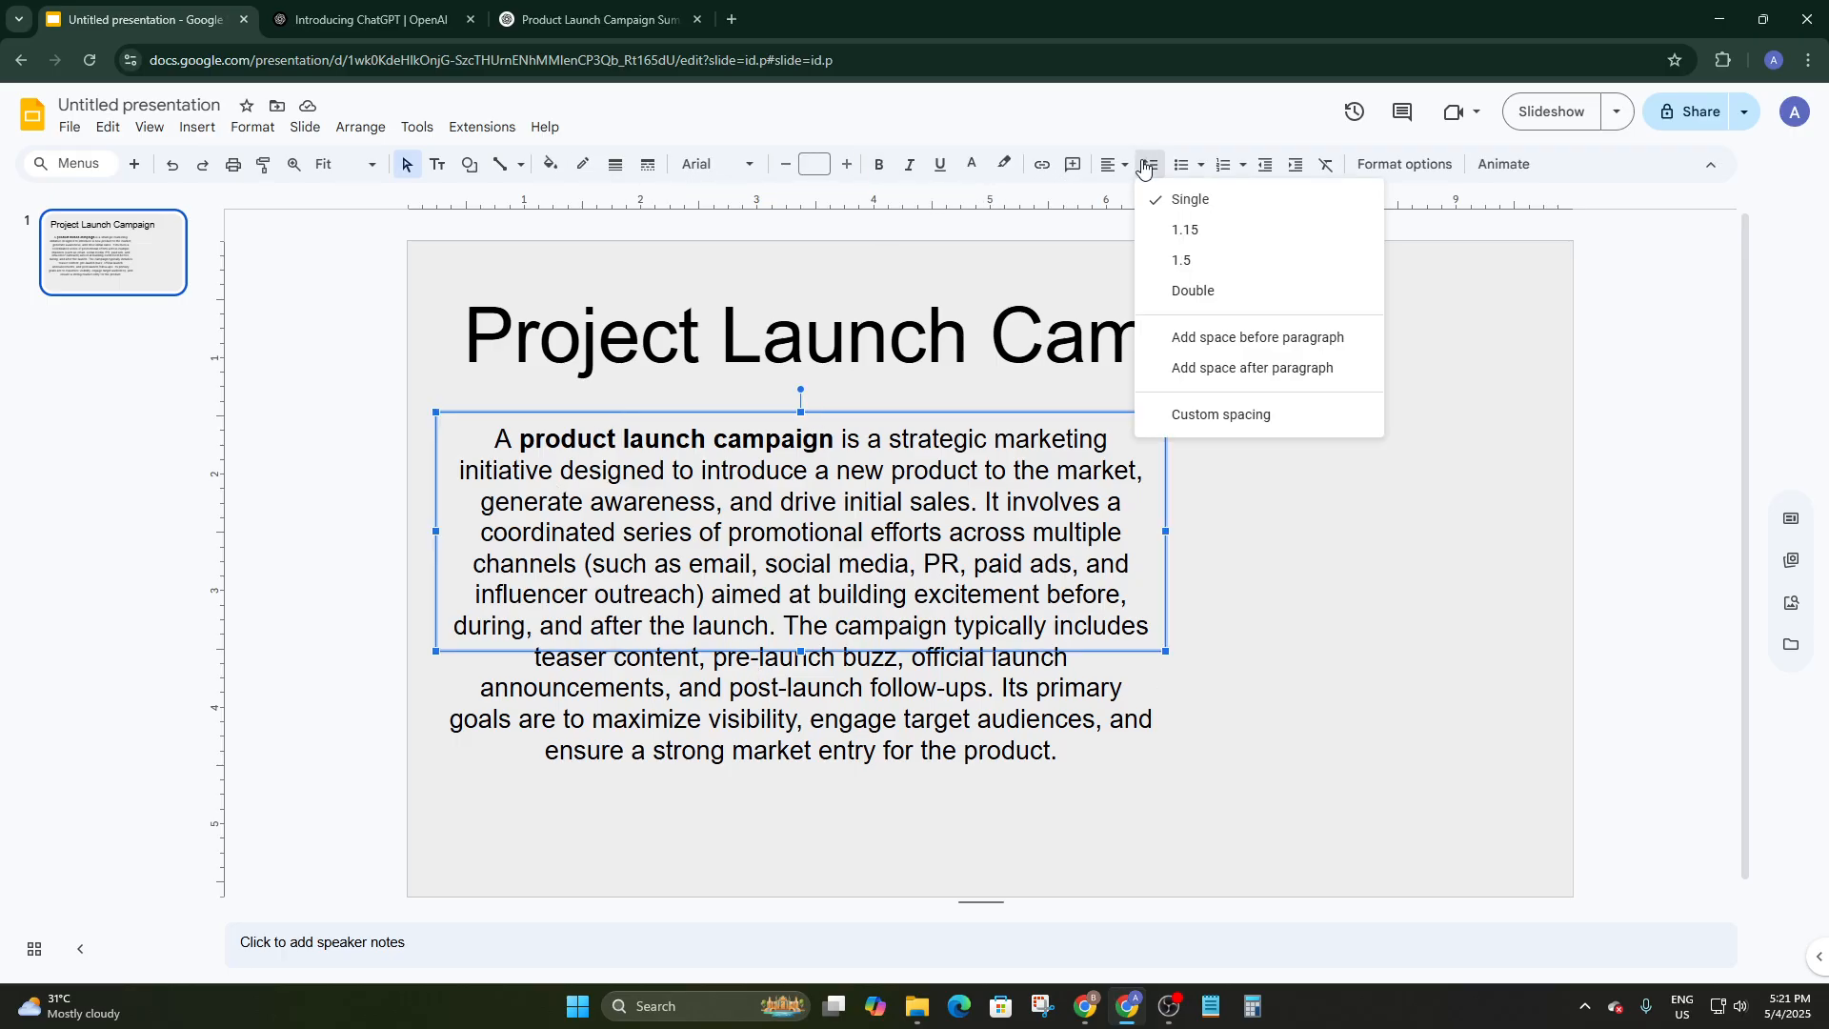
{"action": "left_click", "coordinate": [1179, 166]}
{"action": "left_click", "coordinate": [1155, 166]}
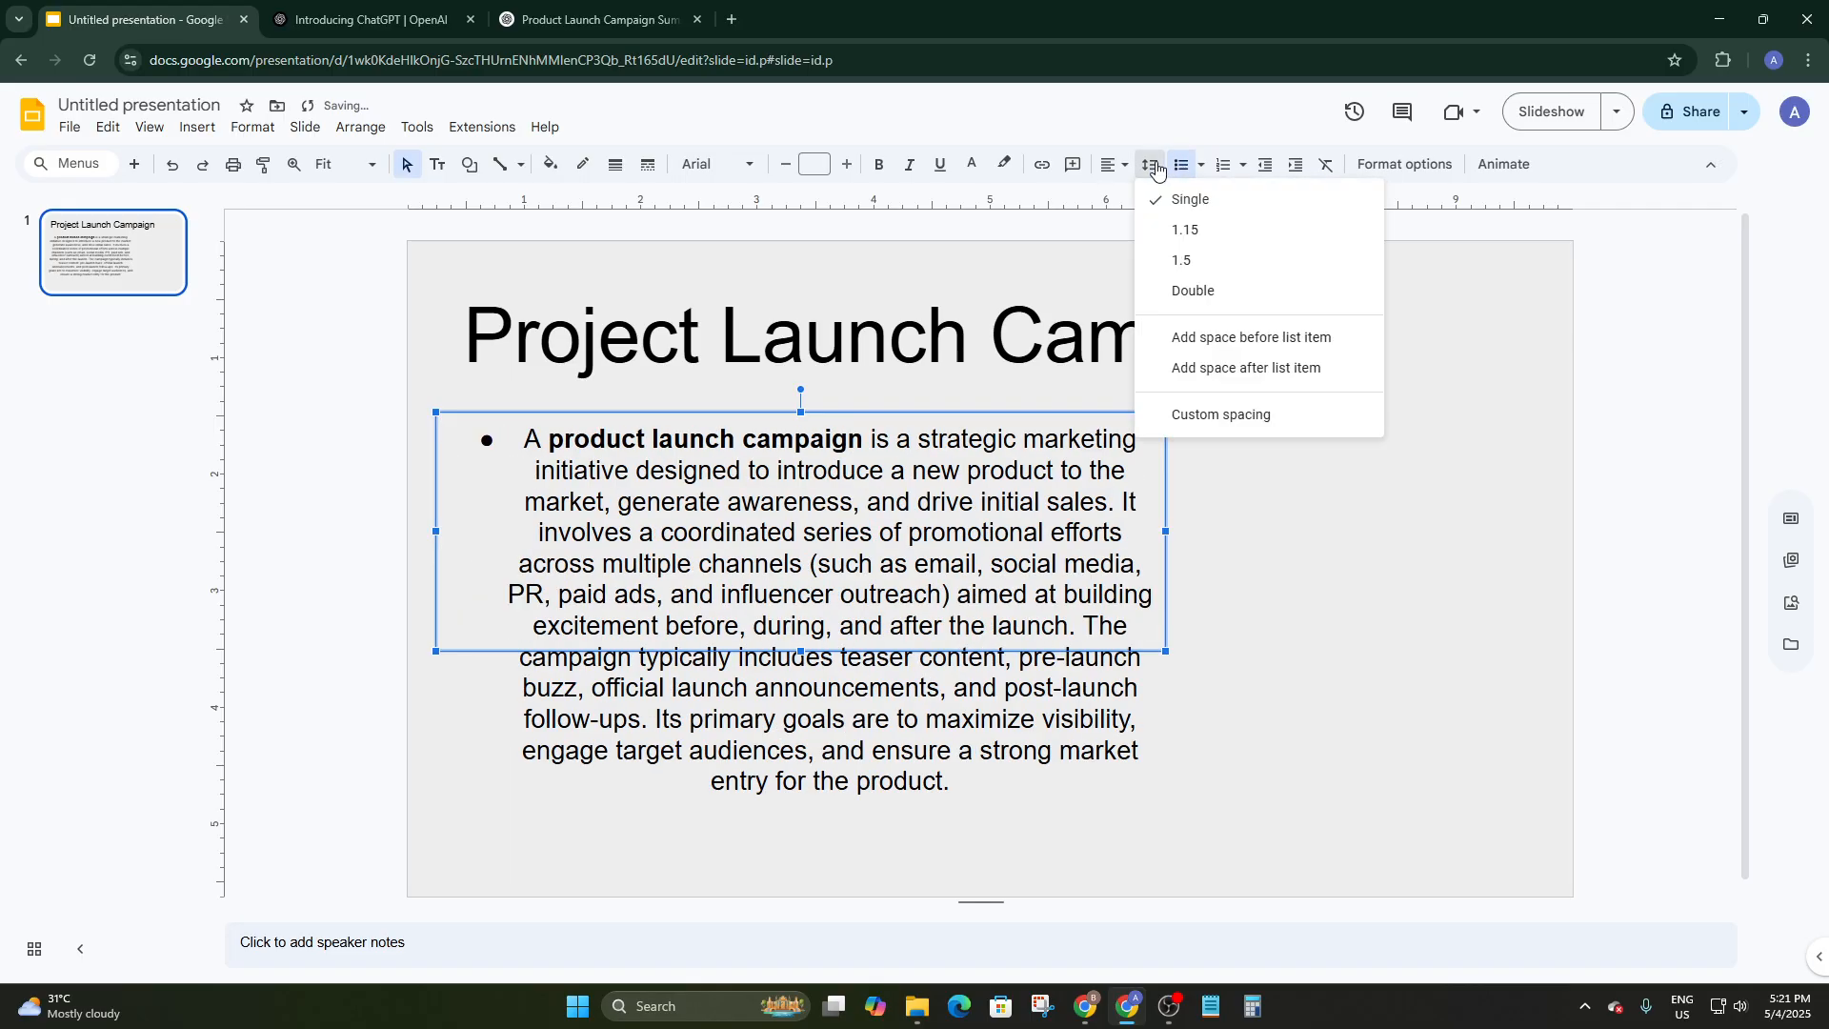
{"action": "left_click", "coordinate": [1181, 165]}
{"action": "left_click", "coordinate": [1112, 165]}
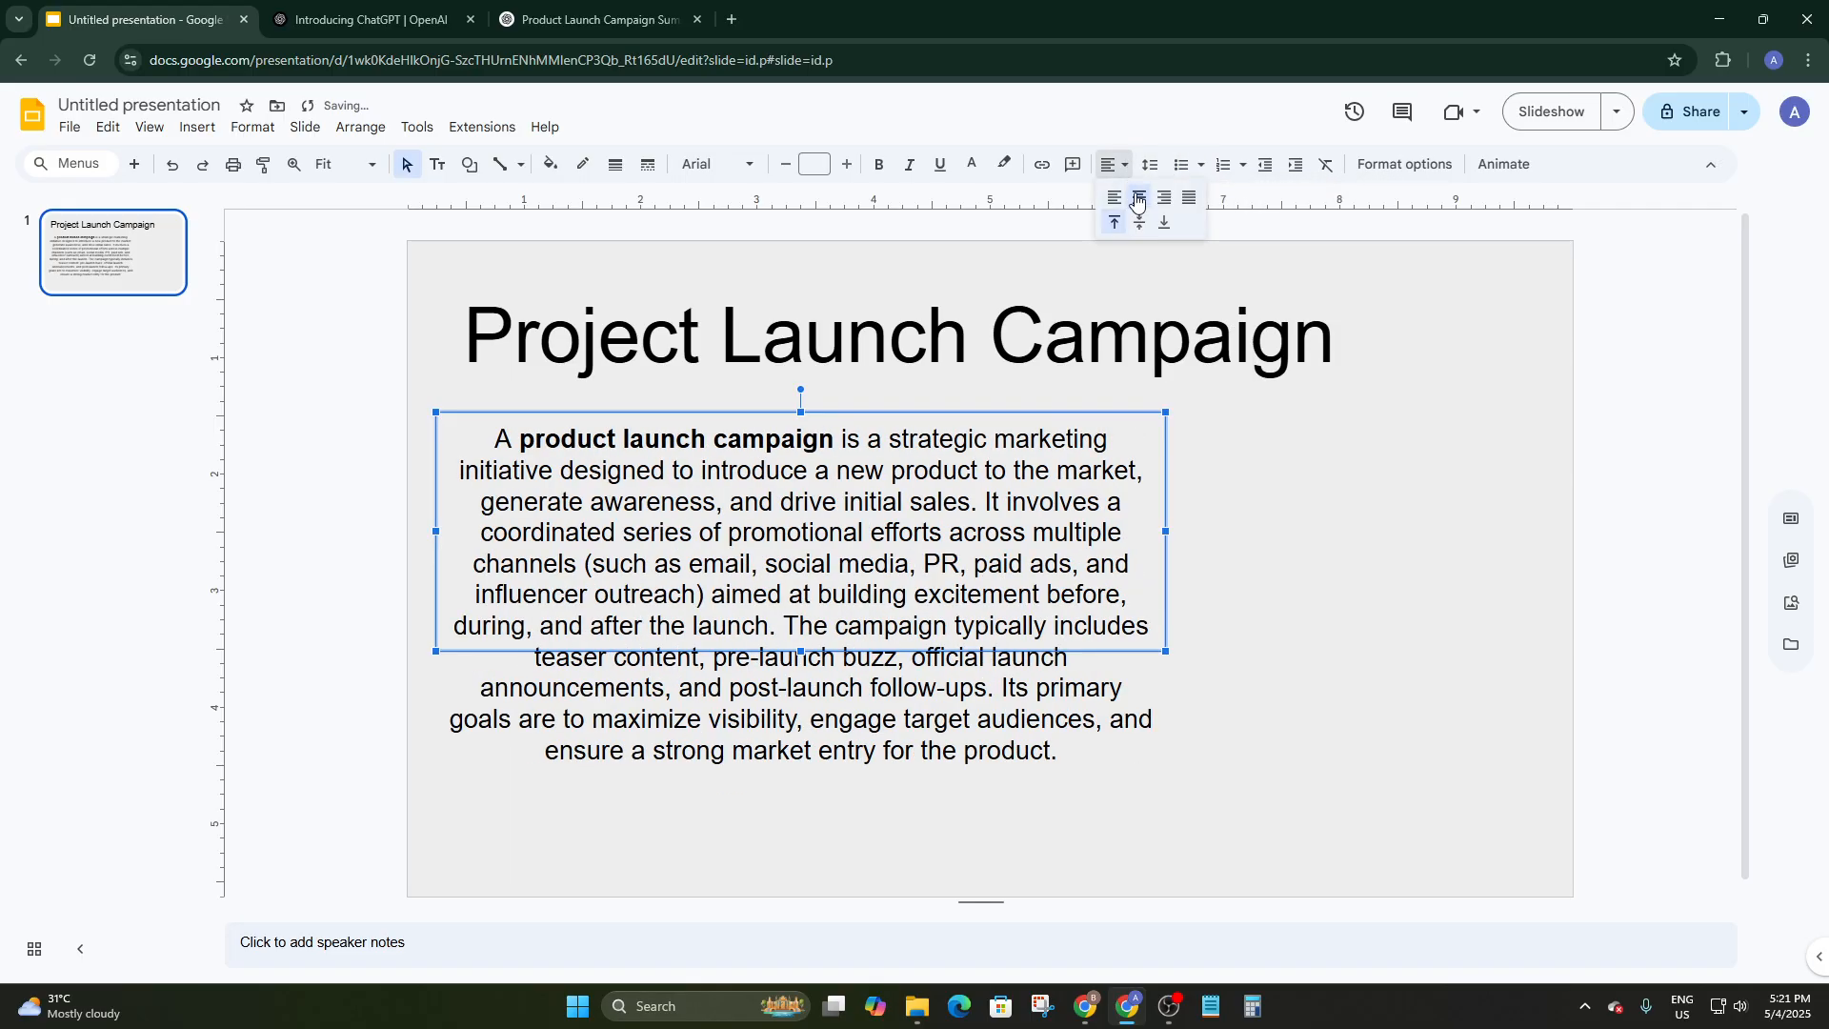
Compare line spacings of 1.15 and 1.5 on the description paragraph and settle on 1.15
{"action": "left_click", "coordinate": [1150, 163]}
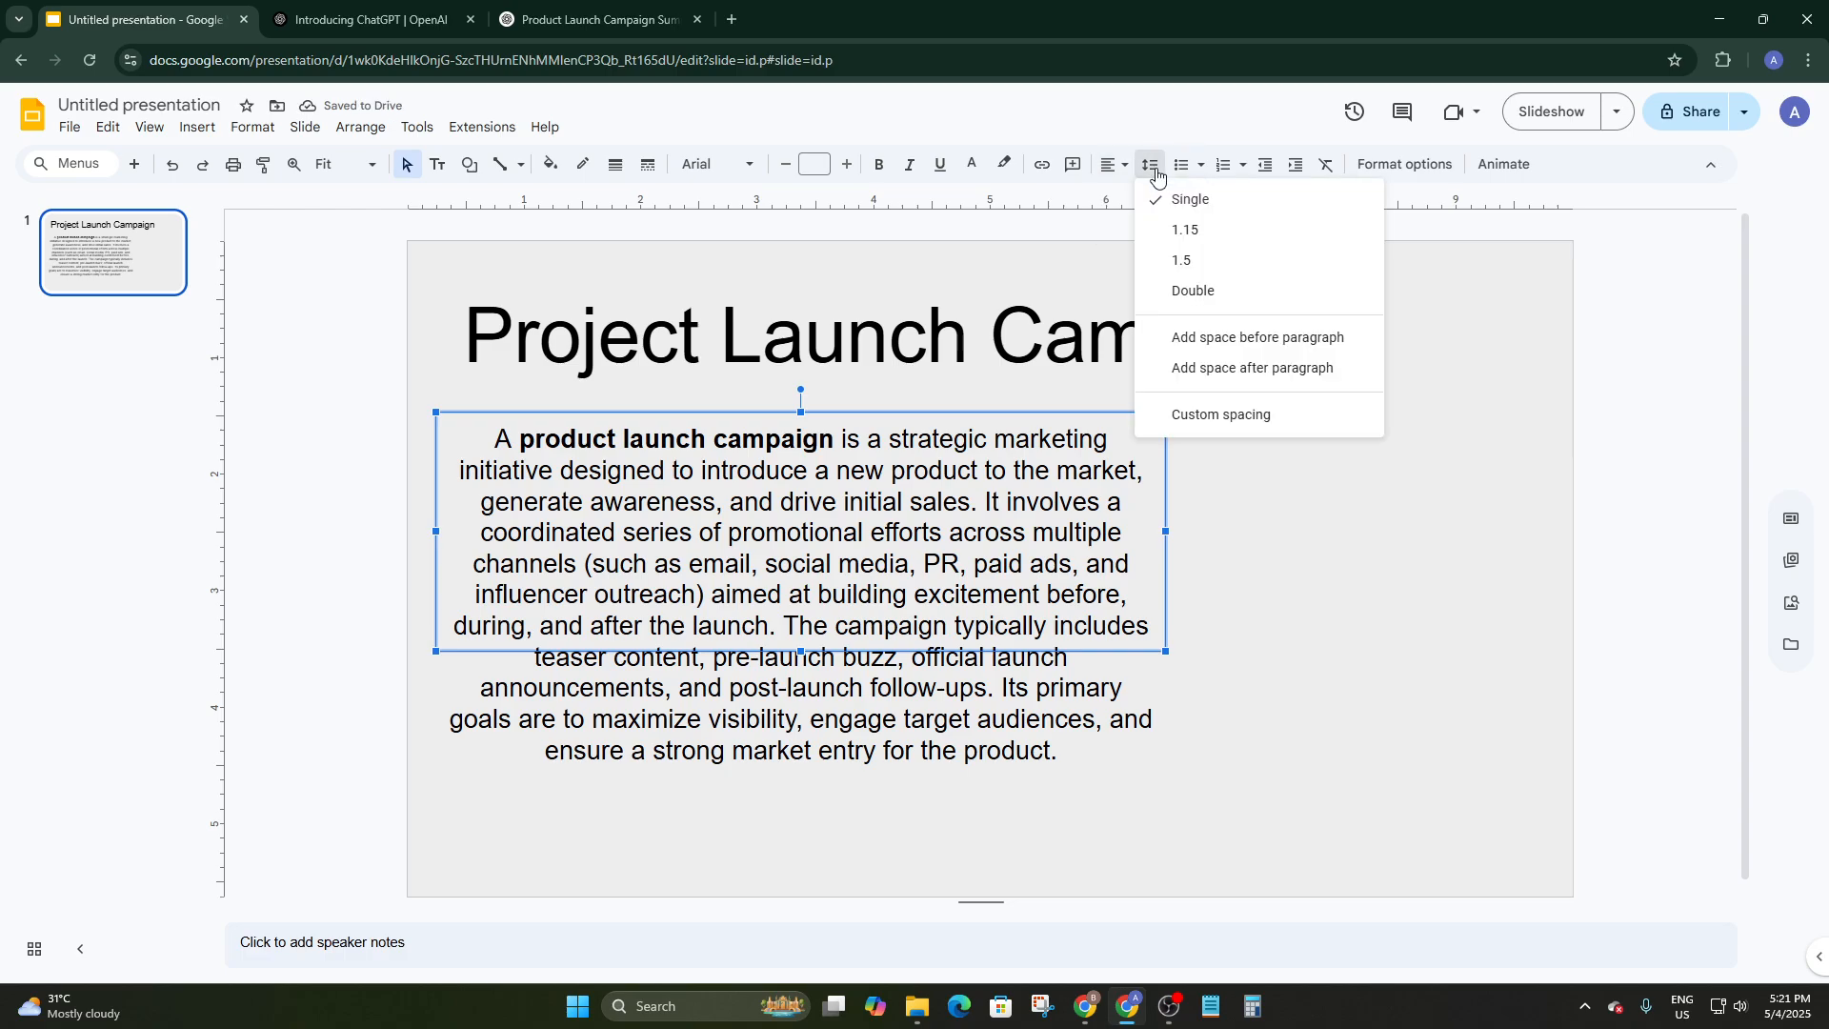
{"action": "left_click", "coordinate": [1169, 232]}
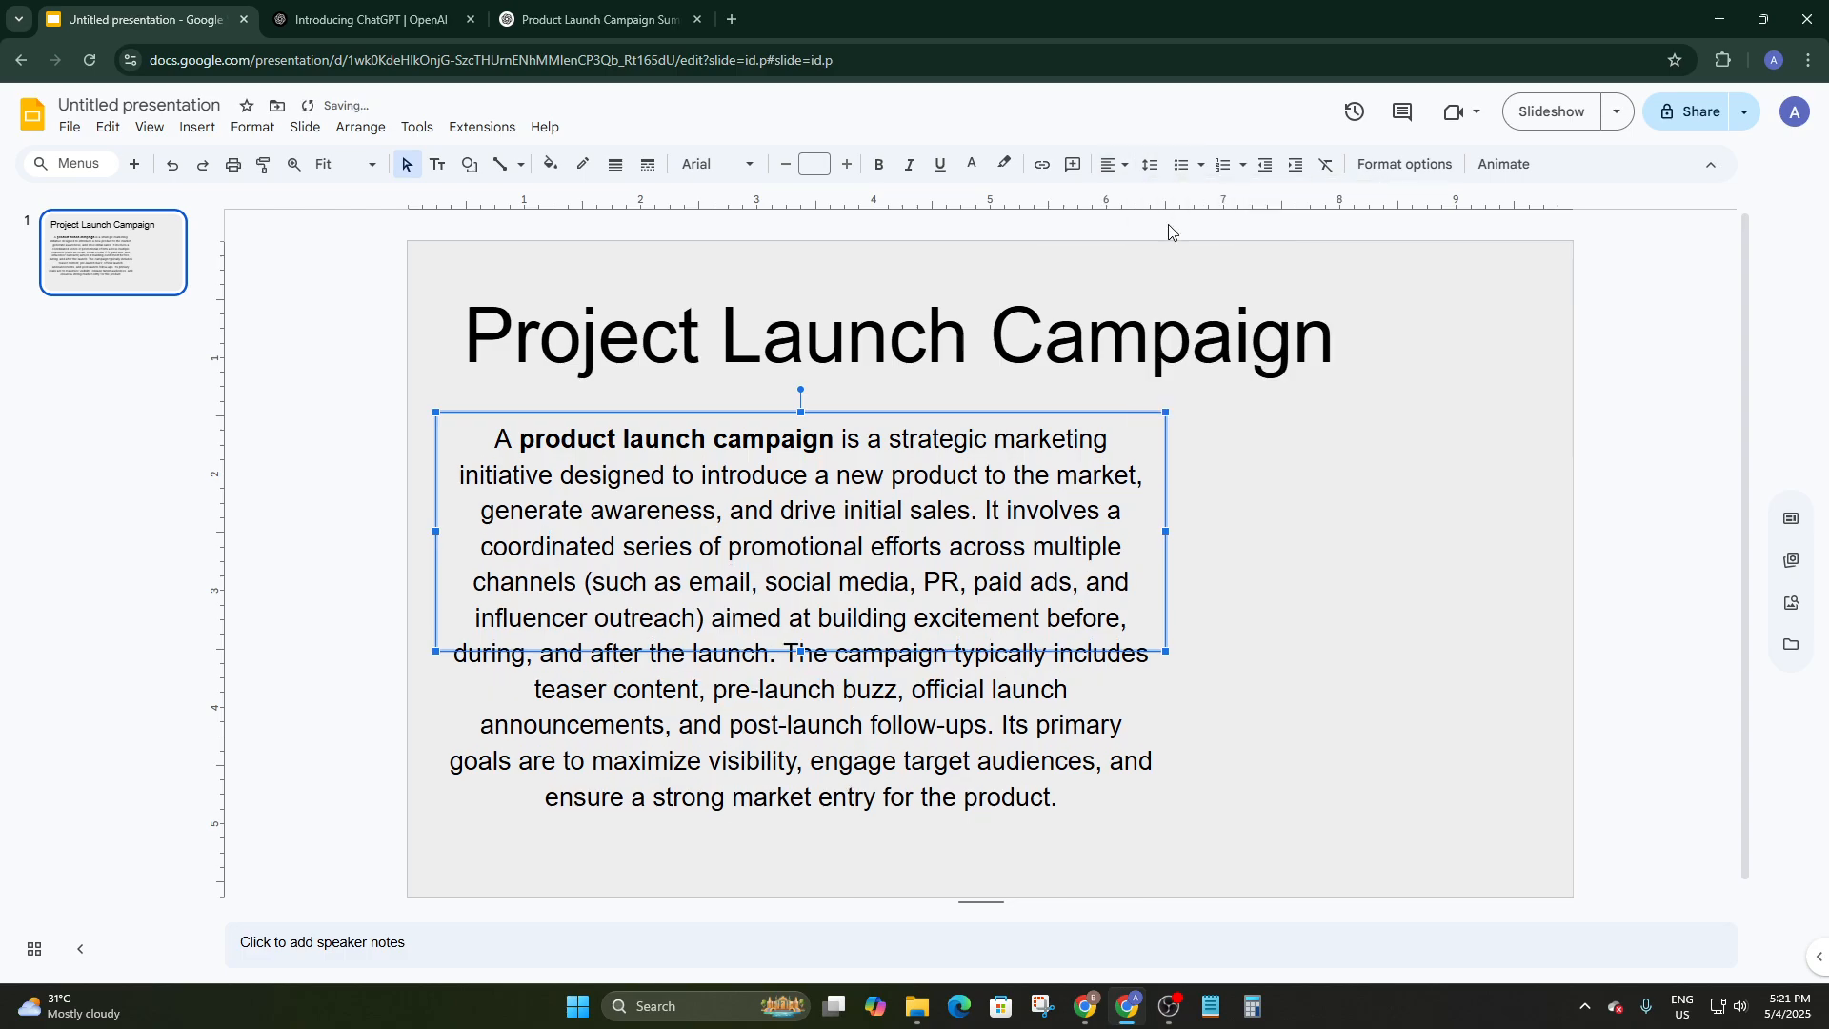
{"action": "left_click", "coordinate": [1150, 164]}
{"action": "left_click", "coordinate": [1185, 263]}
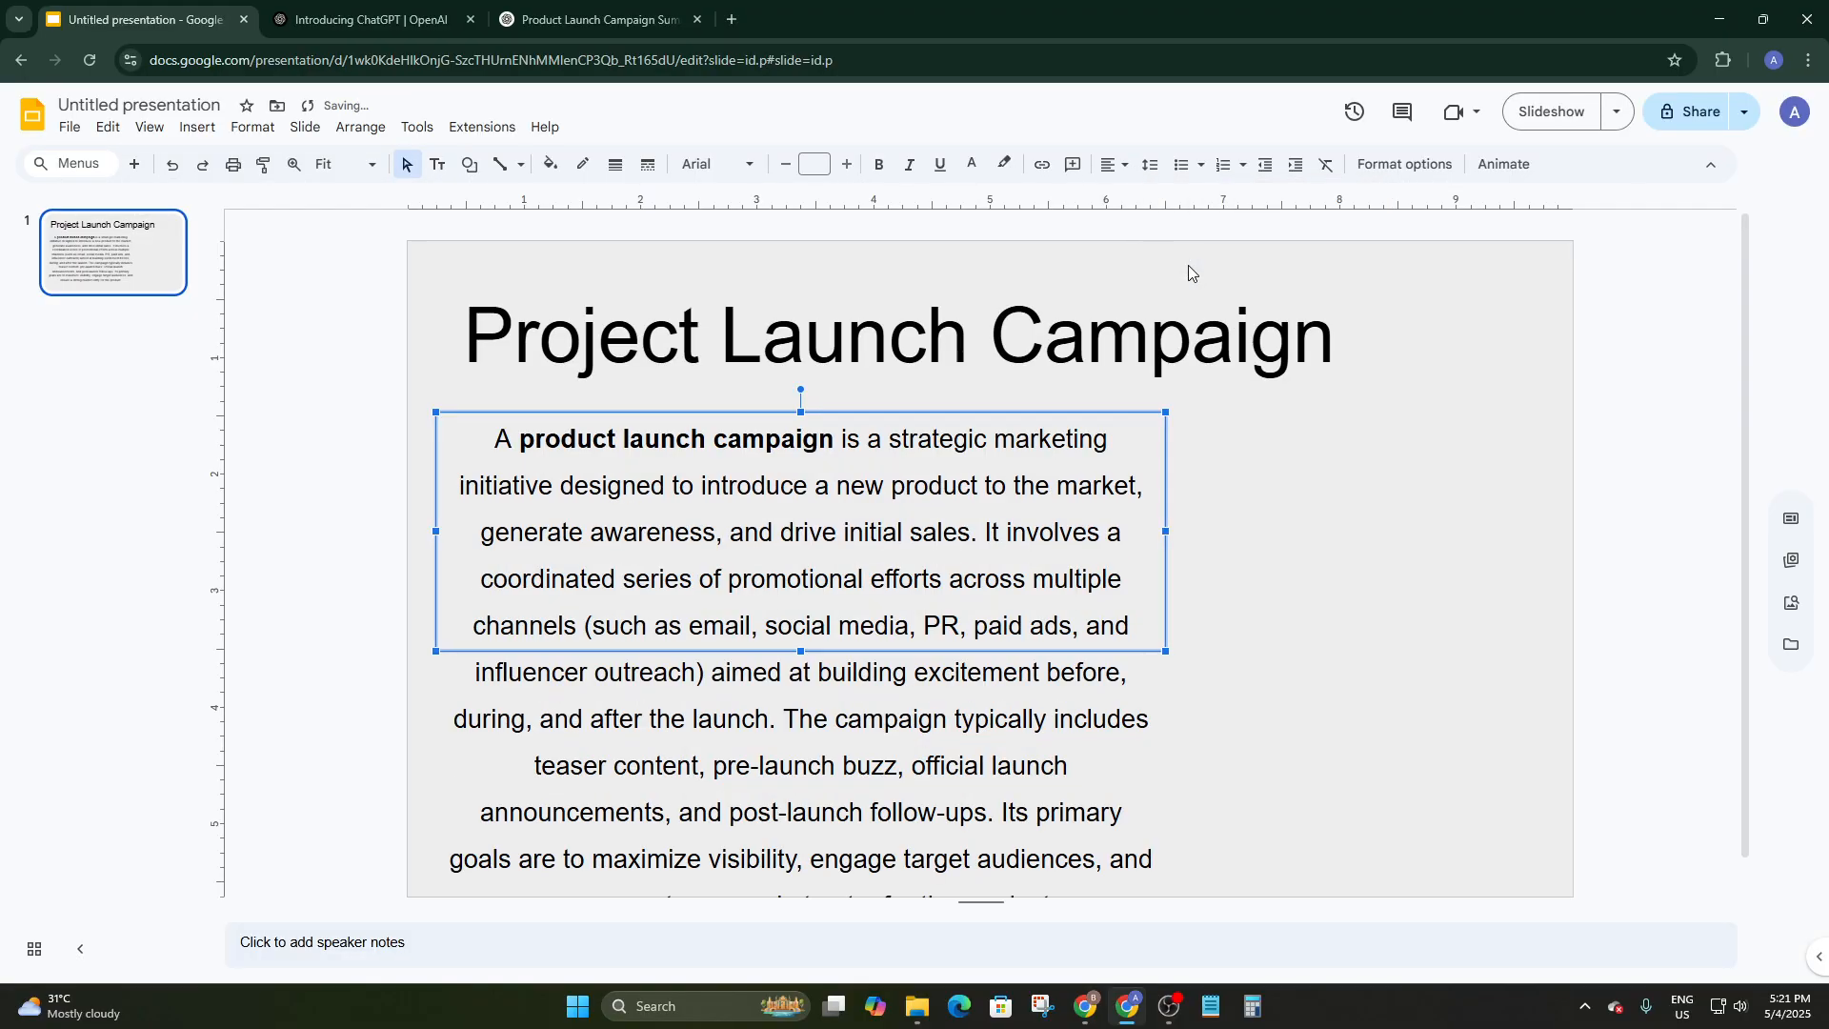
{"action": "left_click", "coordinate": [1144, 166]}
{"action": "left_click", "coordinate": [1210, 224]}
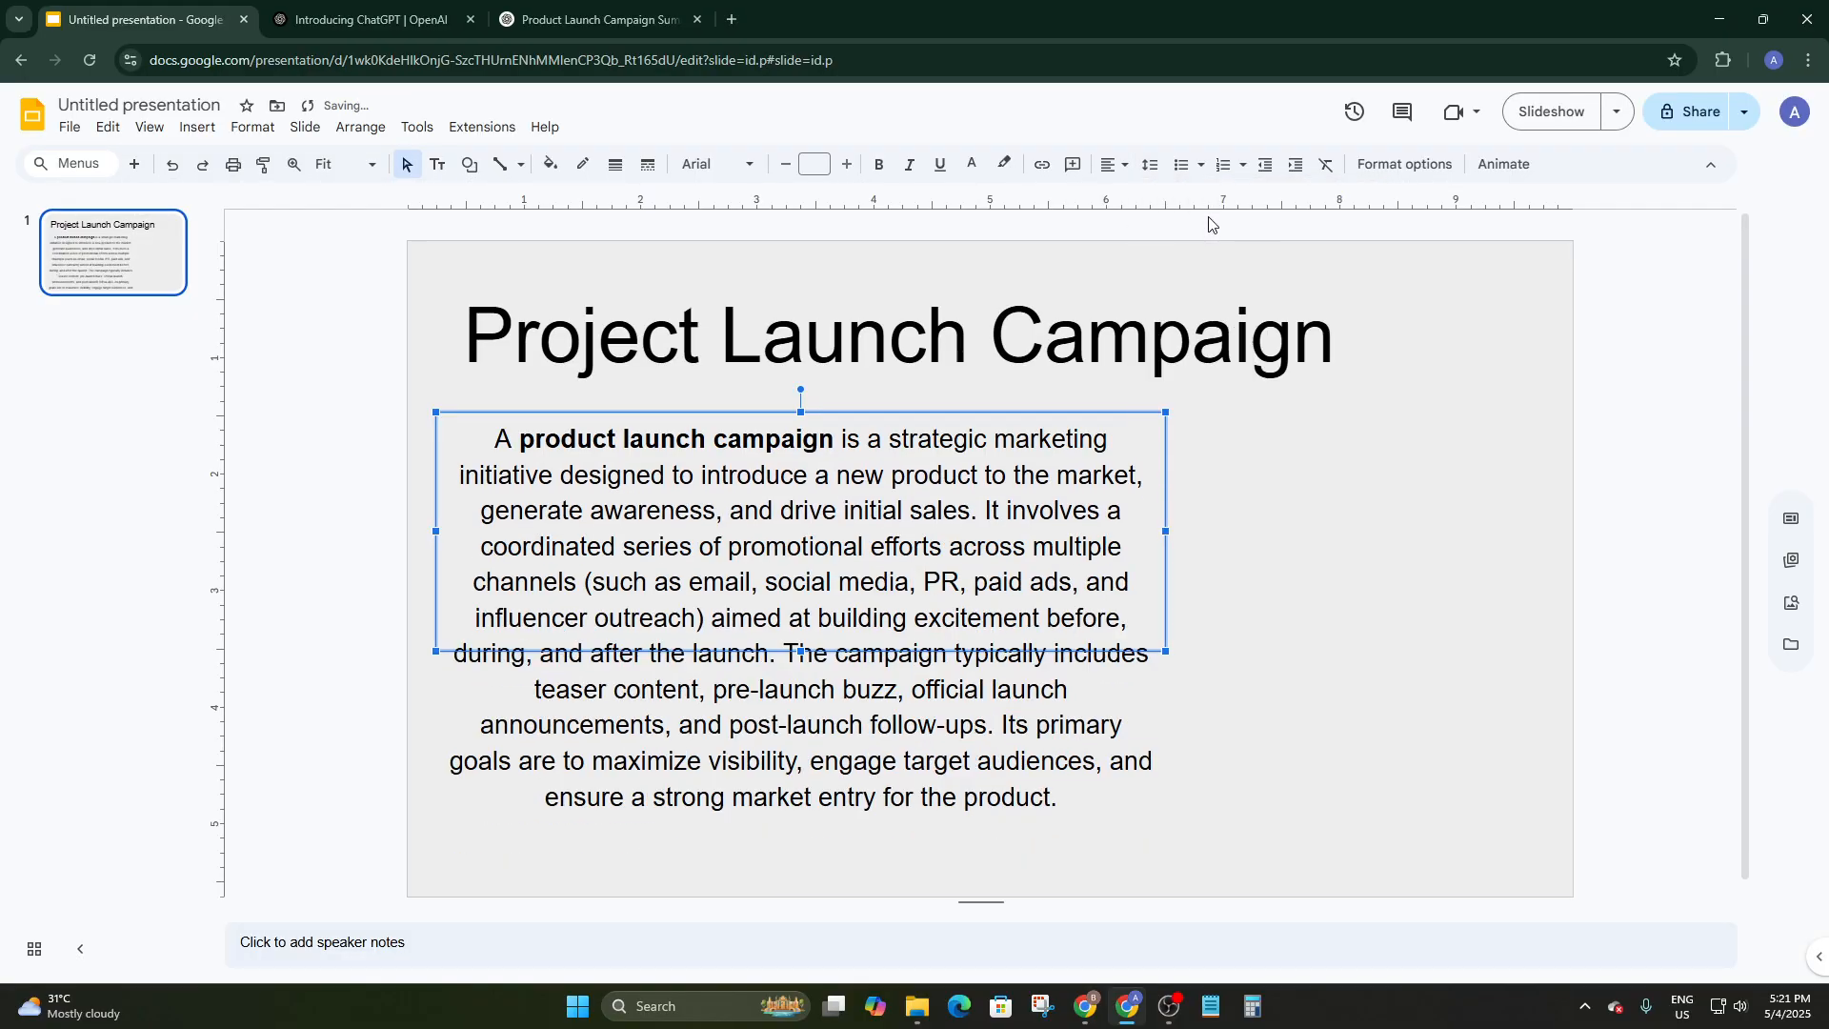
{"action": "left_click", "coordinate": [1154, 170]}
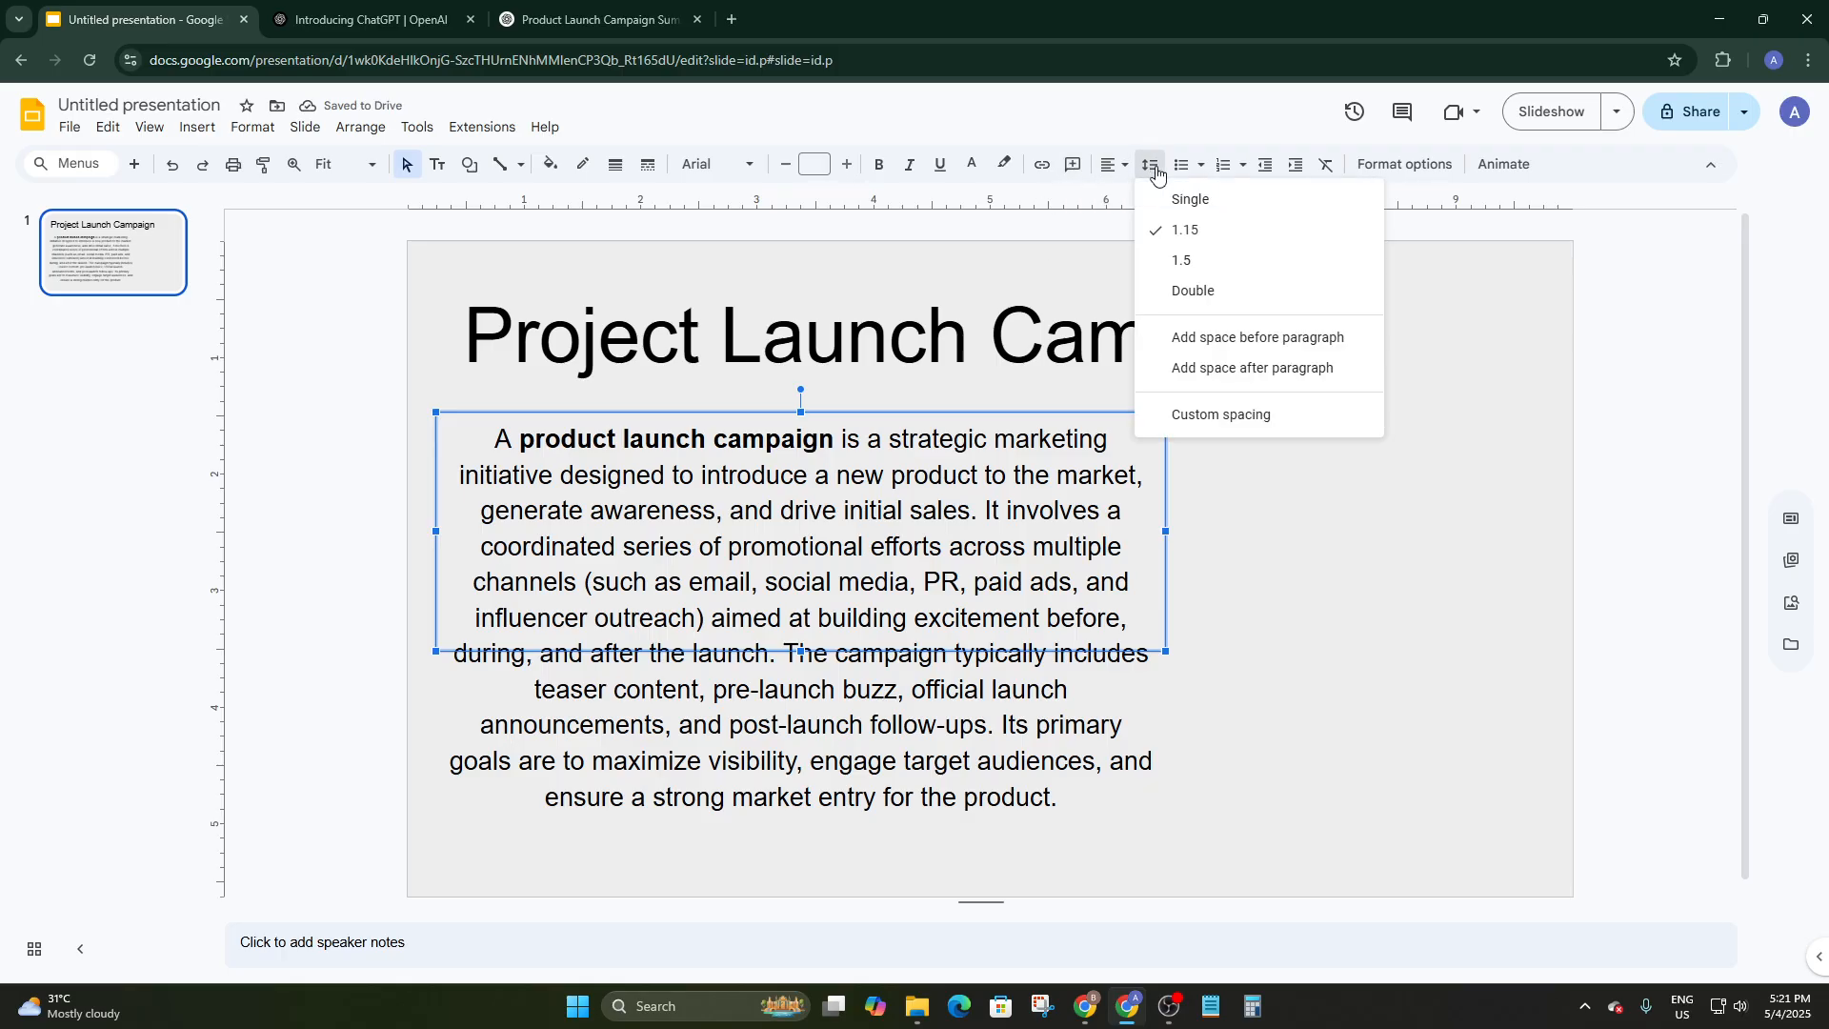
{"action": "left_click", "coordinate": [1154, 170]}
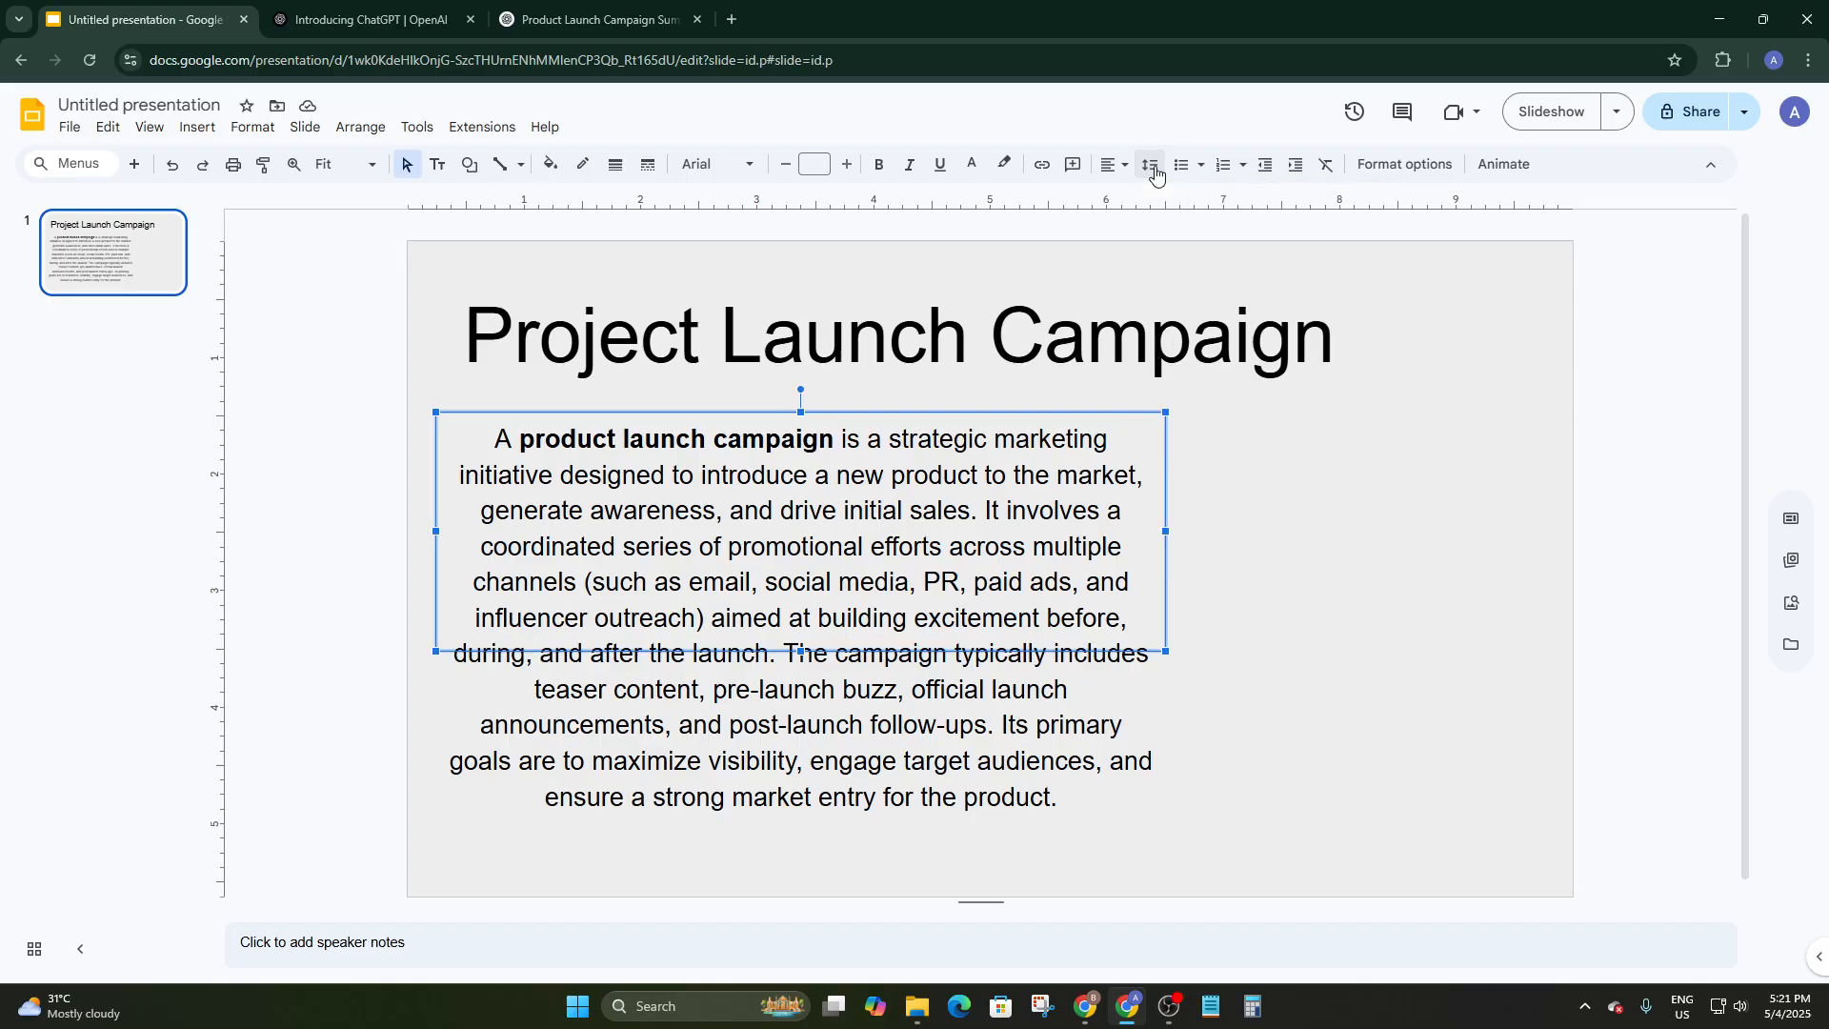
Left-align the description paragraph within its text box and deselect the box
{"action": "left_click", "coordinate": [1119, 171]}
{"action": "left_click", "coordinate": [1119, 171]}
{"action": "left_click", "coordinate": [1105, 172]}
{"action": "left_click", "coordinate": [1118, 197]}
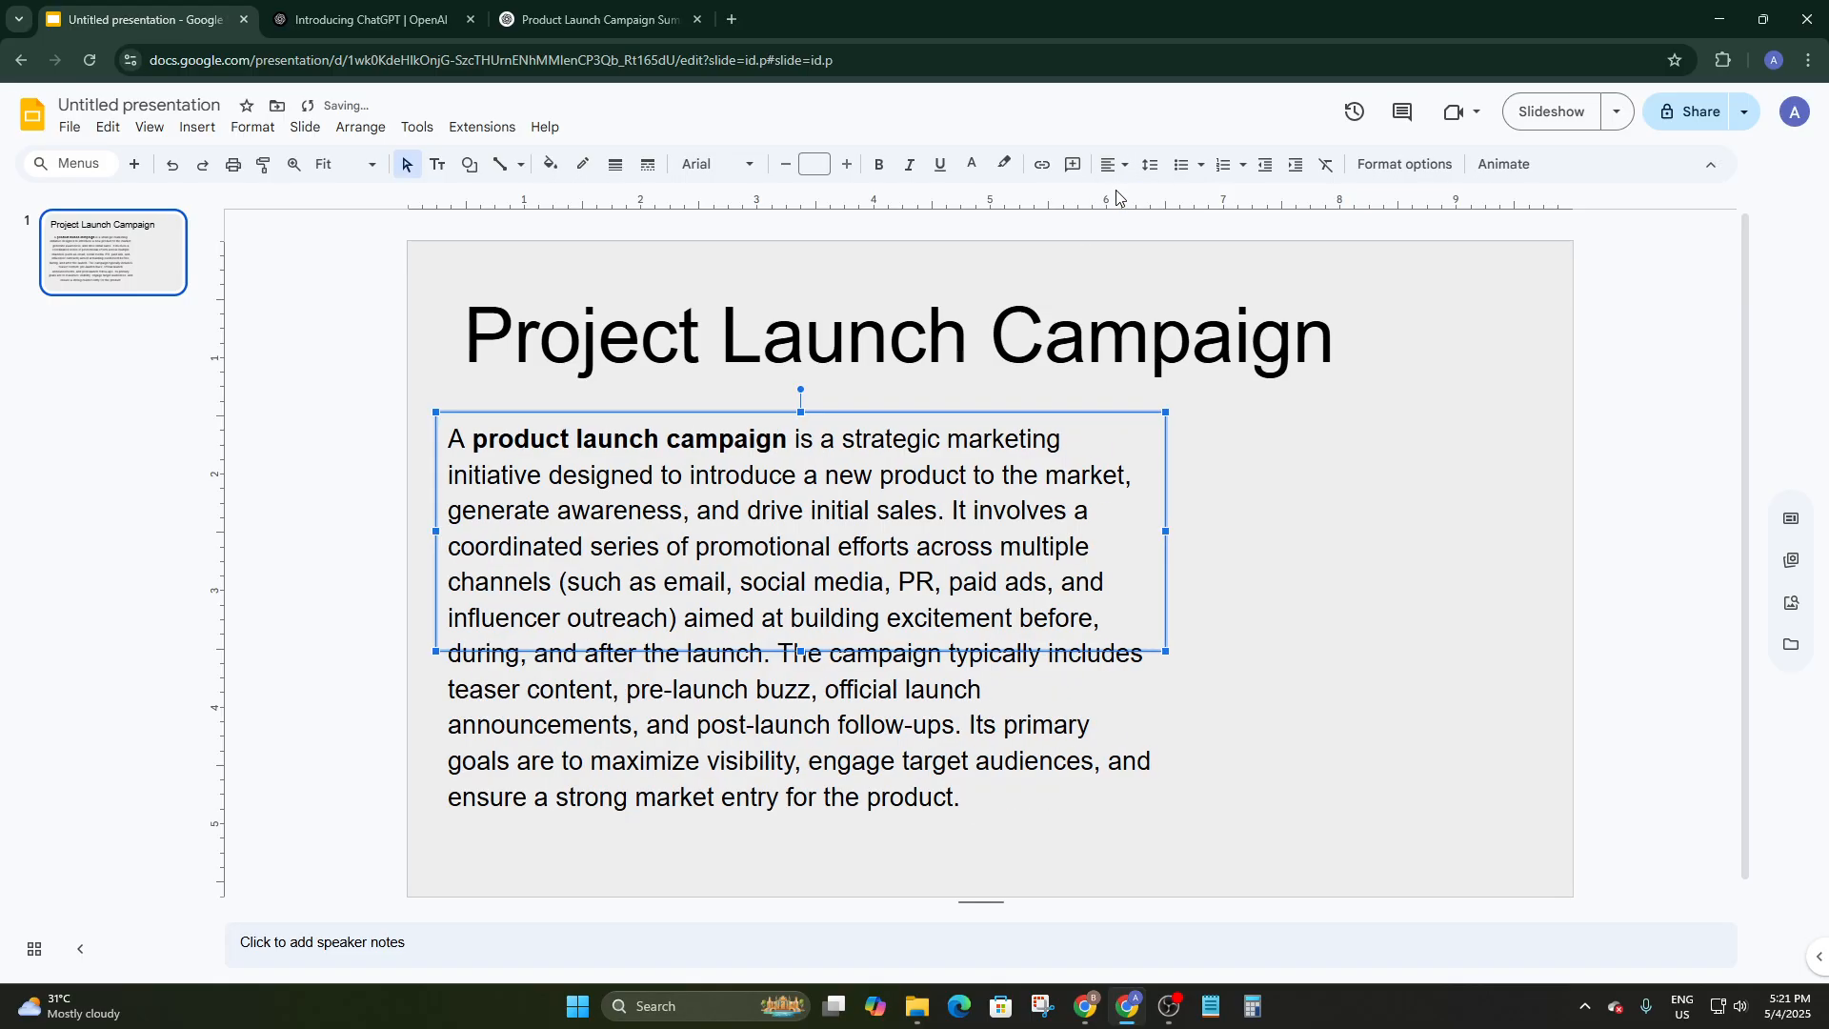
{"action": "left_click", "coordinate": [1232, 489]}
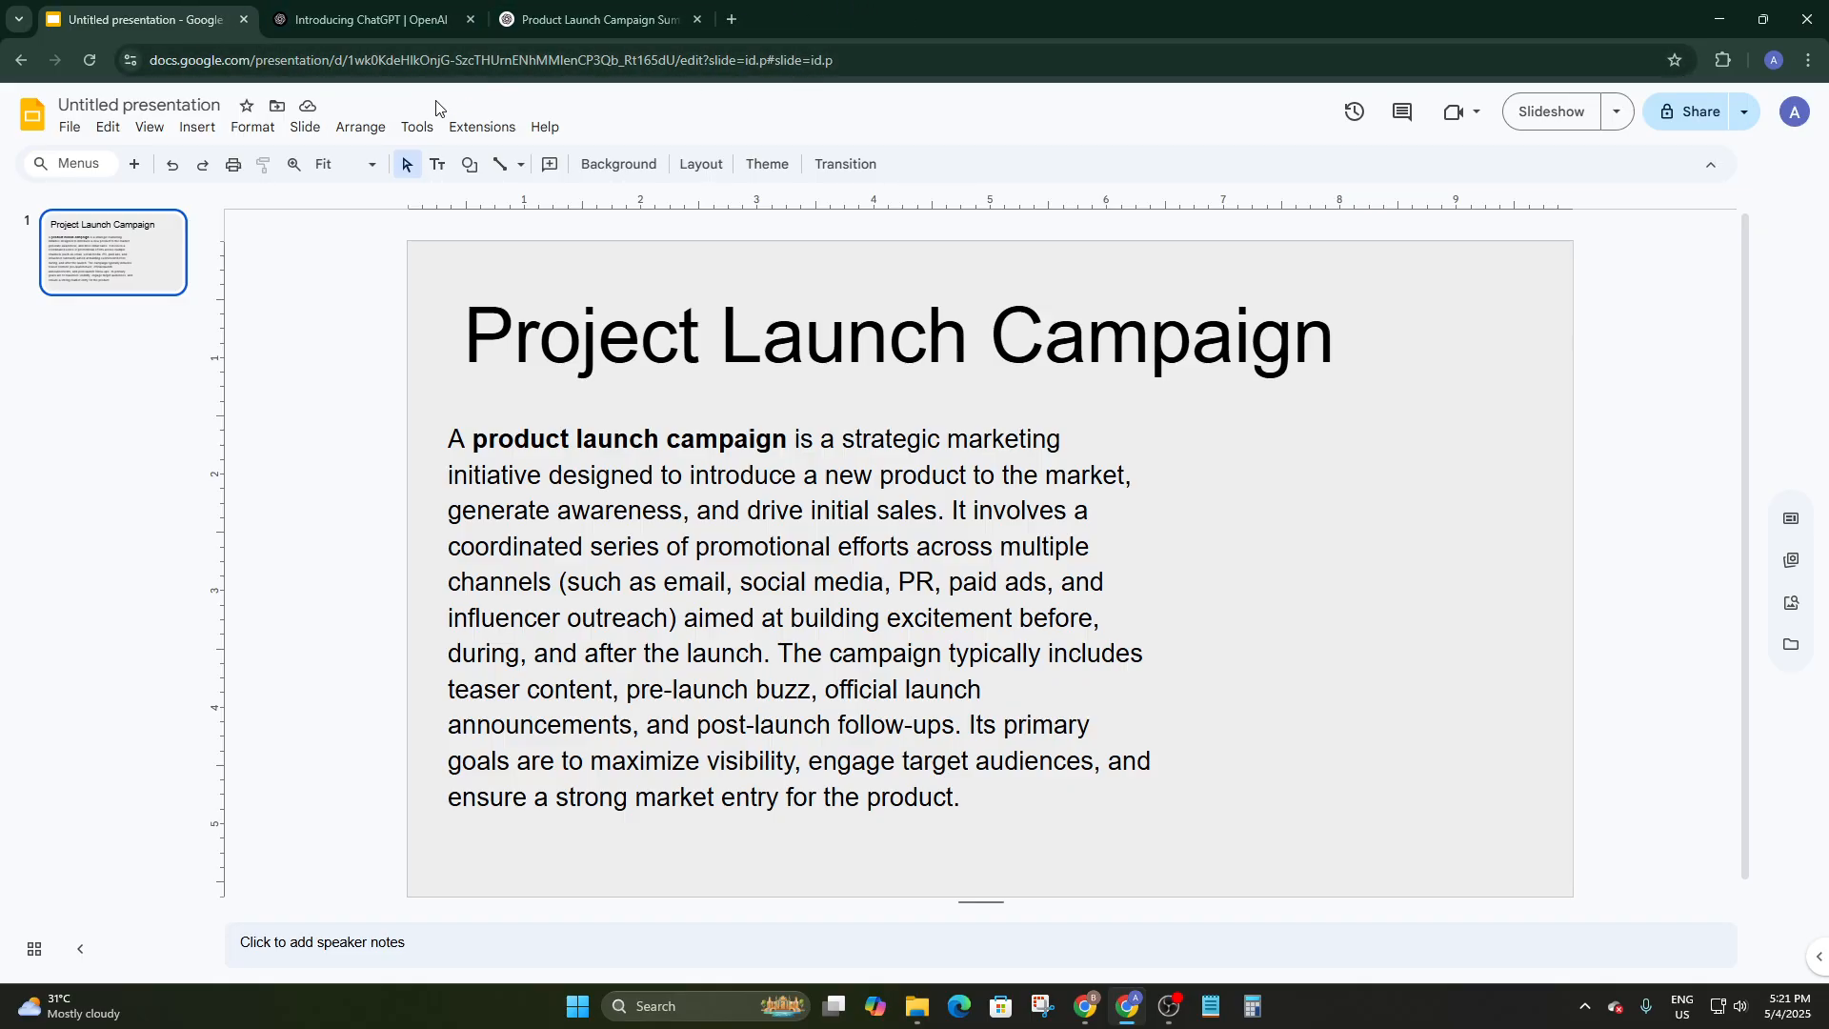
Draw a rectangle shape over the heading and move it down over the start of the description
{"action": "left_click", "coordinate": [470, 163]}
{"action": "mouse_move", "coordinate": [518, 205]}
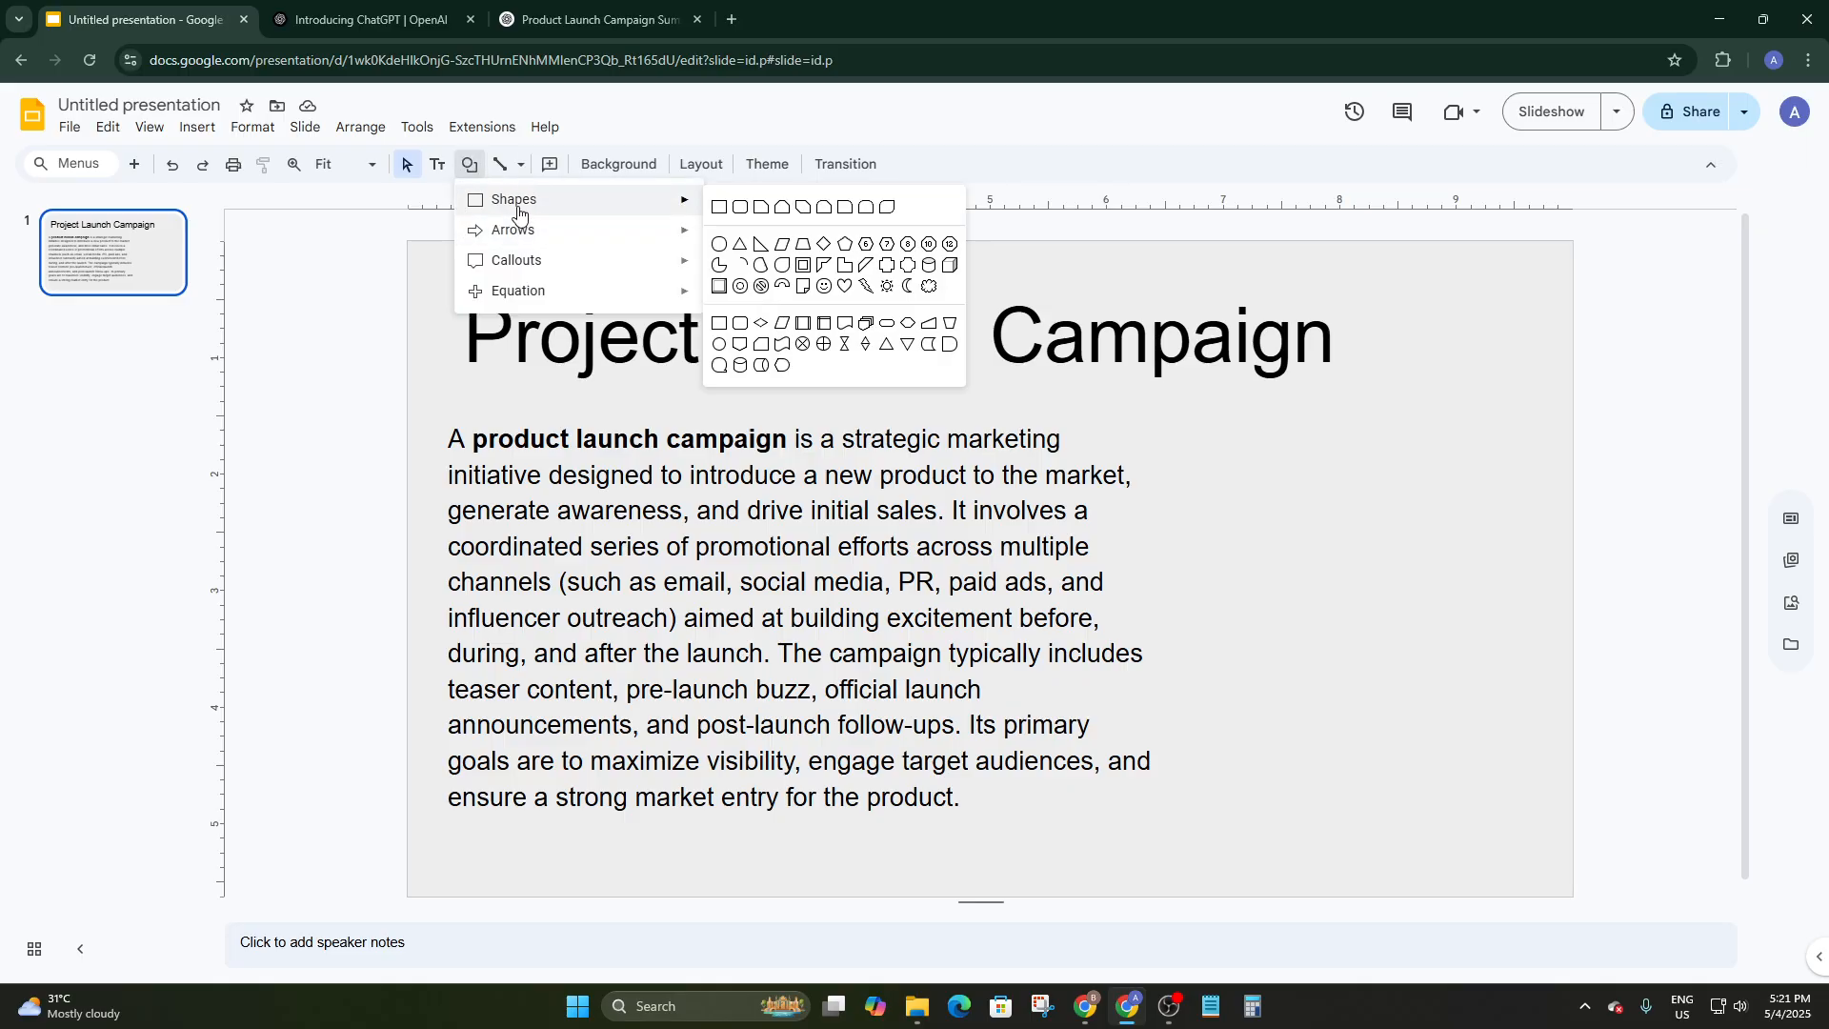
{"action": "left_click", "coordinate": [720, 208]}
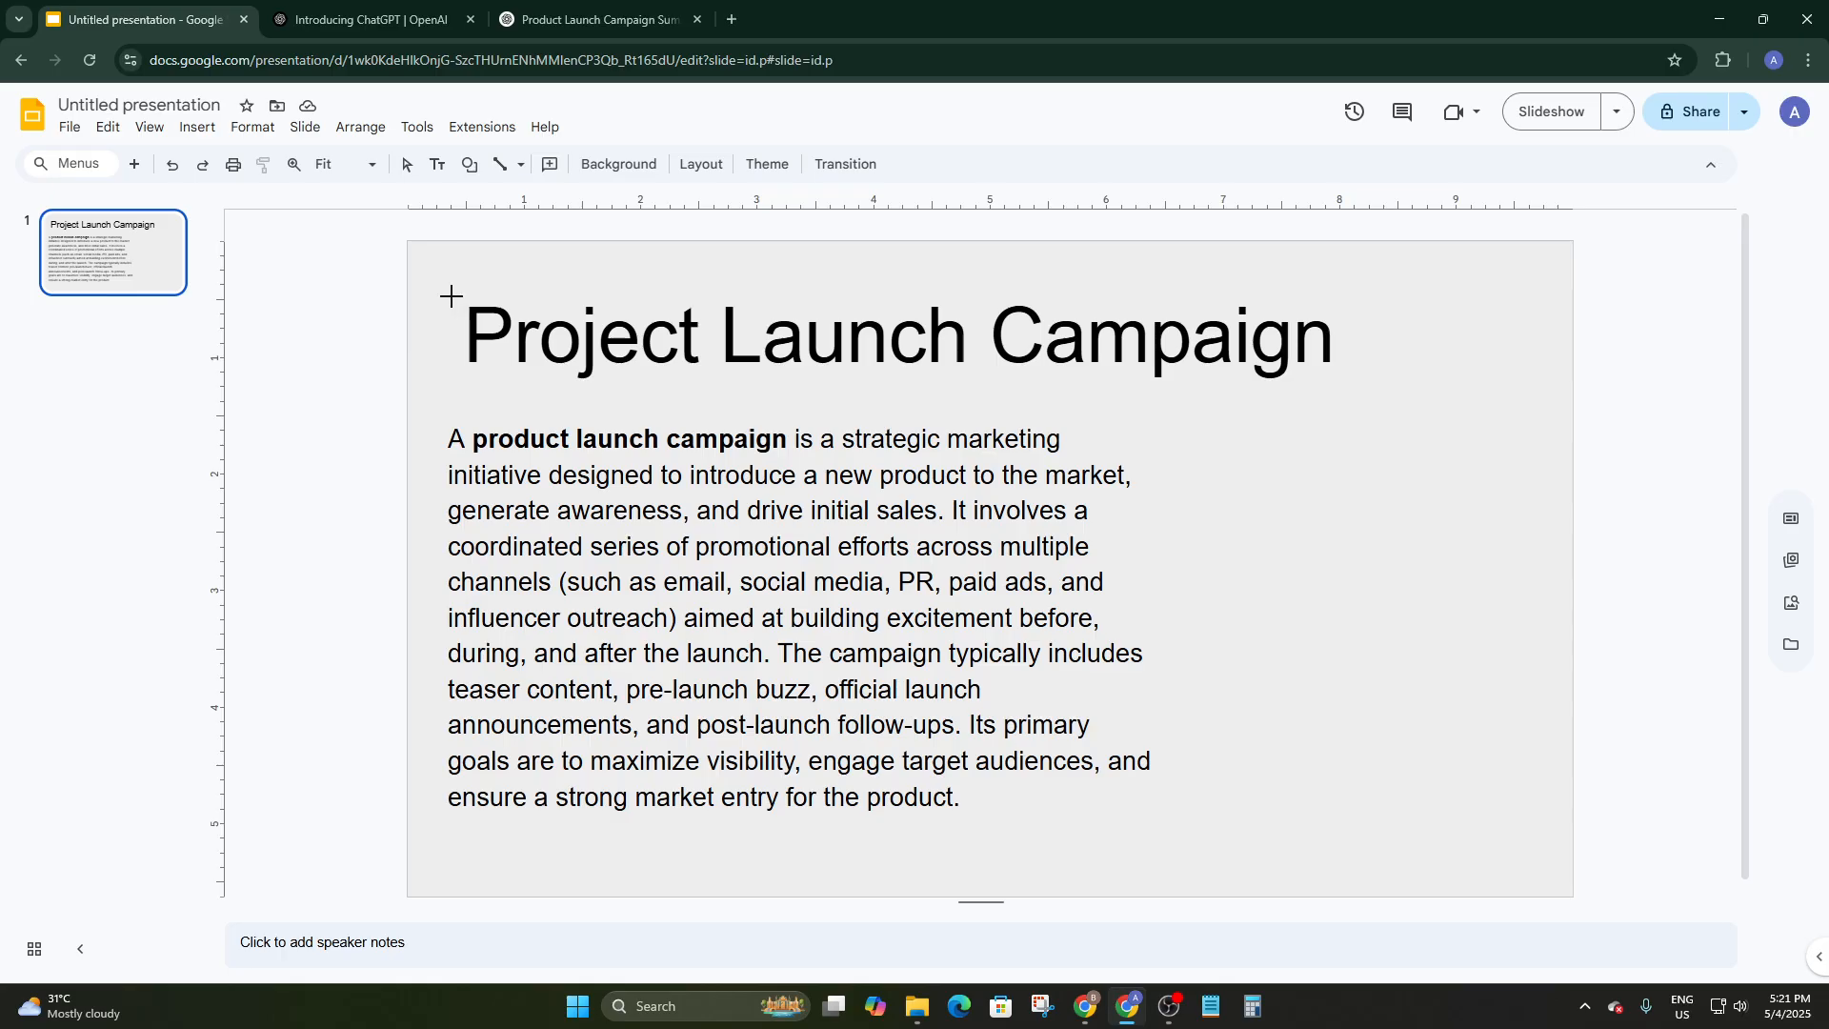
{"action": "left_click_drag", "start_coordinate": [447, 292], "coordinate": [1350, 391]}
{"action": "left_click", "coordinate": [1370, 475]}
{"action": "left_click_drag", "start_coordinate": [854, 343], "coordinate": [914, 400]}
Select the heading text box and move it down onto the empty rectangle
{"action": "left_click", "coordinate": [520, 325]}
{"action": "left_click_drag", "start_coordinate": [581, 332], "coordinate": [887, 335]}
{"action": "left_click", "coordinate": [888, 278]}
{"action": "left_click", "coordinate": [793, 335]}
{"action": "left_click", "coordinate": [837, 284]}
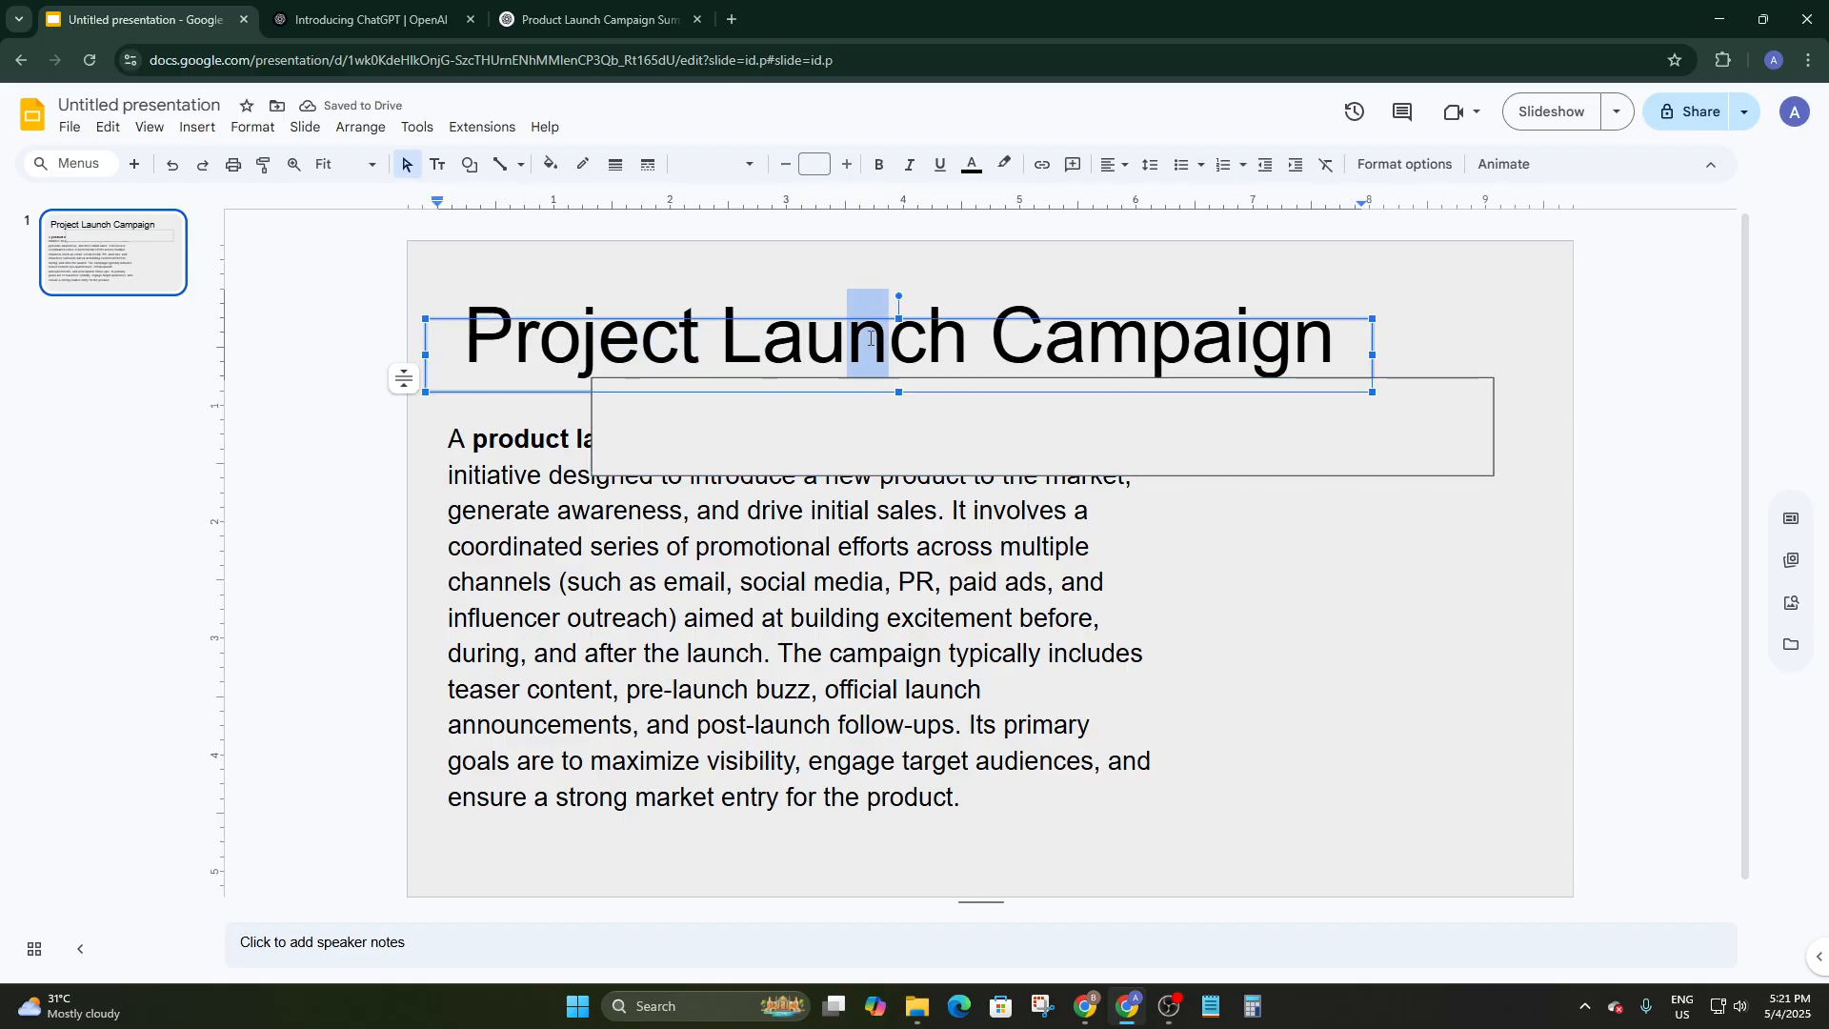
{"action": "left_click", "coordinate": [901, 270]}
{"action": "left_click_drag", "start_coordinate": [1366, 341], "coordinate": [1528, 414]}
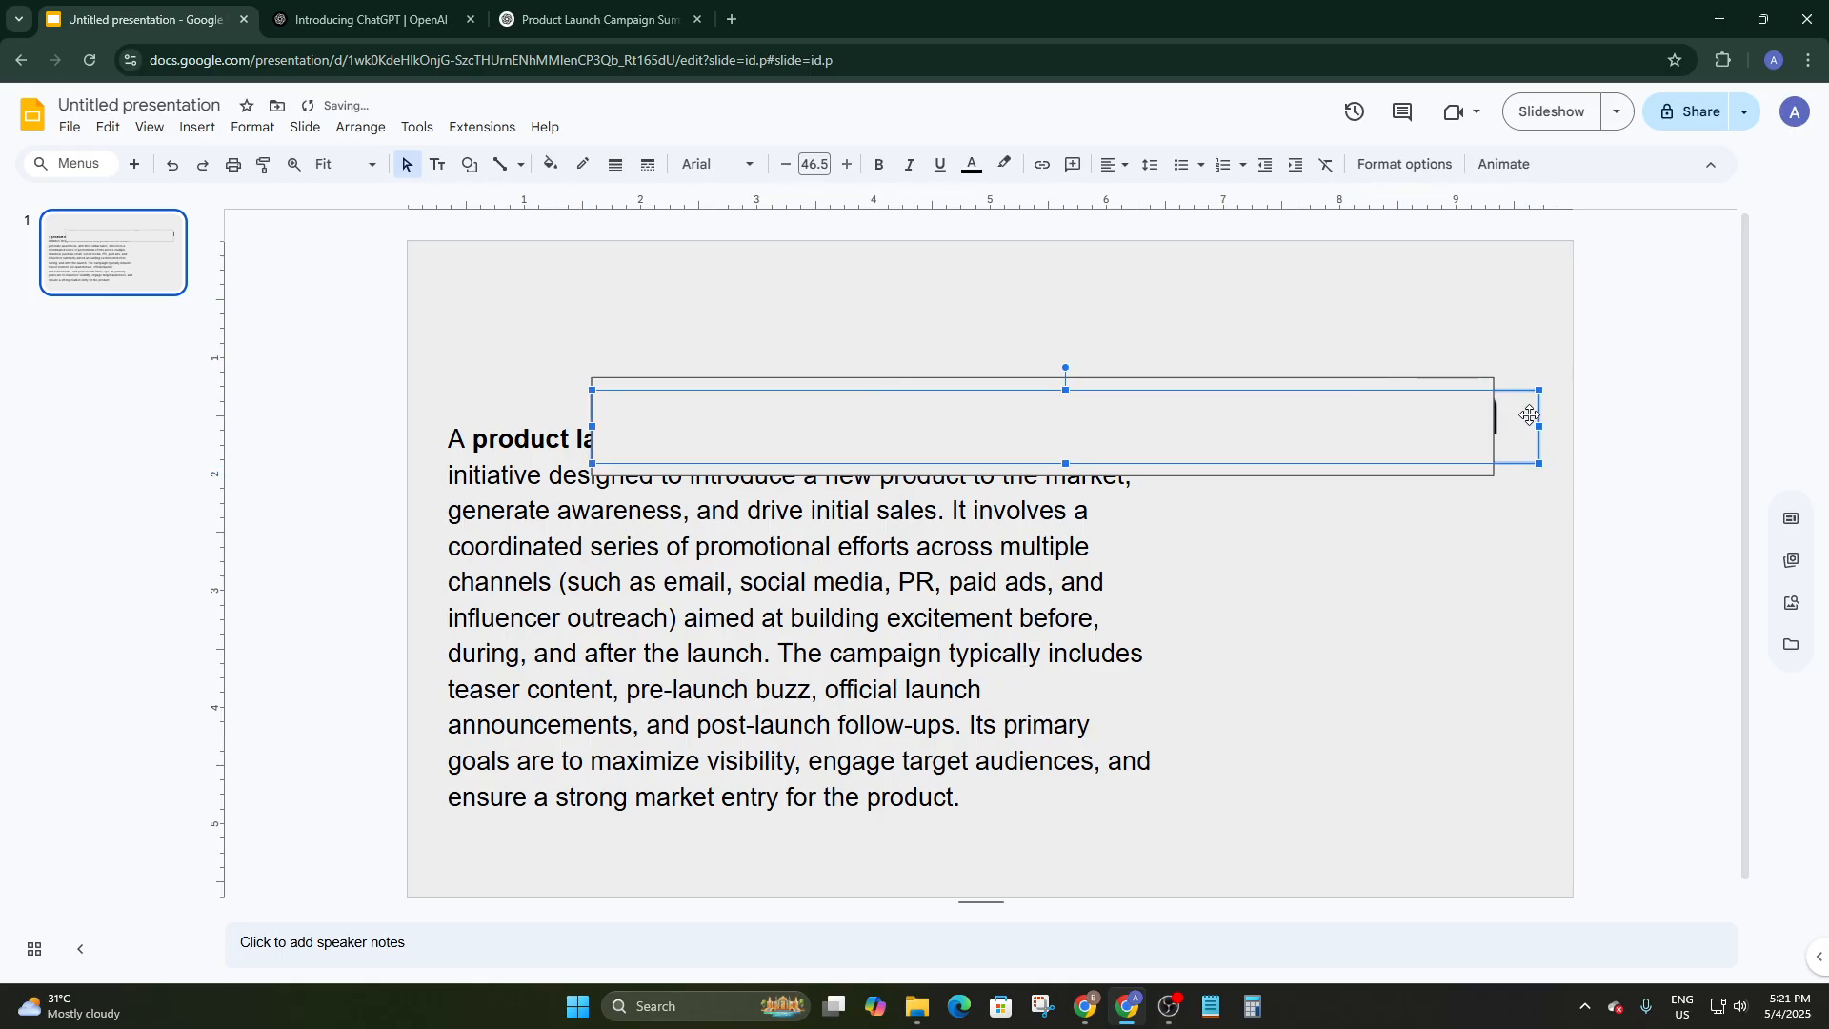
Move the empty rectangle back up to the blank area above the description
{"action": "left_click", "coordinate": [1133, 416]}
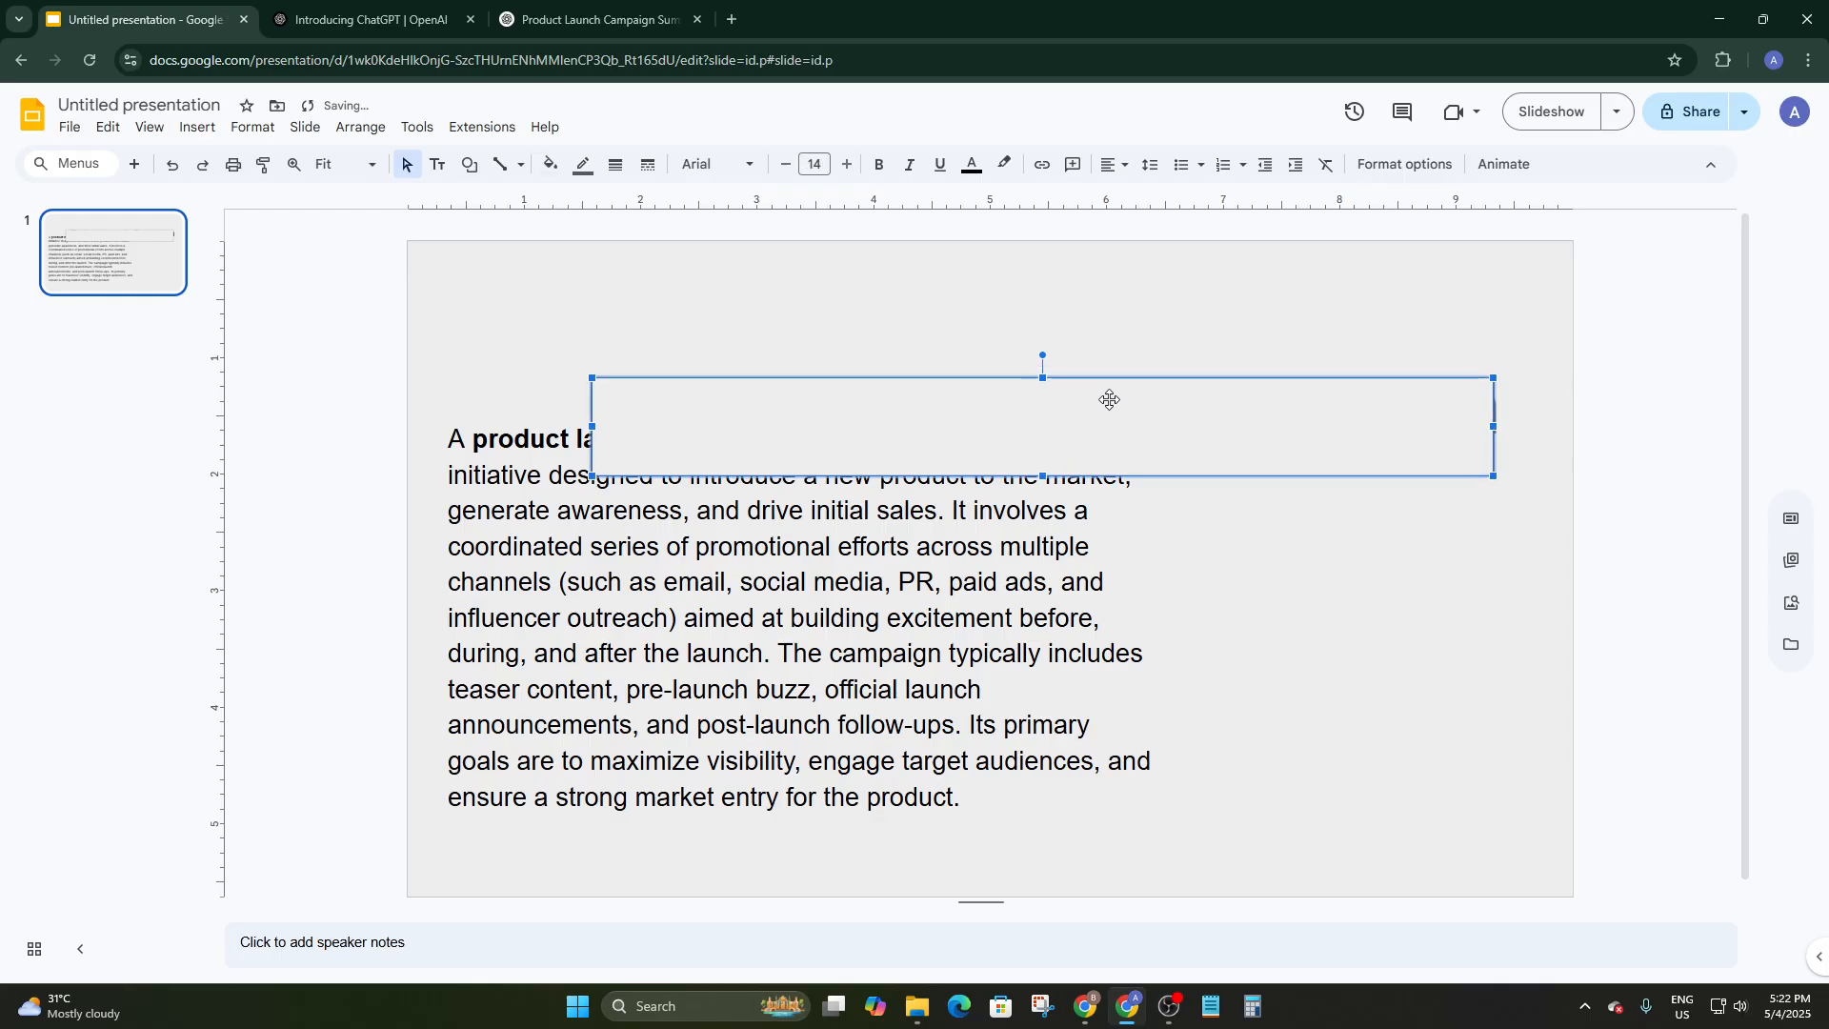
{"action": "left_click", "coordinate": [902, 305]}
{"action": "left_click_drag", "start_coordinate": [912, 291], "coordinate": [976, 304]}
{"action": "left_click_drag", "start_coordinate": [1017, 398], "coordinate": [968, 322]}
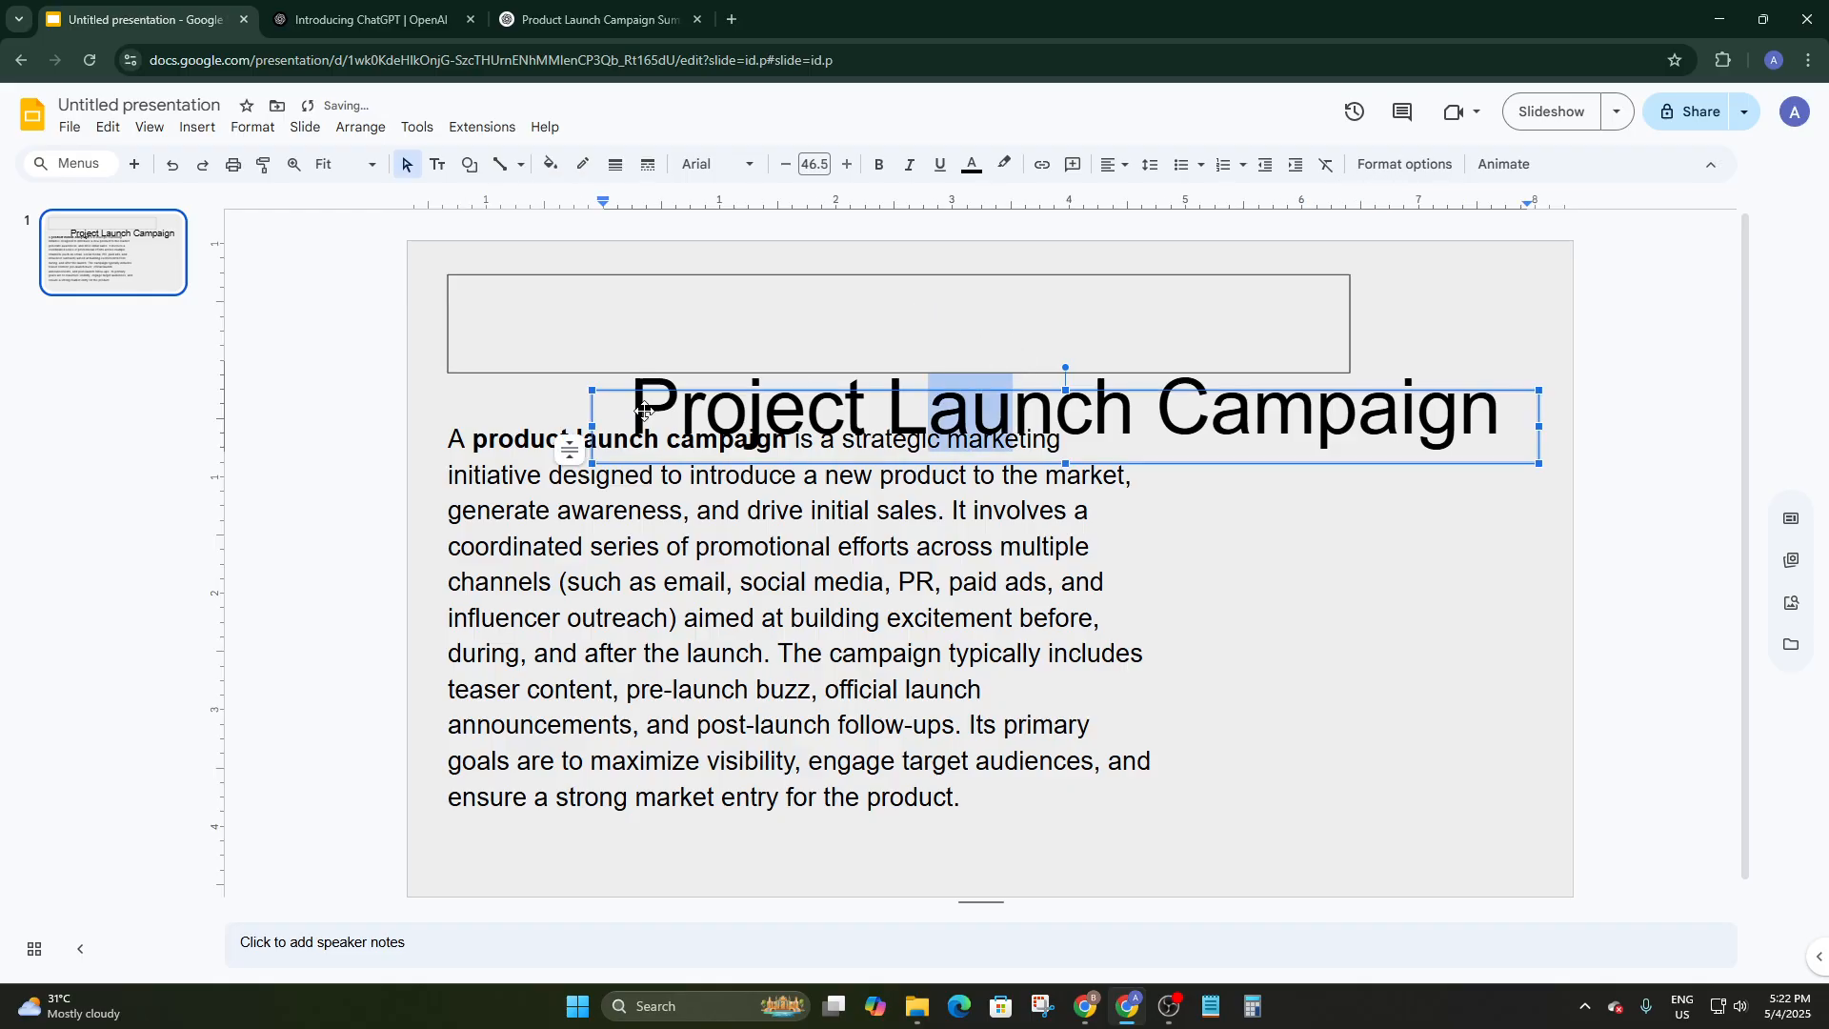
{"action": "left_click", "coordinate": [517, 411]}
{"action": "left_click", "coordinate": [665, 413]}
{"action": "left_click", "coordinate": [1313, 436]}
{"action": "left_click", "coordinate": [1394, 464]}
{"action": "left_click_drag", "start_coordinate": [1457, 440], "coordinate": [1410, 443]}
{"action": "left_click", "coordinate": [1482, 553]}
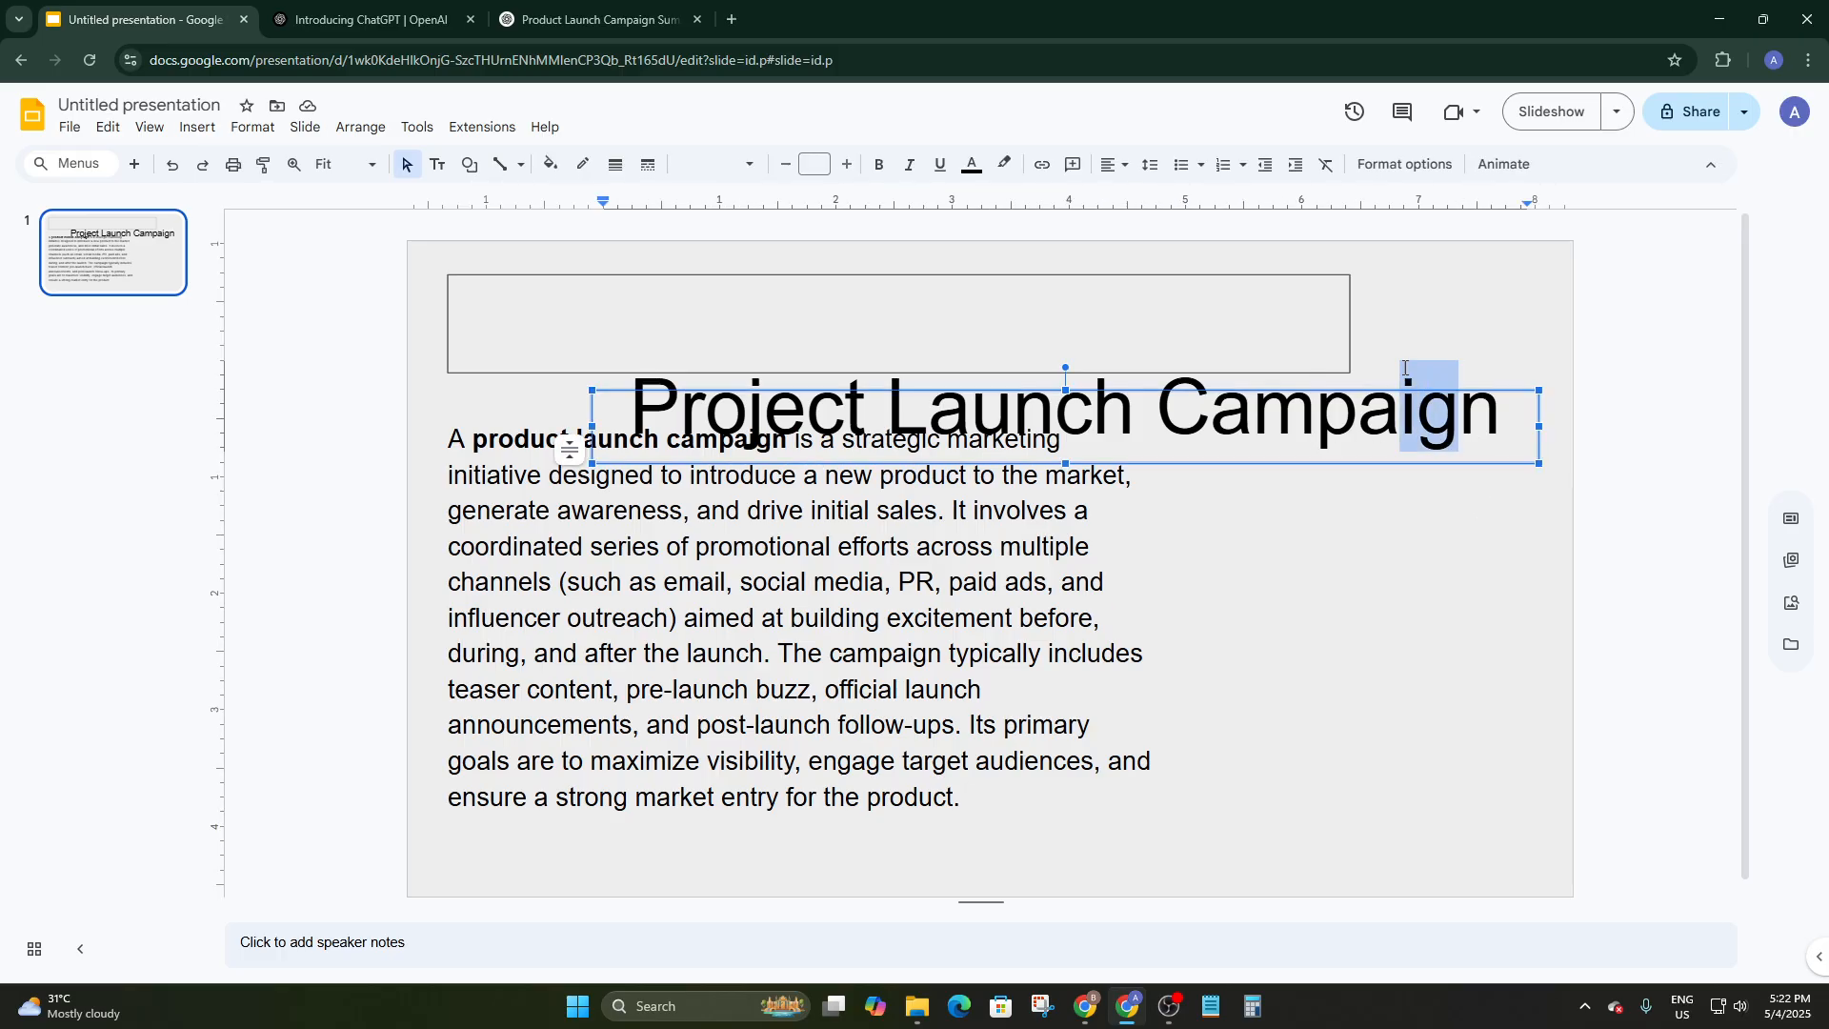
{"action": "left_click", "coordinate": [1370, 537]}
{"action": "left_click", "coordinate": [1426, 443]}
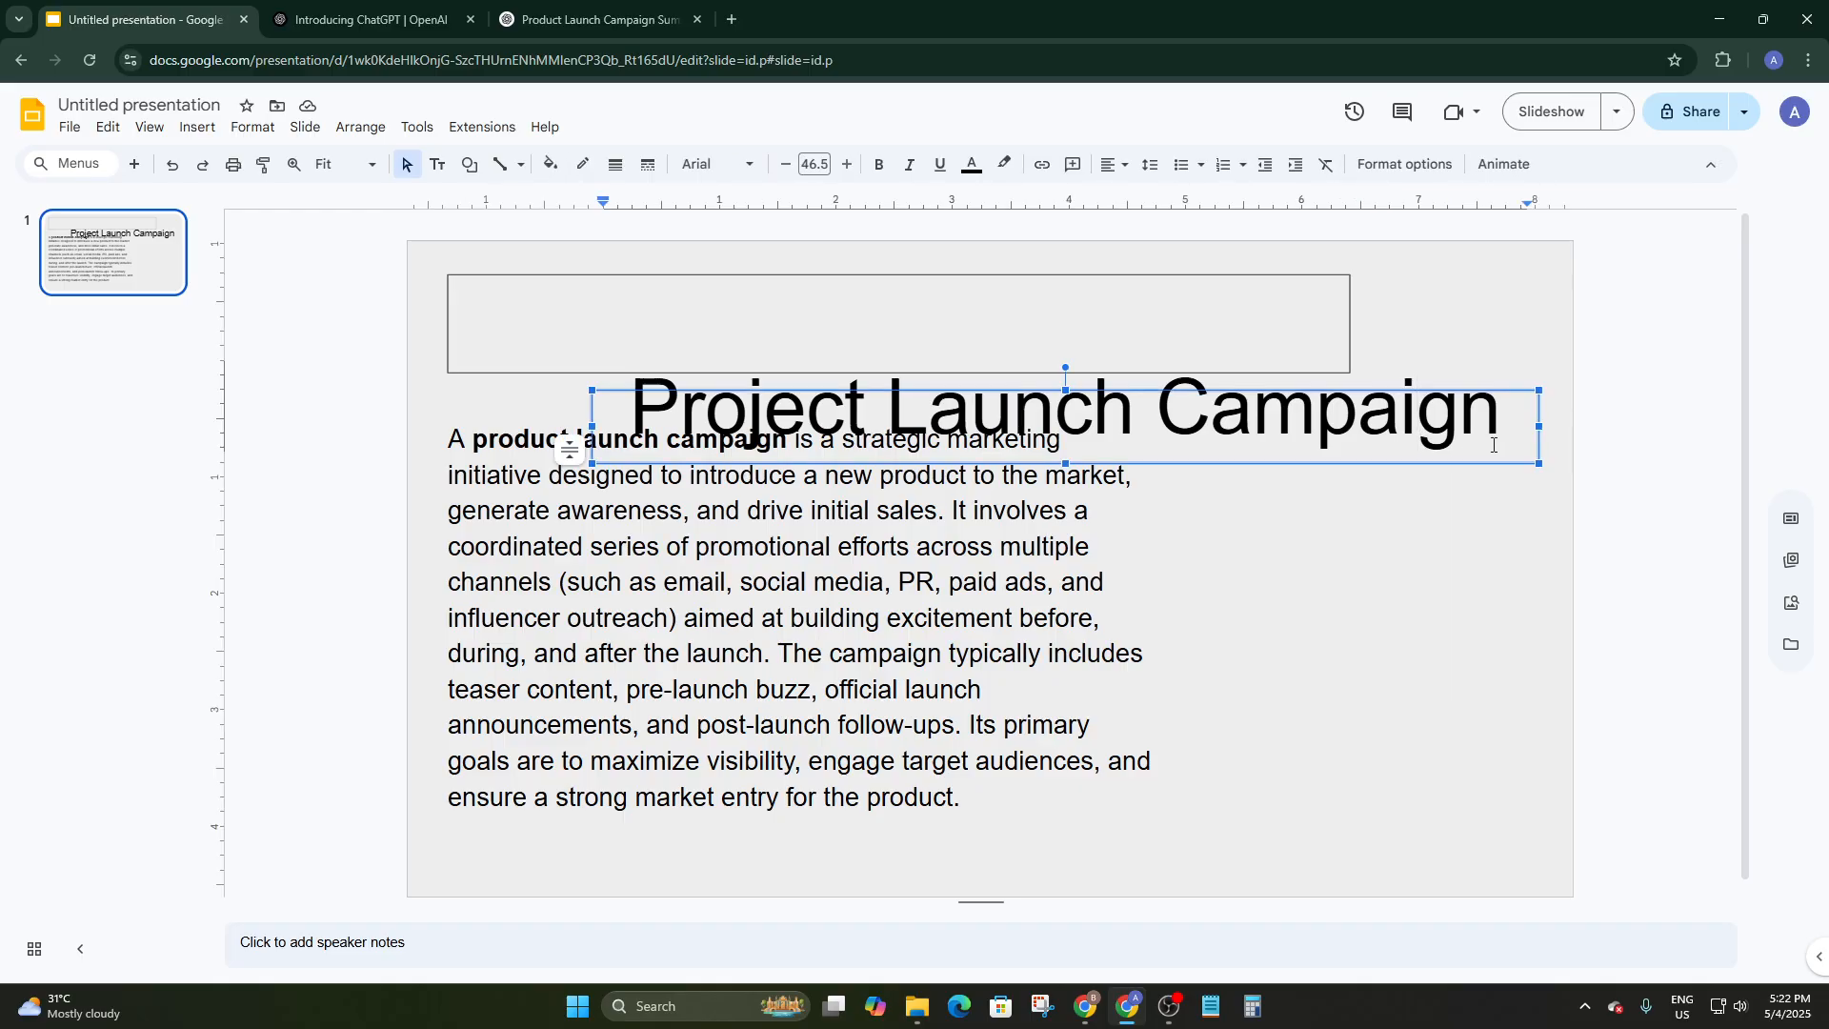
{"action": "left_click", "coordinate": [1476, 505]}
{"action": "left_click_drag", "start_coordinate": [1499, 447], "coordinate": [1474, 444]}
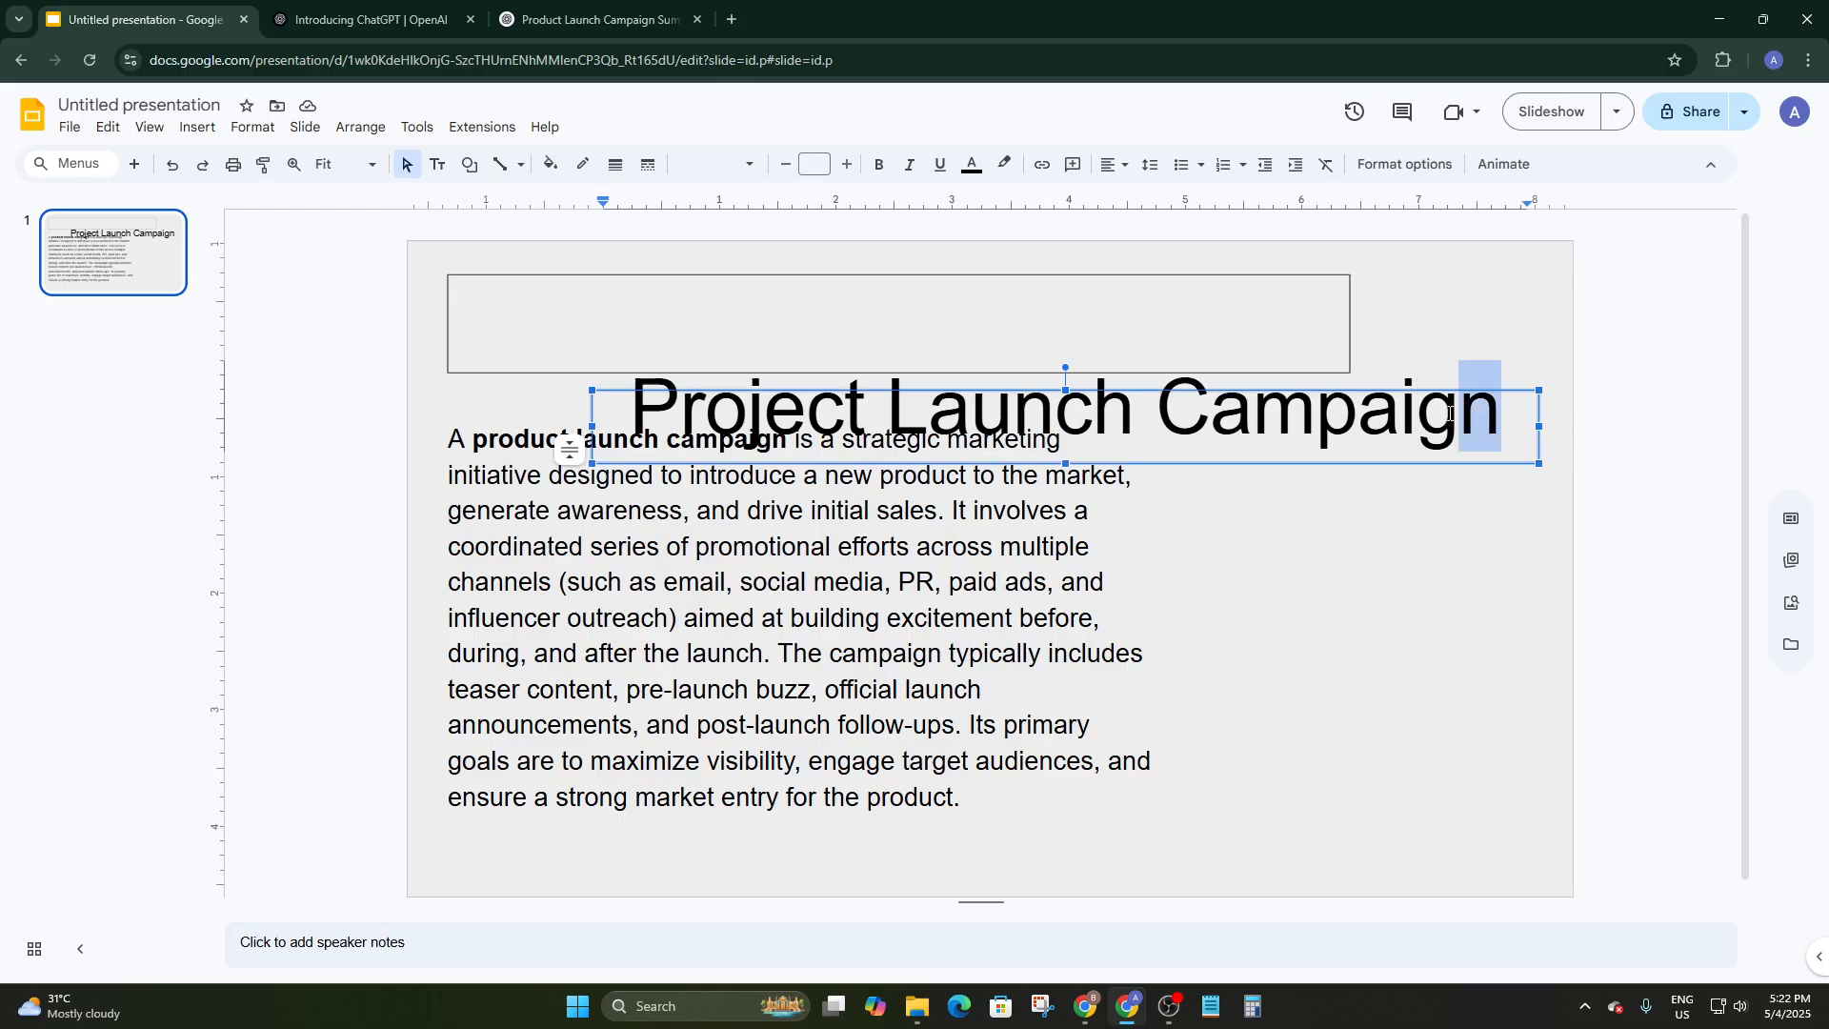
{"action": "left_click", "coordinate": [1129, 620]}
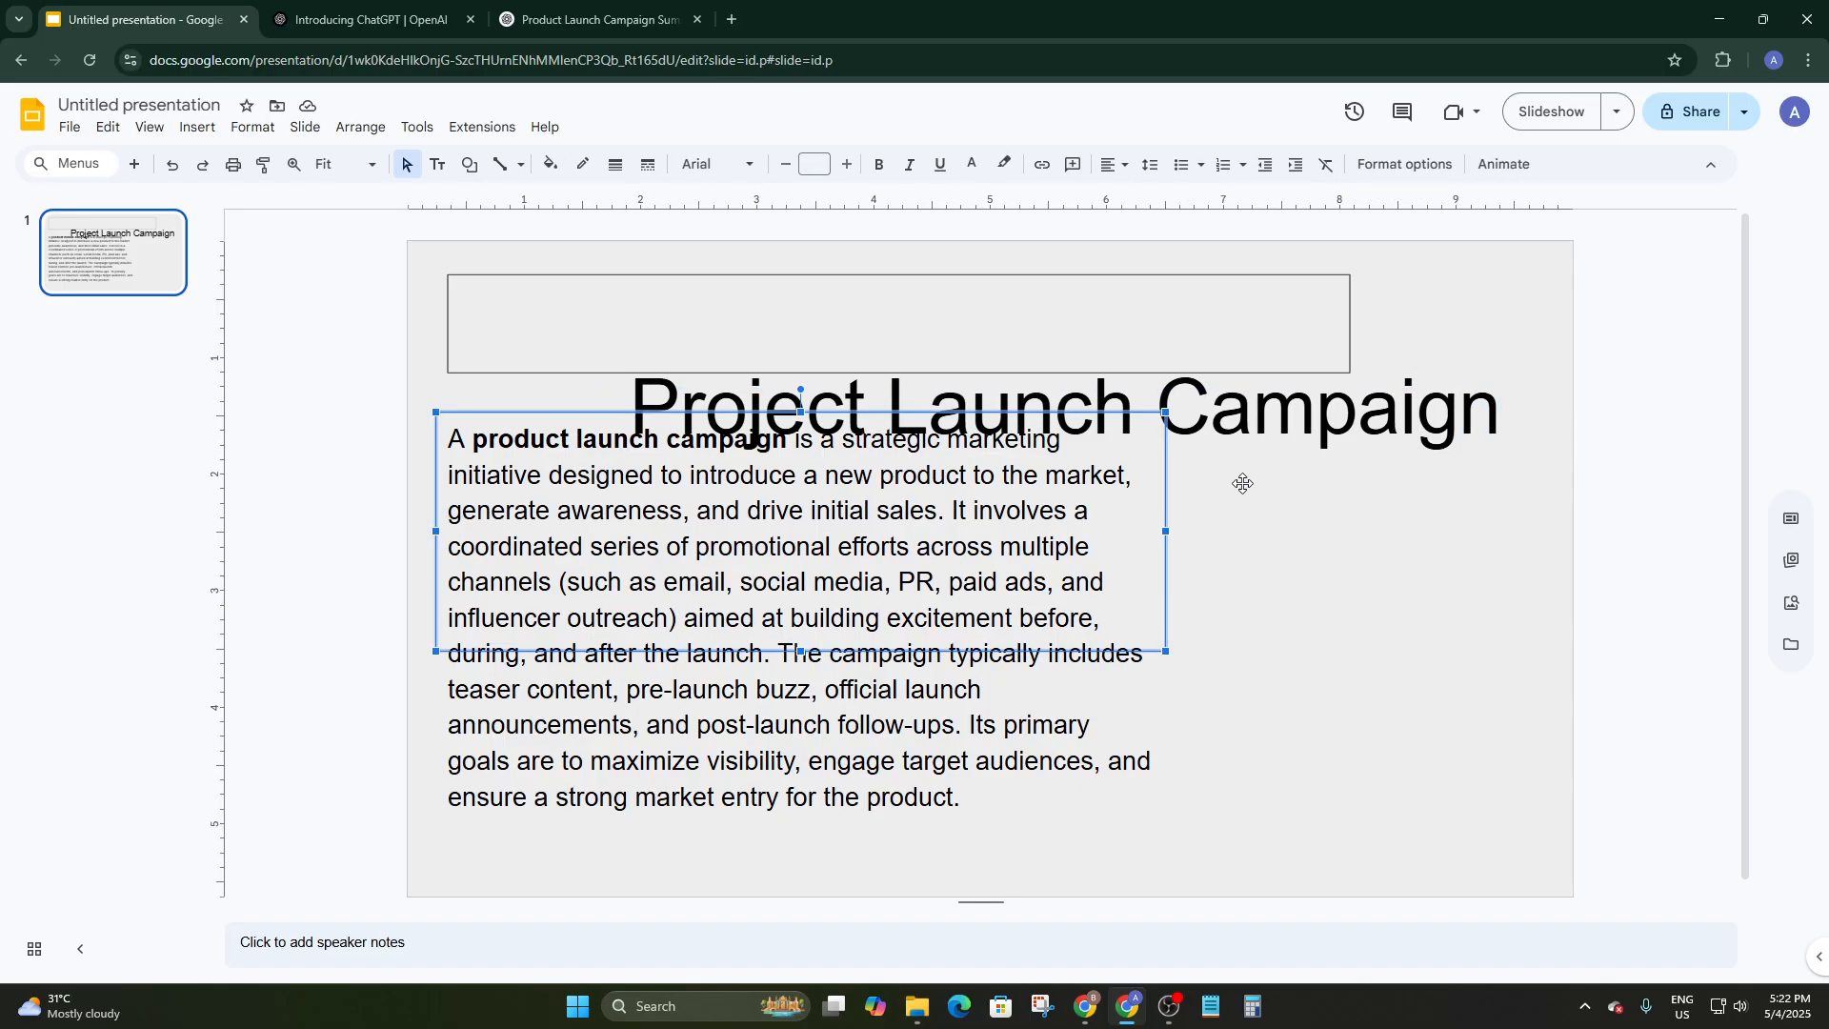
Move the heading box up into the rectangle's area and delete the rectangle
{"action": "left_click", "coordinate": [1209, 433]}
{"action": "left_click_drag", "start_coordinate": [1209, 432], "coordinate": [1136, 367]}
{"action": "left_click_drag", "start_coordinate": [1538, 460], "coordinate": [1313, 340]}
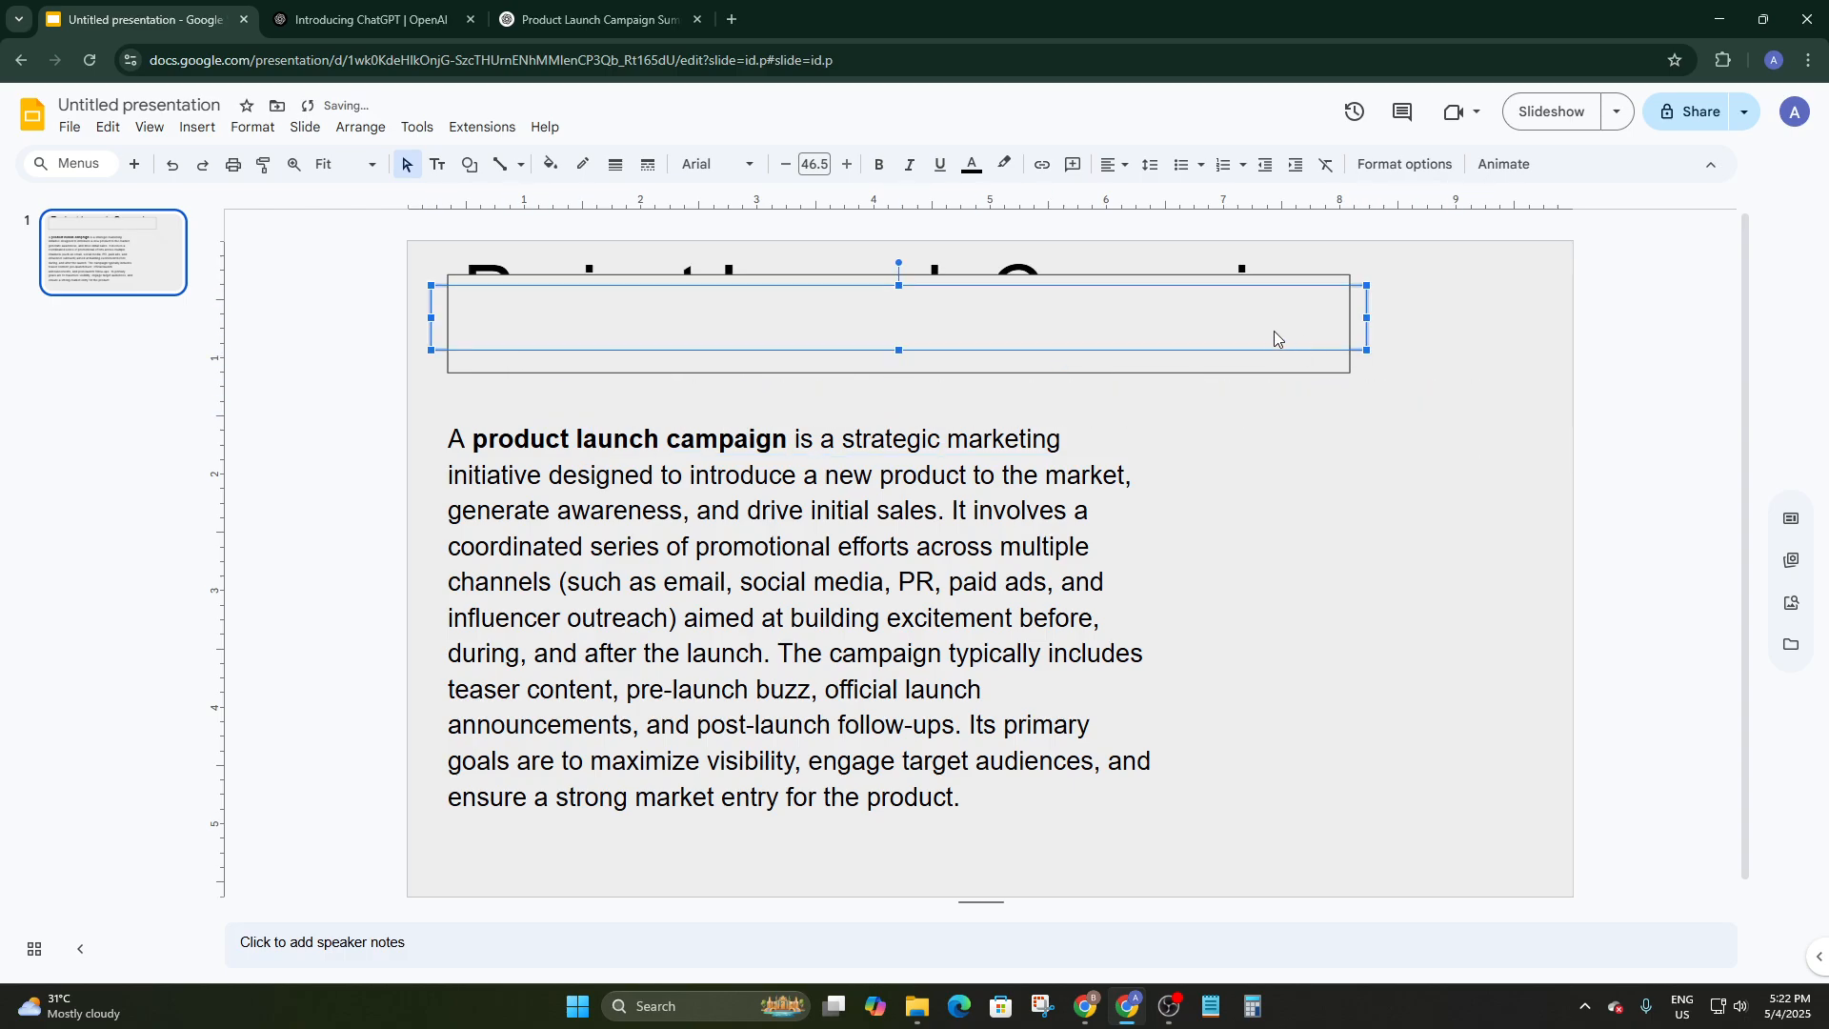
{"action": "left_click", "coordinate": [1006, 375]}
{"action": "left_click", "coordinate": [1019, 364]}
{"action": "key", "text": "Delete"}
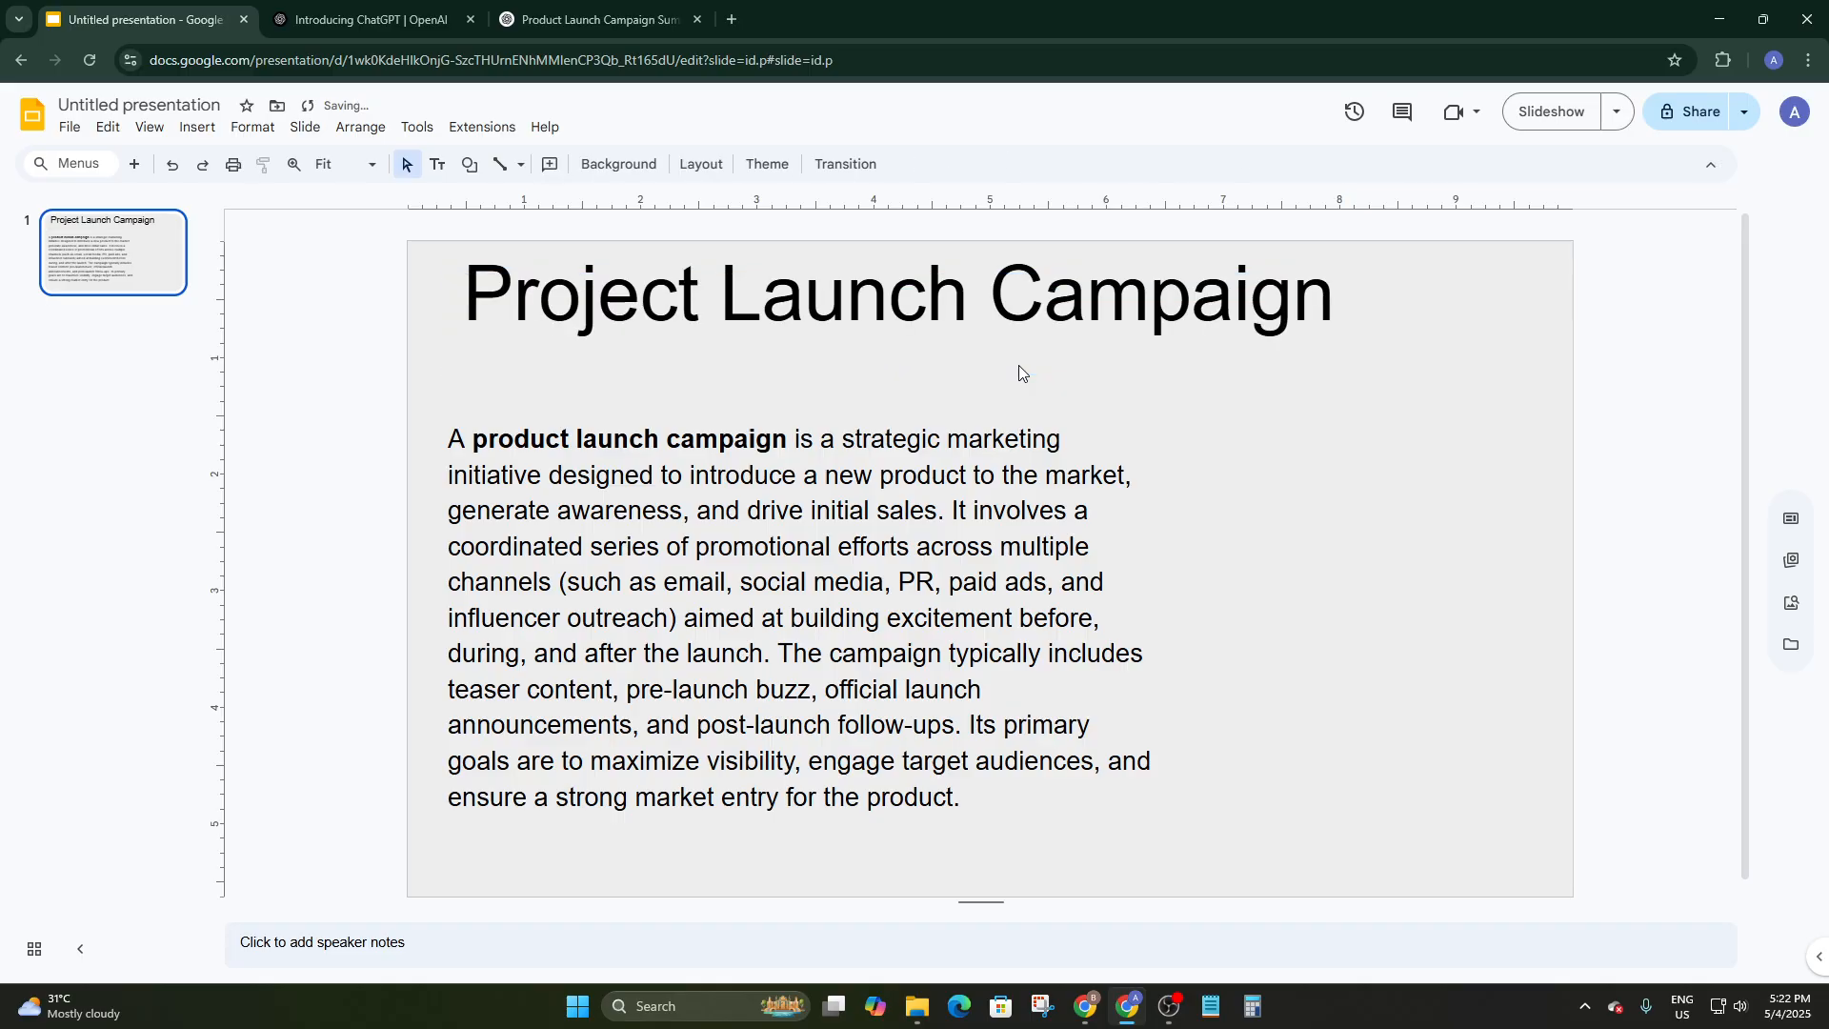
Move the heading box down to sit just above the description and deselect it
{"action": "left_click", "coordinate": [846, 291]}
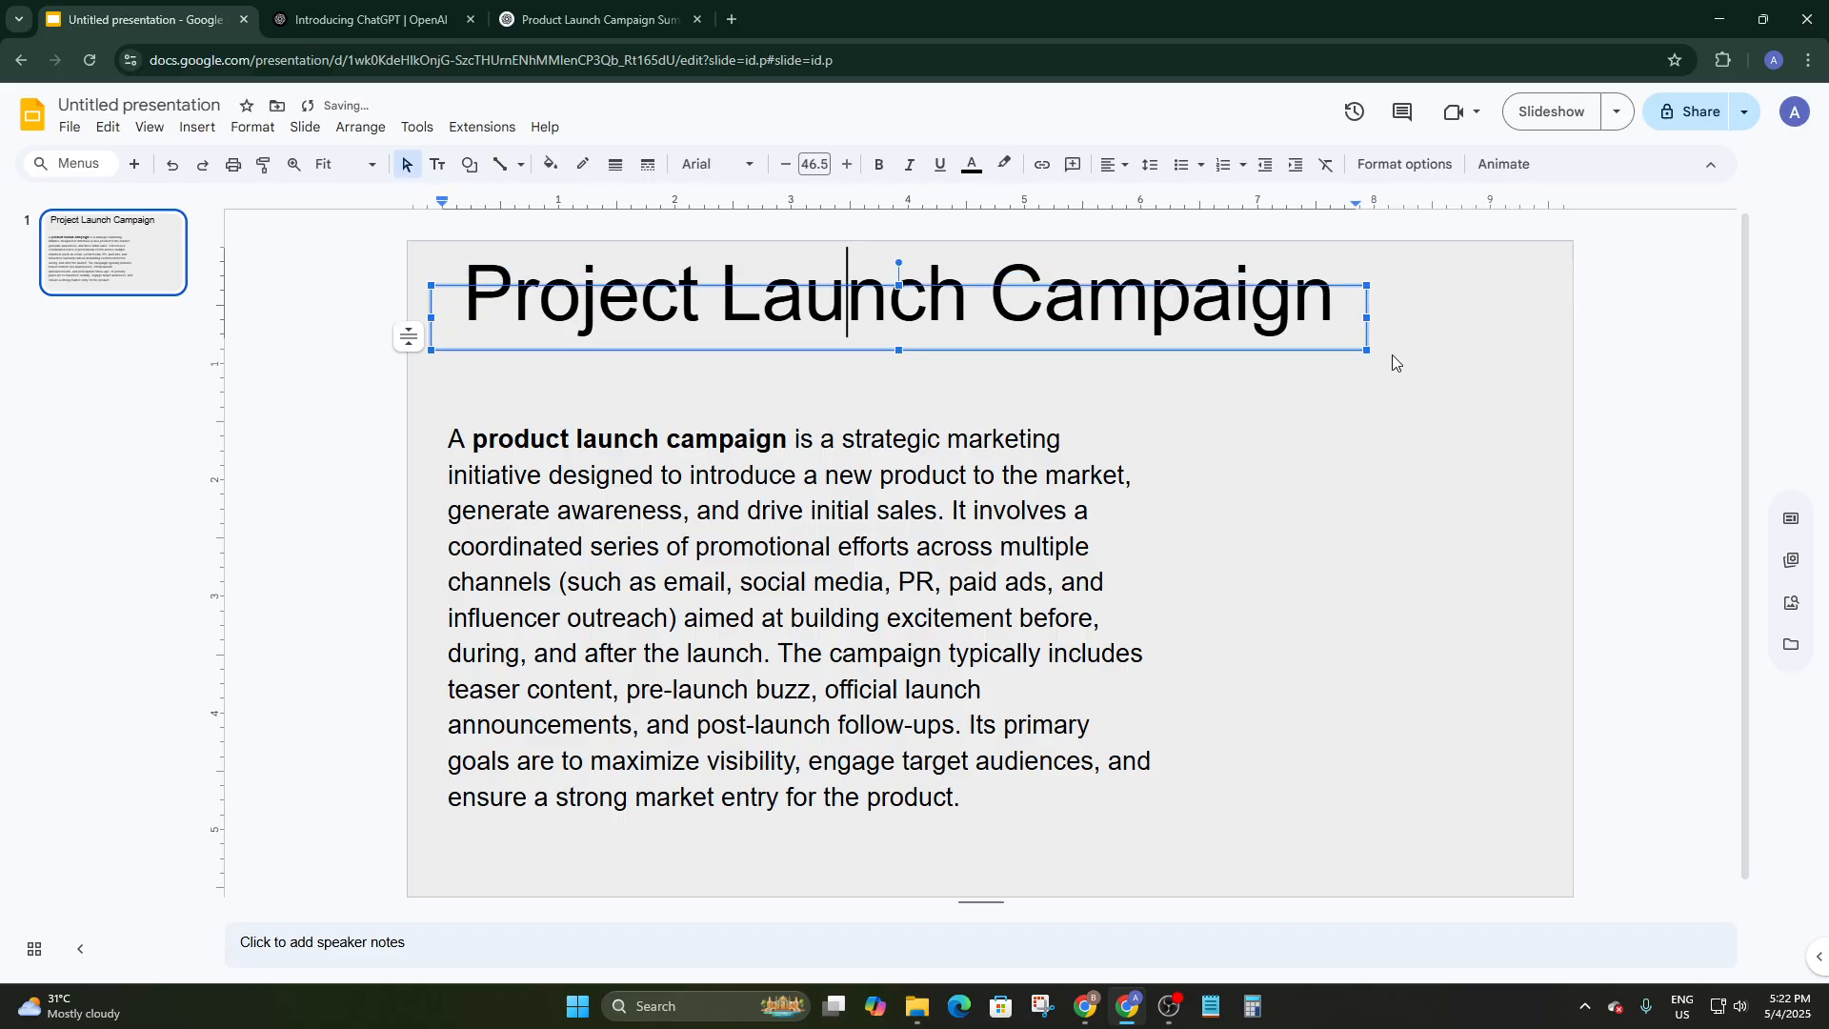
{"action": "left_click_drag", "start_coordinate": [1349, 348], "coordinate": [1357, 389]}
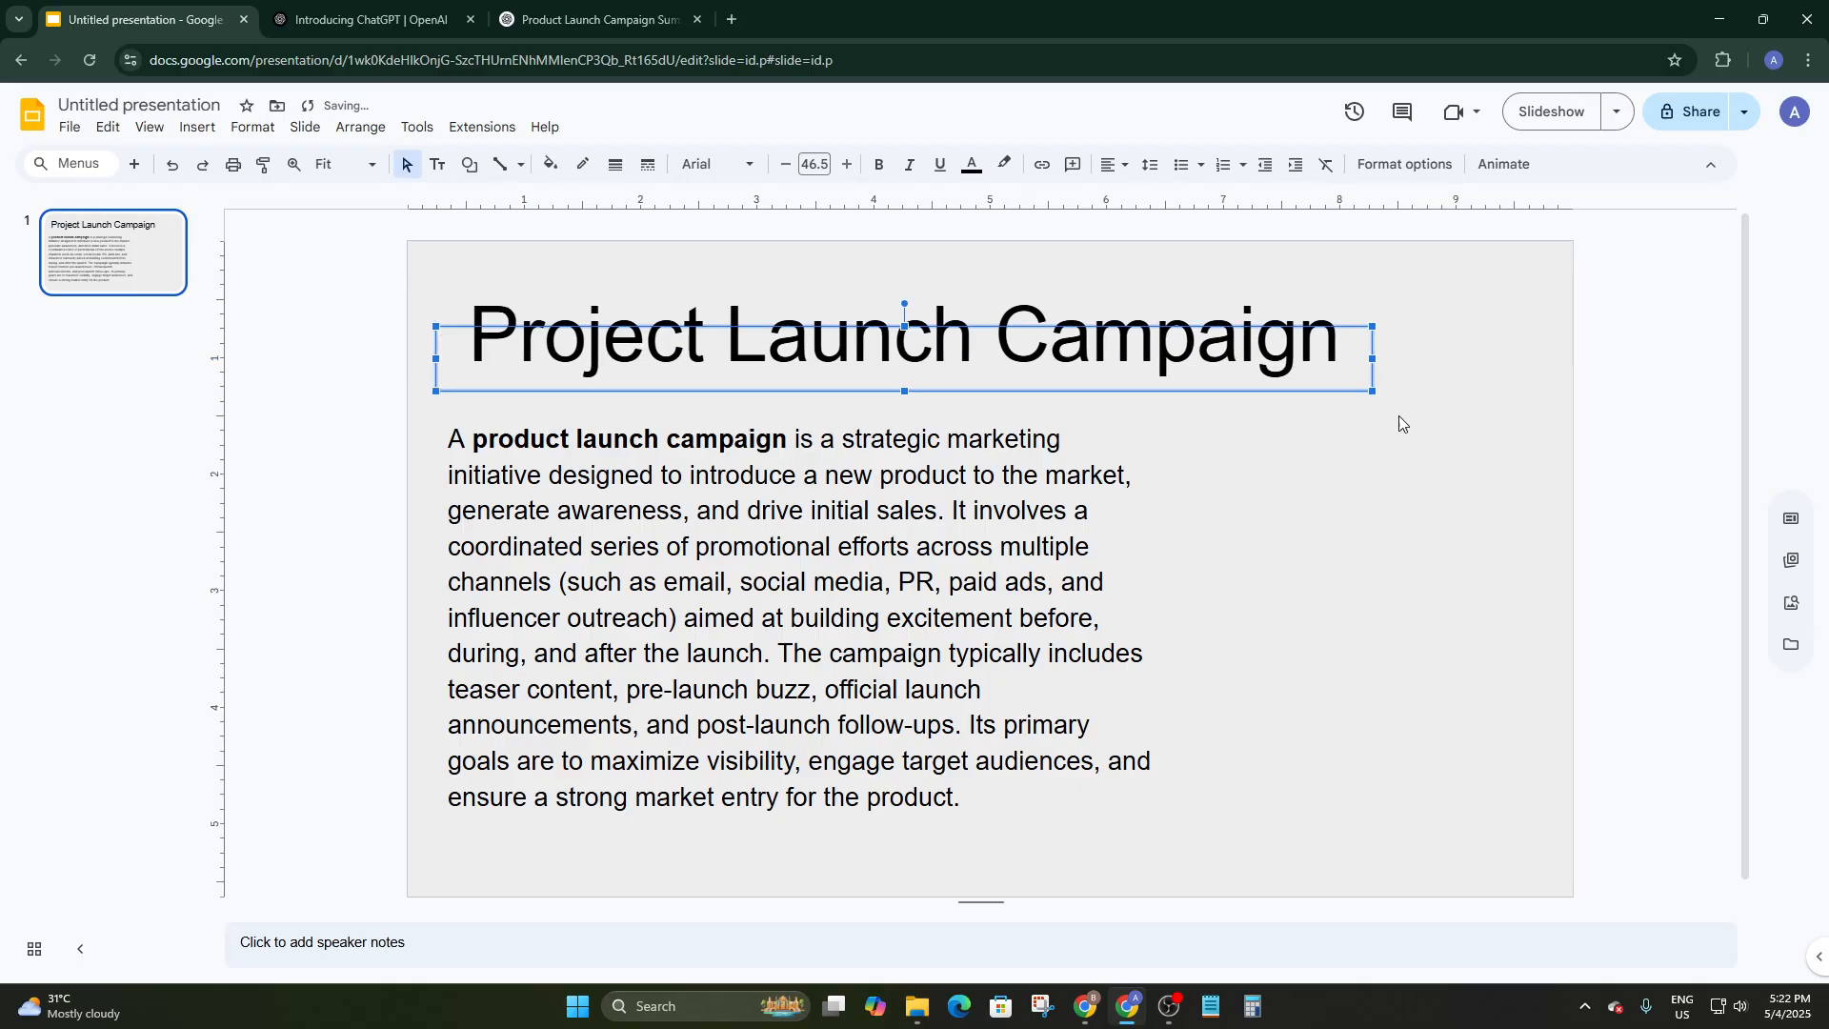
{"action": "left_click", "coordinate": [1435, 540]}
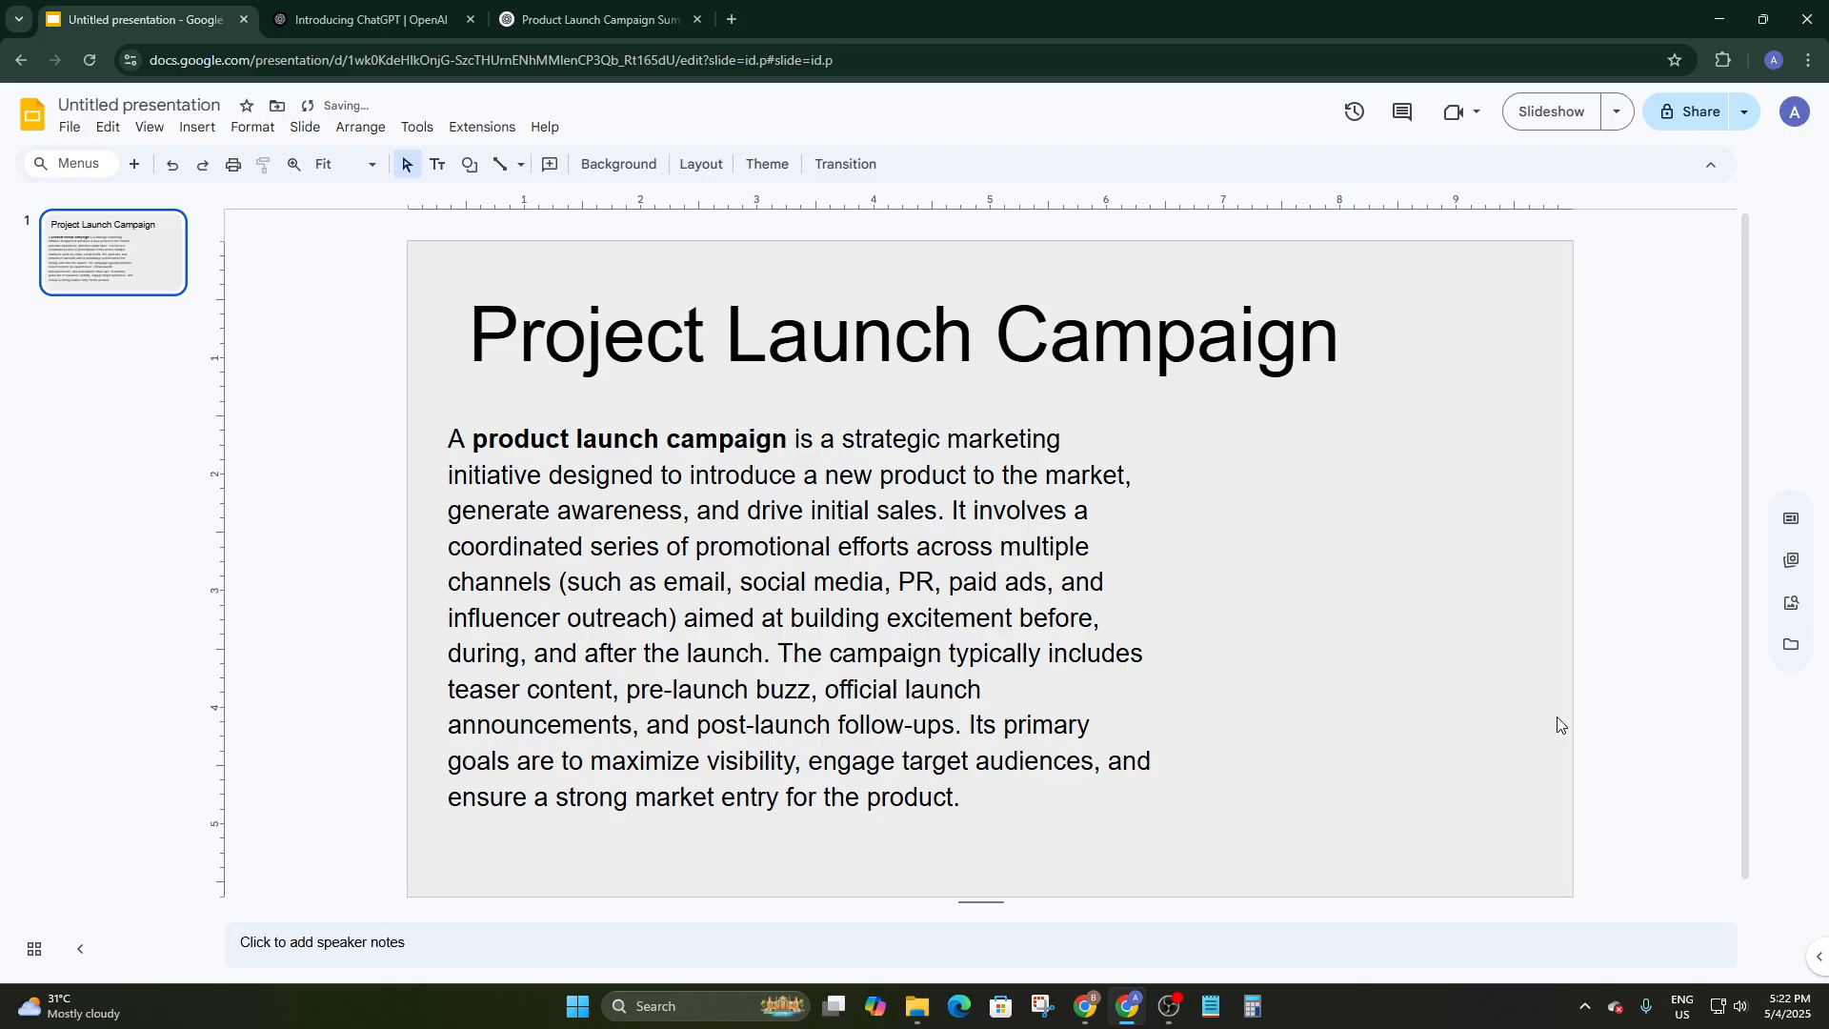
Search Google Images for "pc png" in a new browser tab and browse the results for a computer picture
{"action": "left_click", "coordinate": [730, 19]}
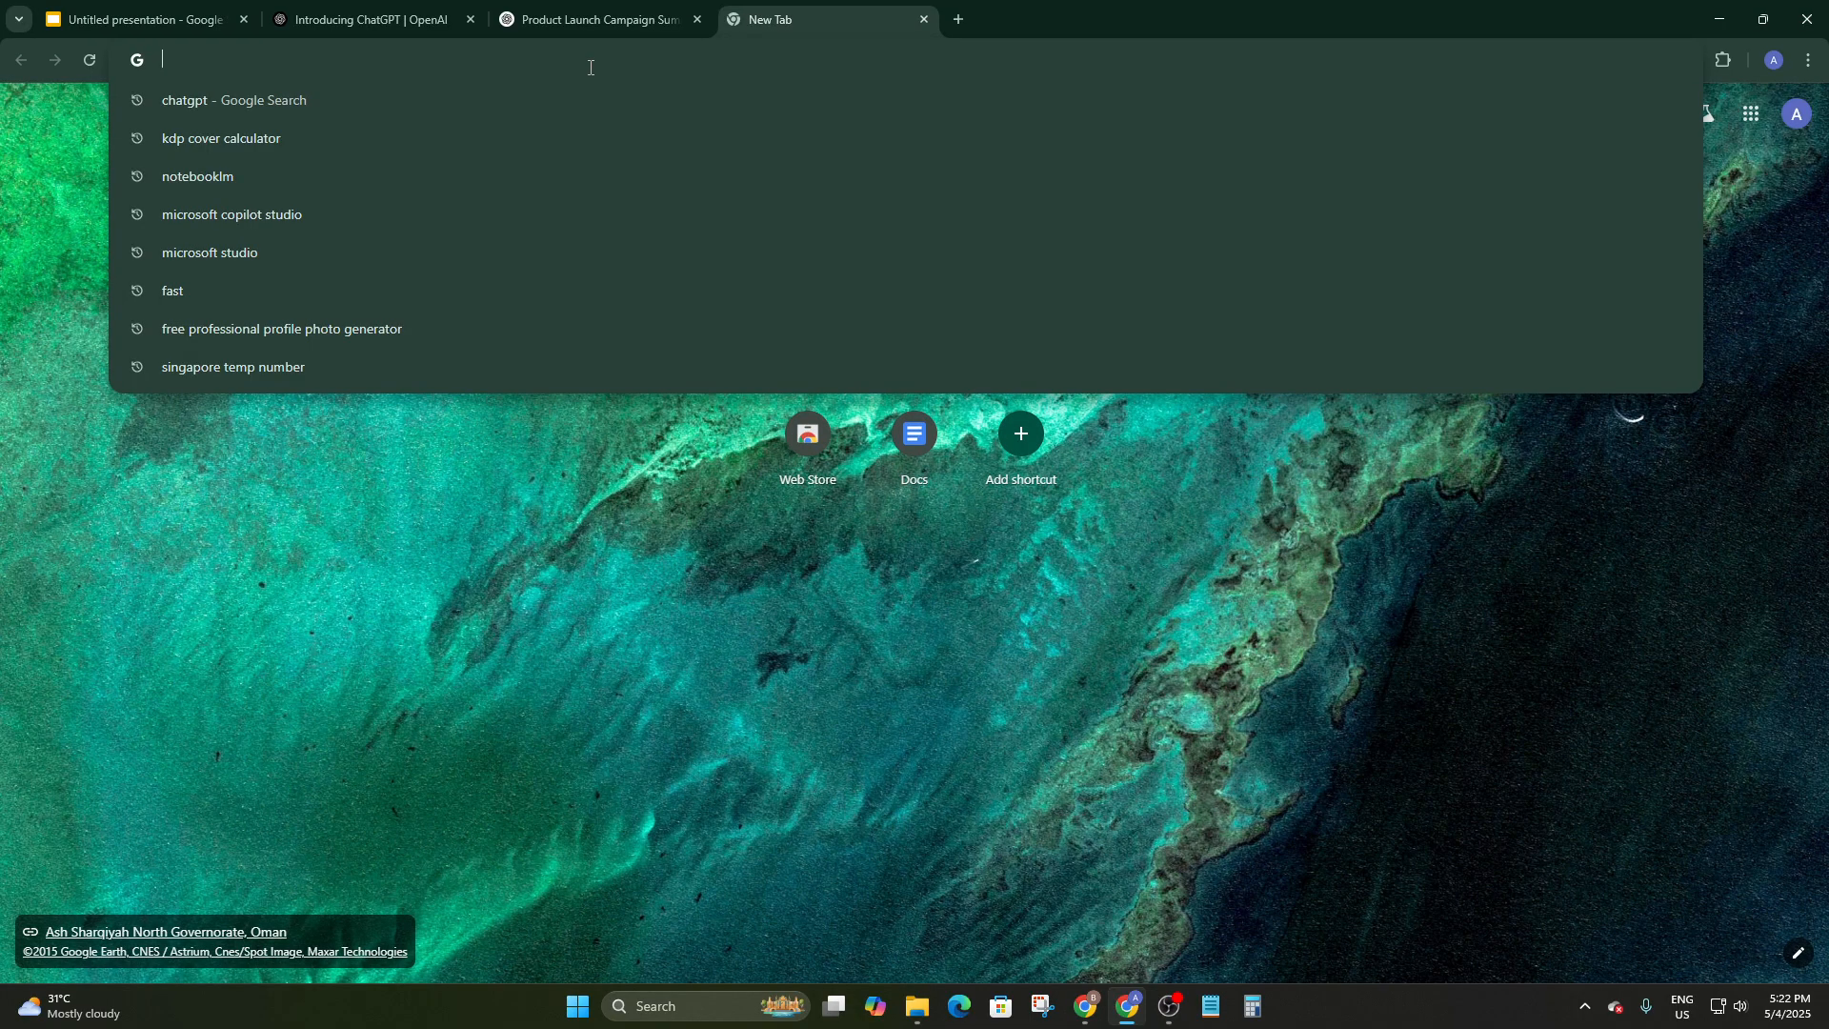
{"action": "type", "text": "Pc"}
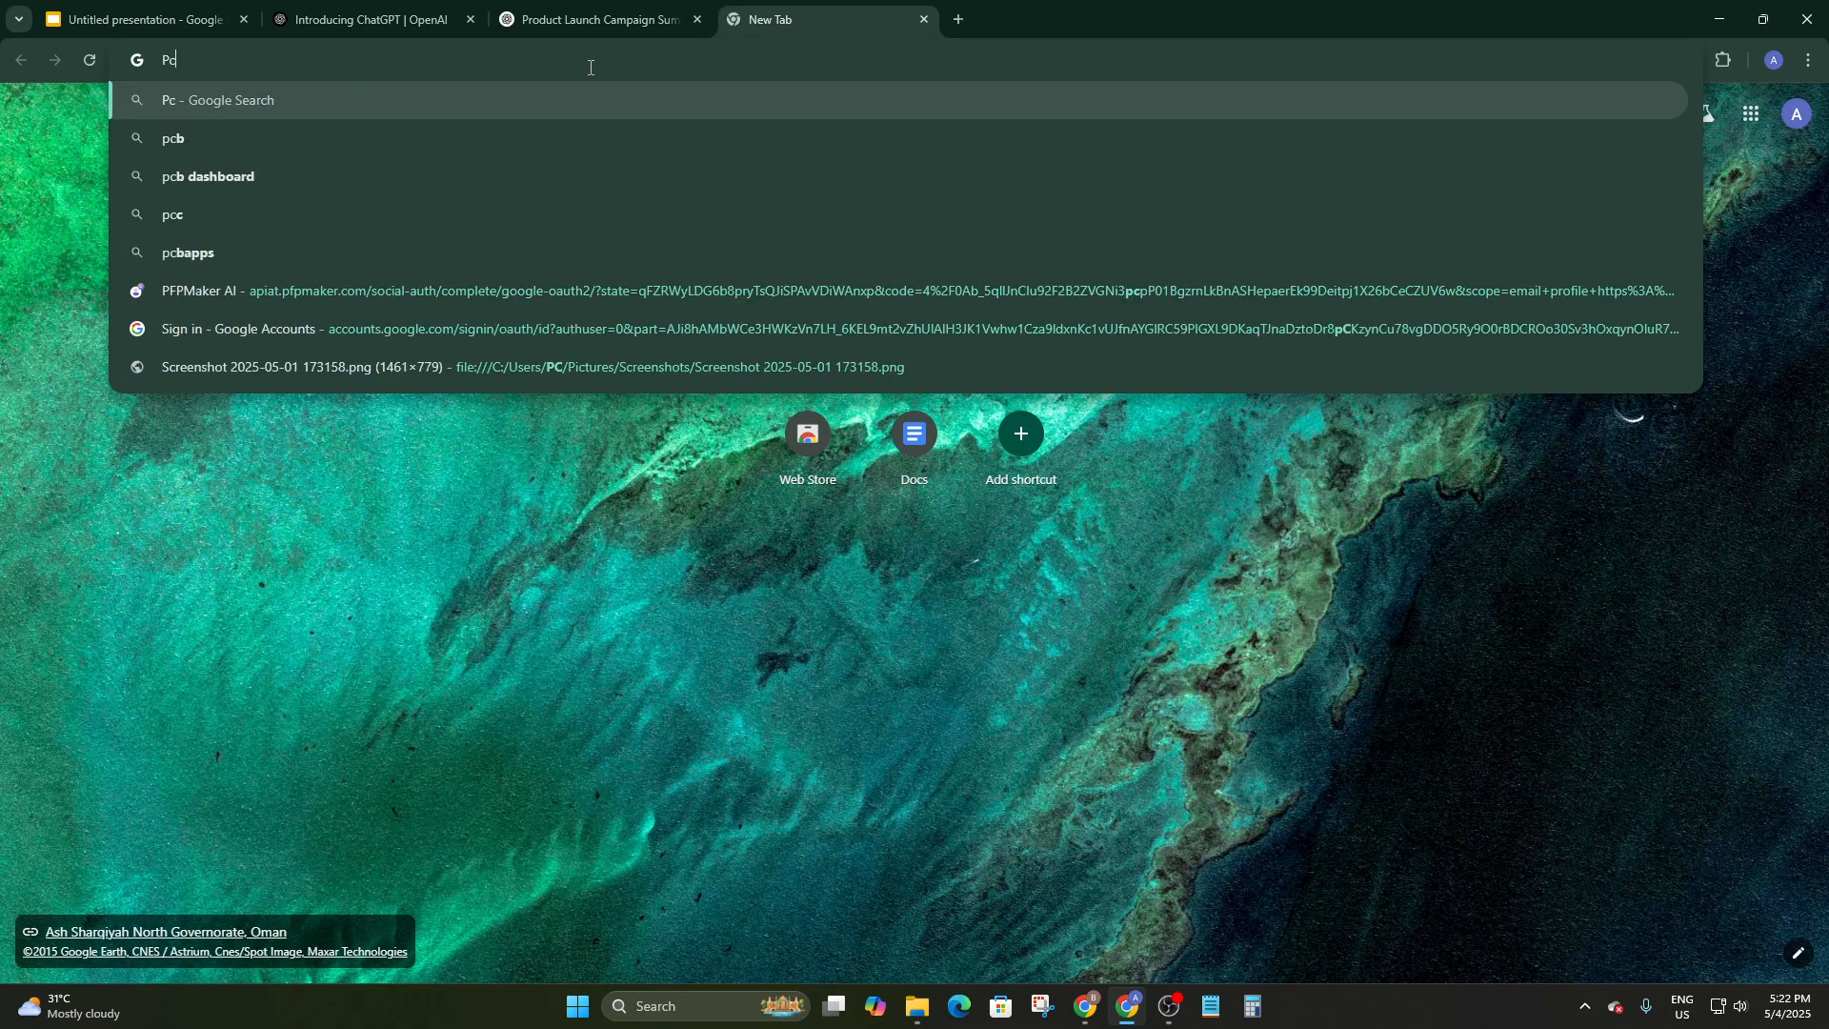
{"action": "key", "text": "BackSpace"}
{"action": "key", "text": "BackSpace"}
{"action": "type", "text": "PC "}
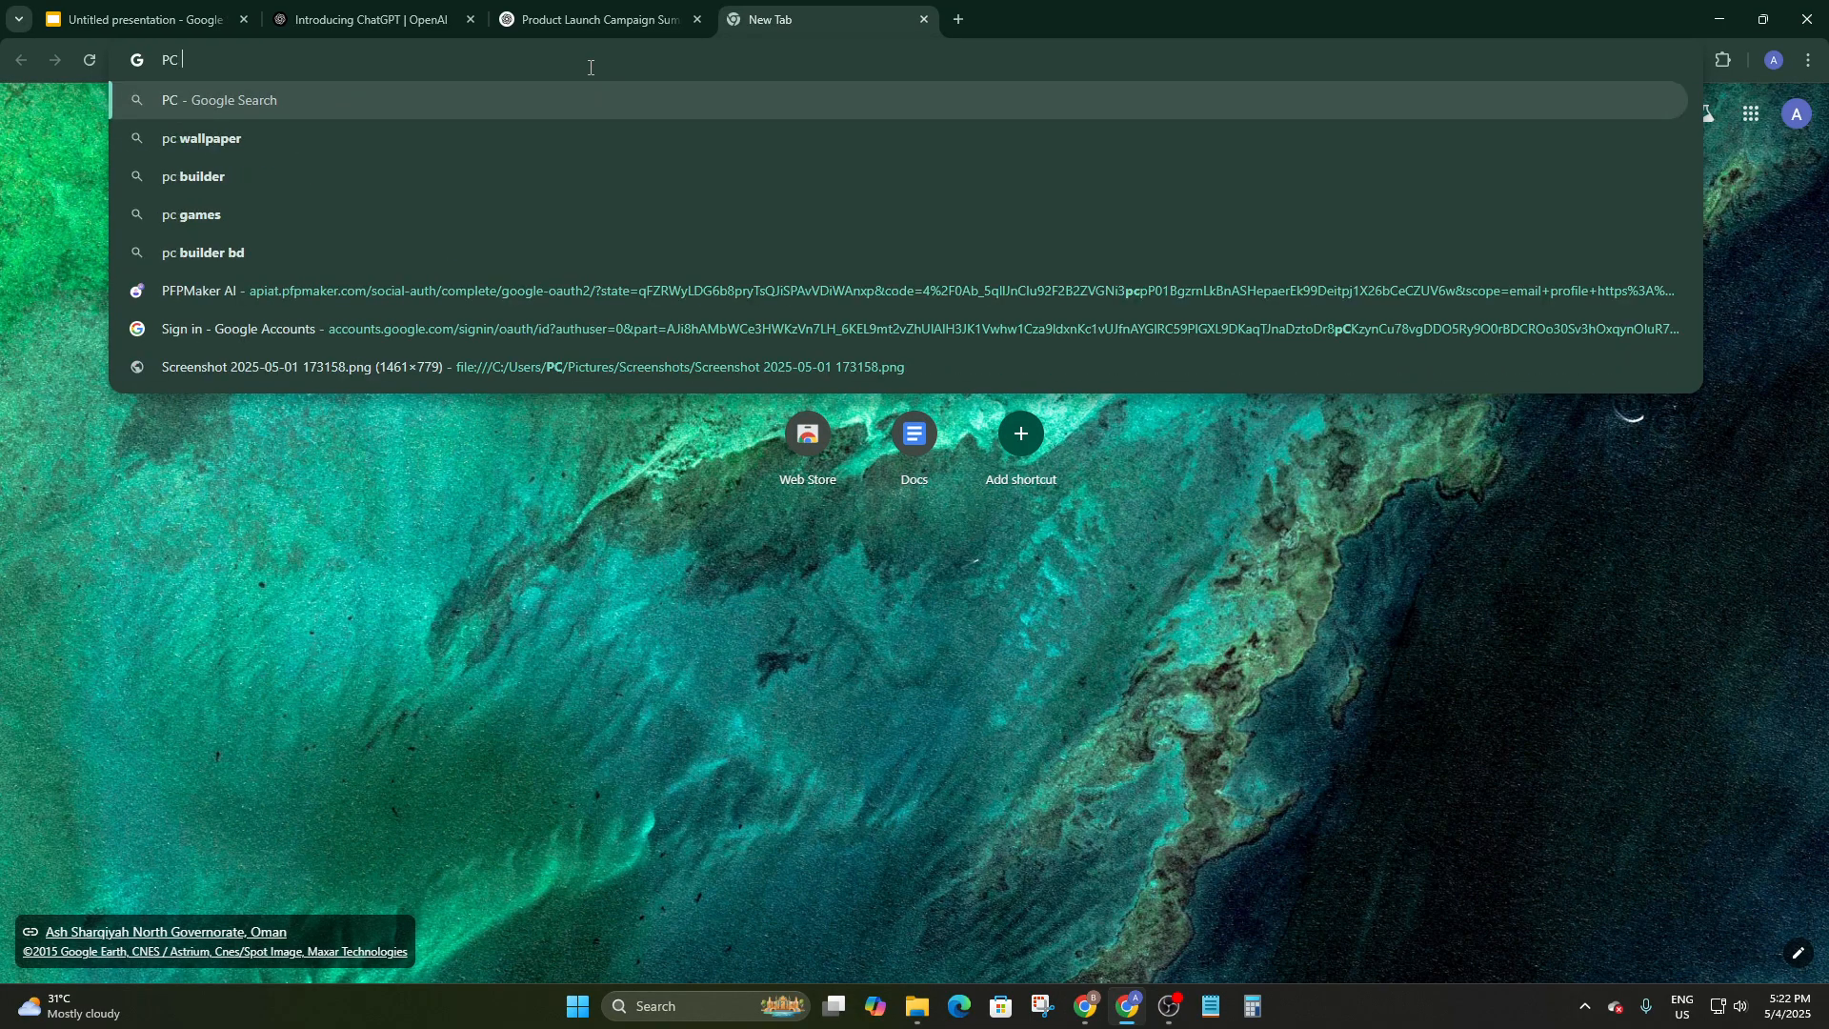
{"action": "type", "text": "png"}
{"action": "key", "text": "Return"}
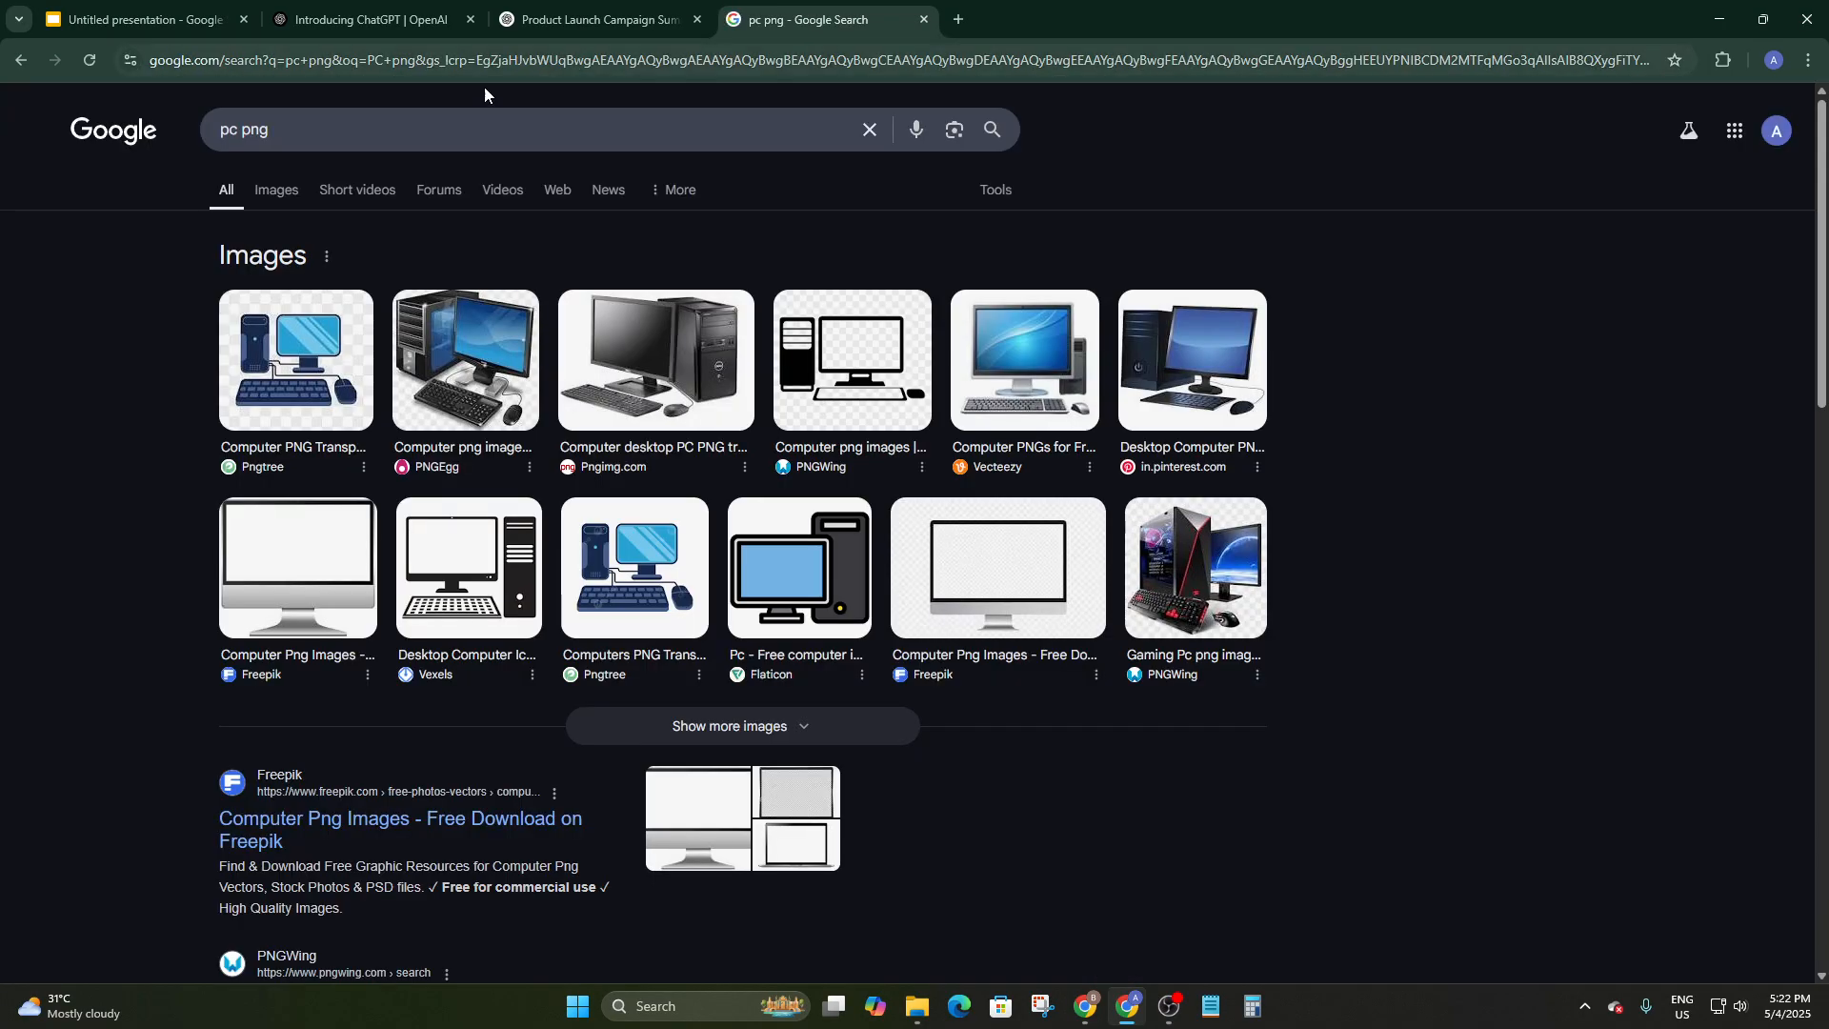
{"action": "left_click", "coordinate": [288, 191]}
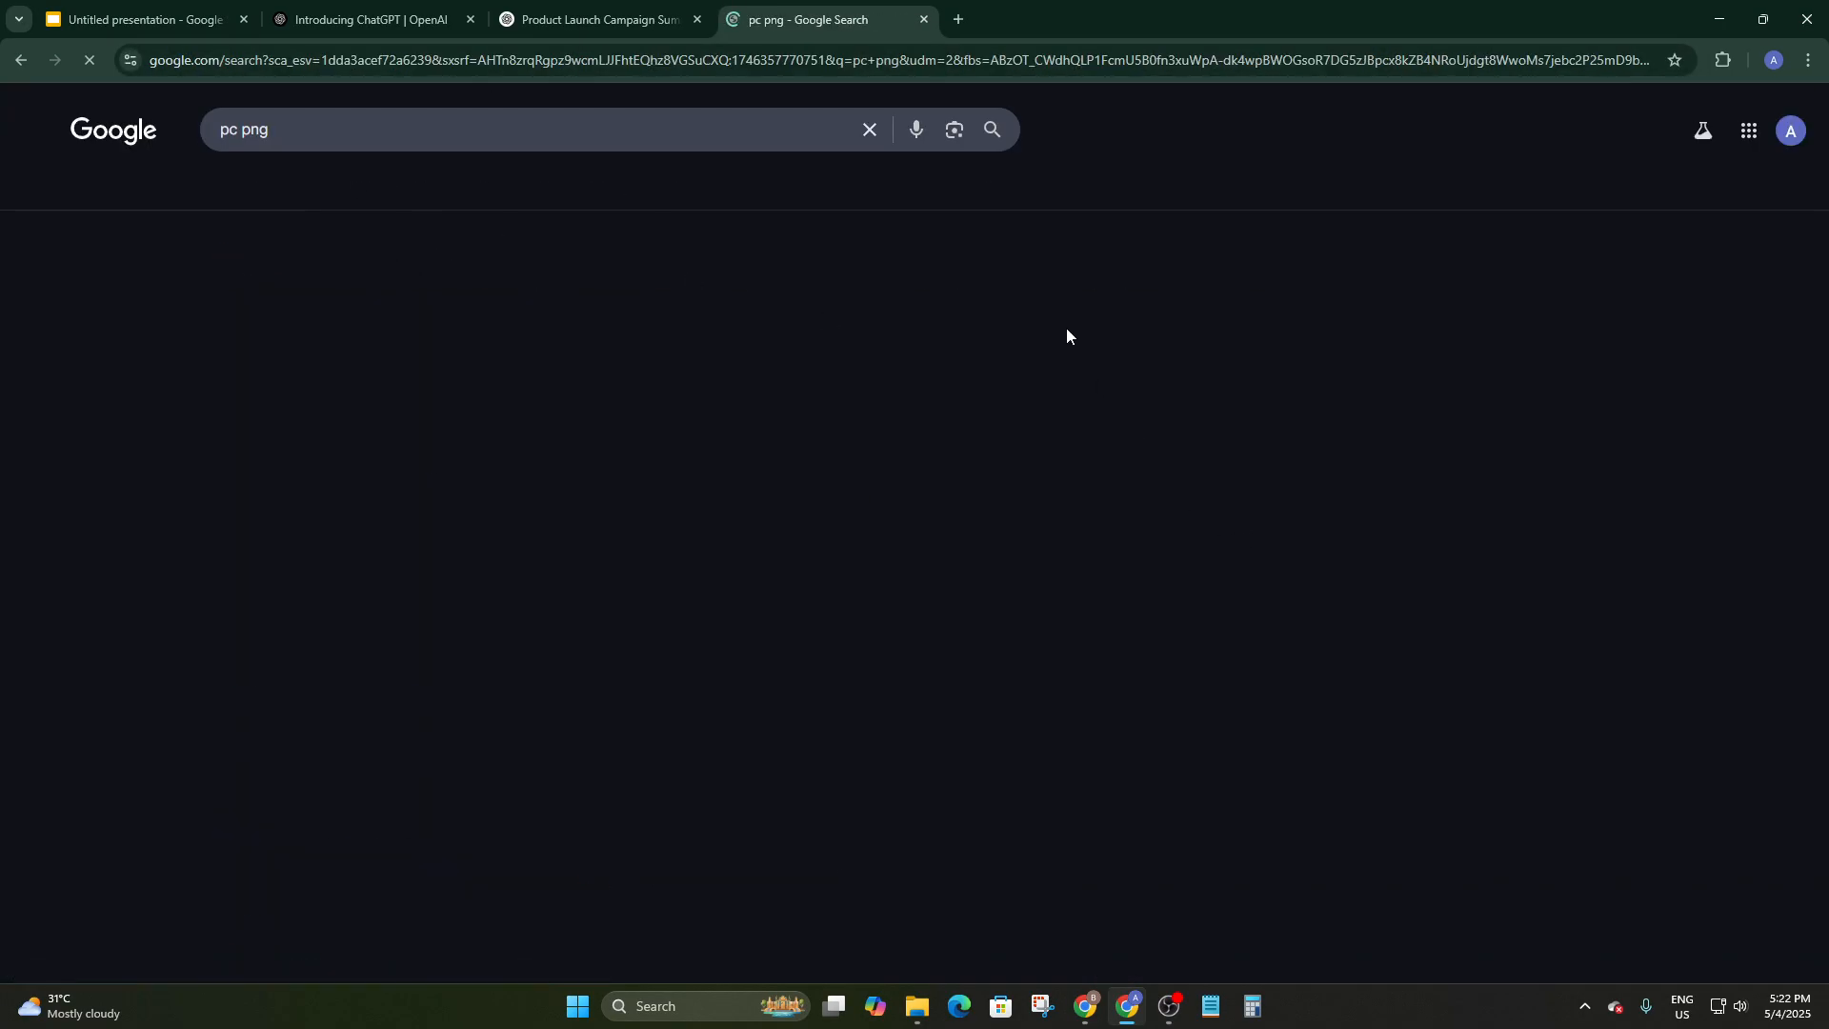
{"action": "scroll", "coordinate": [895, 552], "scroll_direction": "down", "scroll_amount": 1}
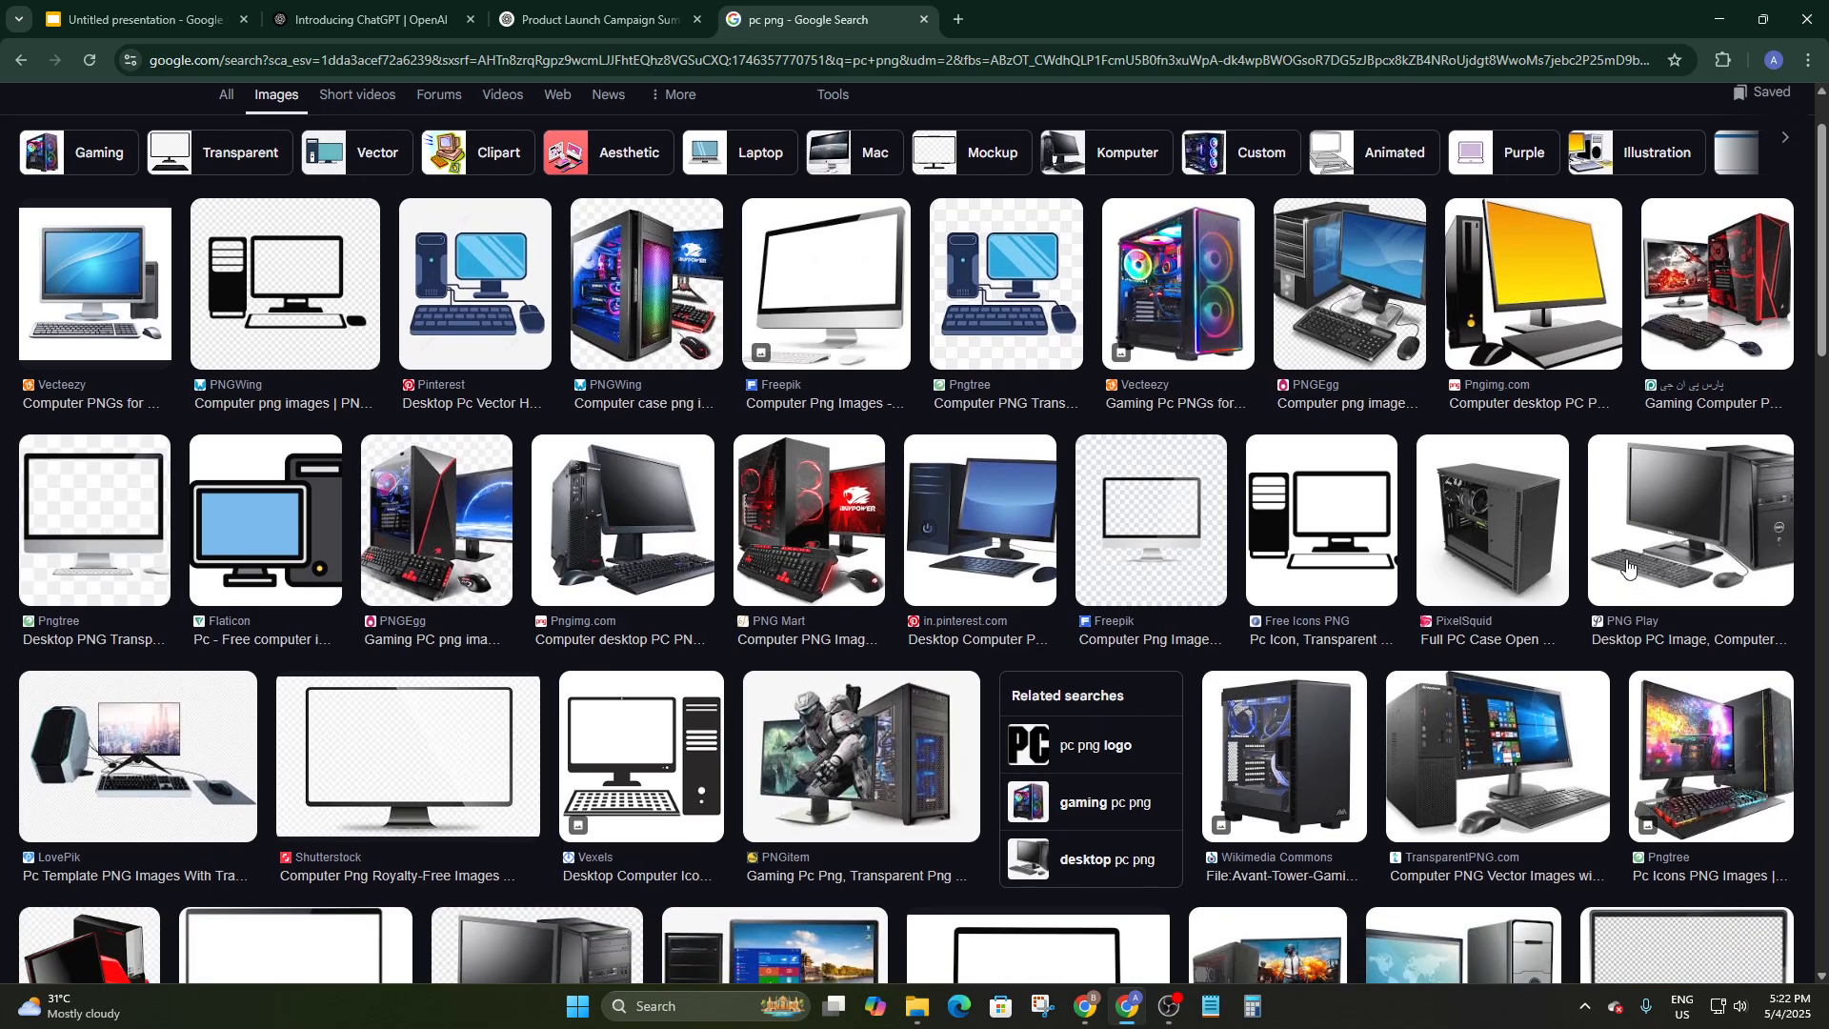
{"action": "scroll", "coordinate": [1048, 524], "scroll_direction": "down", "scroll_amount": 2}
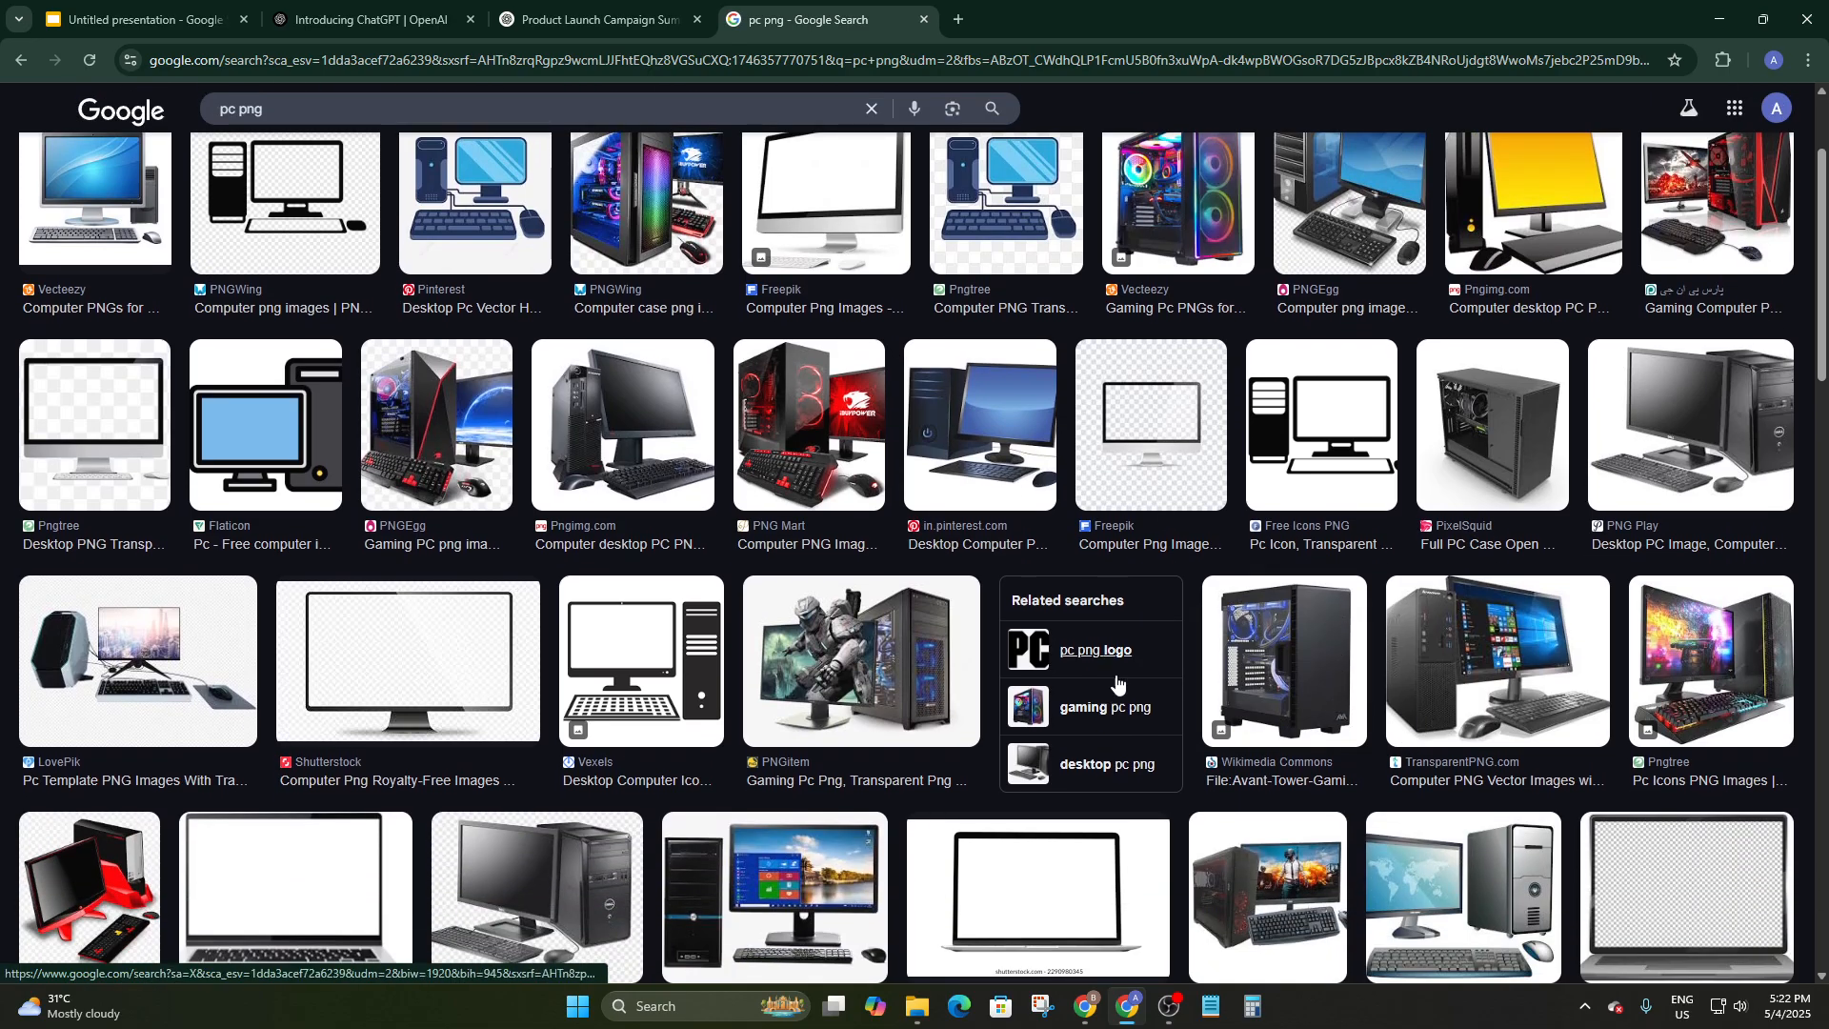
{"action": "scroll", "coordinate": [895, 658], "scroll_direction": "down", "scroll_amount": 6}
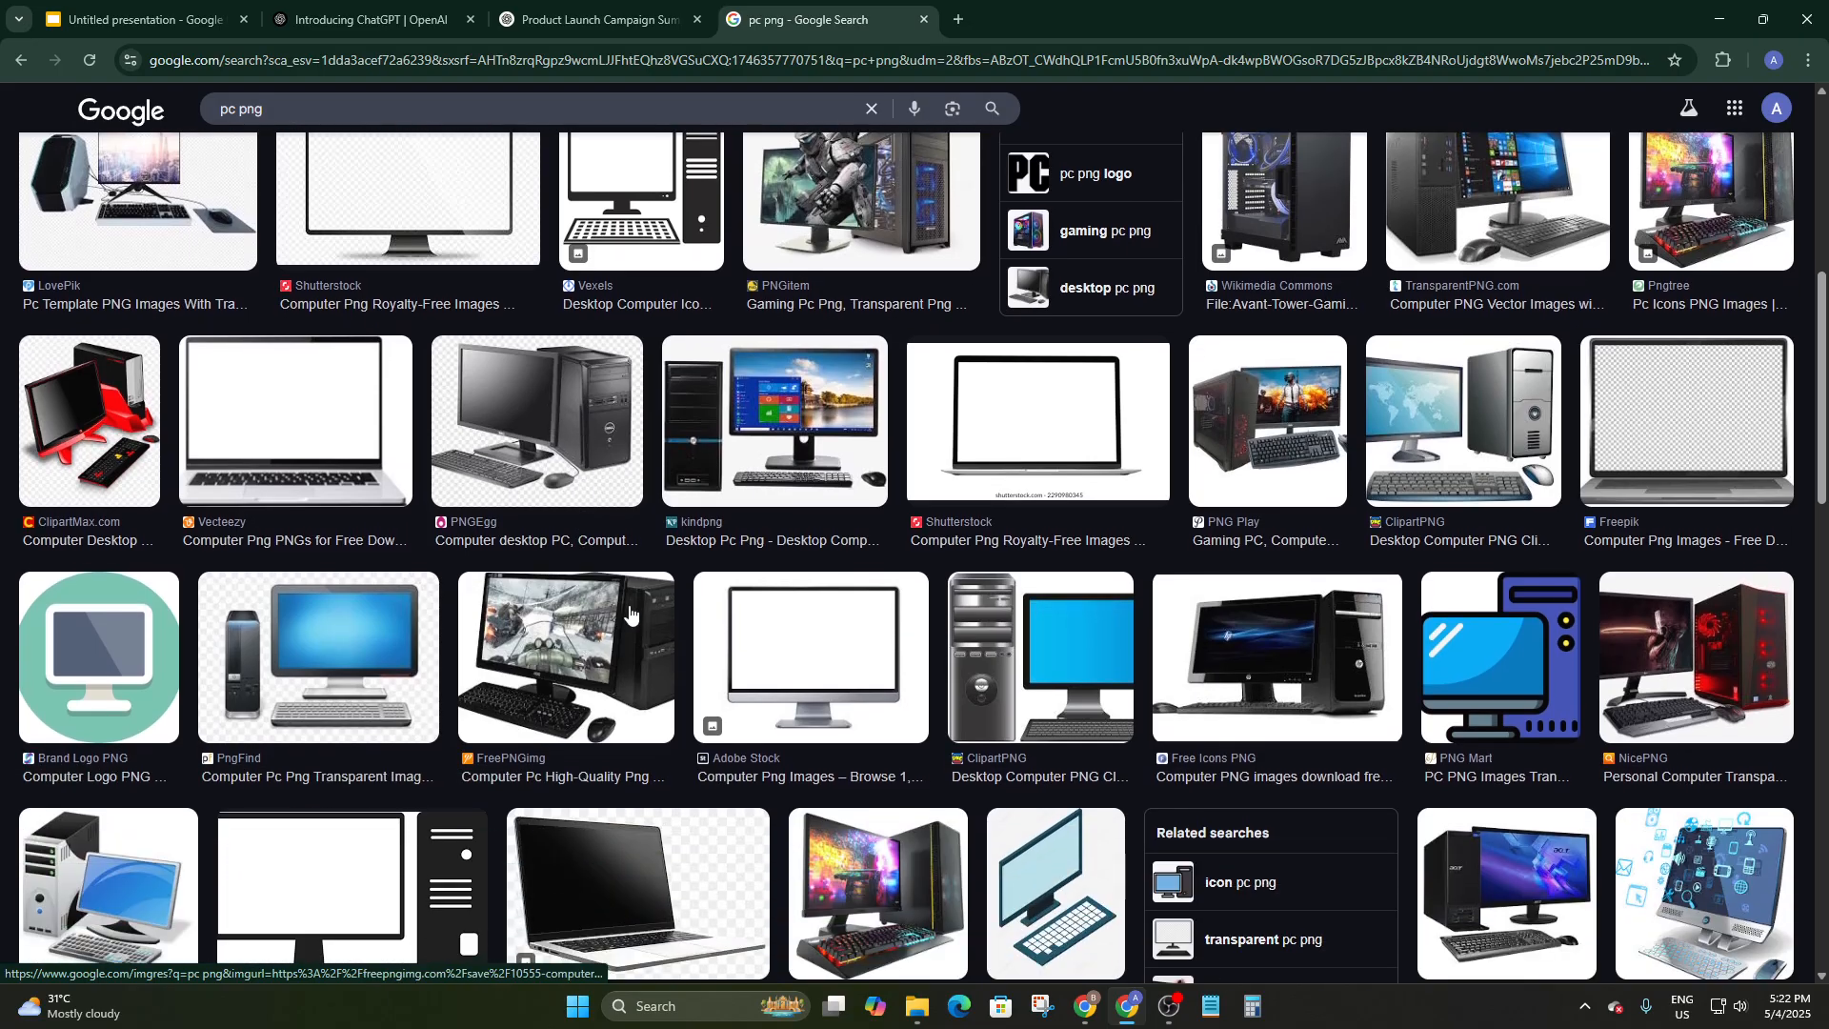
{"action": "scroll", "coordinate": [1146, 658], "scroll_direction": "down", "scroll_amount": 7}
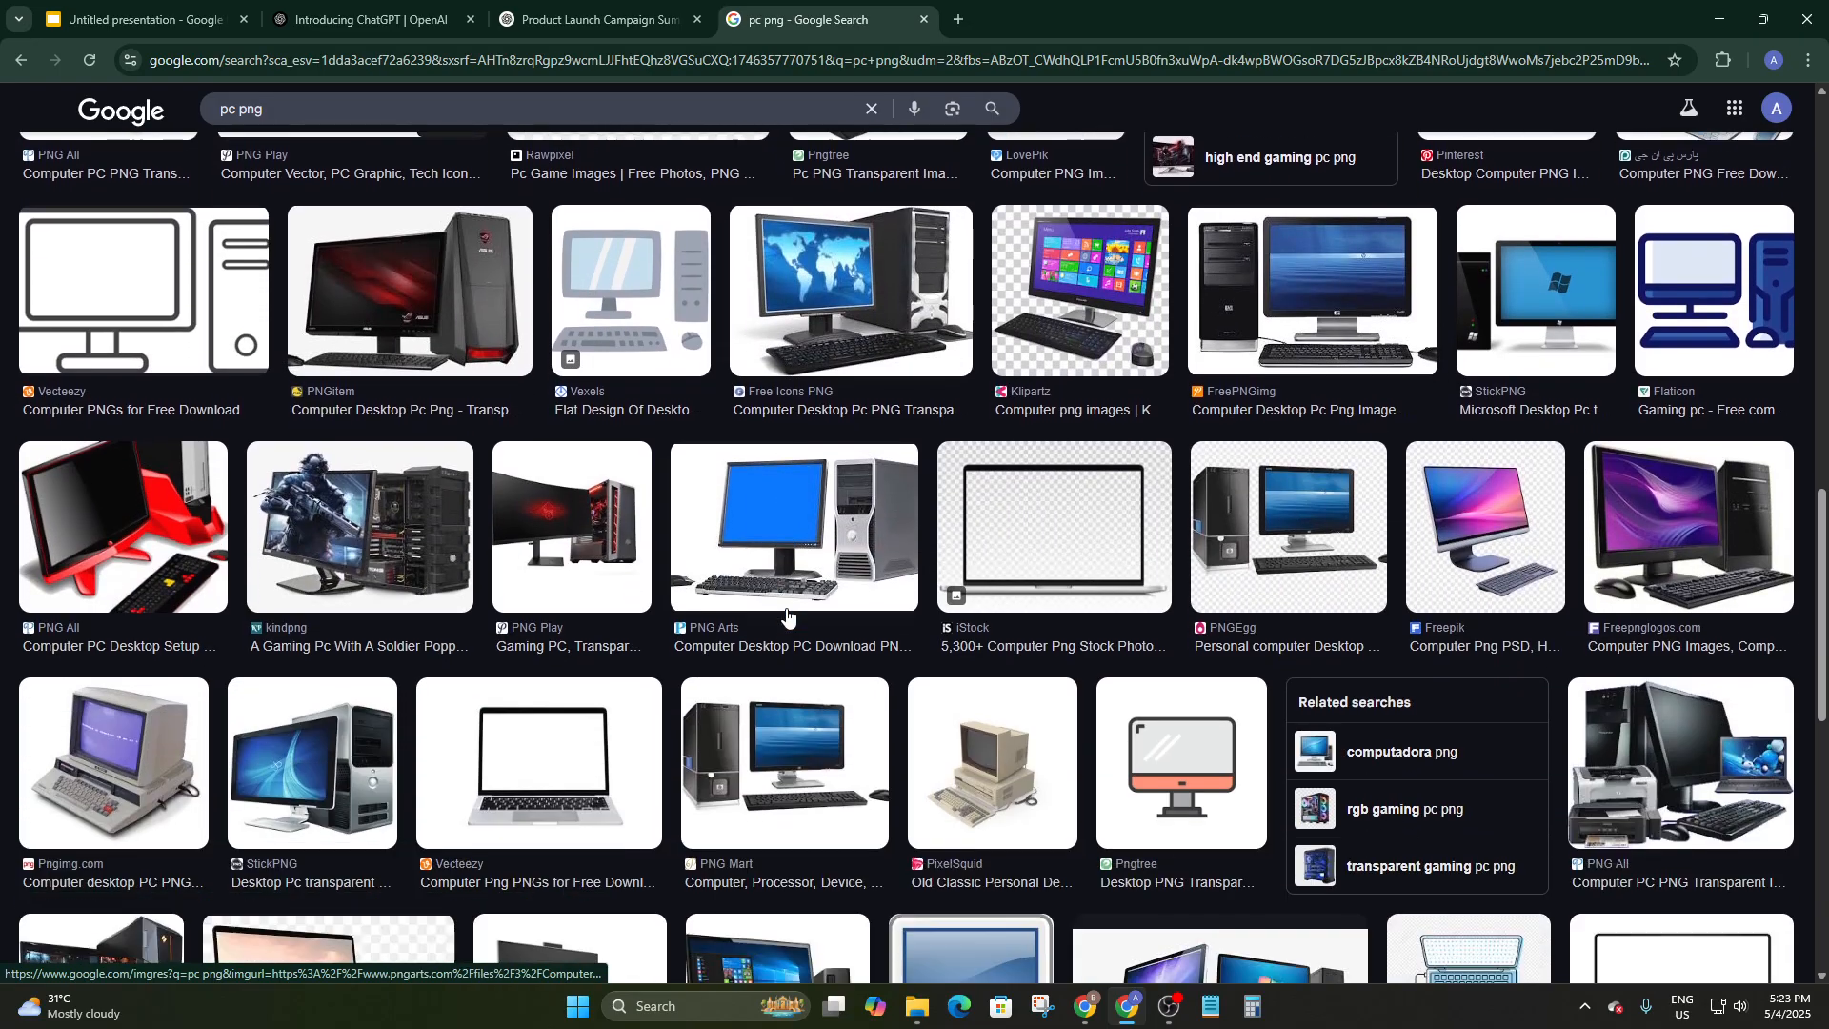
{"action": "scroll", "coordinate": [798, 617], "scroll_direction": "down", "scroll_amount": 6}
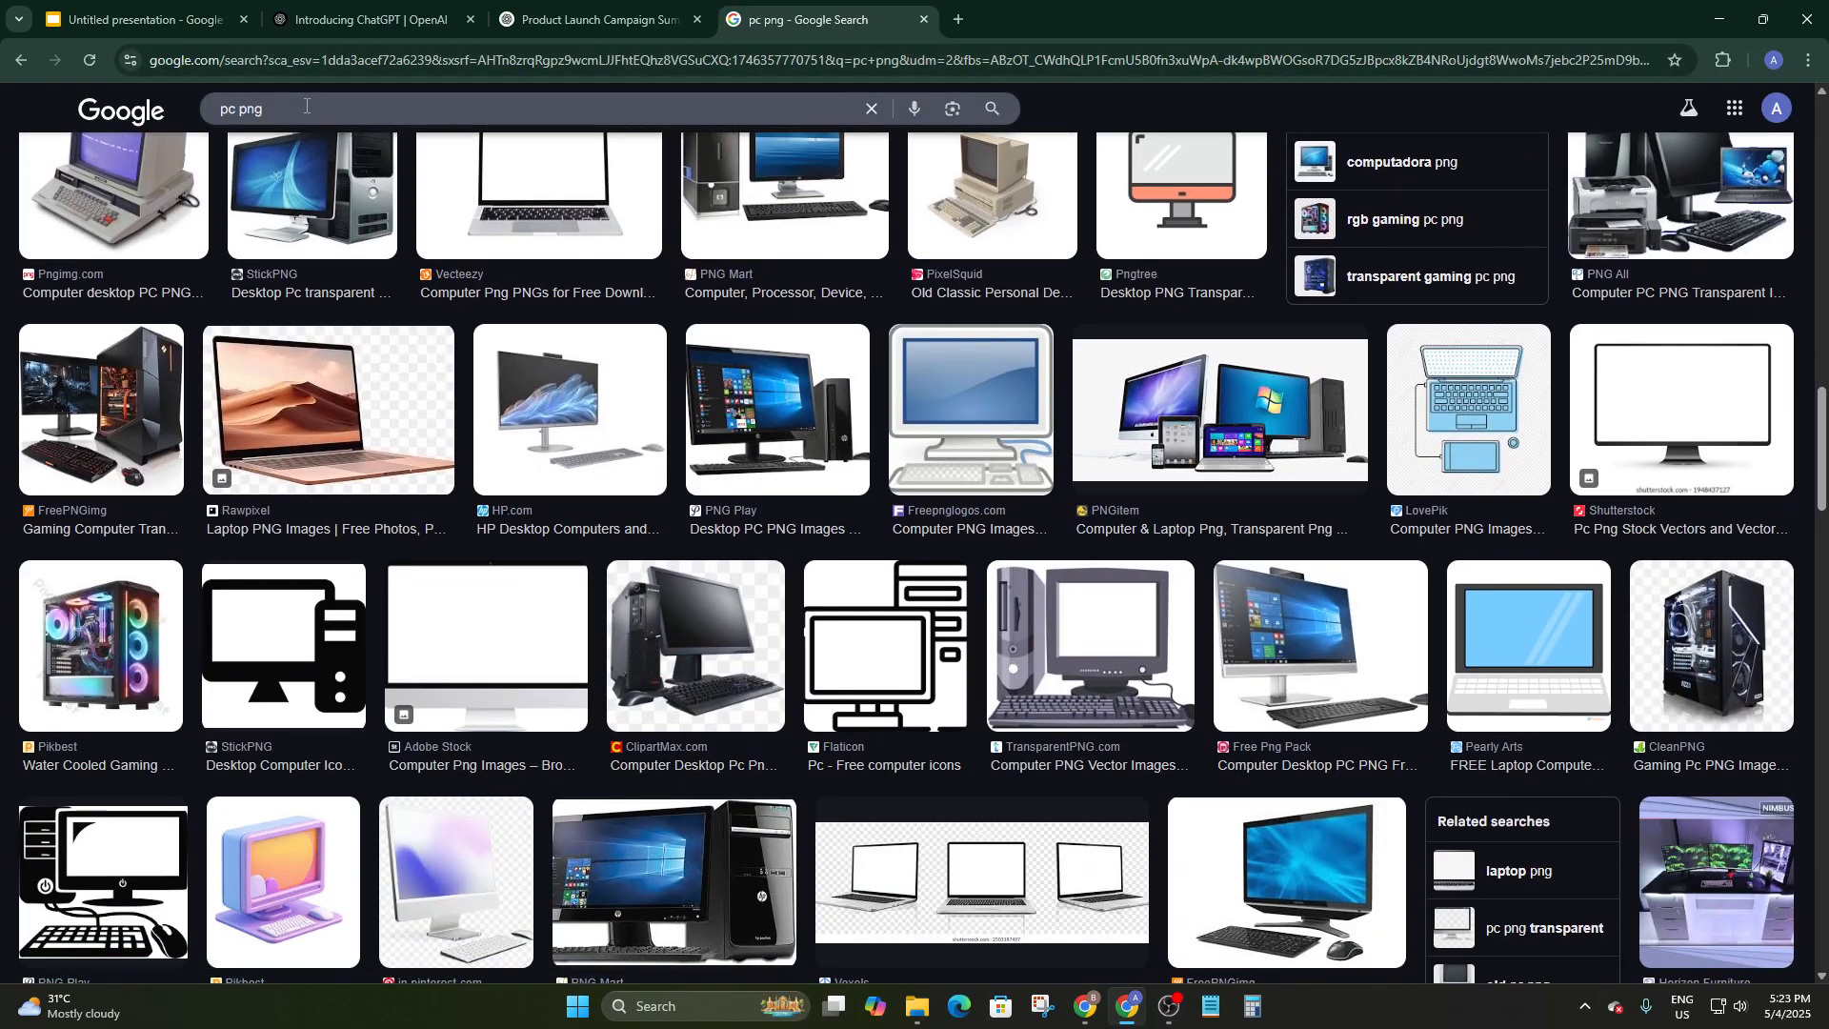
Change the image search query to "computer with mobile png"
{"action": "left_click_drag", "start_coordinate": [233, 105], "coordinate": [188, 111]}
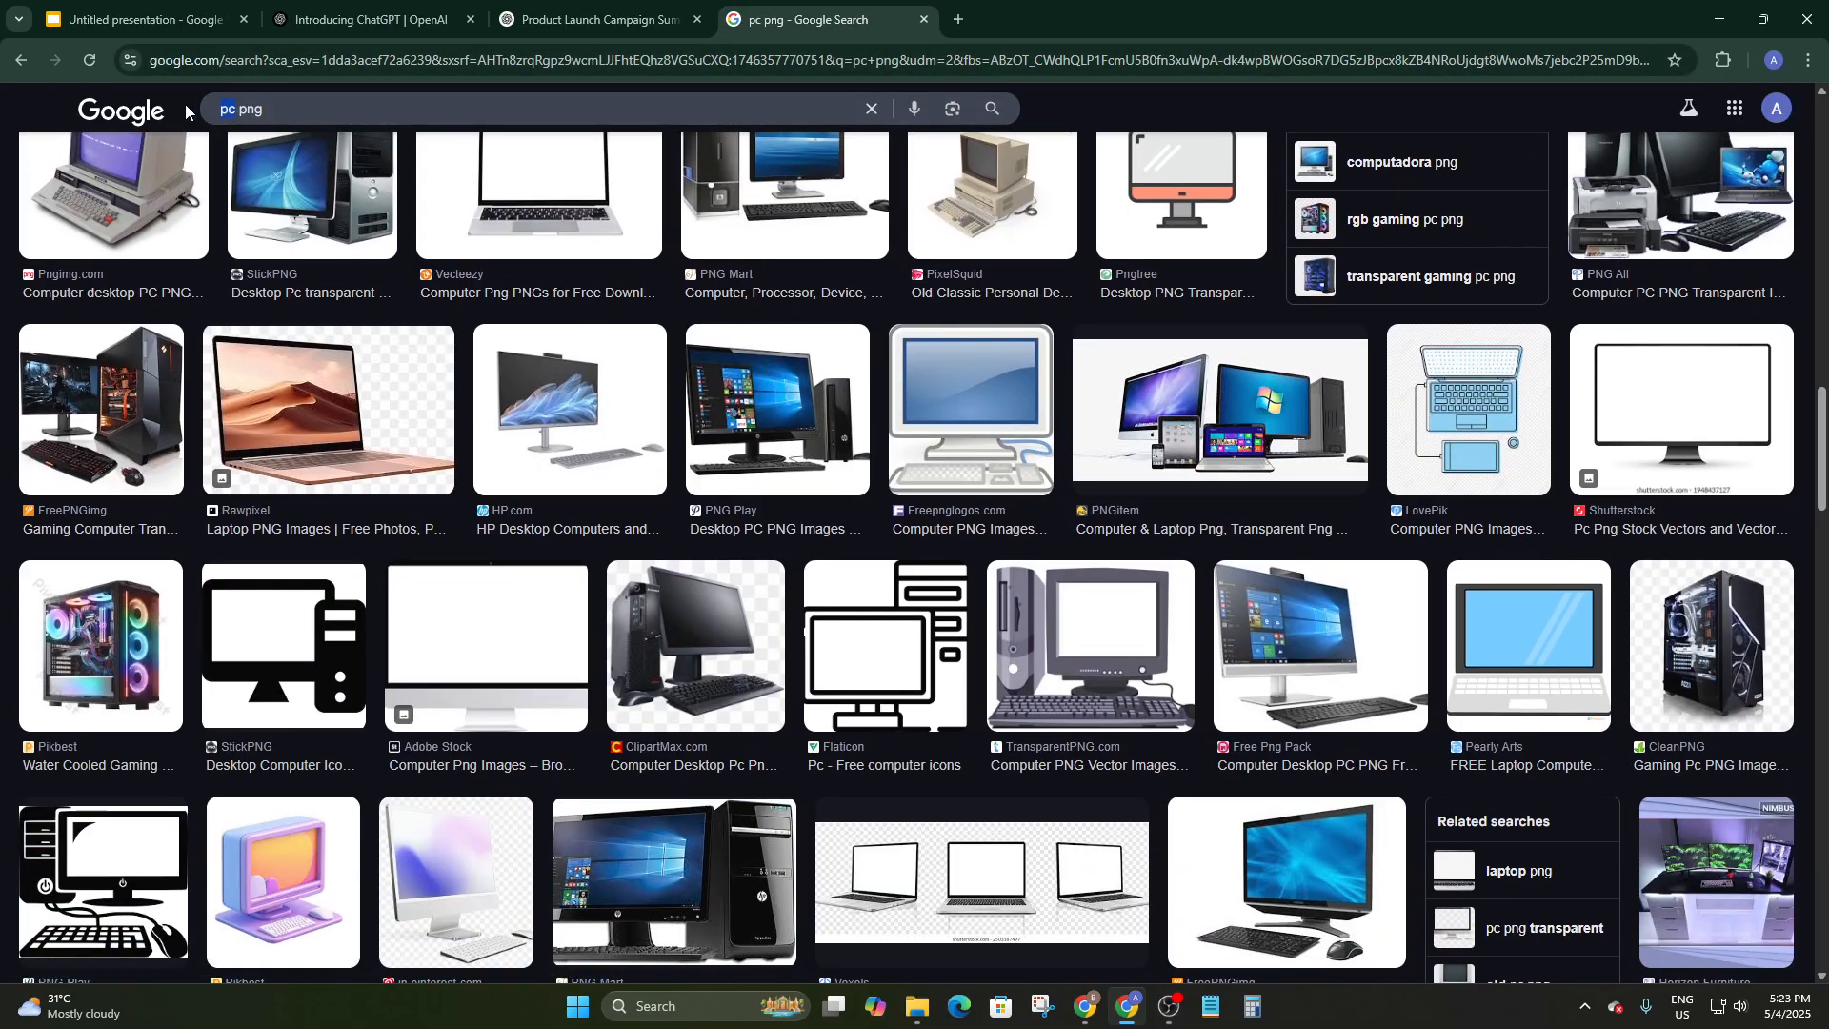
{"action": "type", "text": "cpomp"}
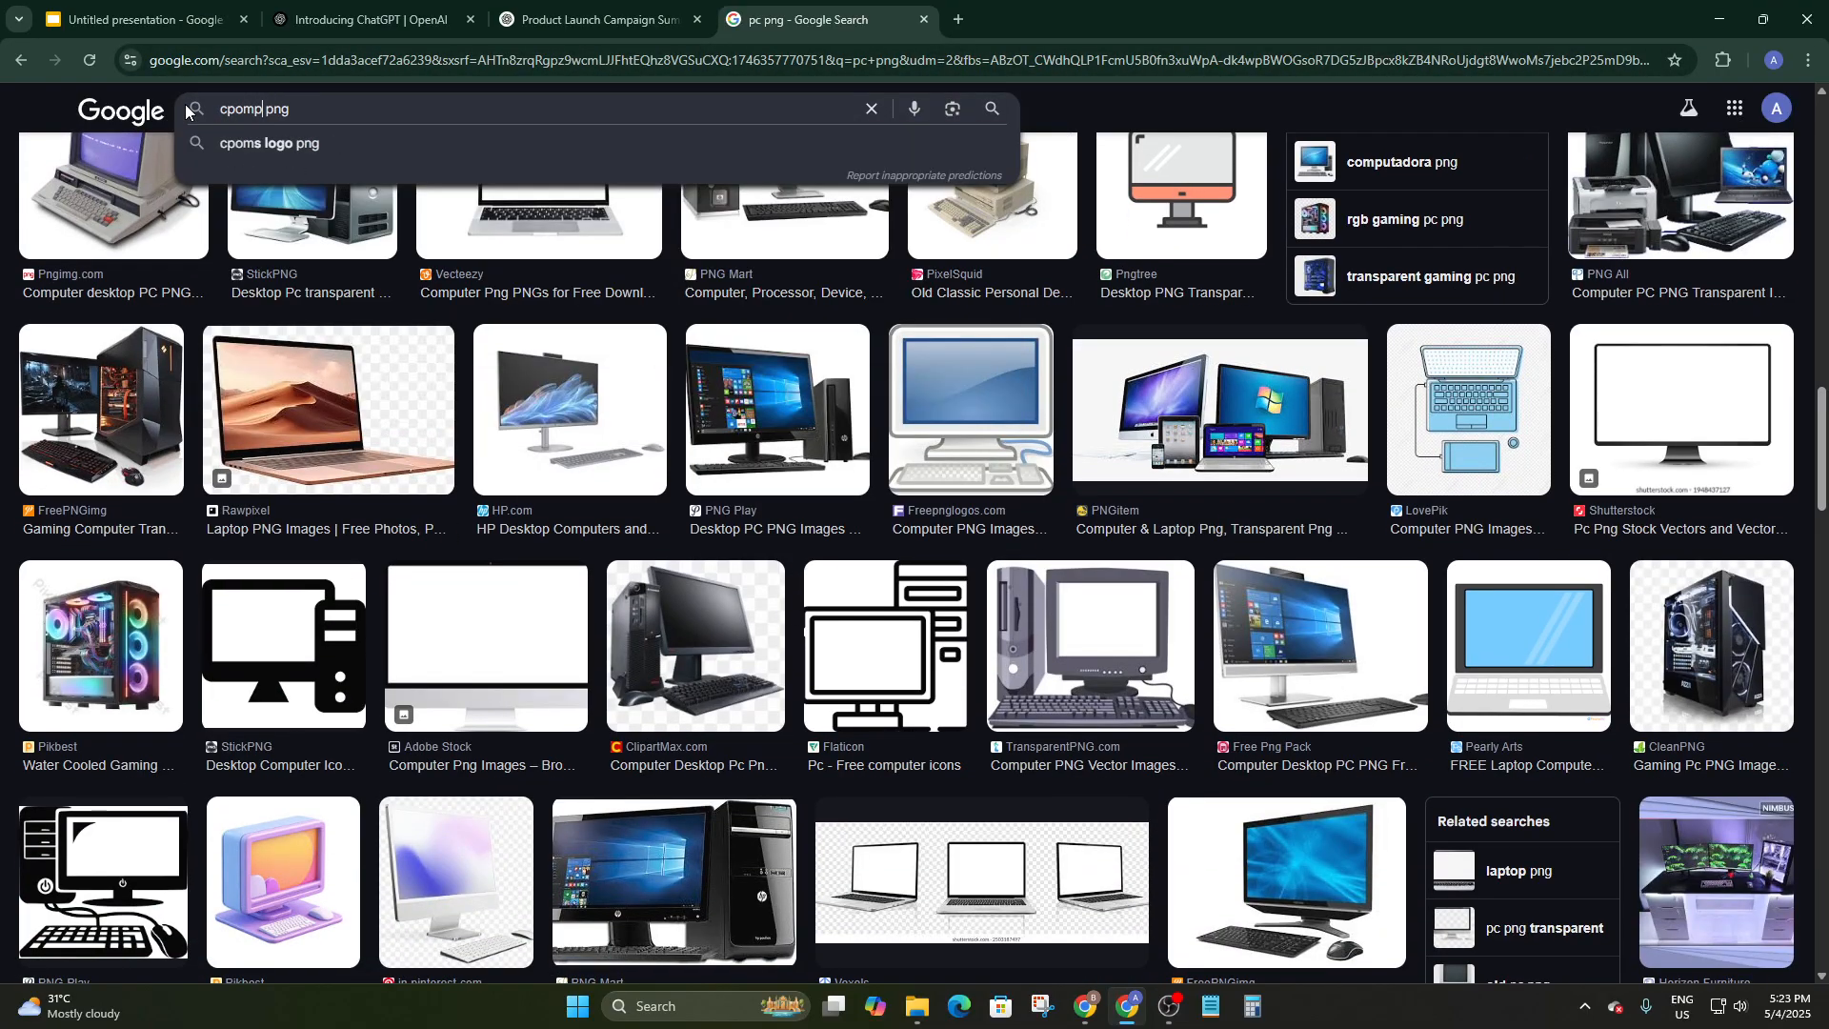
{"action": "key", "text": "BackSpace"}
{"action": "key", "text": "BackSpace"}
{"action": "key", "text": "BackSpace"}
{"action": "key", "text": "BackSpace"}
{"action": "type", "text": "o"}
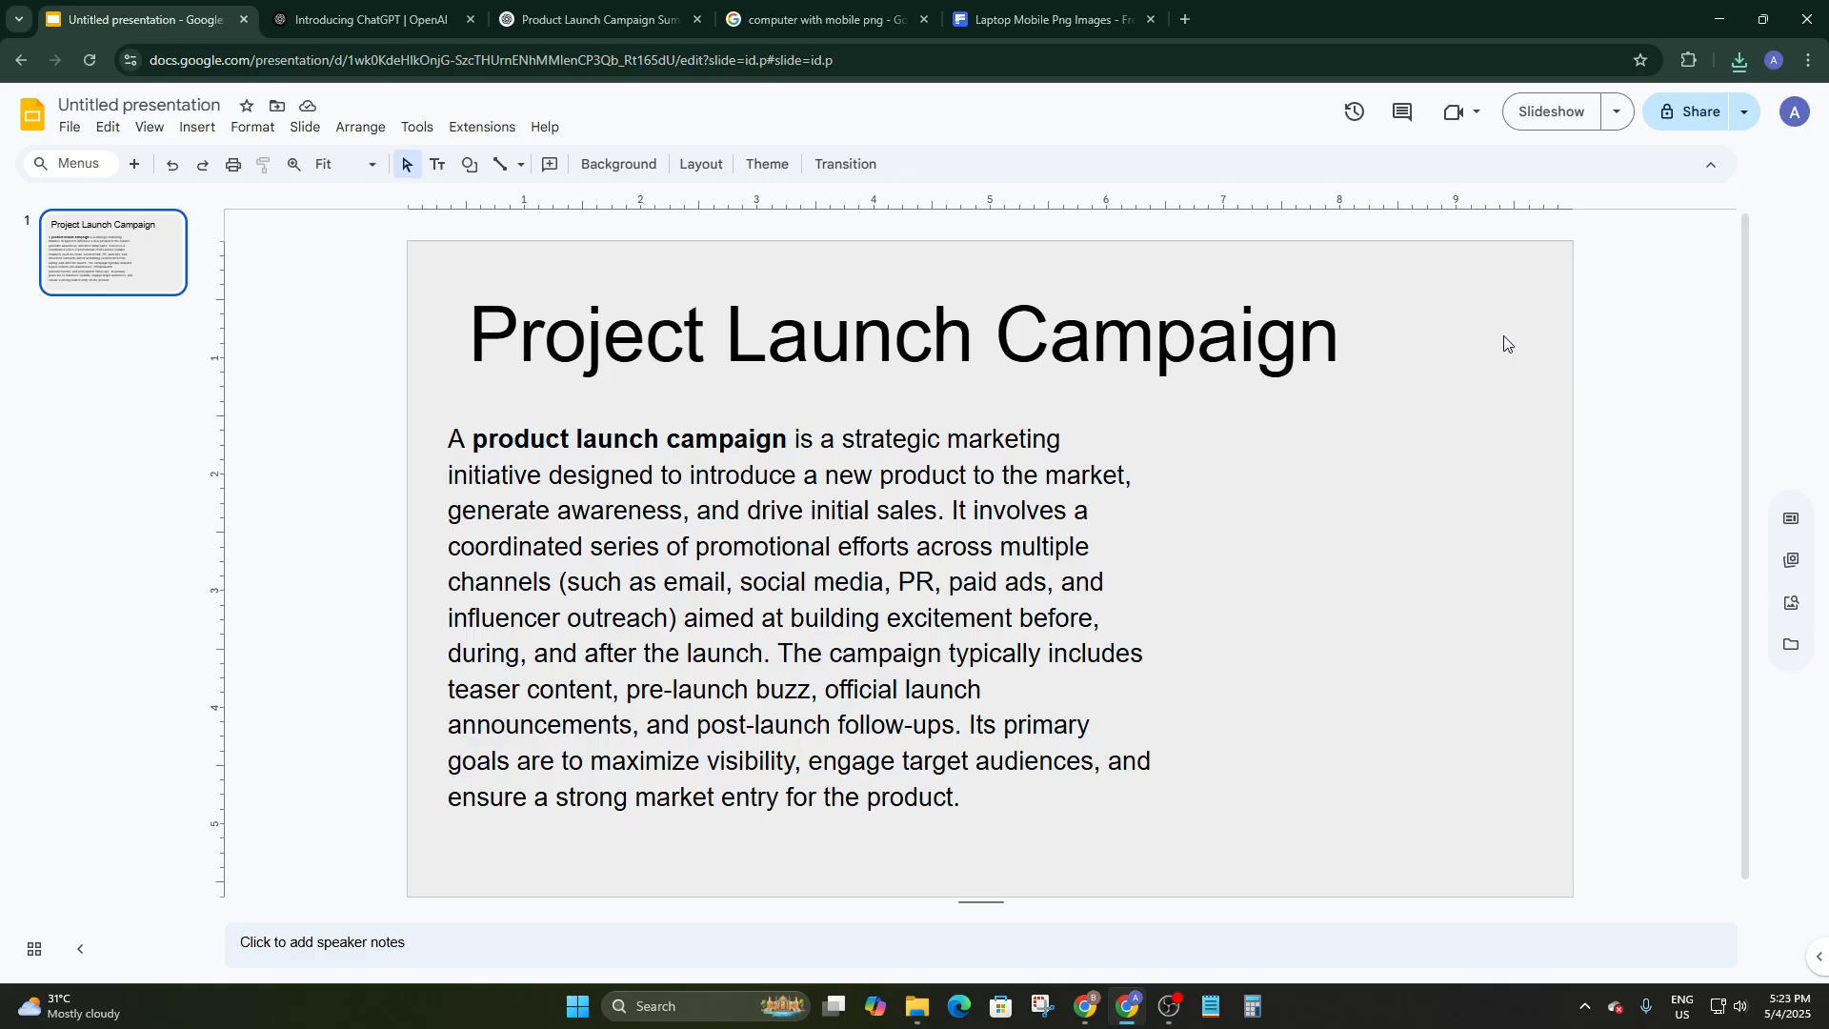
Try placing the image from the downloaded realistic-laptop-with-smartphone archive on the slide, and undo the placement
{"action": "left_click", "coordinate": [1151, 19]}
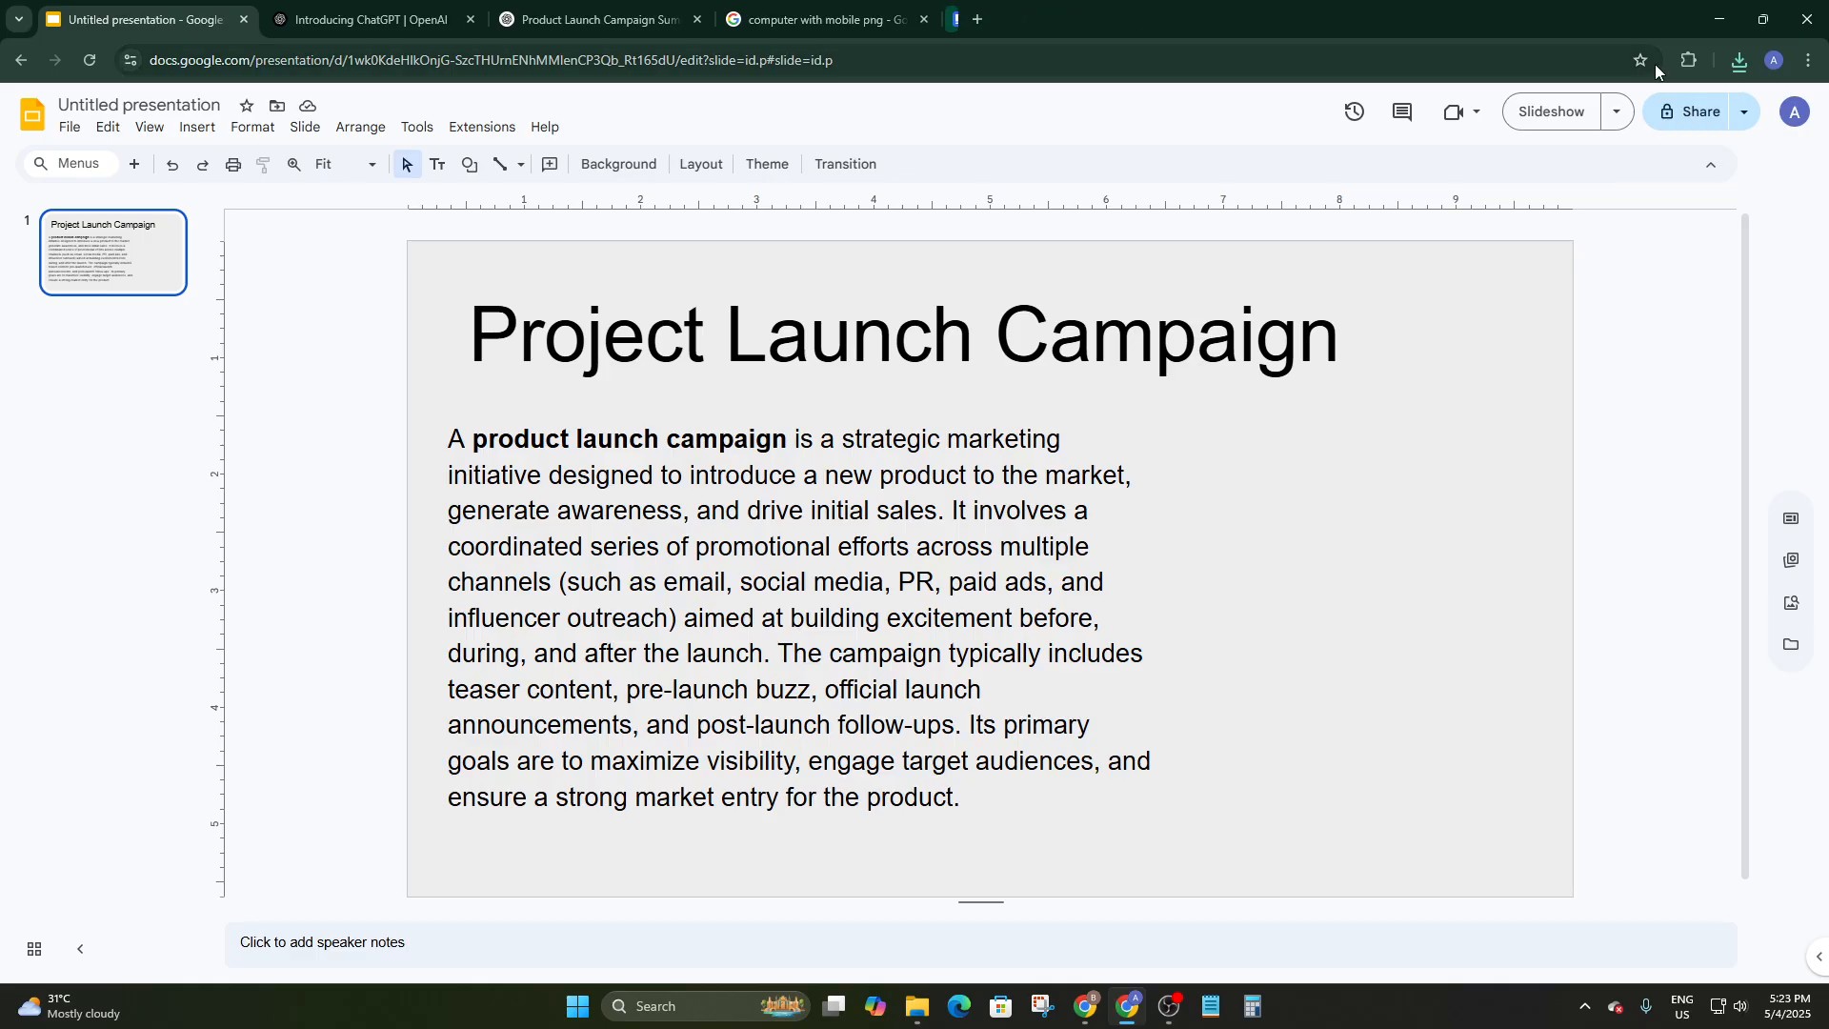
{"action": "left_click", "coordinate": [1735, 59]}
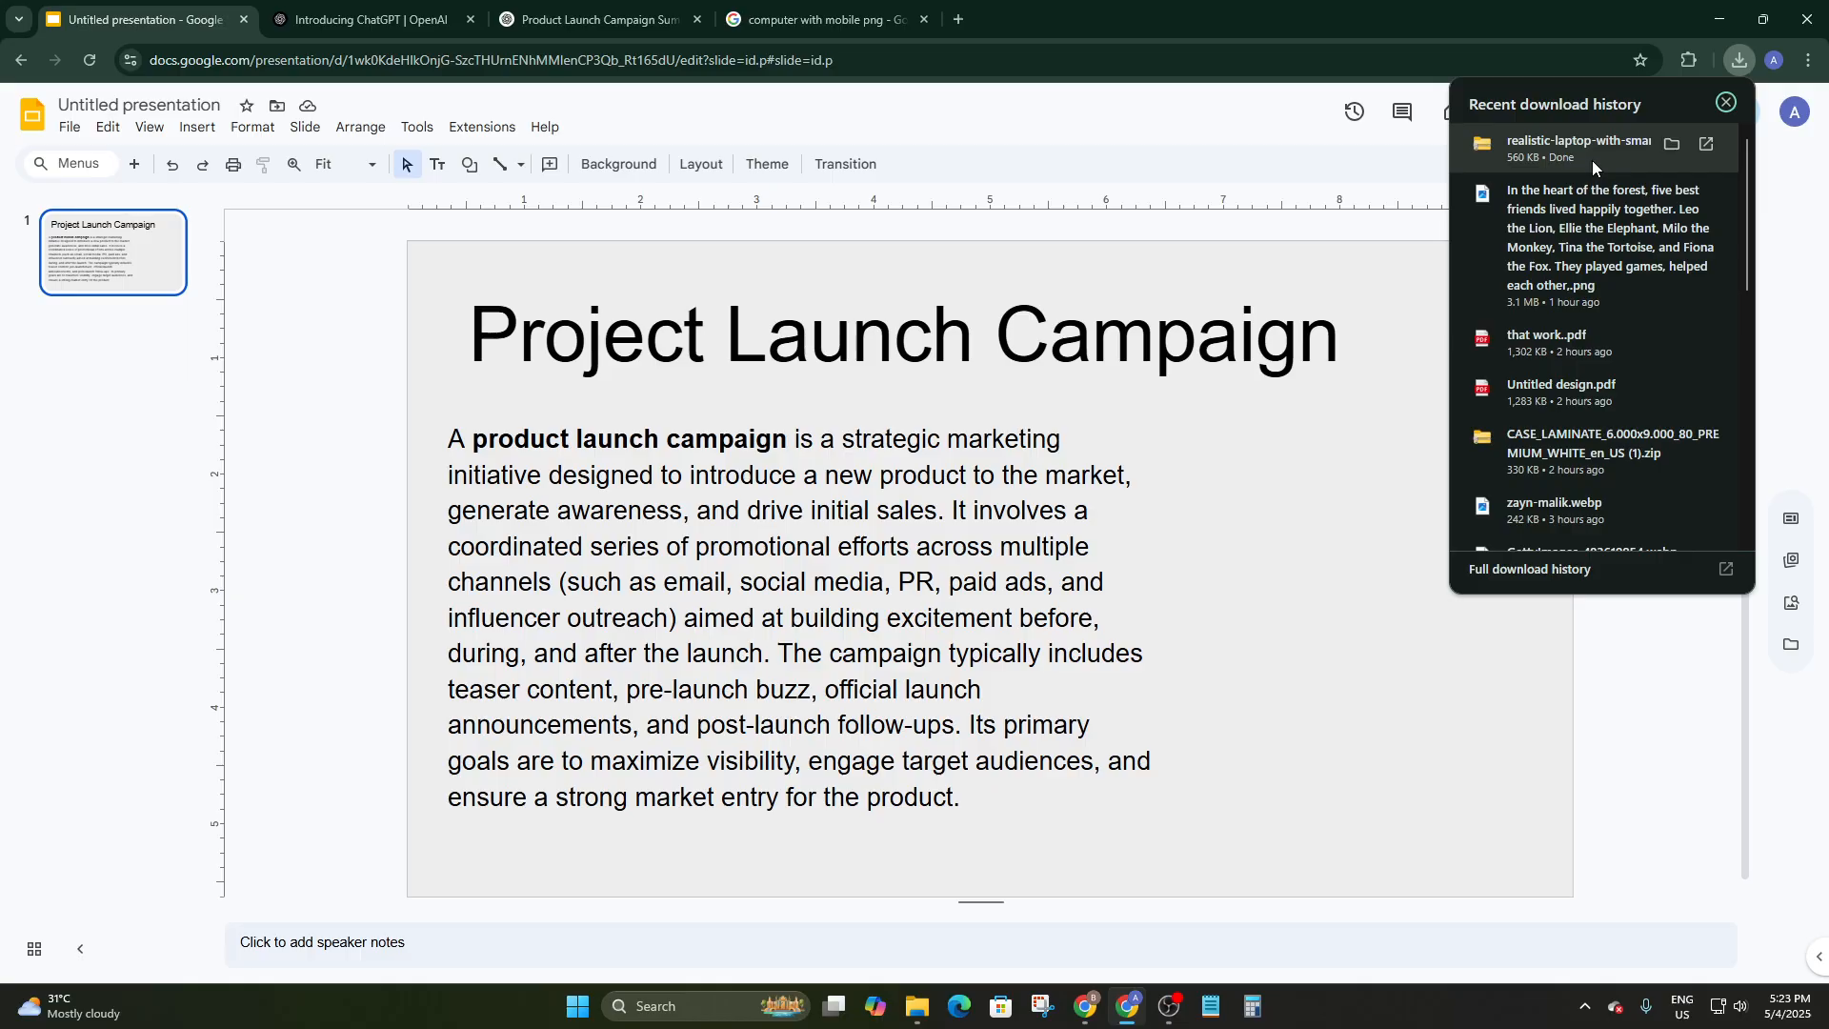
{"action": "left_click", "coordinate": [1671, 145]}
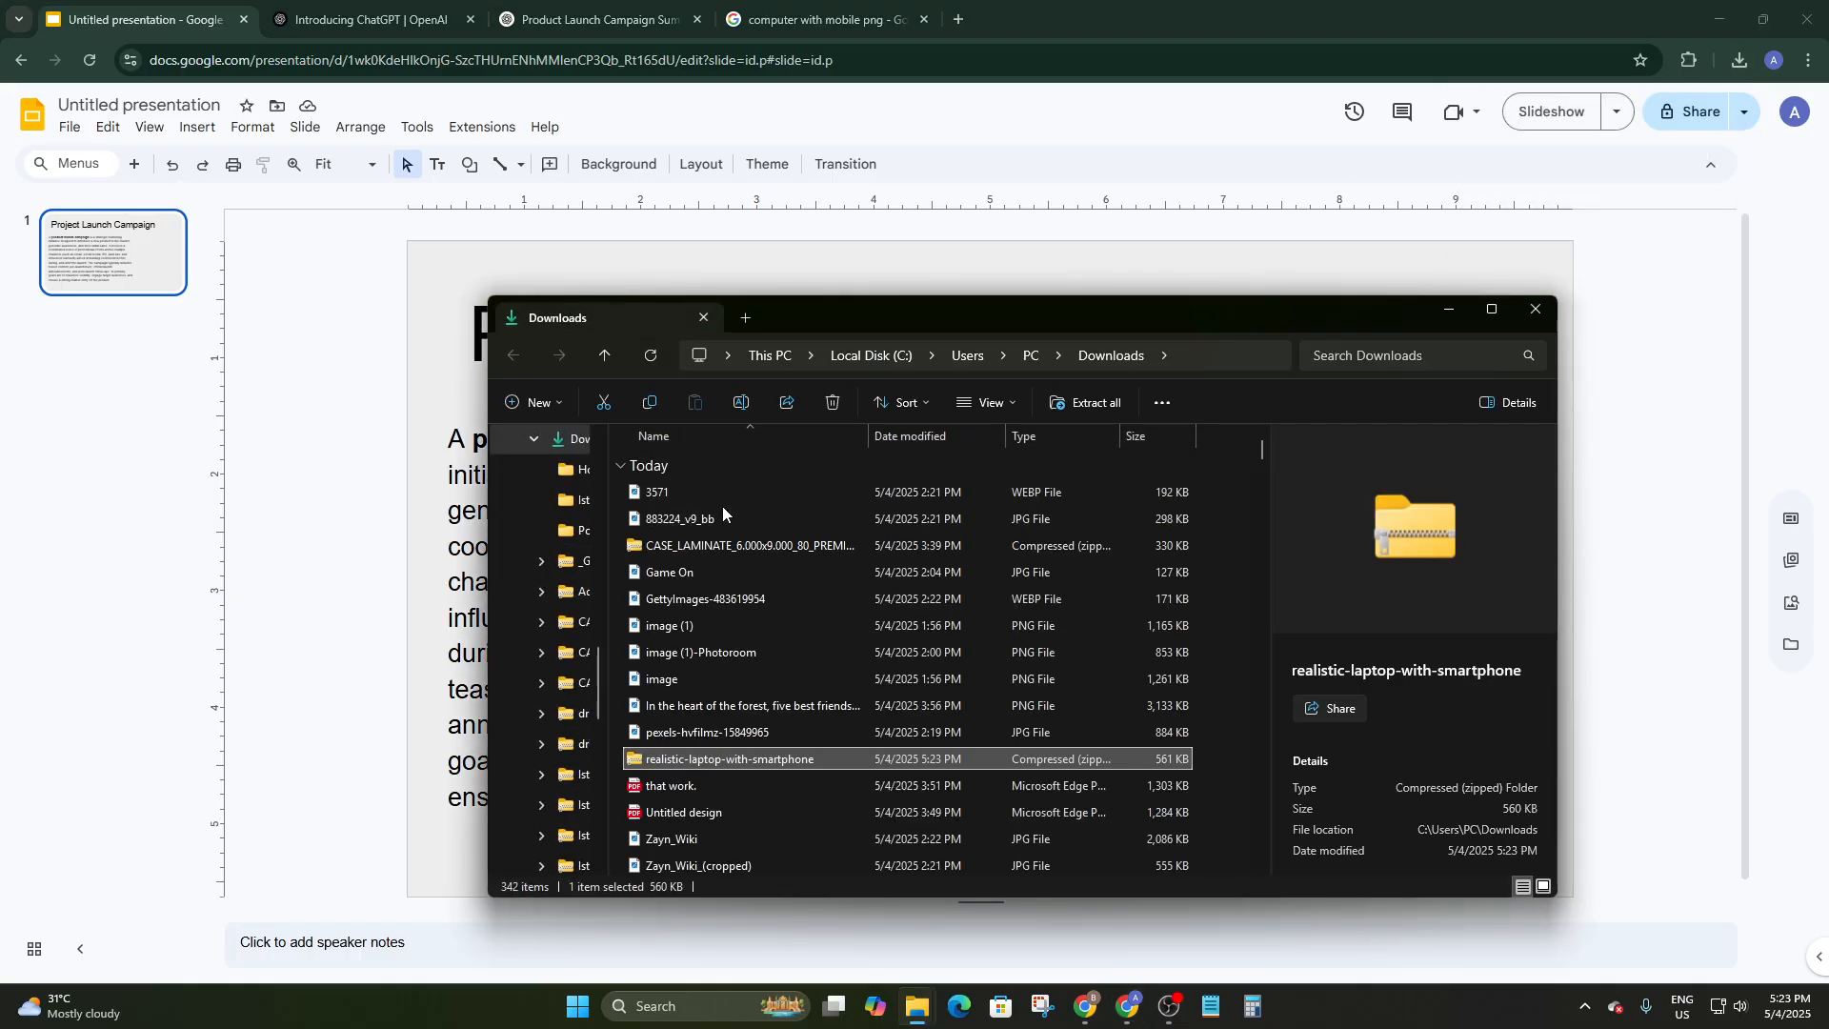
{"action": "double_click", "coordinate": [682, 758]}
{"action": "left_click_drag", "start_coordinate": [709, 493], "coordinate": [1101, 247]}
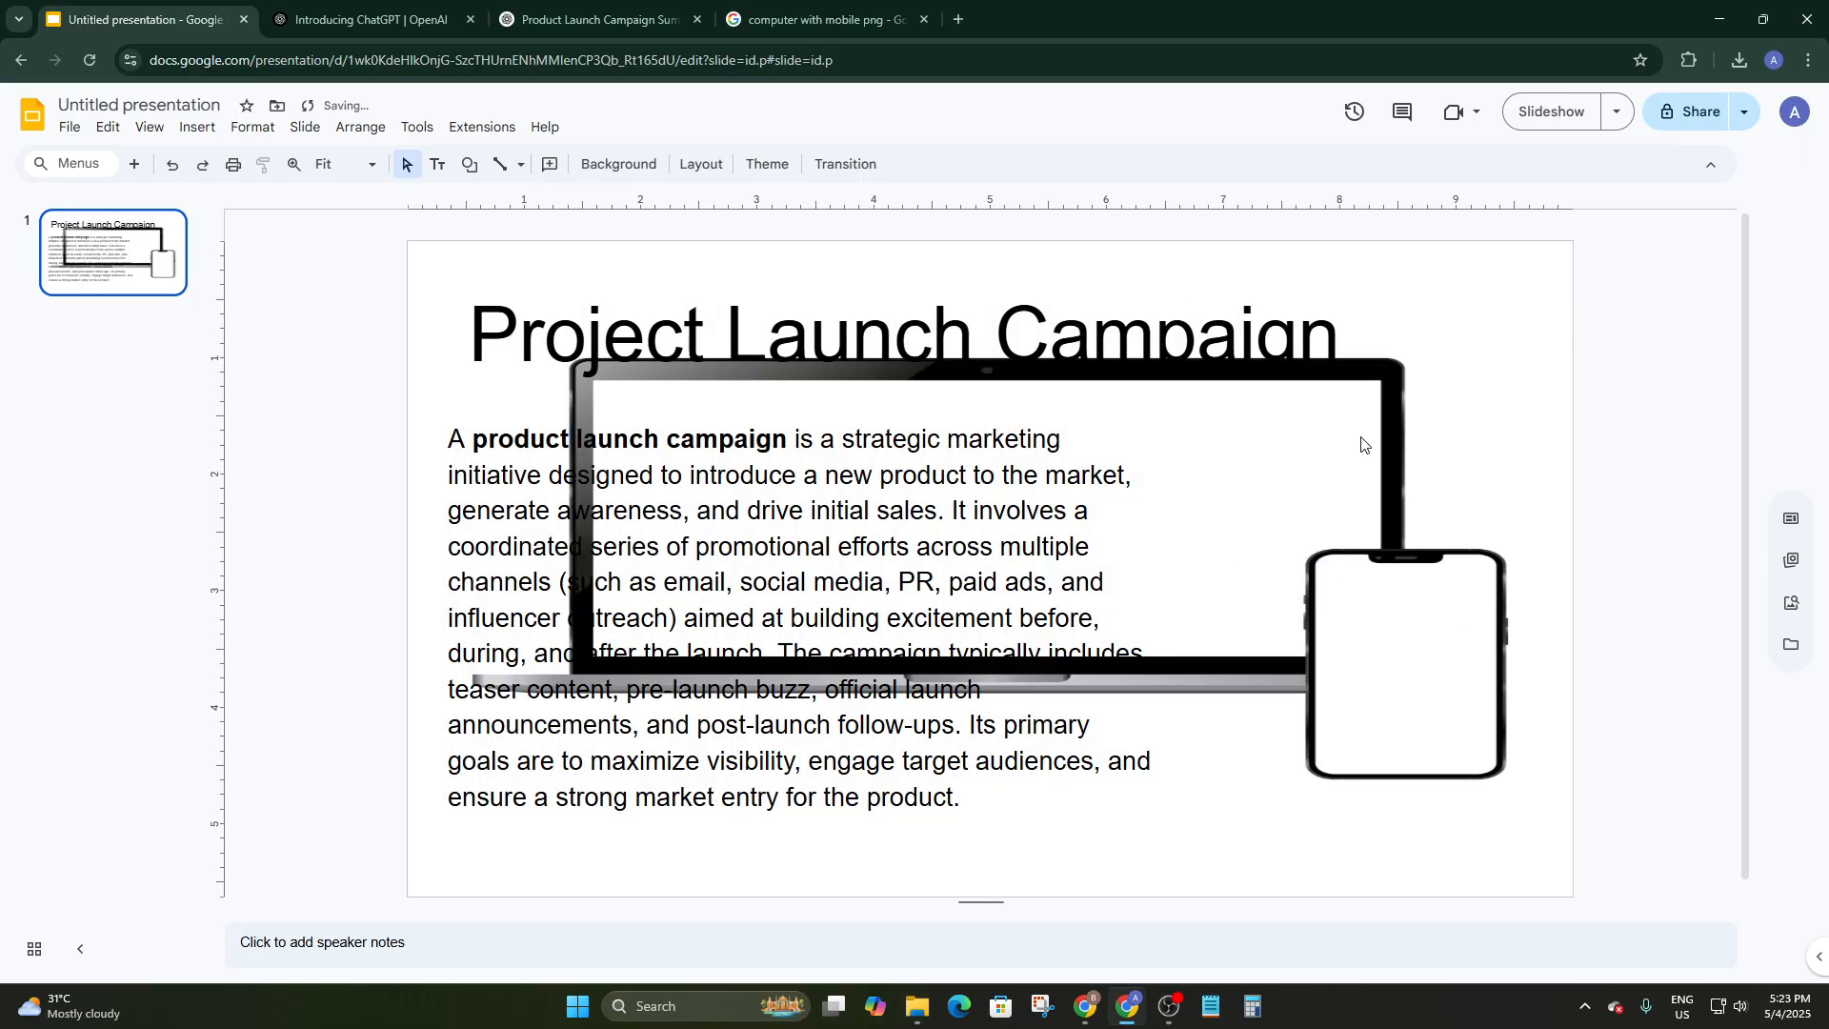
{"action": "key", "text": "ctrl+z"}
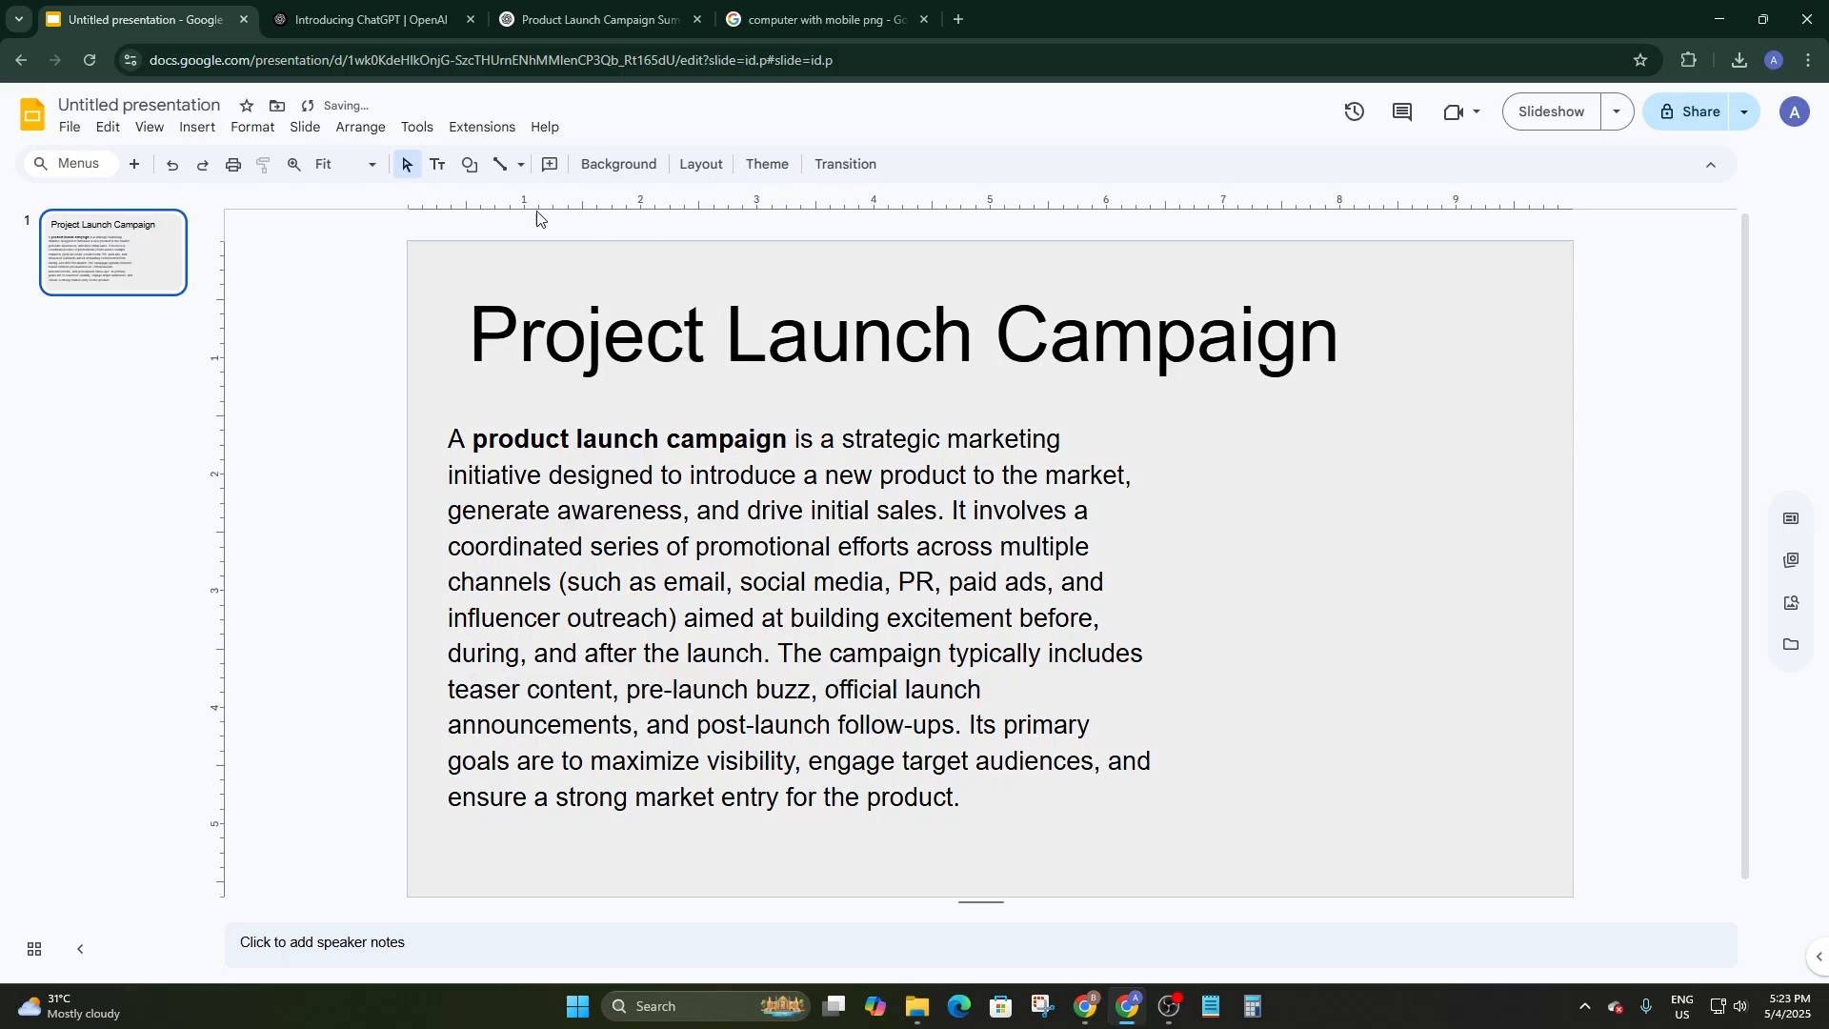
Start uploading an image from the computer and copy the realistic-laptop-with-smartphone archive's path from the Downloads folder in File Explorer
{"action": "left_click", "coordinate": [196, 127]}
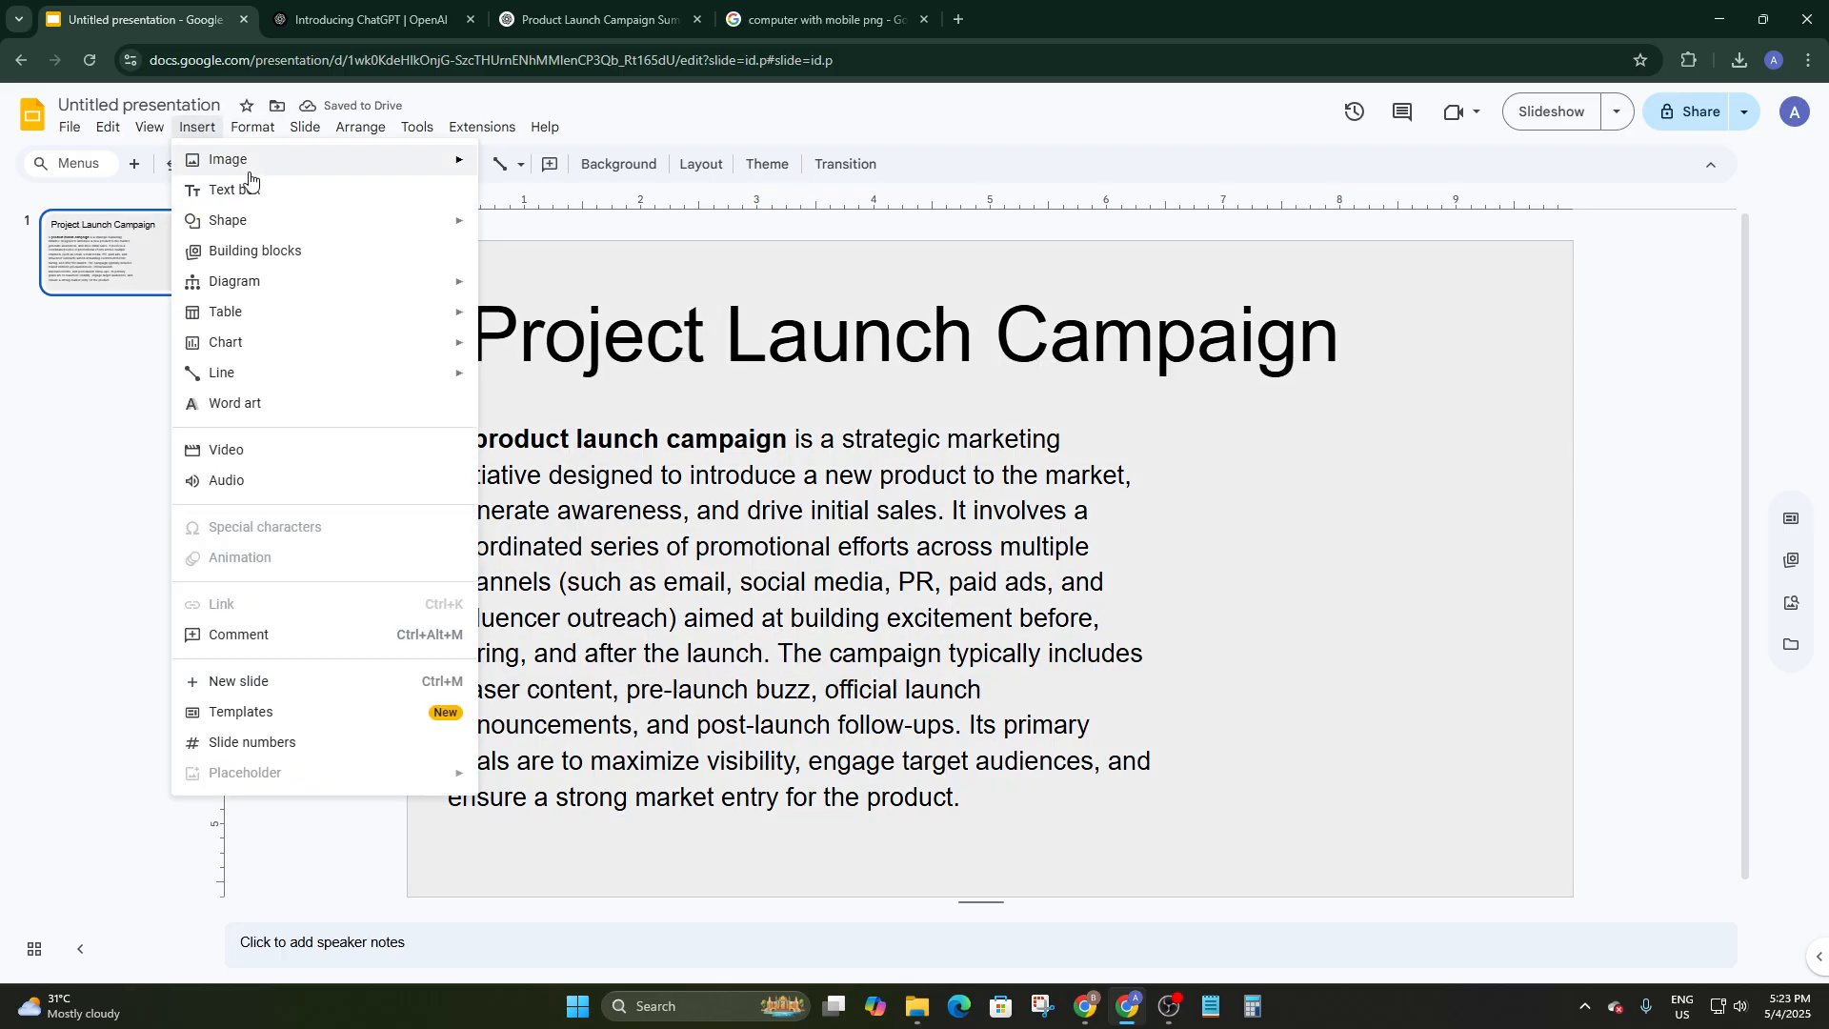
{"action": "mouse_move", "coordinate": [238, 160]}
{"action": "left_click", "coordinate": [533, 167]}
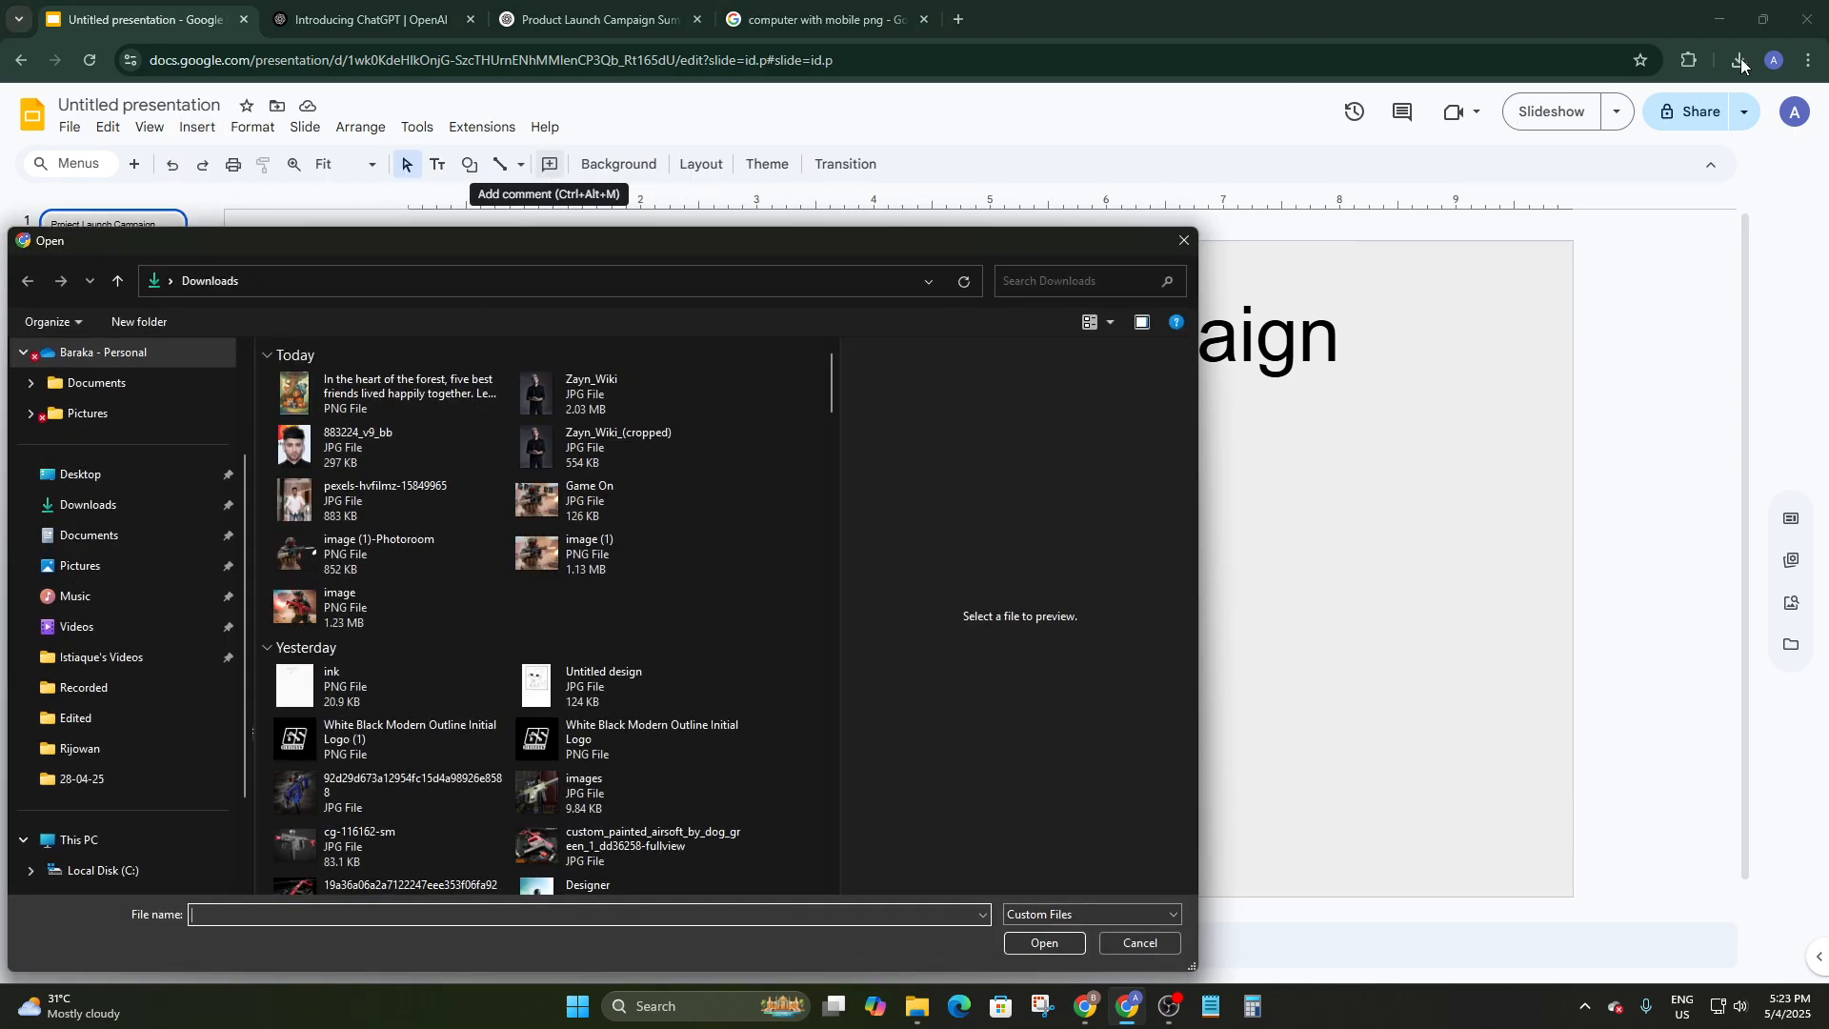
{"action": "mouse_move", "coordinate": [916, 1005]}
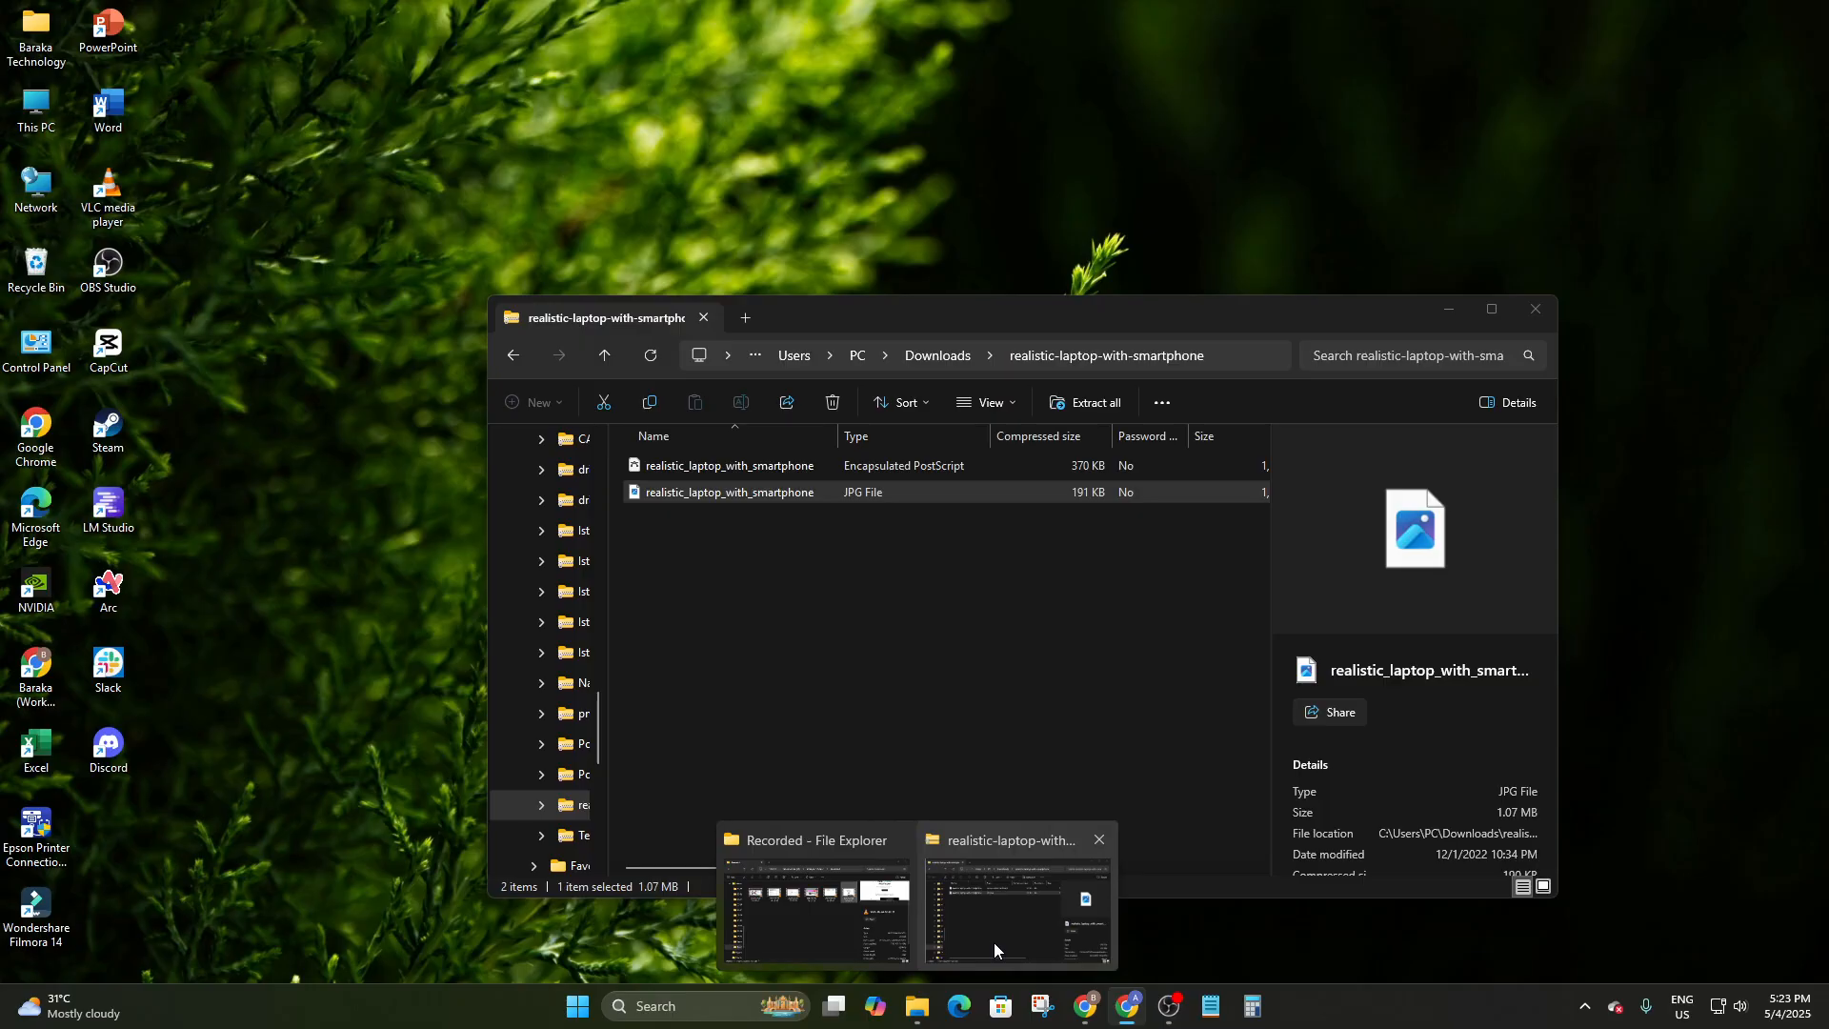
{"action": "left_click", "coordinate": [994, 943]}
{"action": "left_click", "coordinate": [938, 354]}
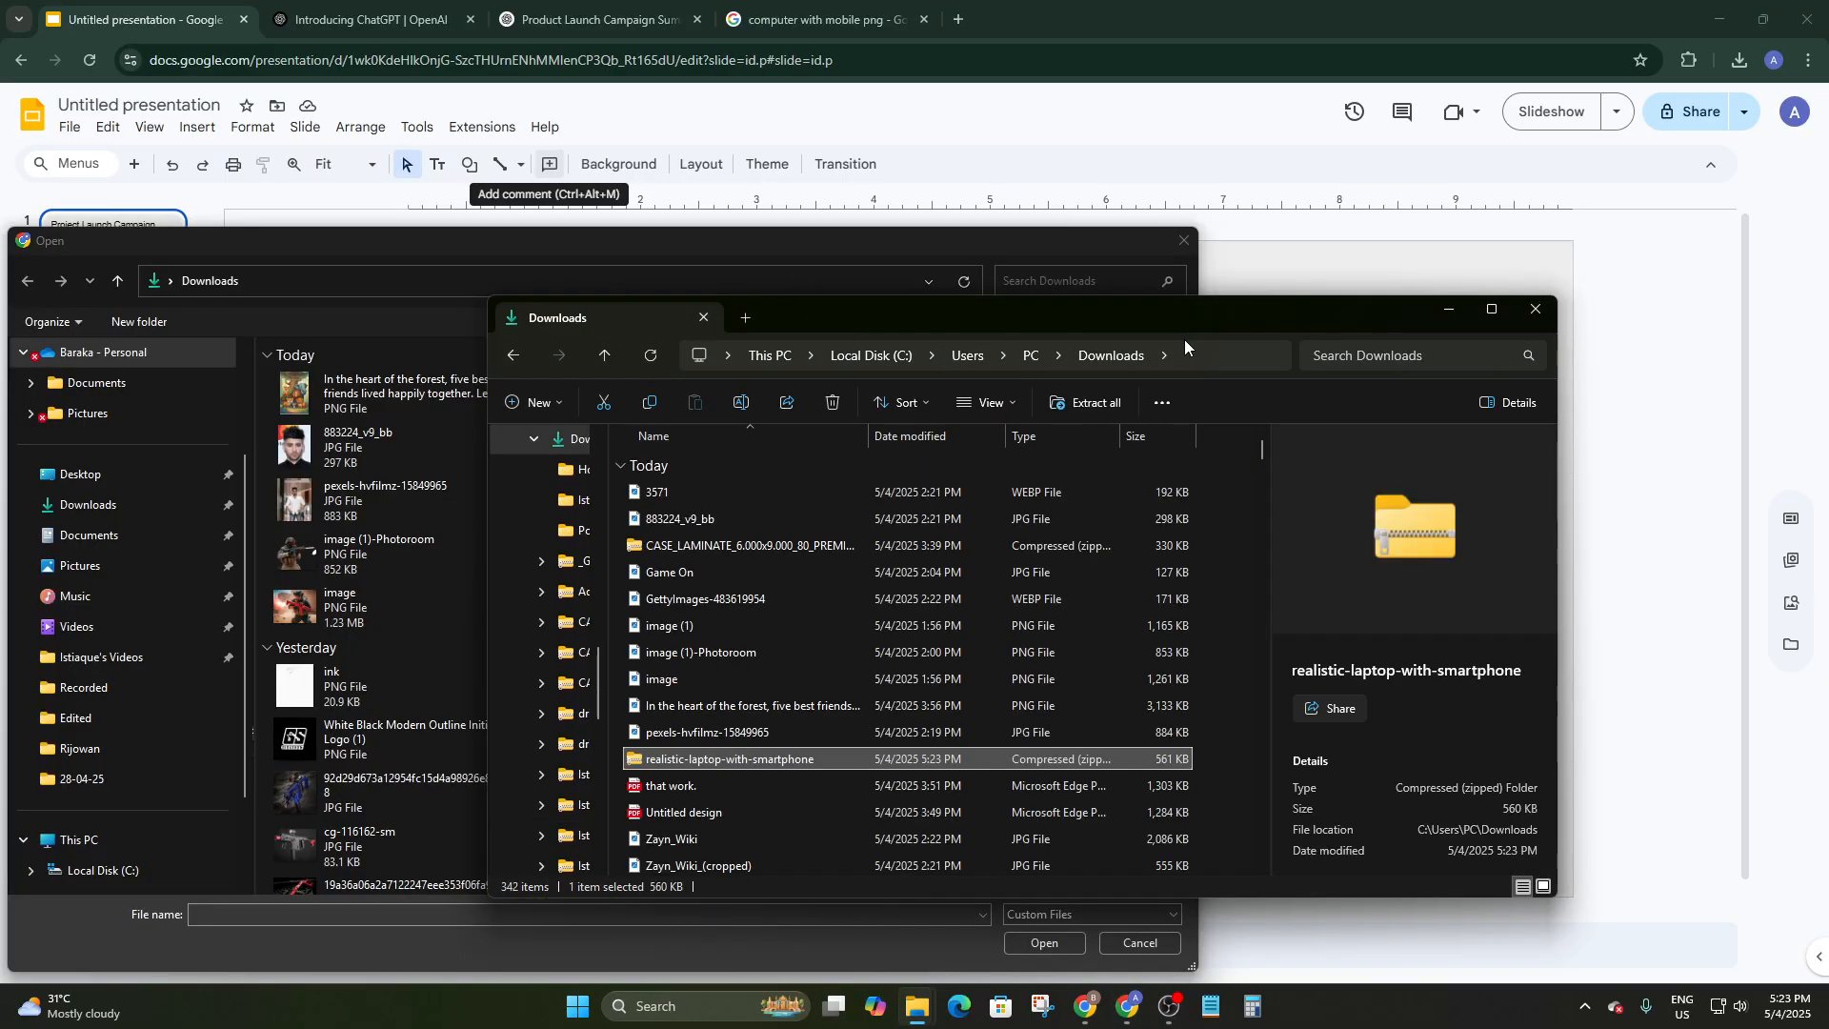
{"action": "left_click", "coordinate": [825, 756]}
{"action": "double_click", "coordinate": [827, 757]}
{"action": "double_click", "coordinate": [851, 760]}
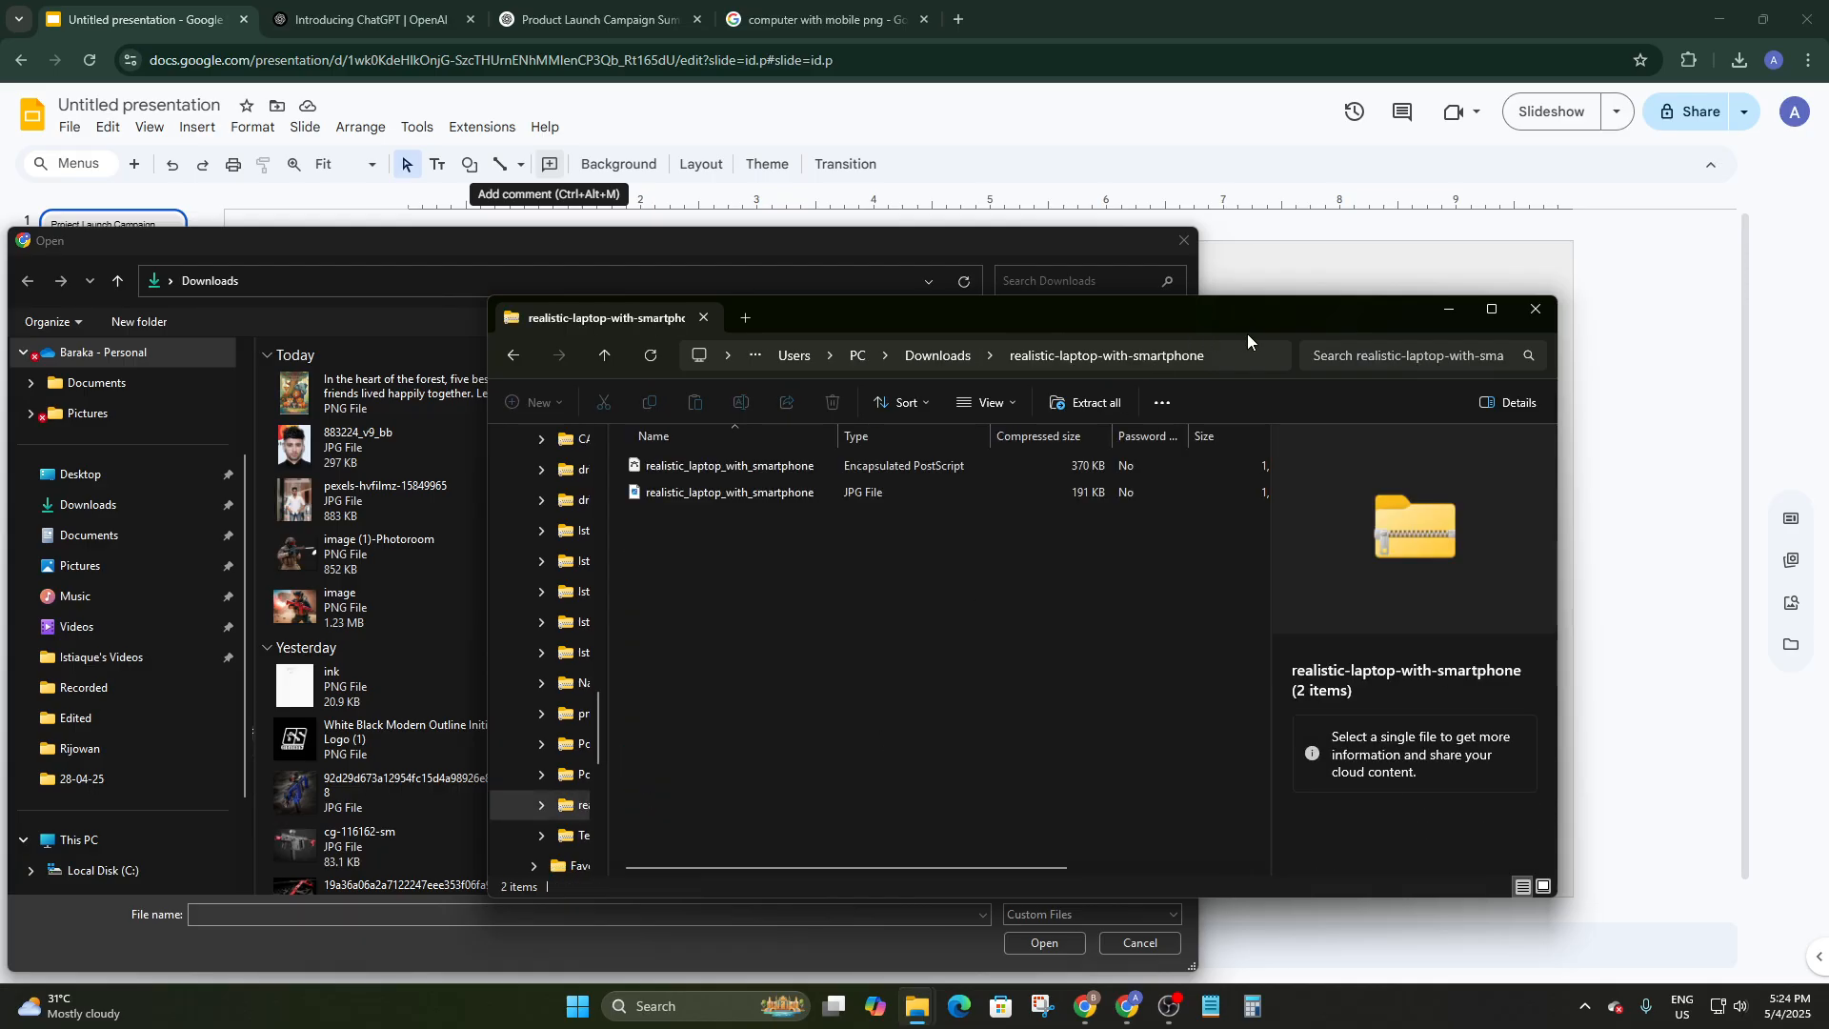
{"action": "left_click", "coordinate": [1237, 355]}
{"action": "key", "text": "ctrl+c"}
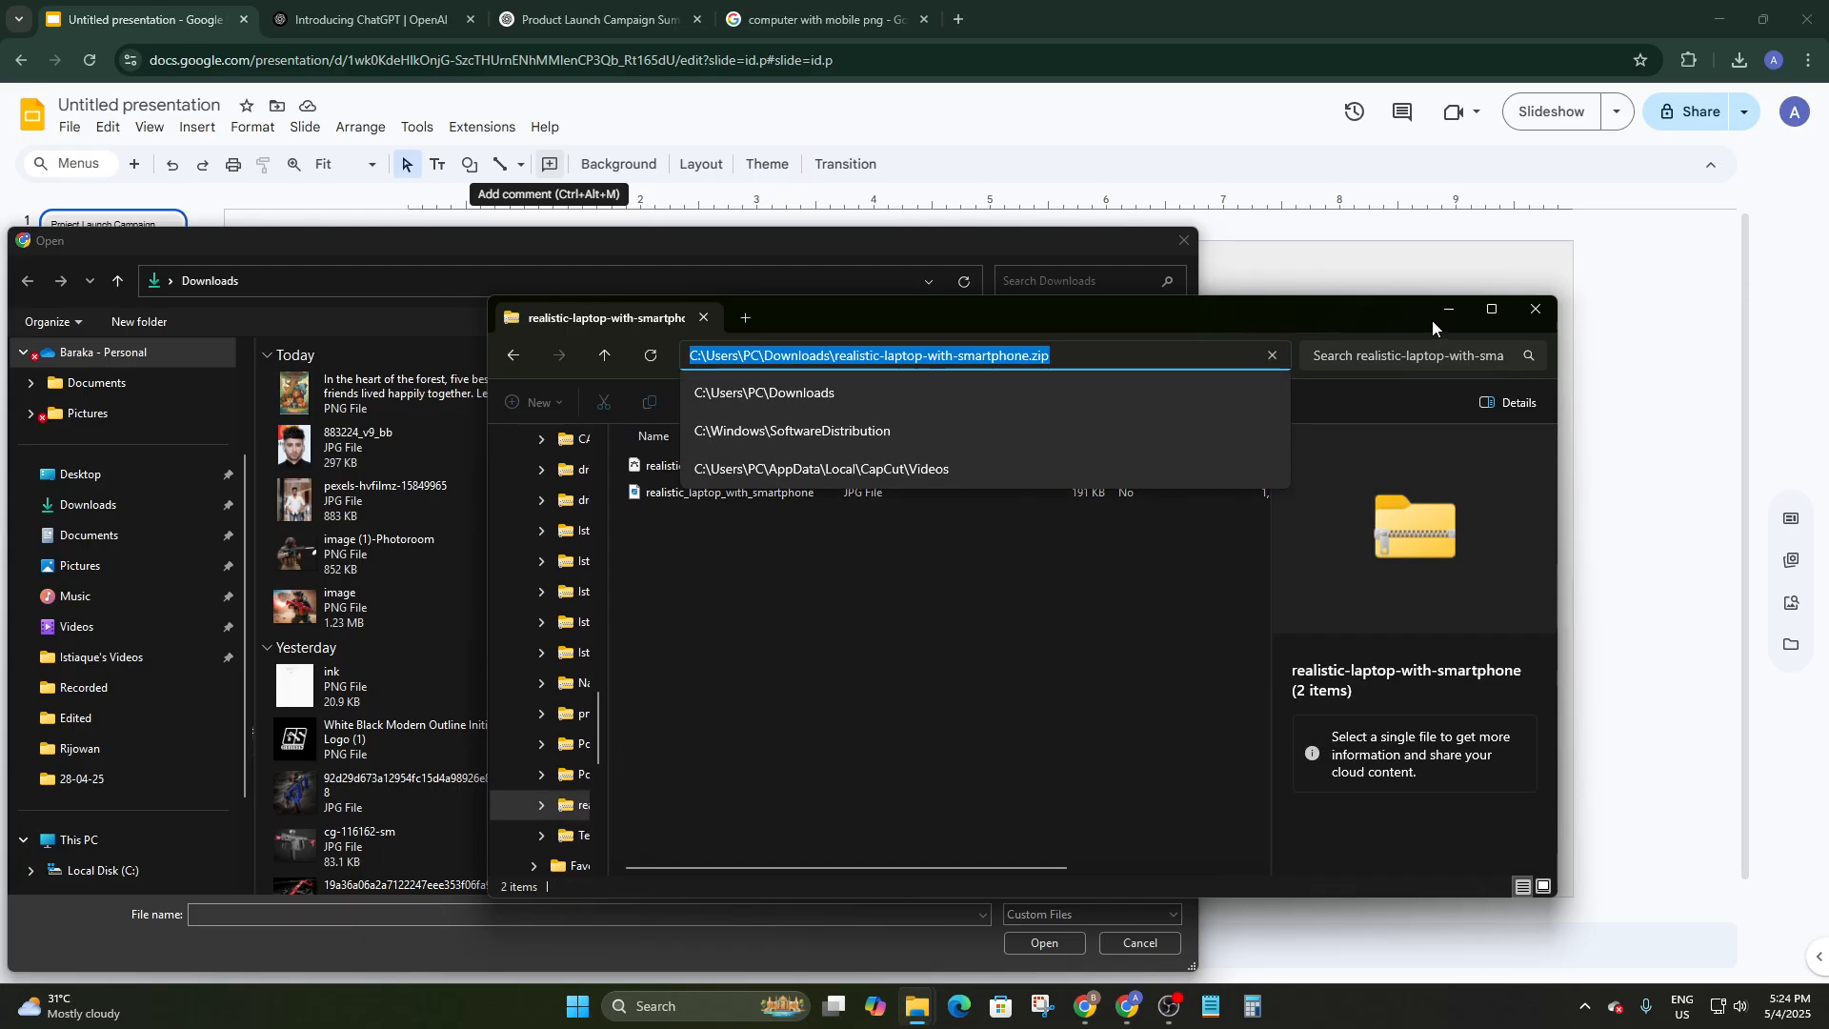
{"action": "left_click", "coordinate": [1447, 311]}
Go to the copied archive path in the upload dialog and insert the realistic_laptop_with_smartphone JPG into the slide
{"action": "left_click", "coordinate": [476, 282]}
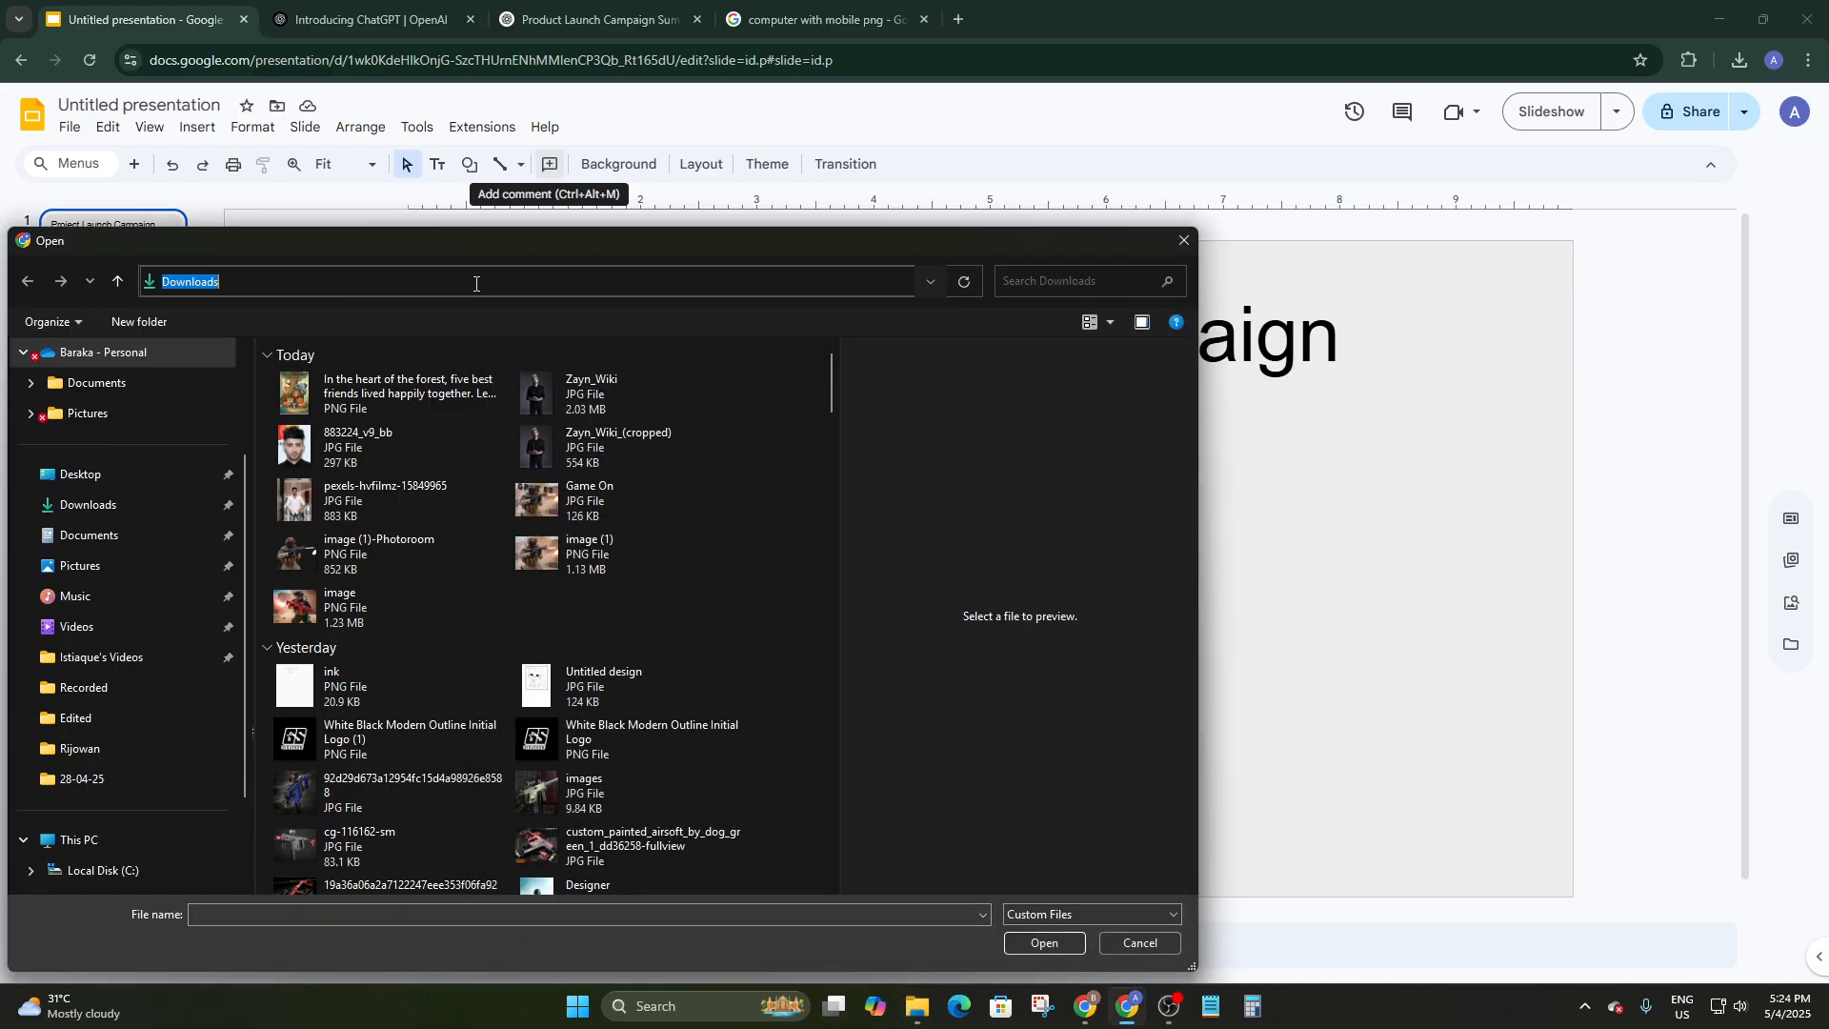
{"action": "key", "text": "ctrl+v"}
{"action": "key", "text": "Return"}
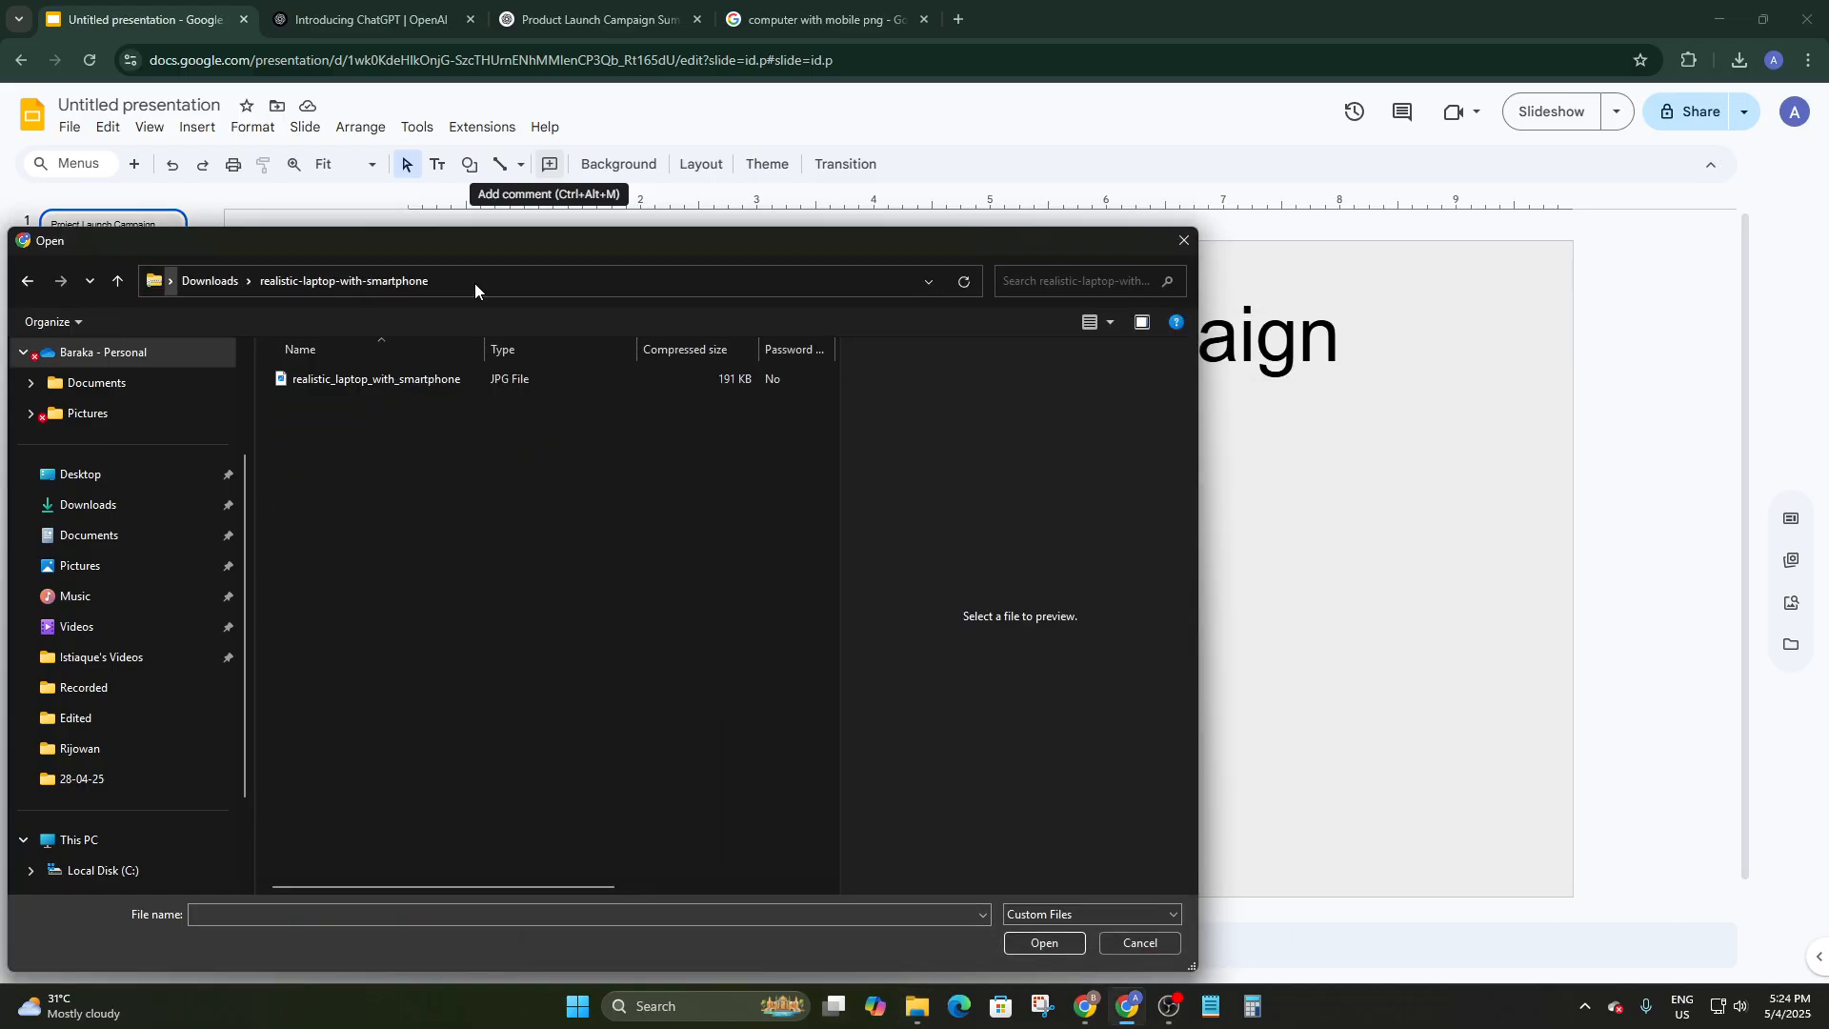
{"action": "double_click", "coordinate": [413, 379]}
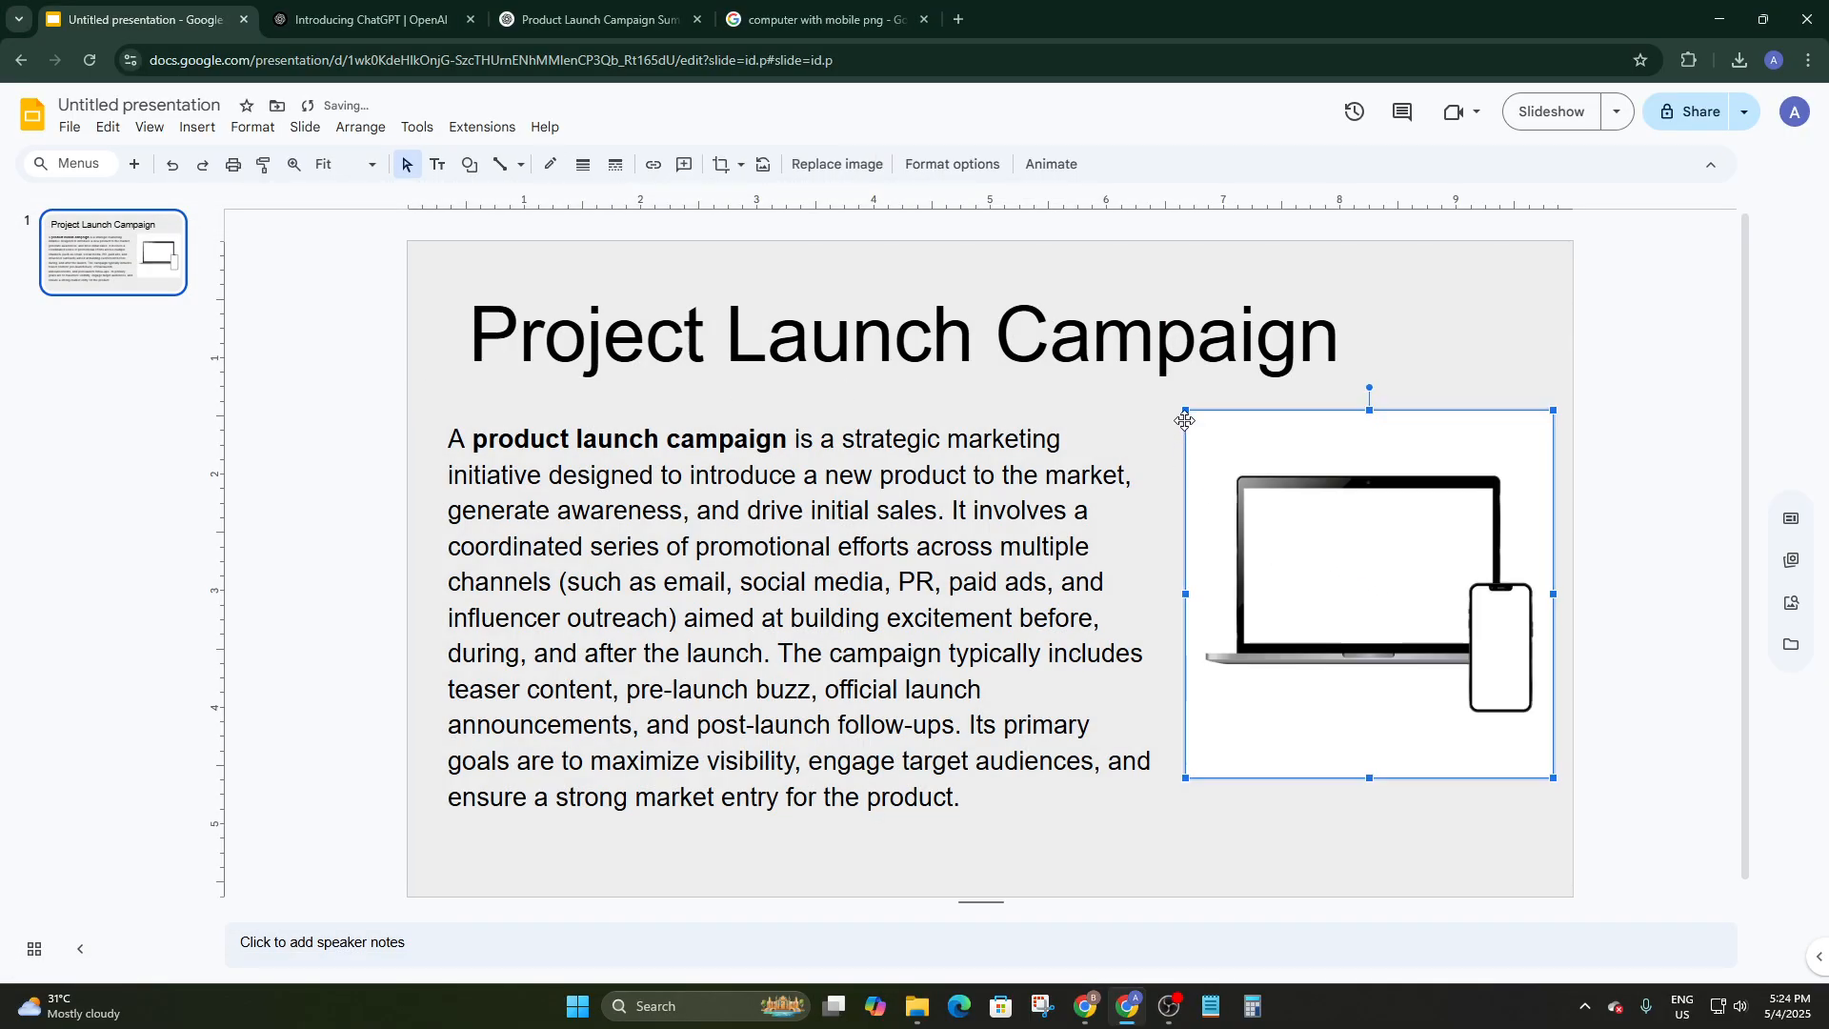
Move the laptop-with-smartphone image slightly down beside the description and deselect it
{"action": "mouse_move", "coordinate": [1185, 410]}
{"action": "left_mouse_down"}
{"action": "mouse_move", "coordinate": [1213, 470]}
{"action": "mouse_move", "coordinate": [1186, 414]}
{"action": "left_mouse_up"}
{"action": "left_click", "coordinate": [1566, 741]}
{"action": "left_click_drag", "start_coordinate": [1347, 719], "coordinate": [1344, 755]}
{"action": "left_click", "coordinate": [1637, 681]}
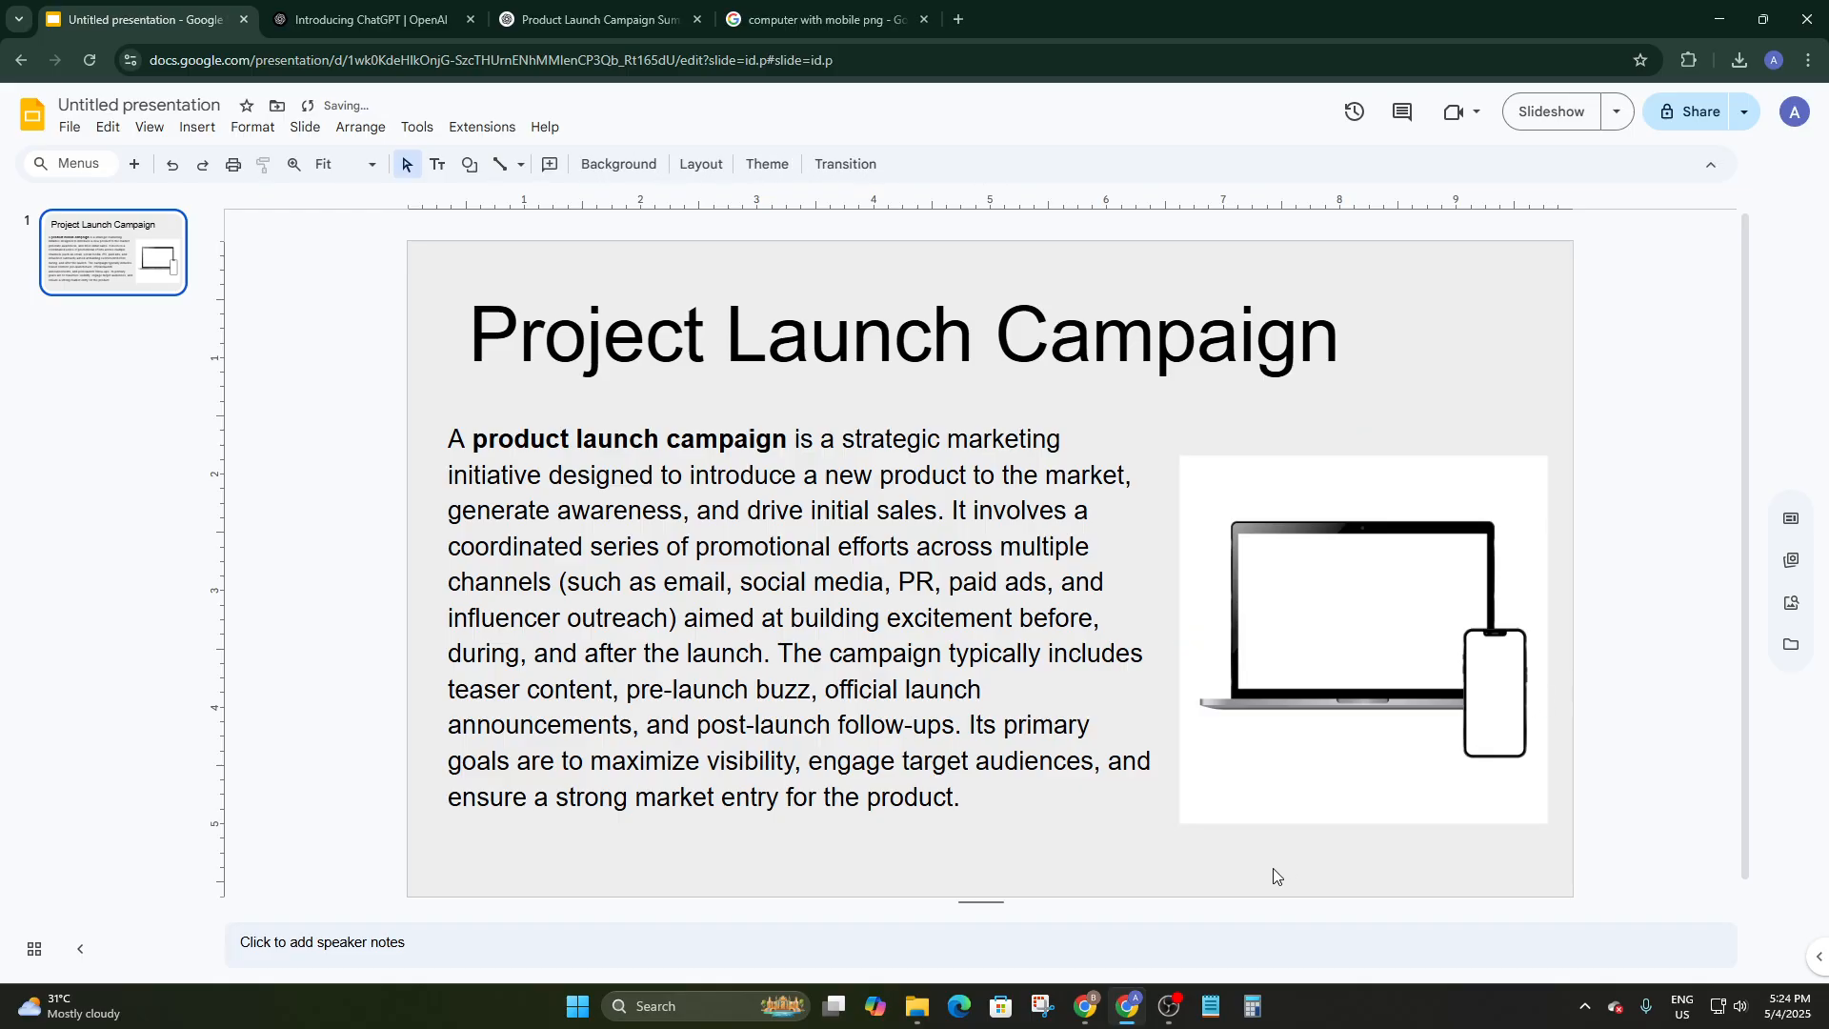
Change the slide's background color to white so it matches the image background
{"action": "left_click", "coordinate": [638, 171]}
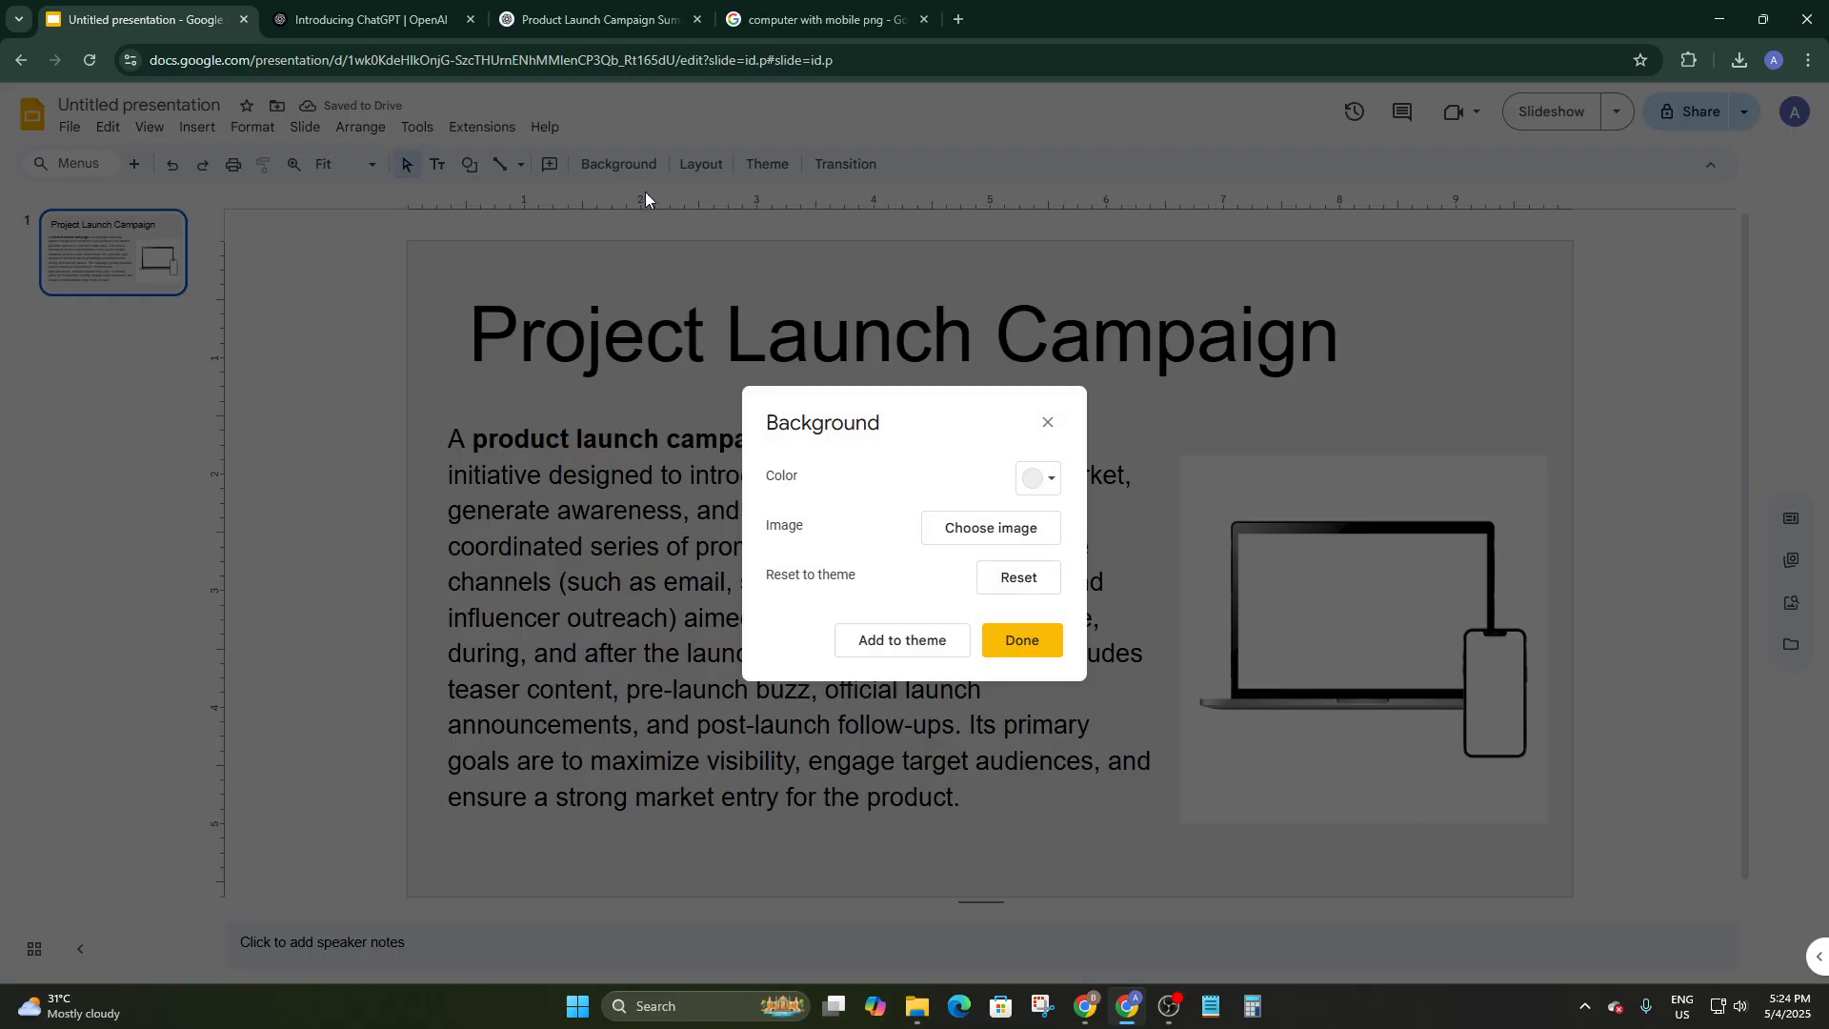
{"action": "left_click", "coordinate": [1039, 477]}
{"action": "left_click", "coordinate": [1060, 578]}
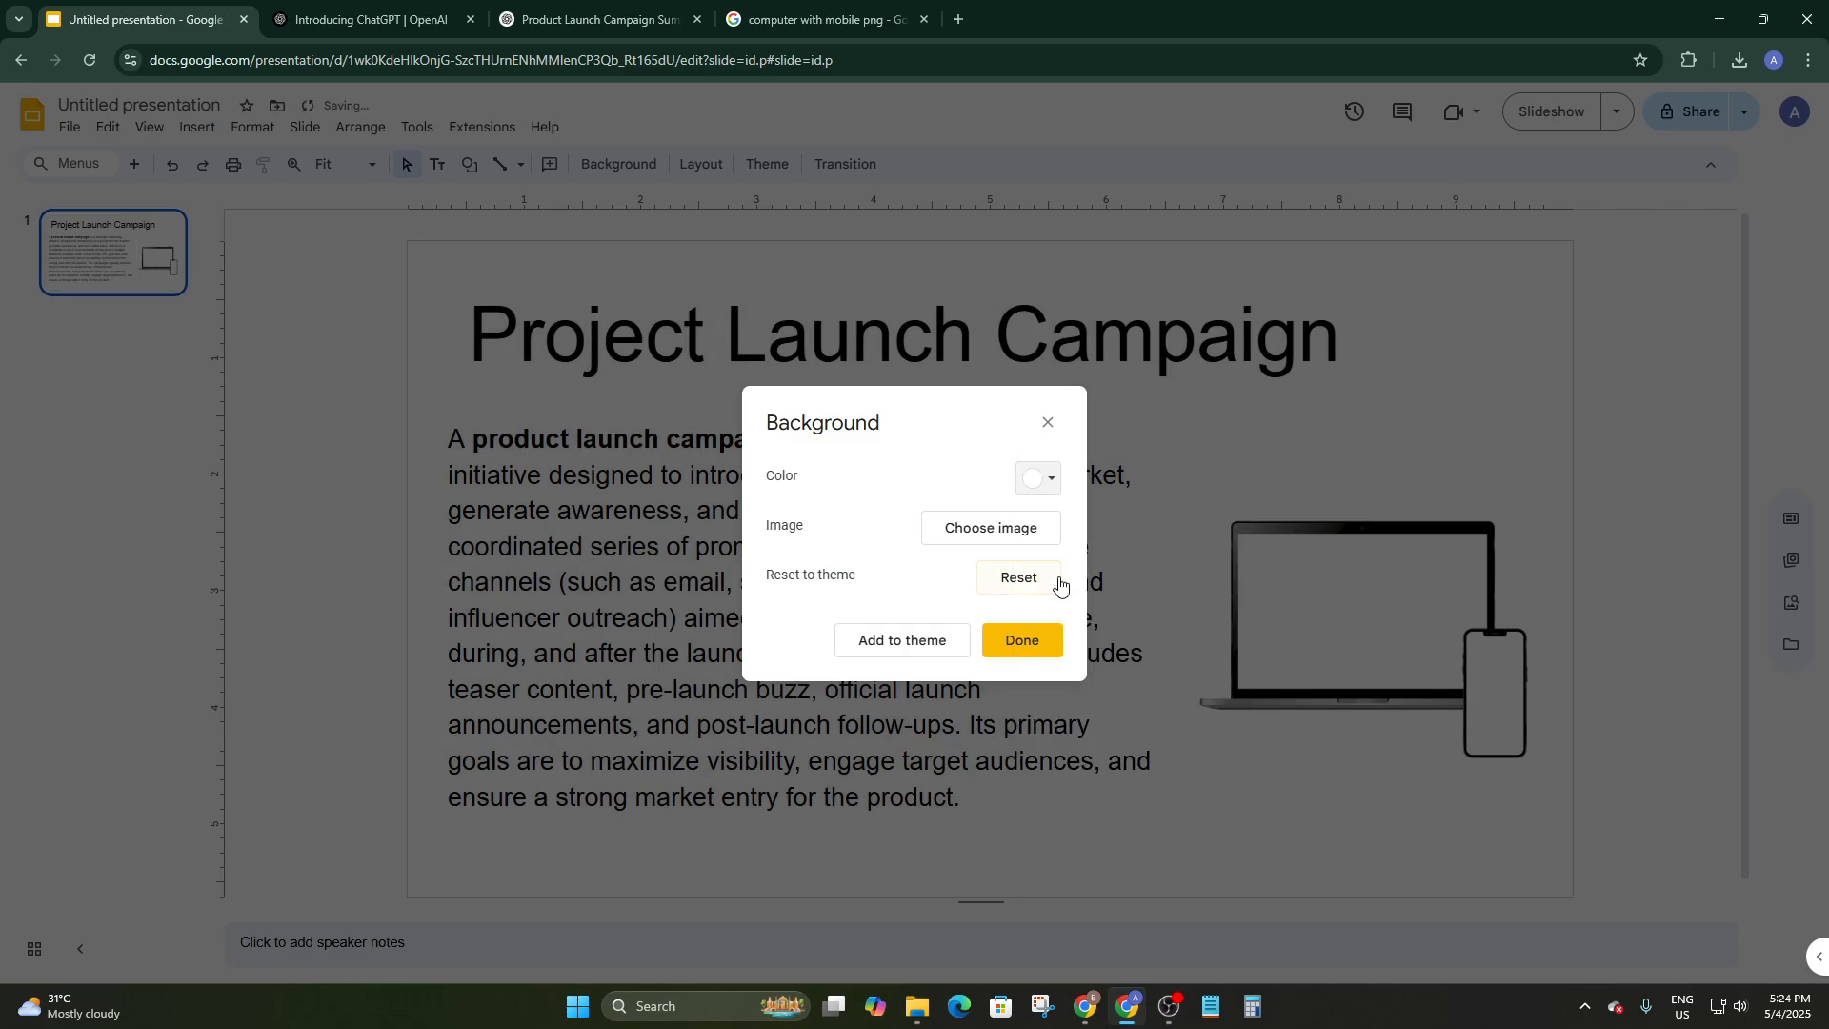
{"action": "left_click", "coordinate": [1046, 637]}
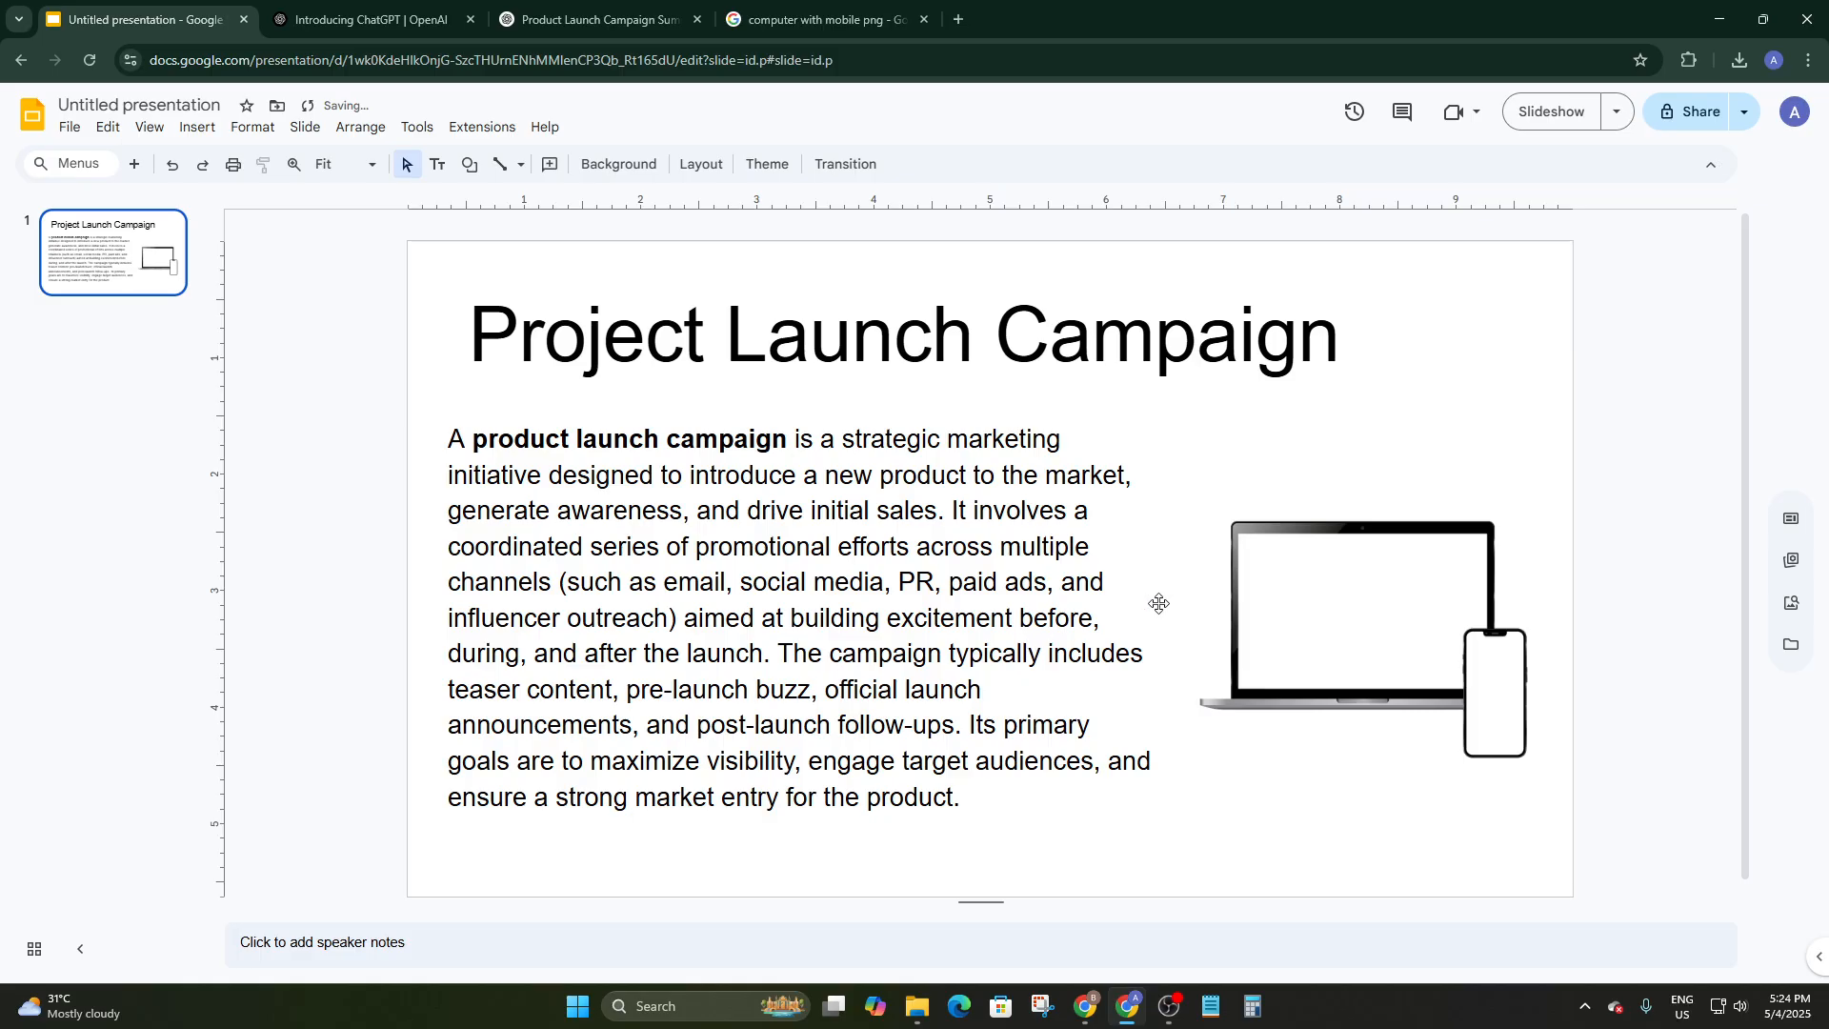
Set the heading's font to Times New Roman and shift the heading so its text lines up with the description's left edge
{"action": "left_click", "coordinate": [620, 361]}
{"action": "left_click_drag", "start_coordinate": [430, 307], "coordinate": [1404, 408]}
{"action": "left_click", "coordinate": [809, 365]}
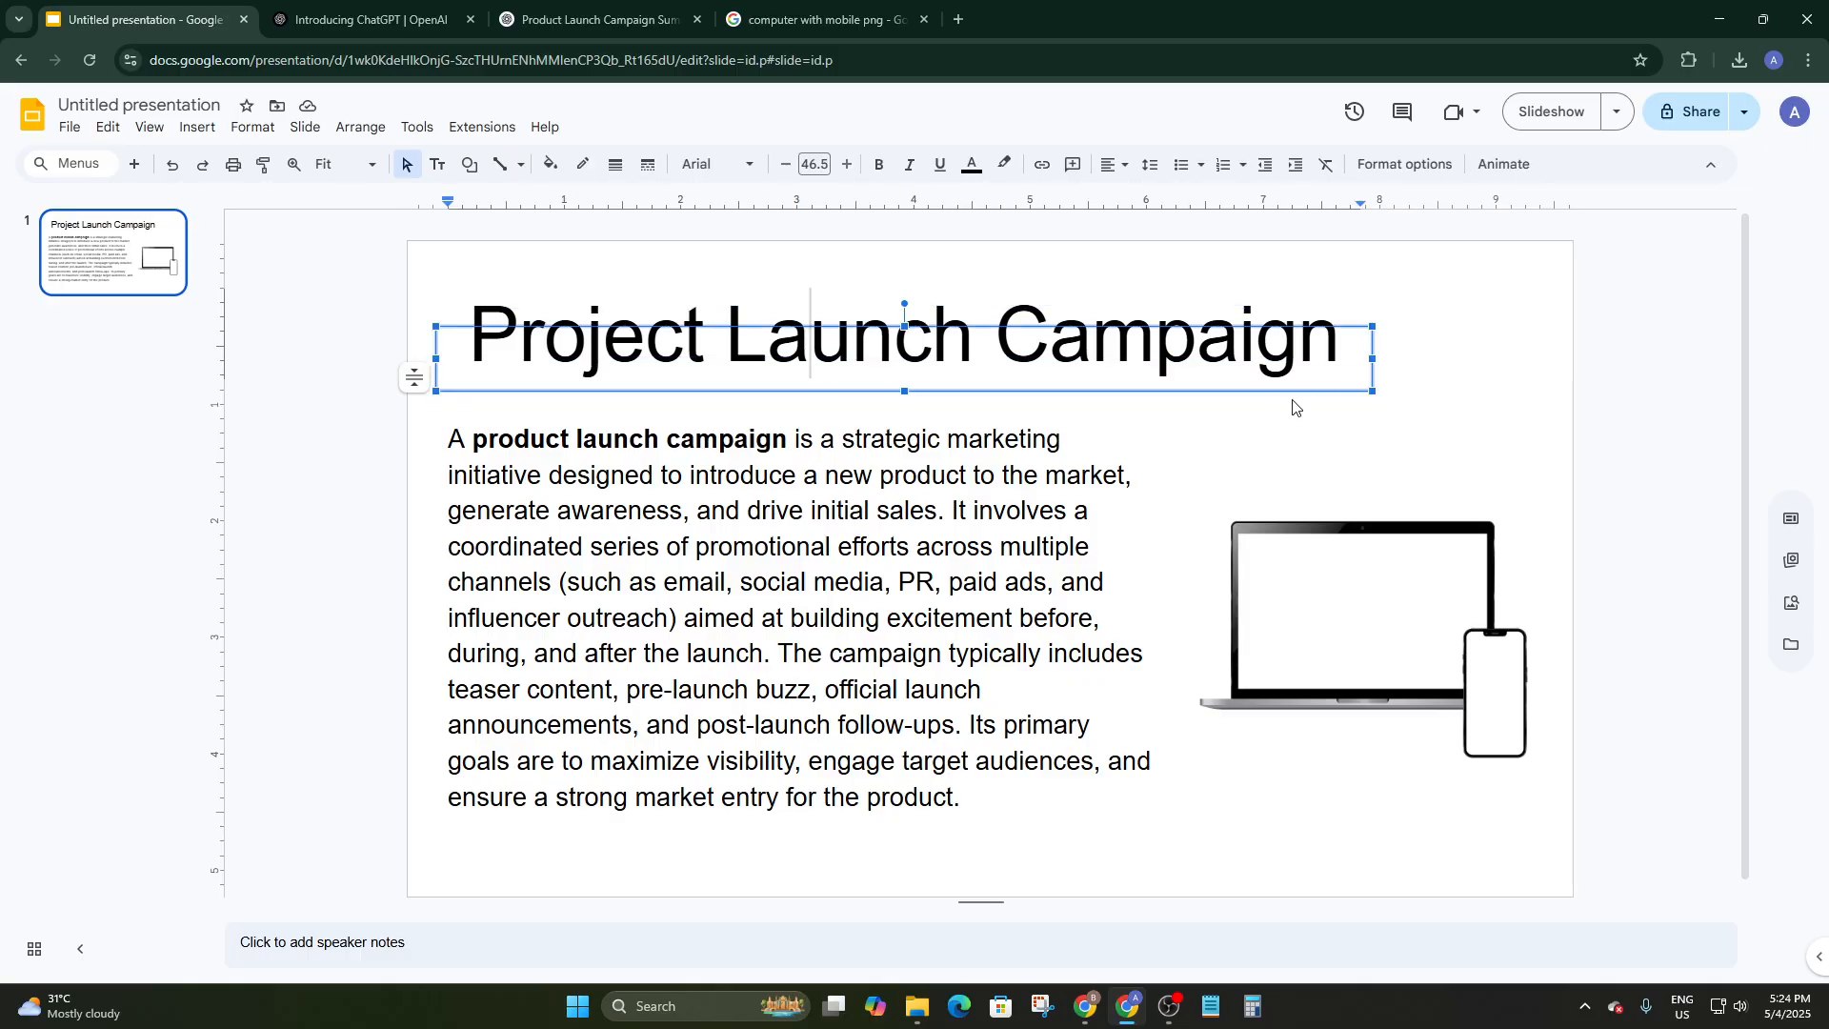
{"action": "left_click", "coordinate": [1353, 362]}
{"action": "key", "text": "ctrl+a"}
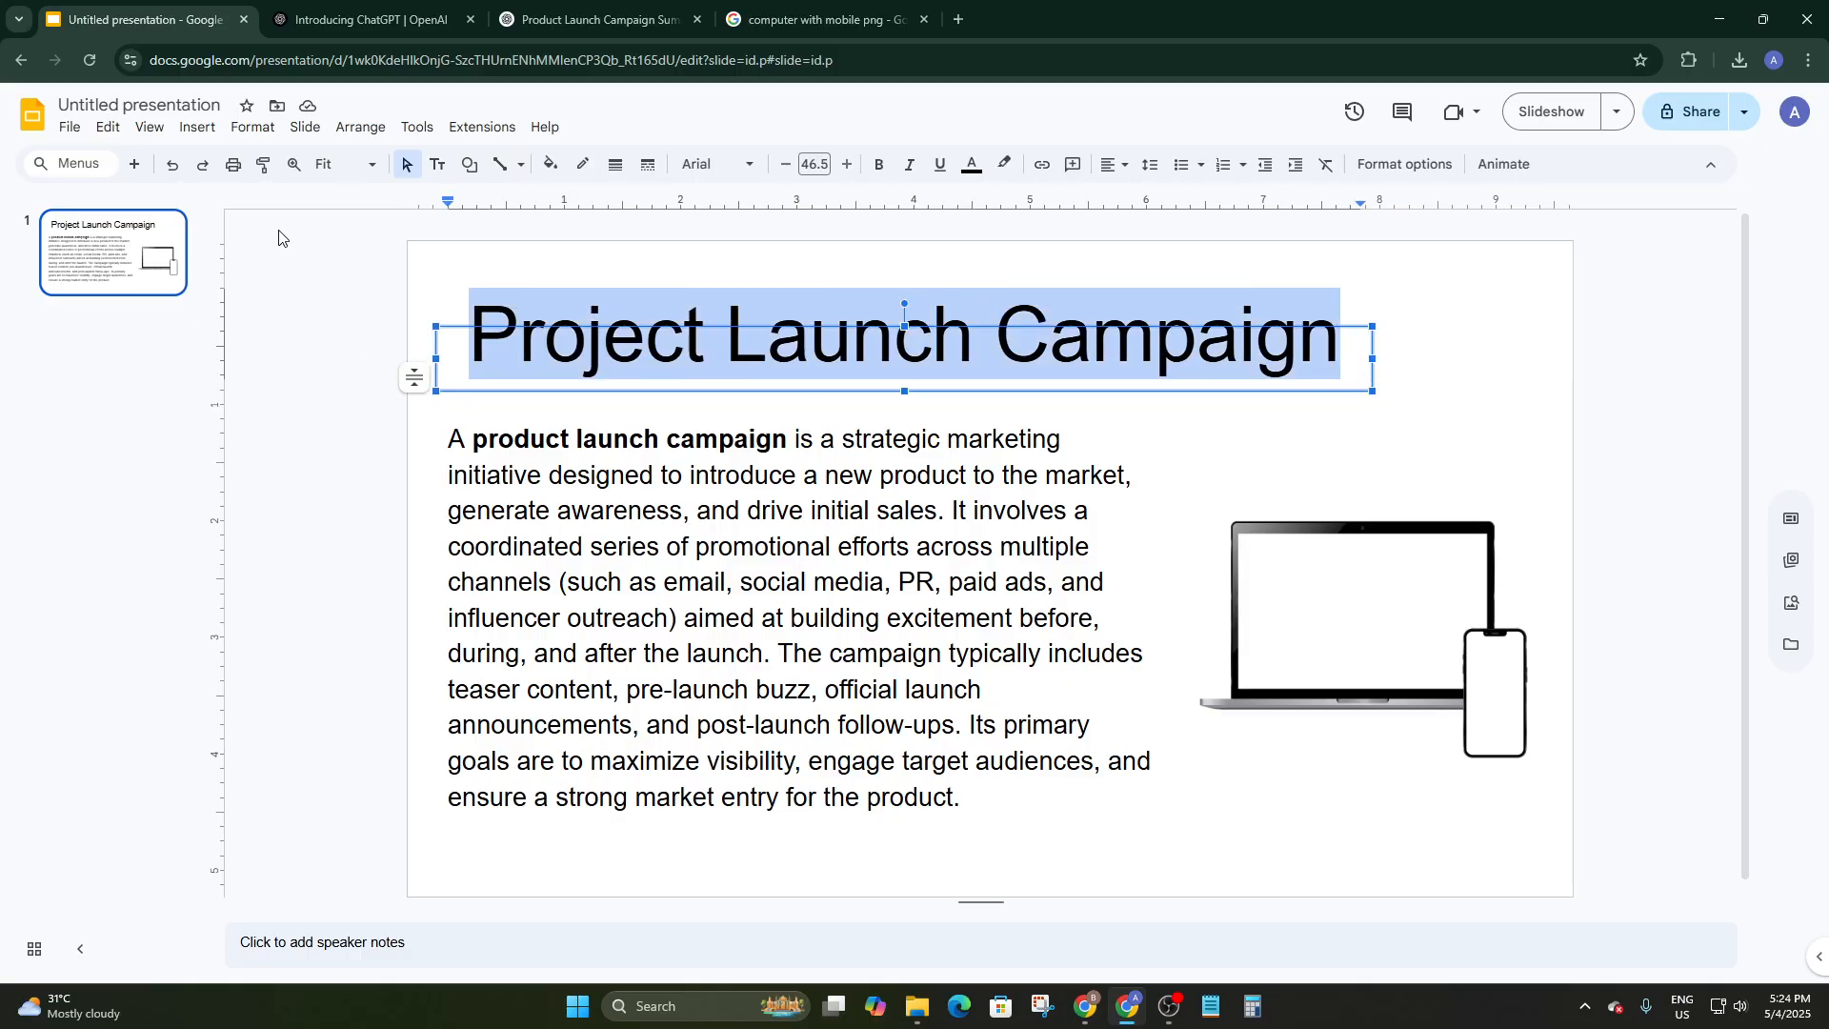
{"action": "left_click", "coordinate": [707, 166]}
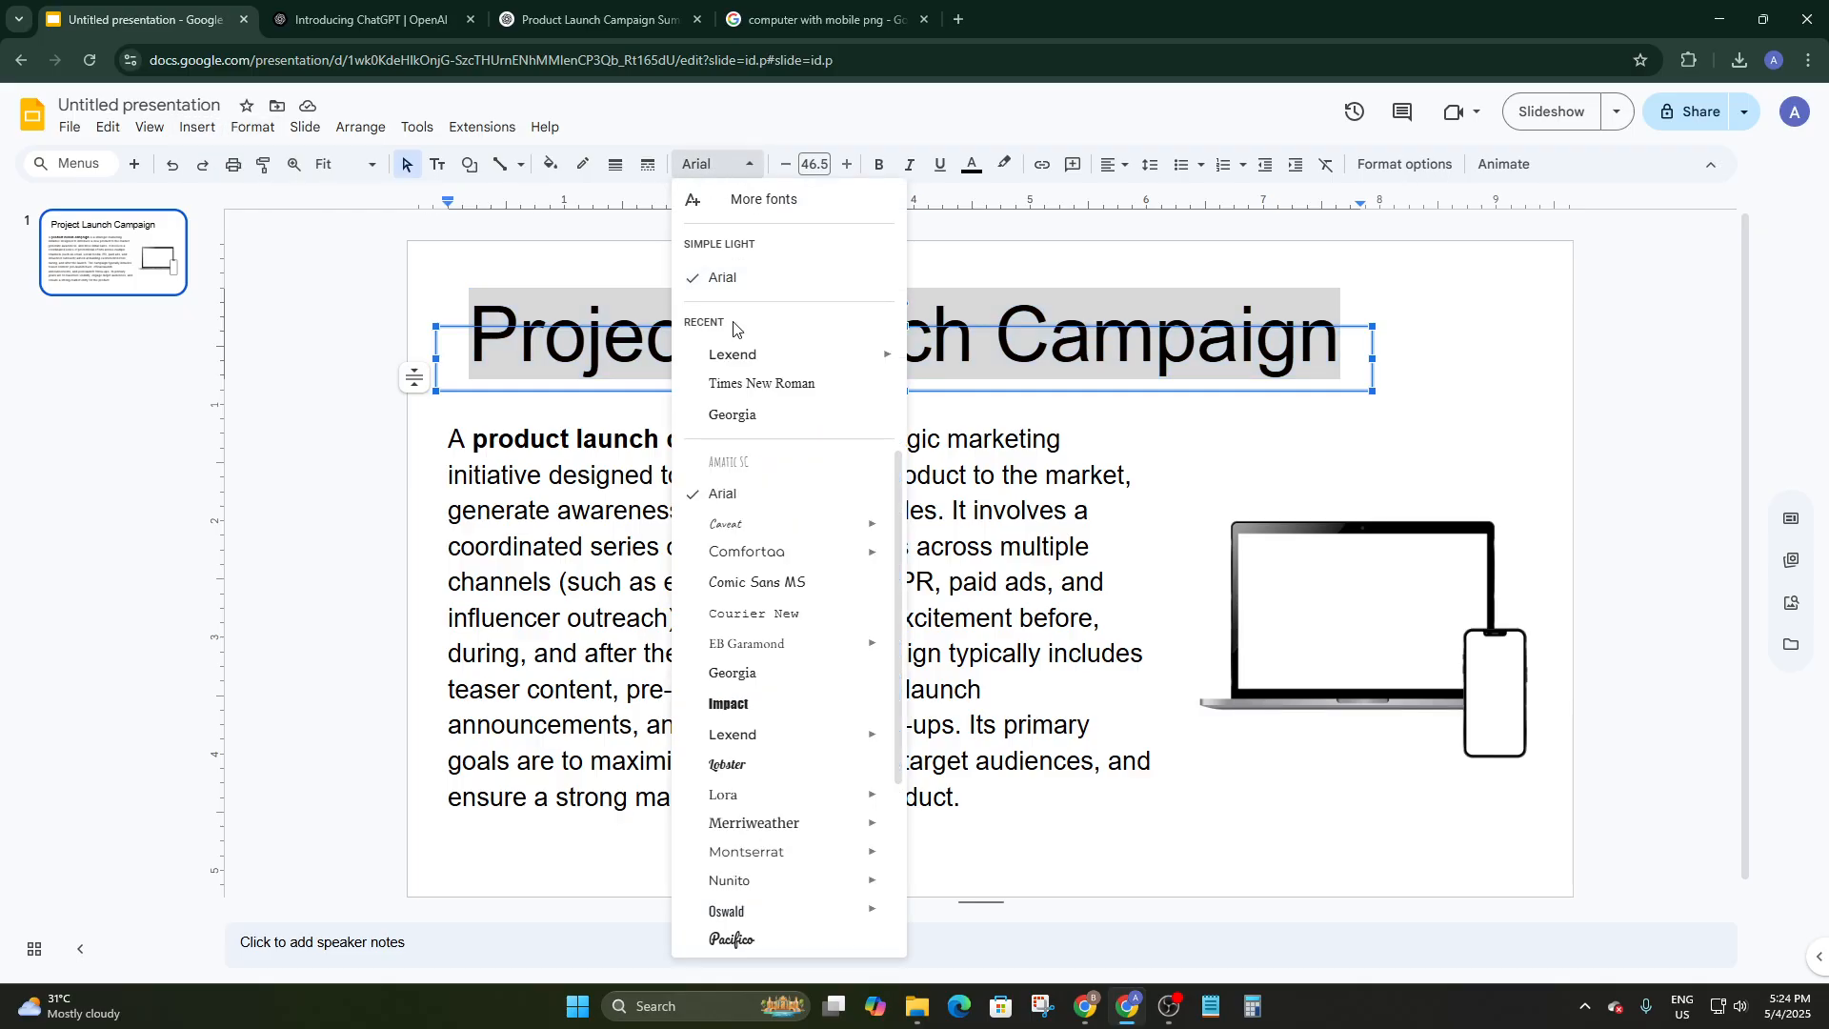
{"action": "left_click", "coordinate": [753, 384]}
{"action": "left_click", "coordinate": [1253, 461]}
{"action": "left_click", "coordinate": [1040, 357]}
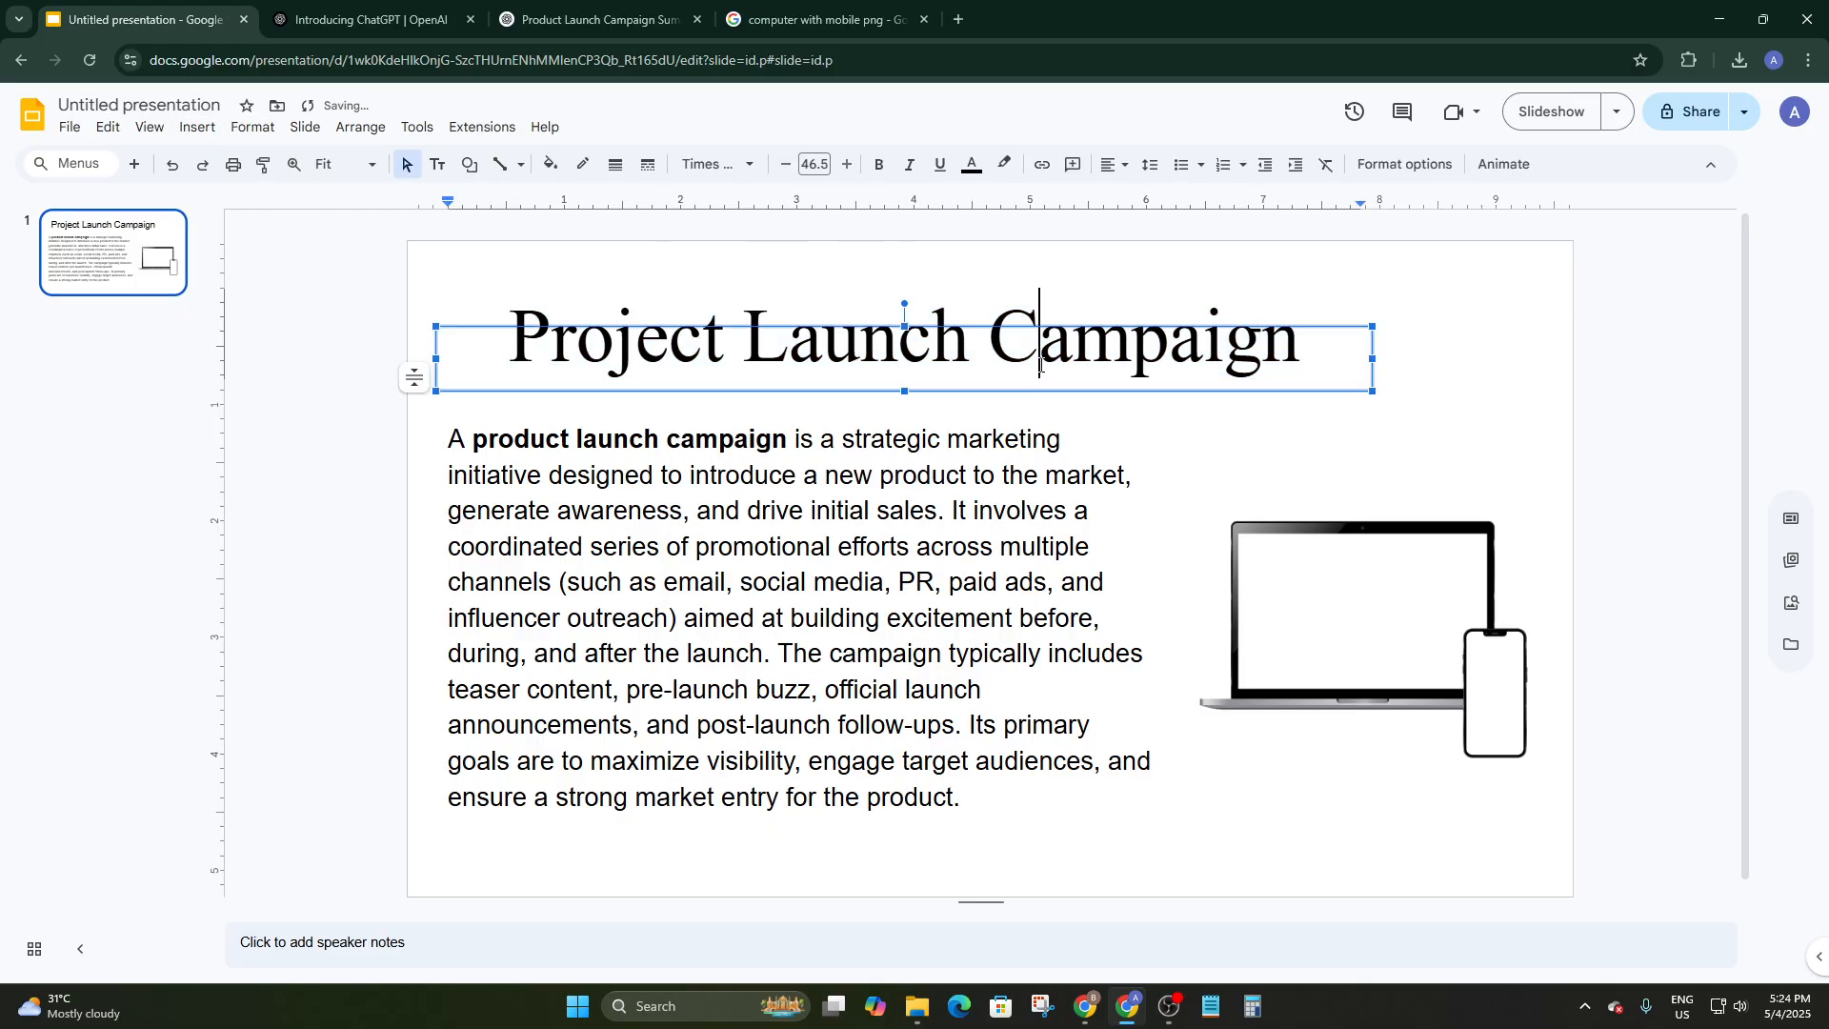
{"action": "left_click_drag", "start_coordinate": [1344, 386], "coordinate": [1278, 388]}
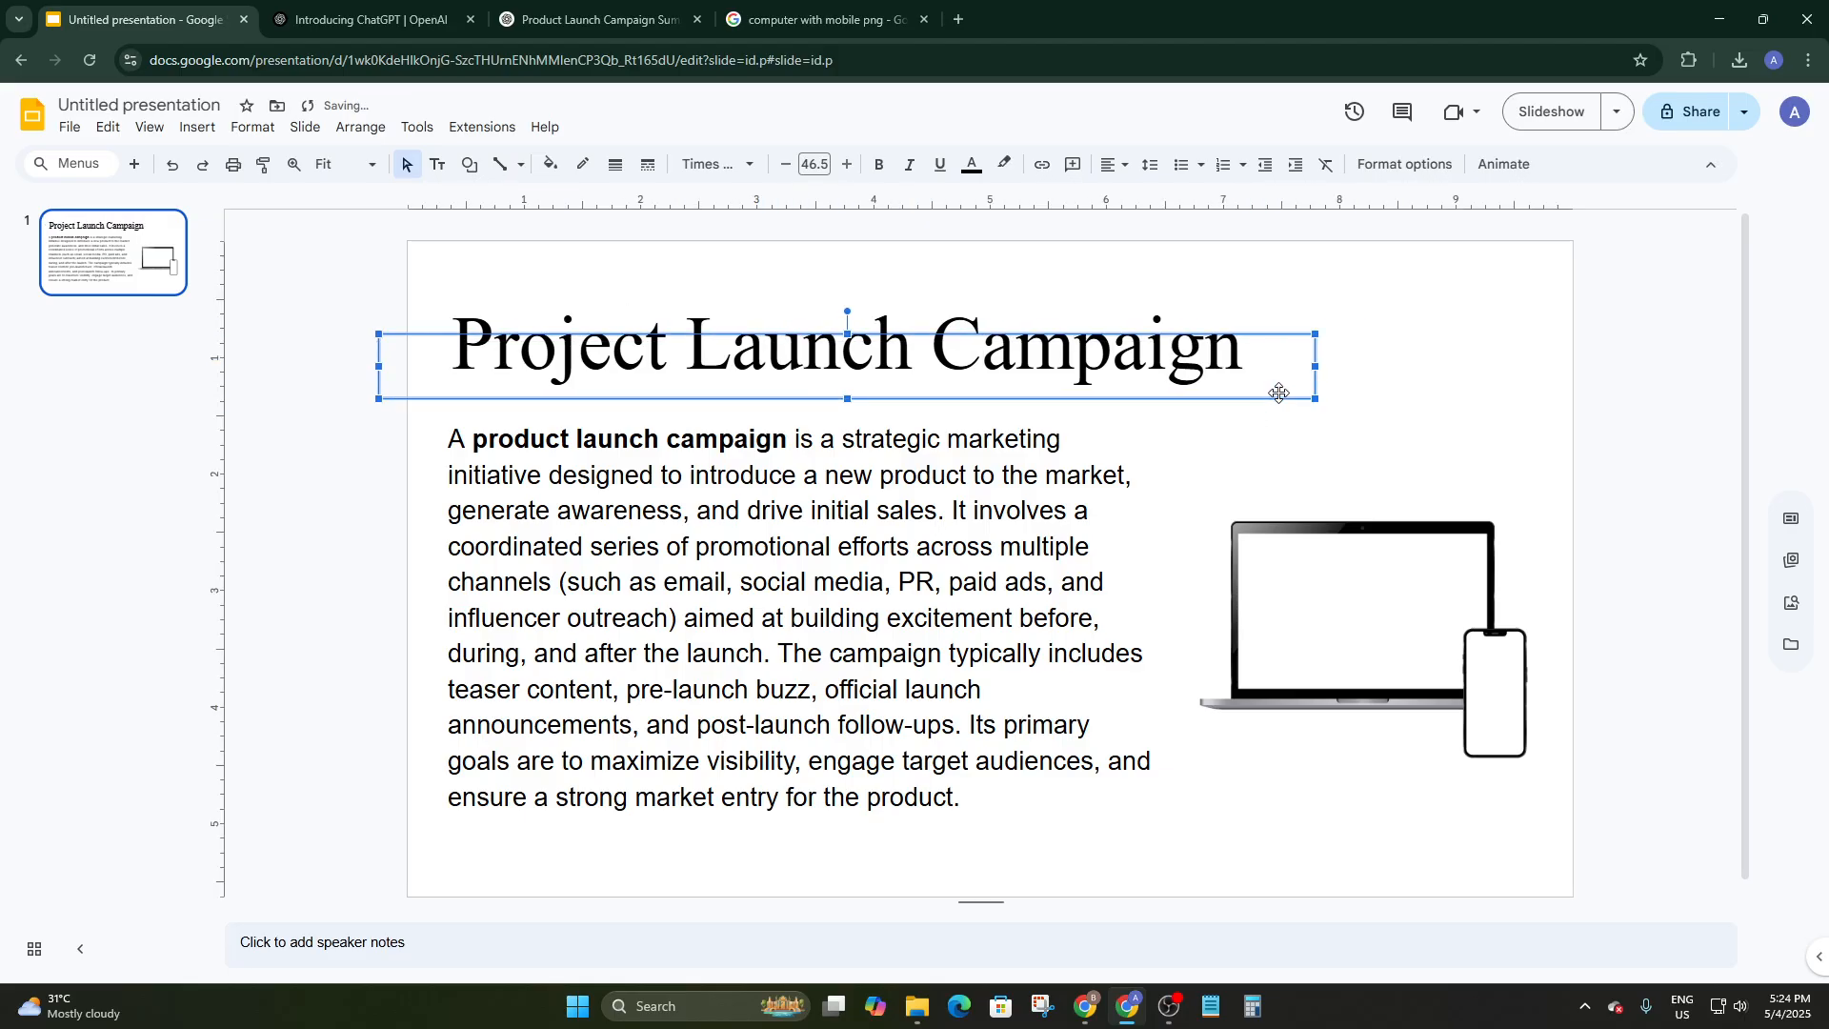
Set the whole description's font to Times New Roman and deselect the text box
{"action": "left_click", "coordinate": [426, 439]}
{"action": "left_click", "coordinate": [455, 445]}
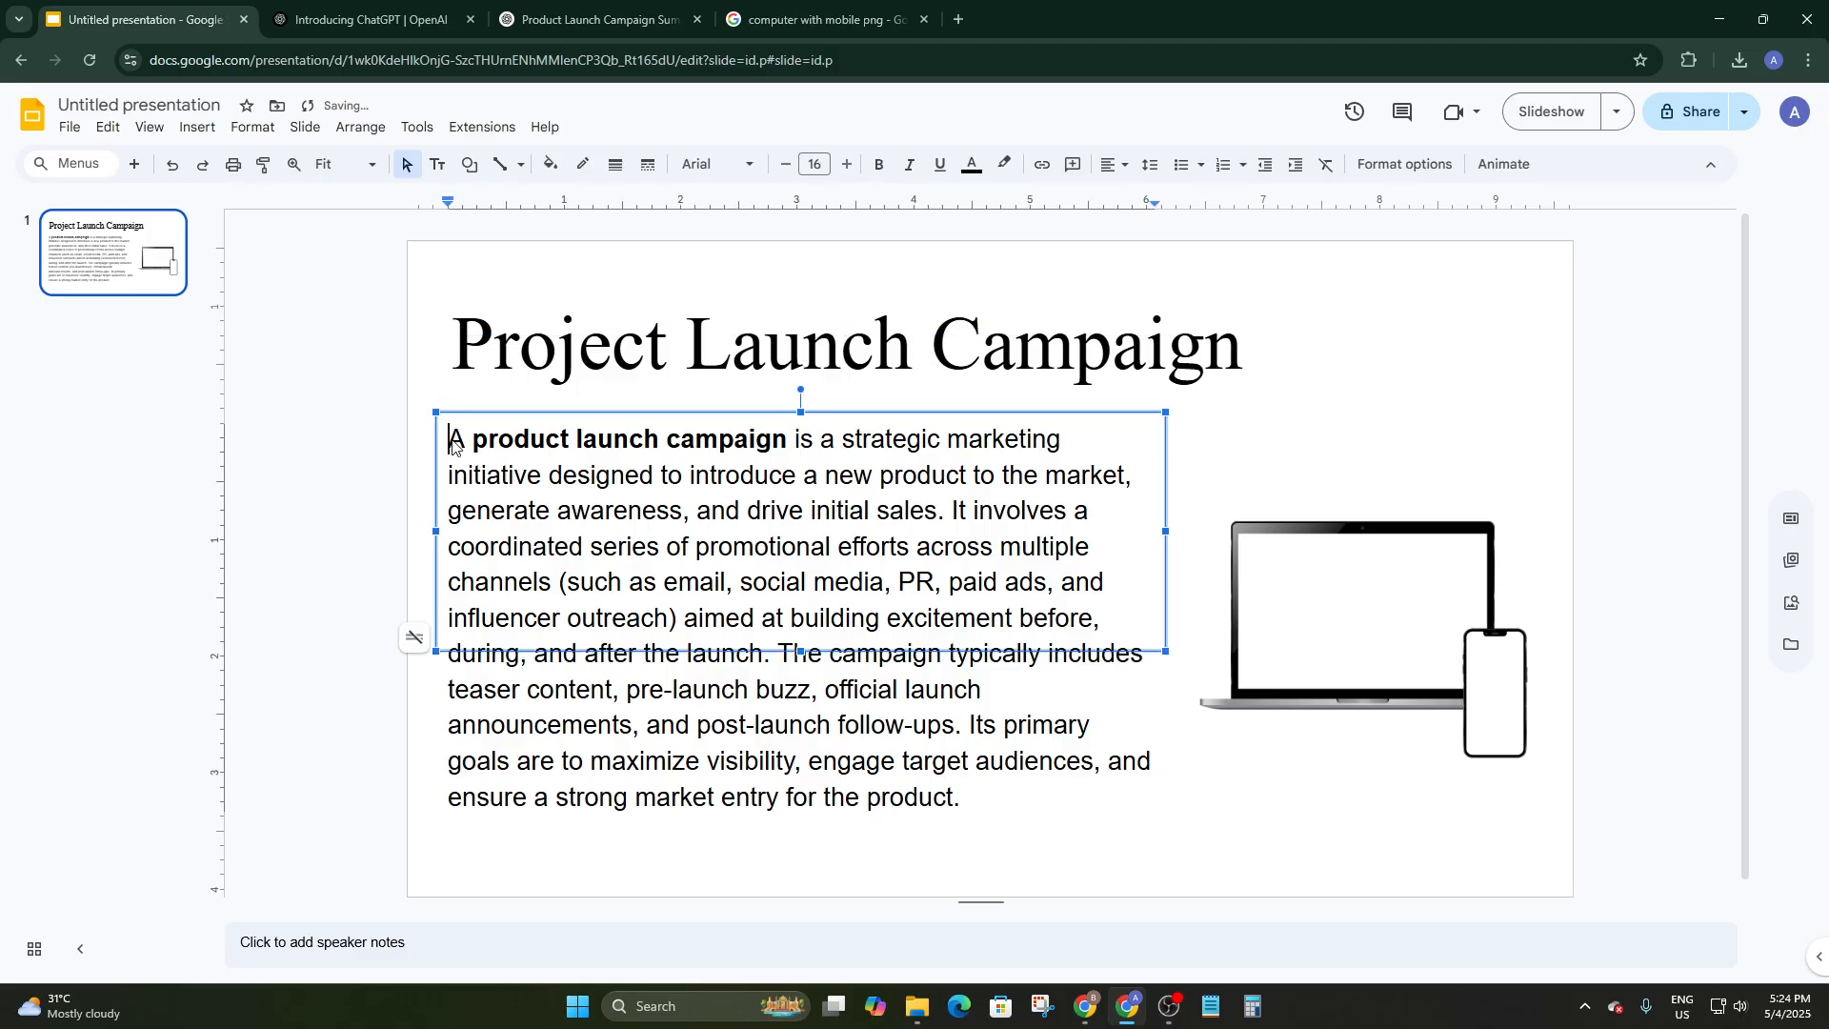
{"action": "key", "text": "ctrl+a"}
{"action": "key", "text": "ctrl+c"}
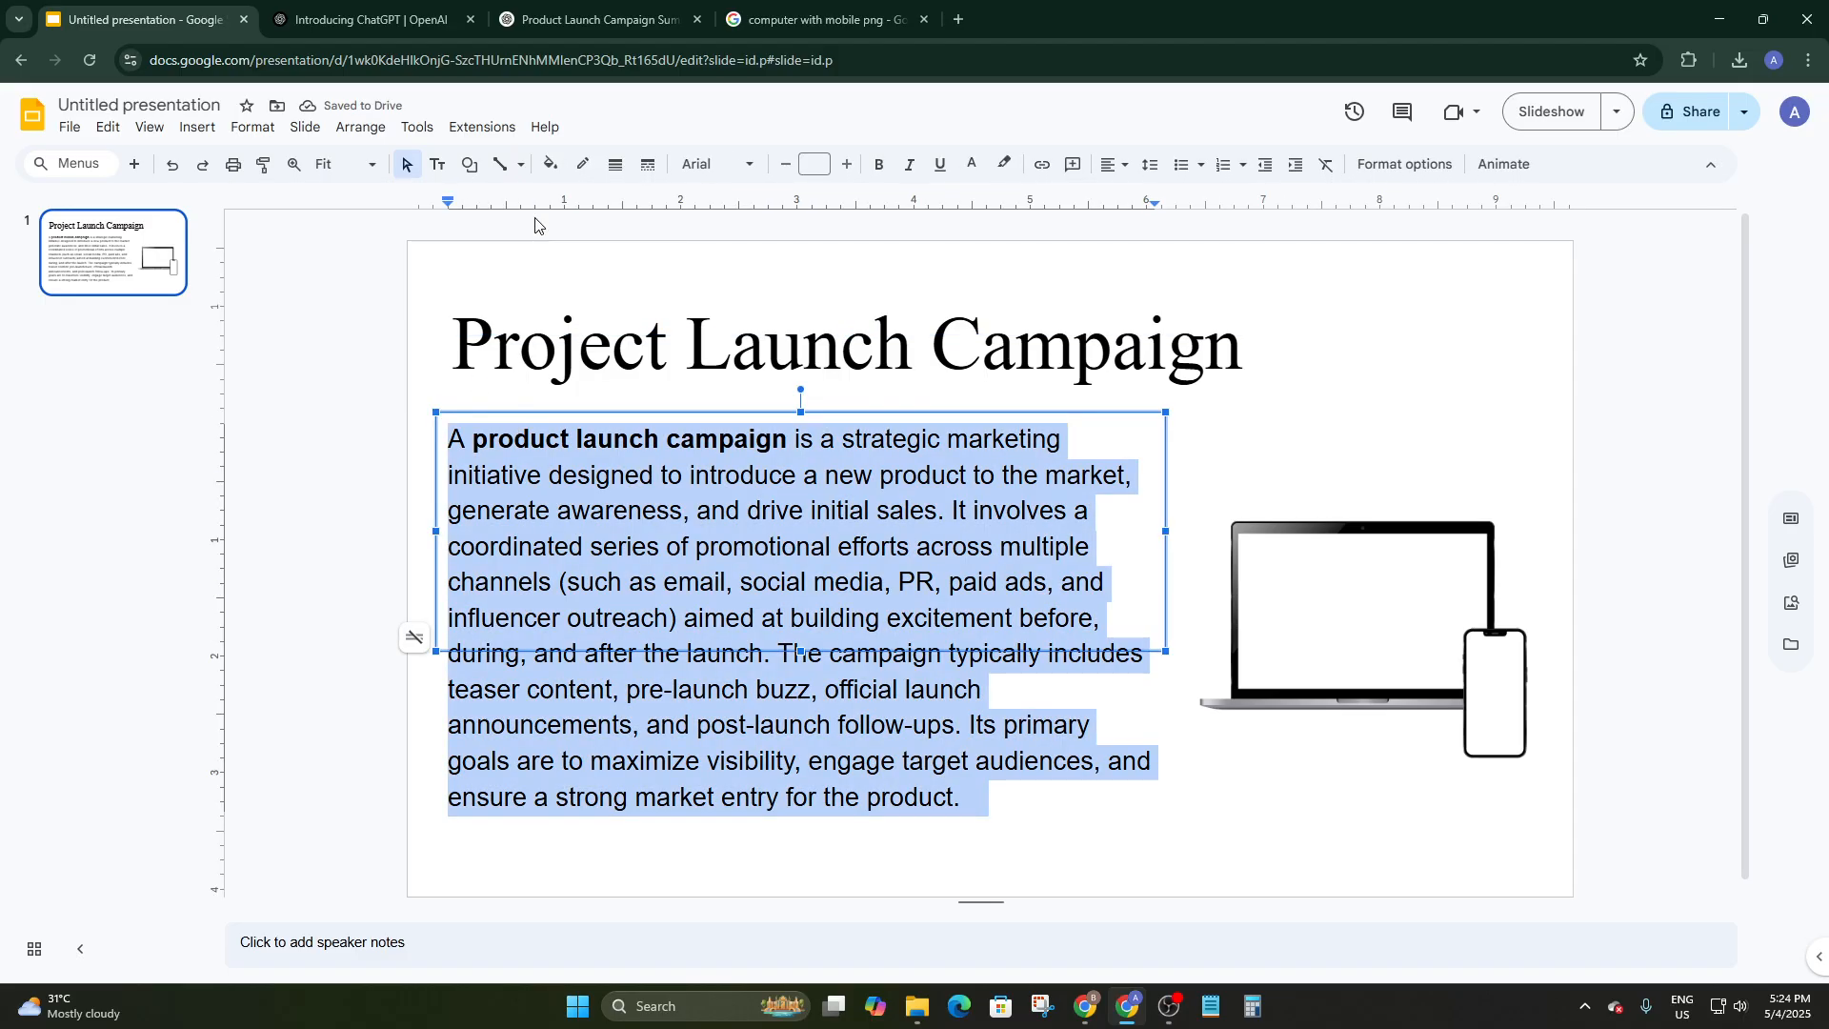
{"action": "left_click", "coordinate": [714, 164]}
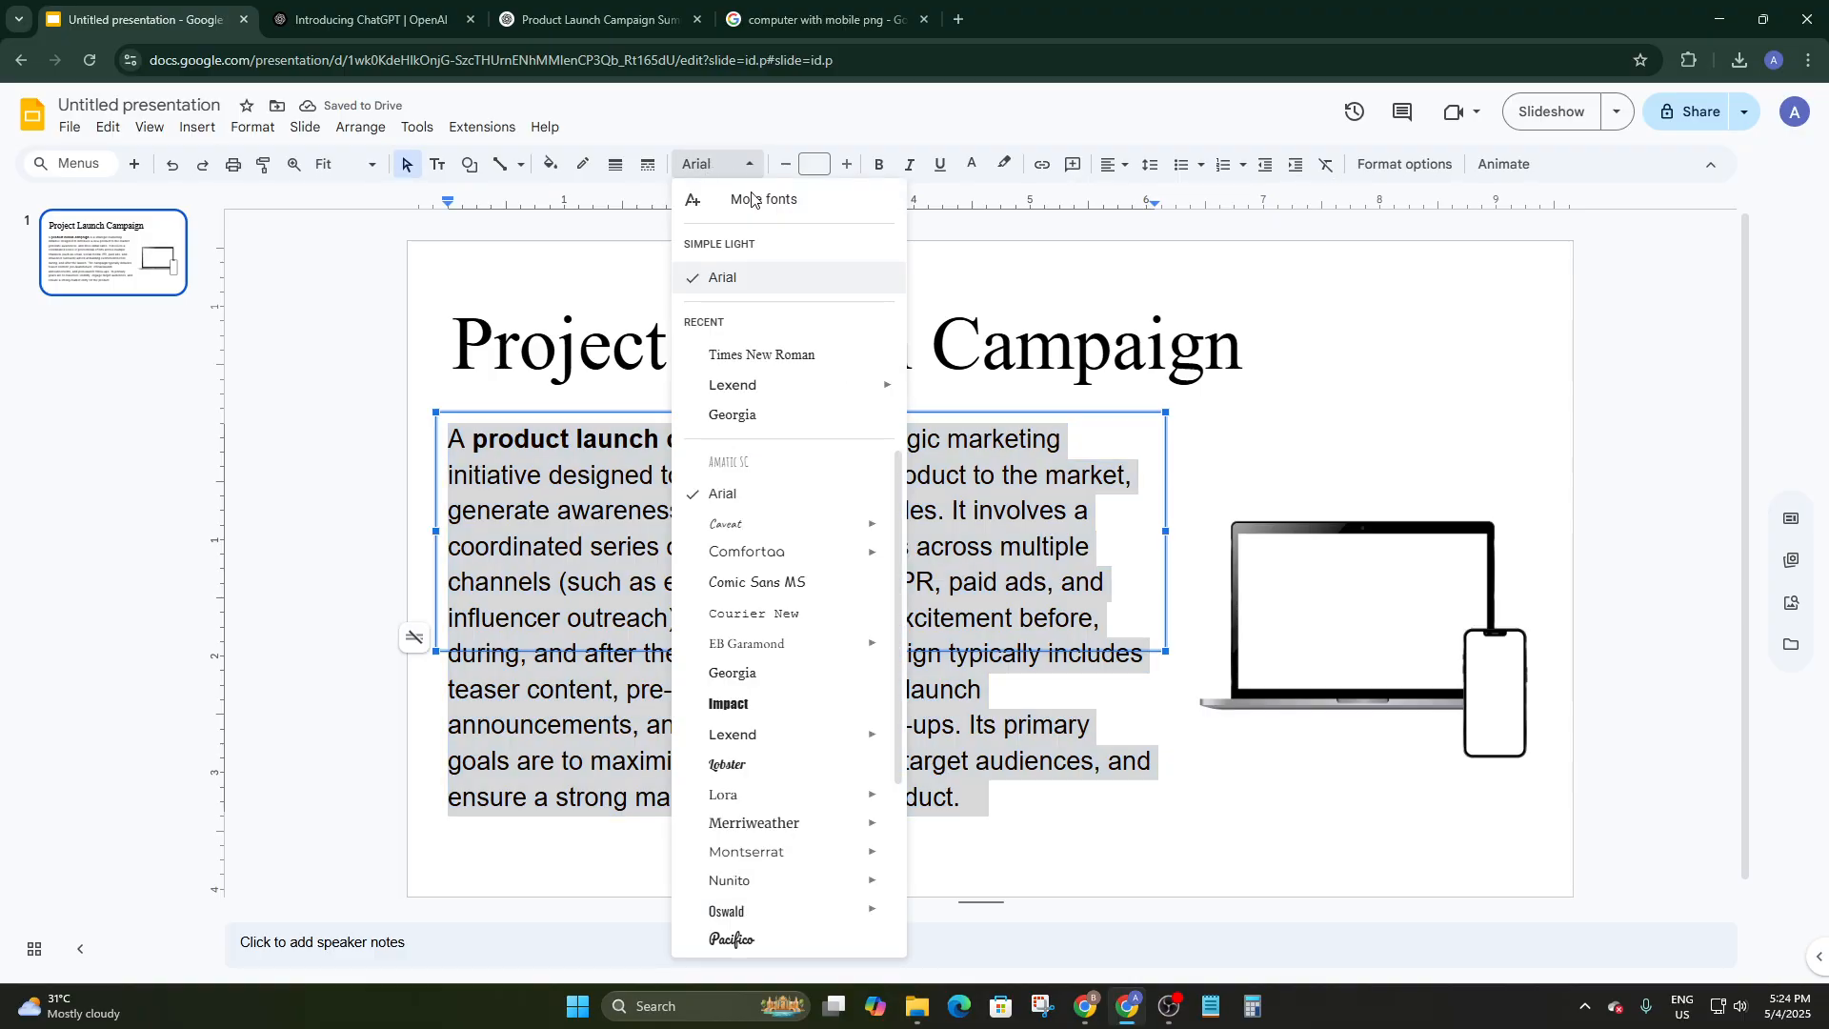
{"action": "left_click", "coordinate": [767, 355]}
{"action": "left_click", "coordinate": [1454, 382]}
{"action": "left_click", "coordinate": [1461, 609]}
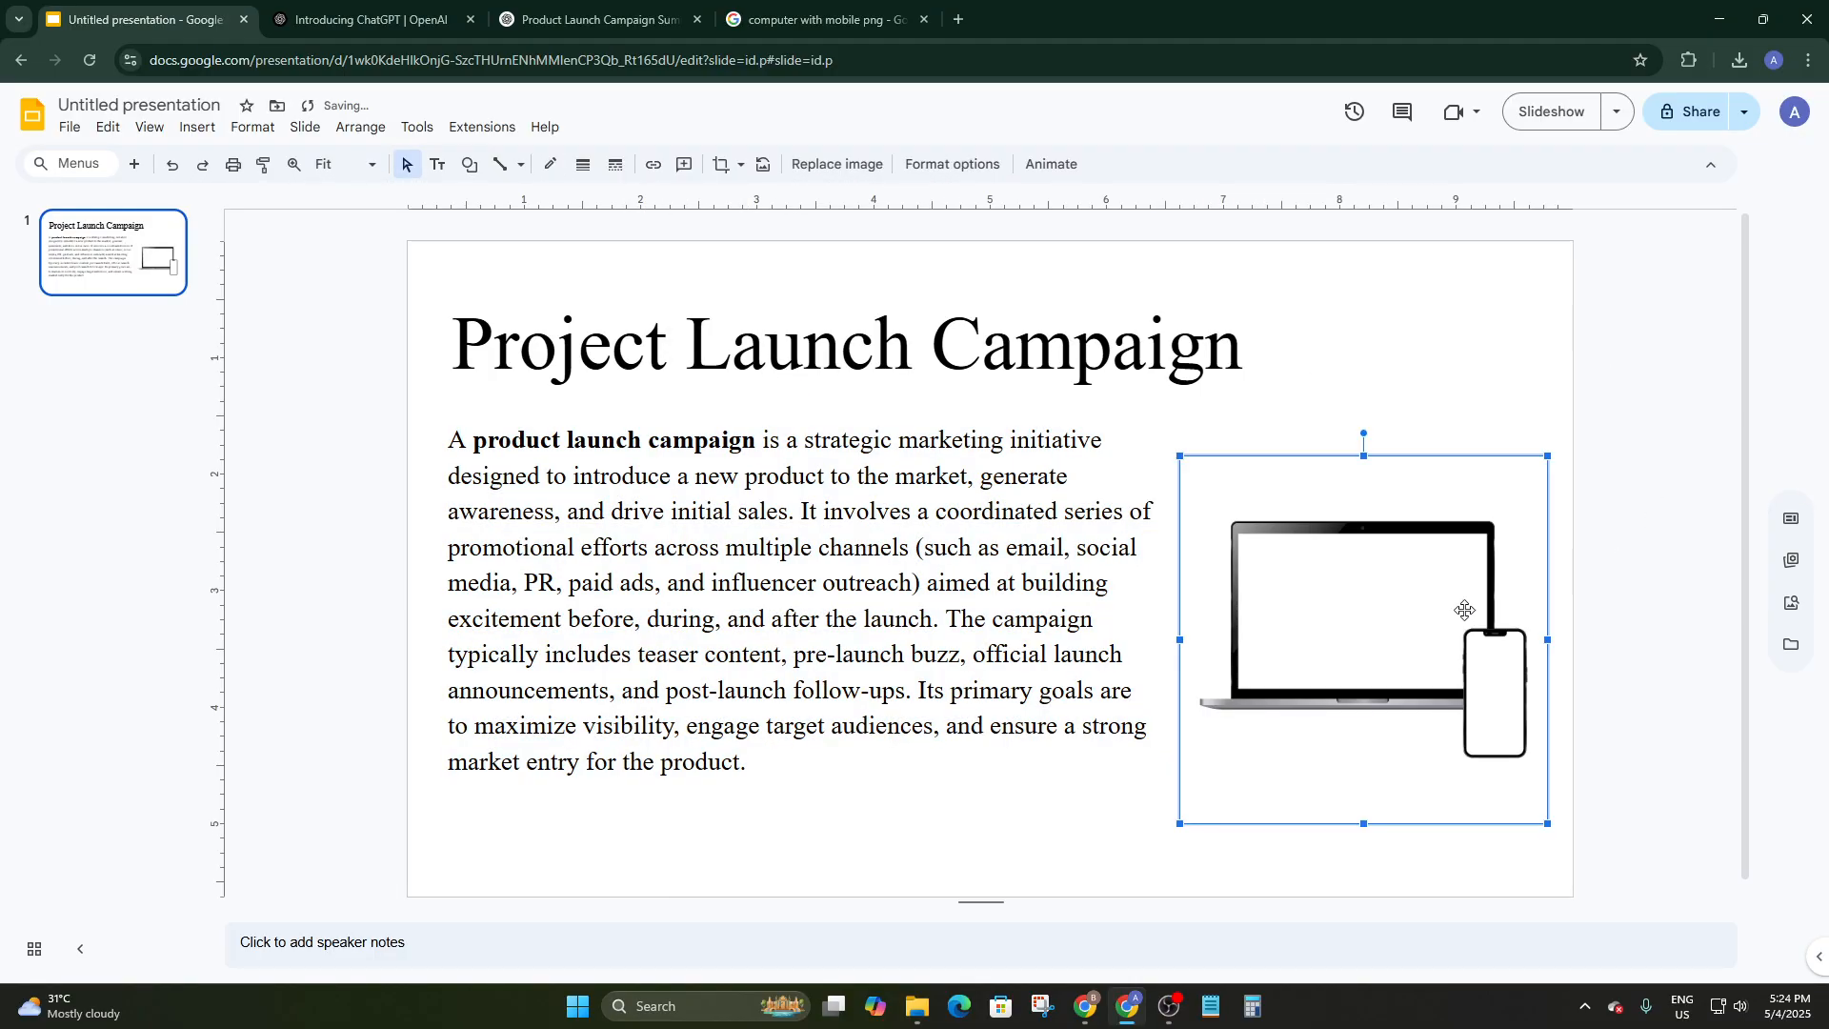
{"action": "left_click", "coordinate": [1695, 373]}
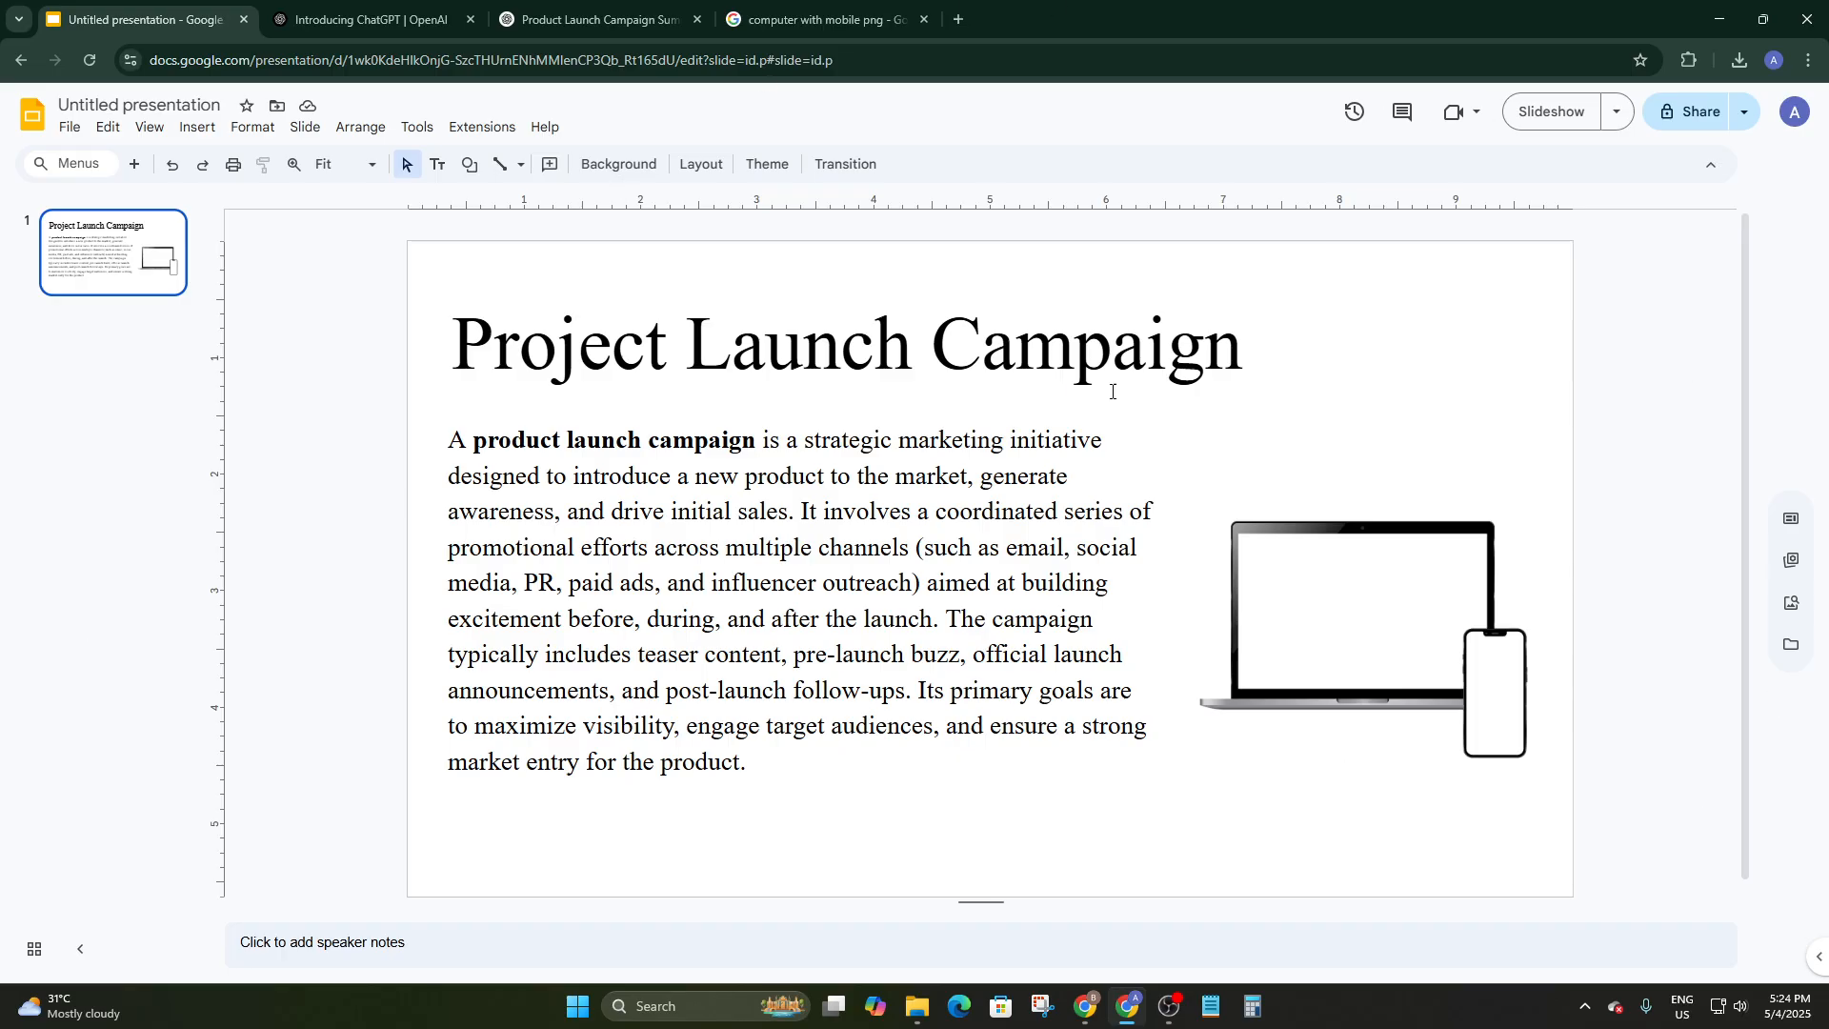
{"action": "left_click", "coordinate": [1332, 608]}
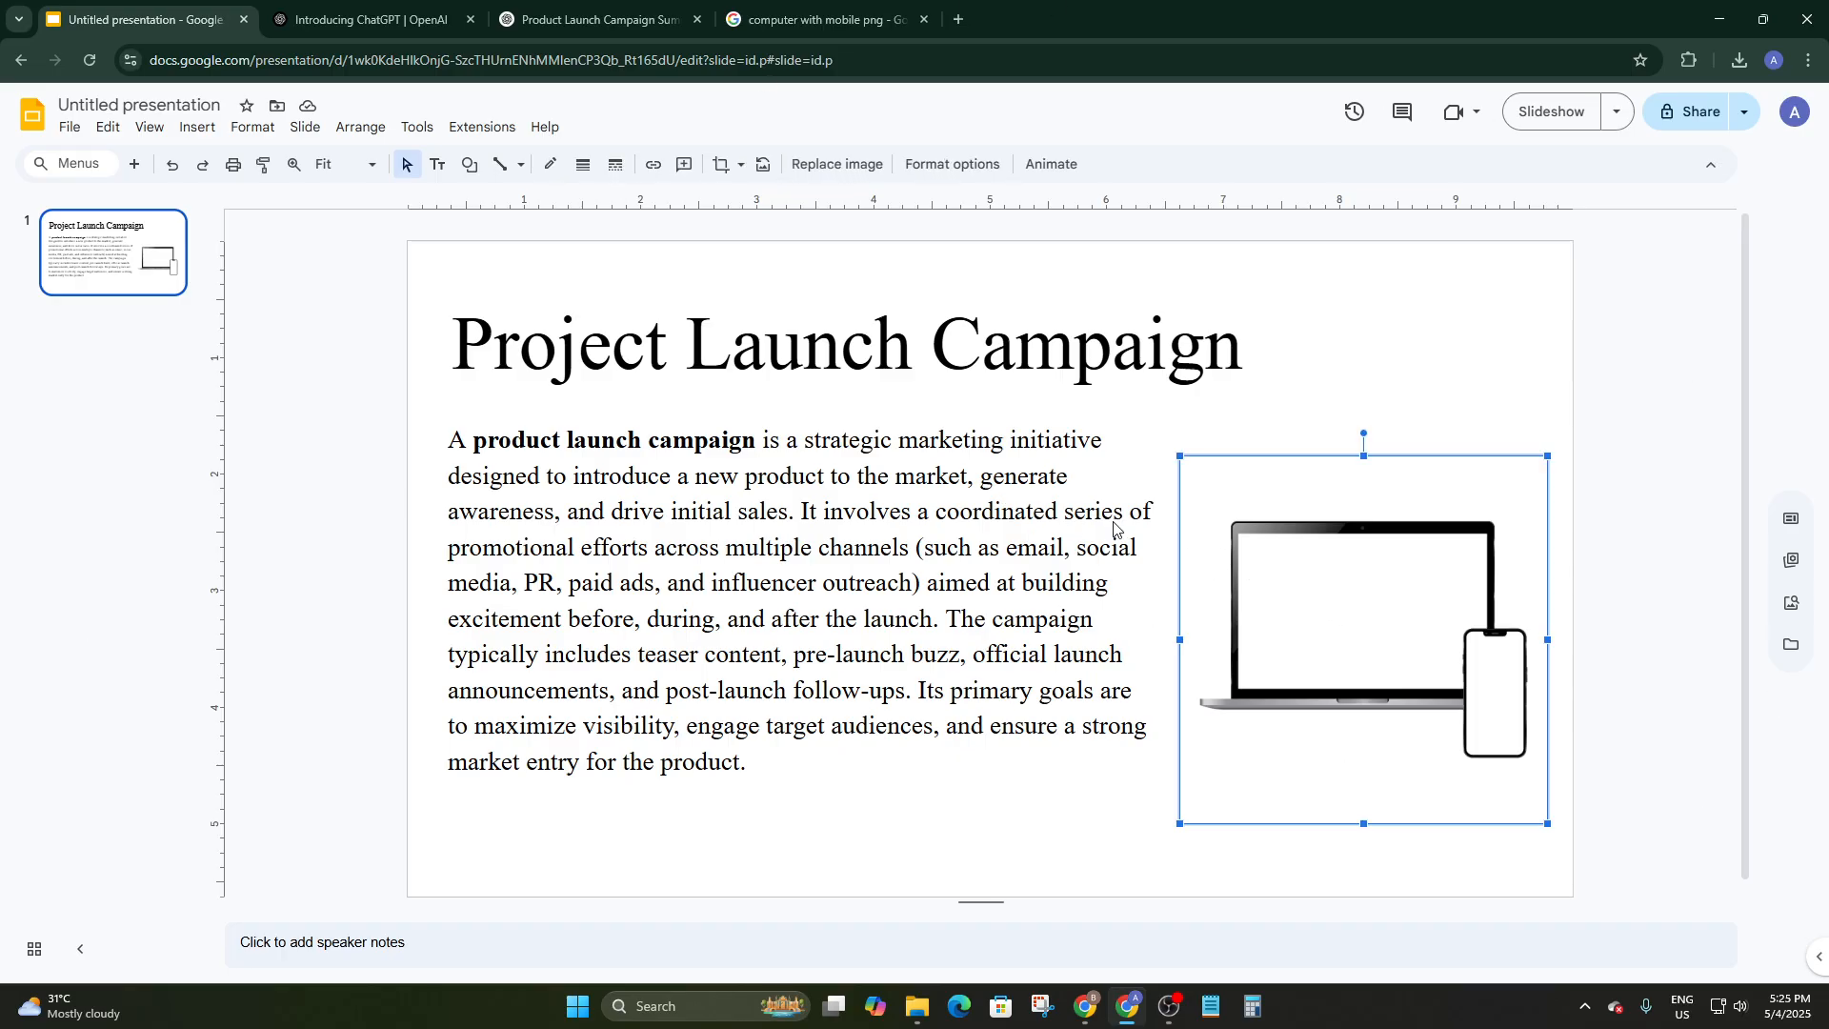
{"action": "left_click", "coordinate": [964, 624]}
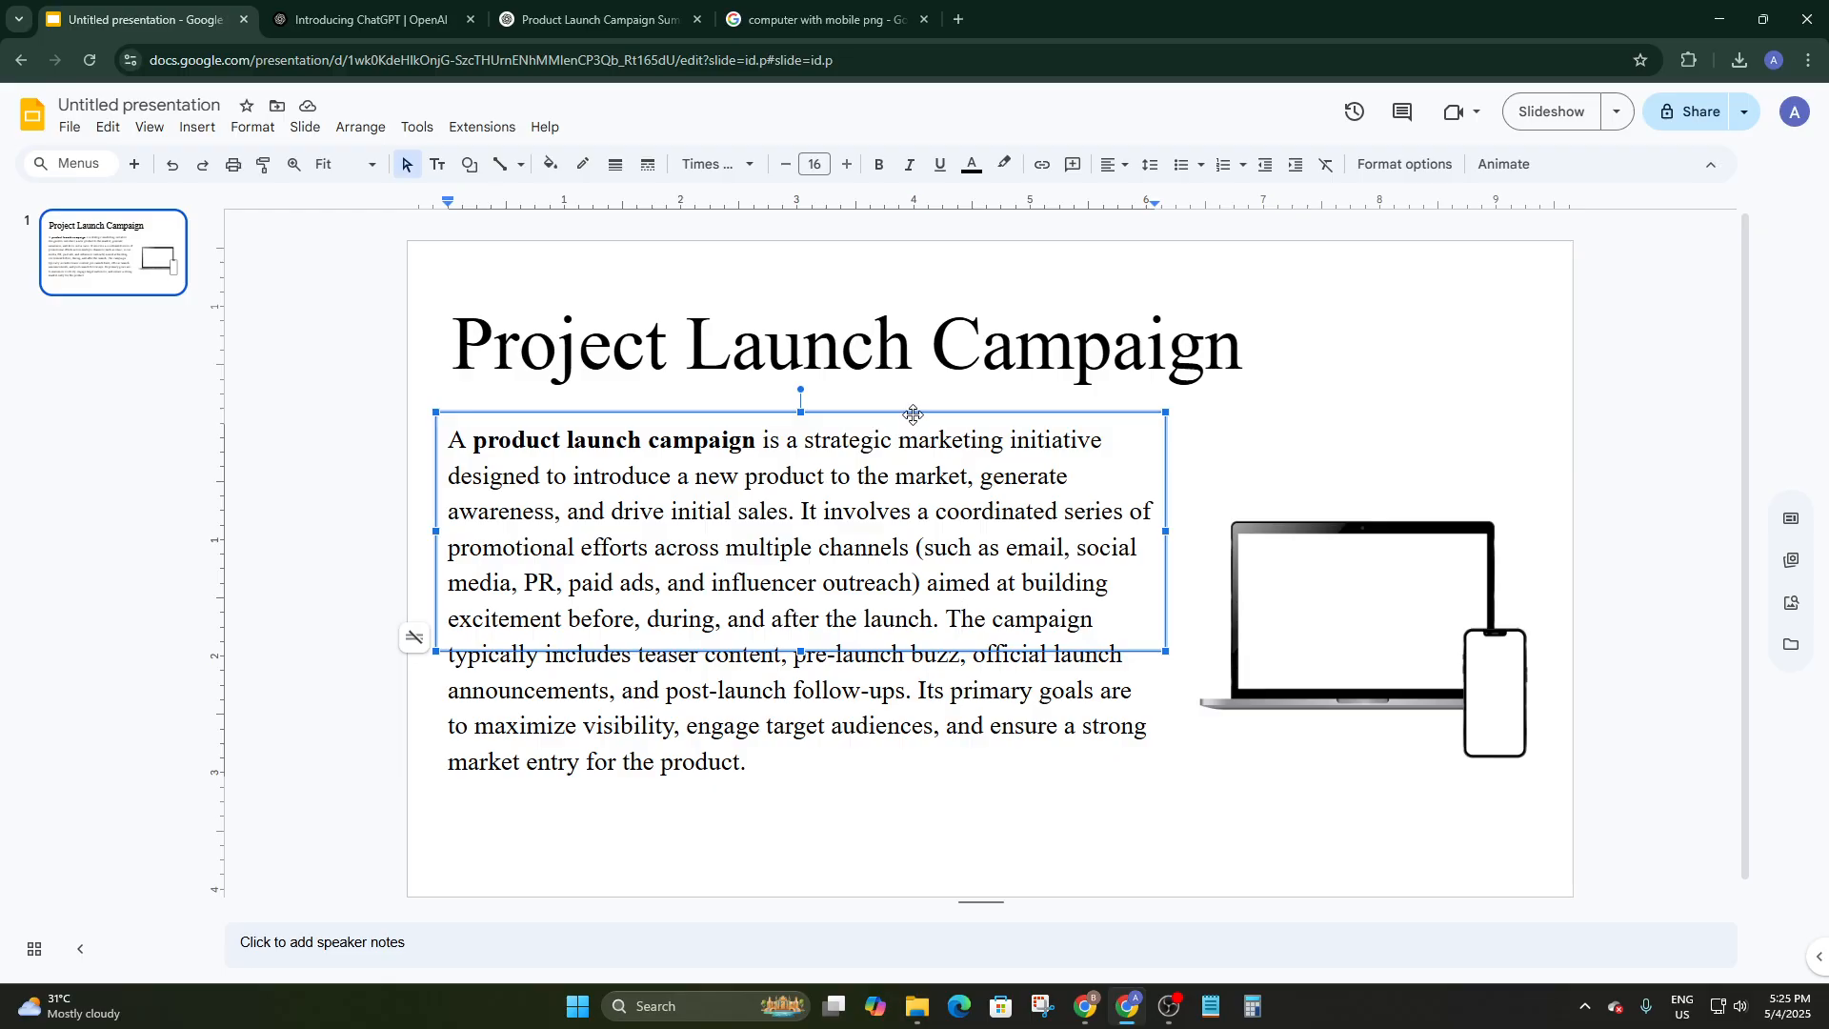
Add an Appear (On click) animation to the Project Launch Campaign heading
{"action": "left_click", "coordinate": [921, 369]}
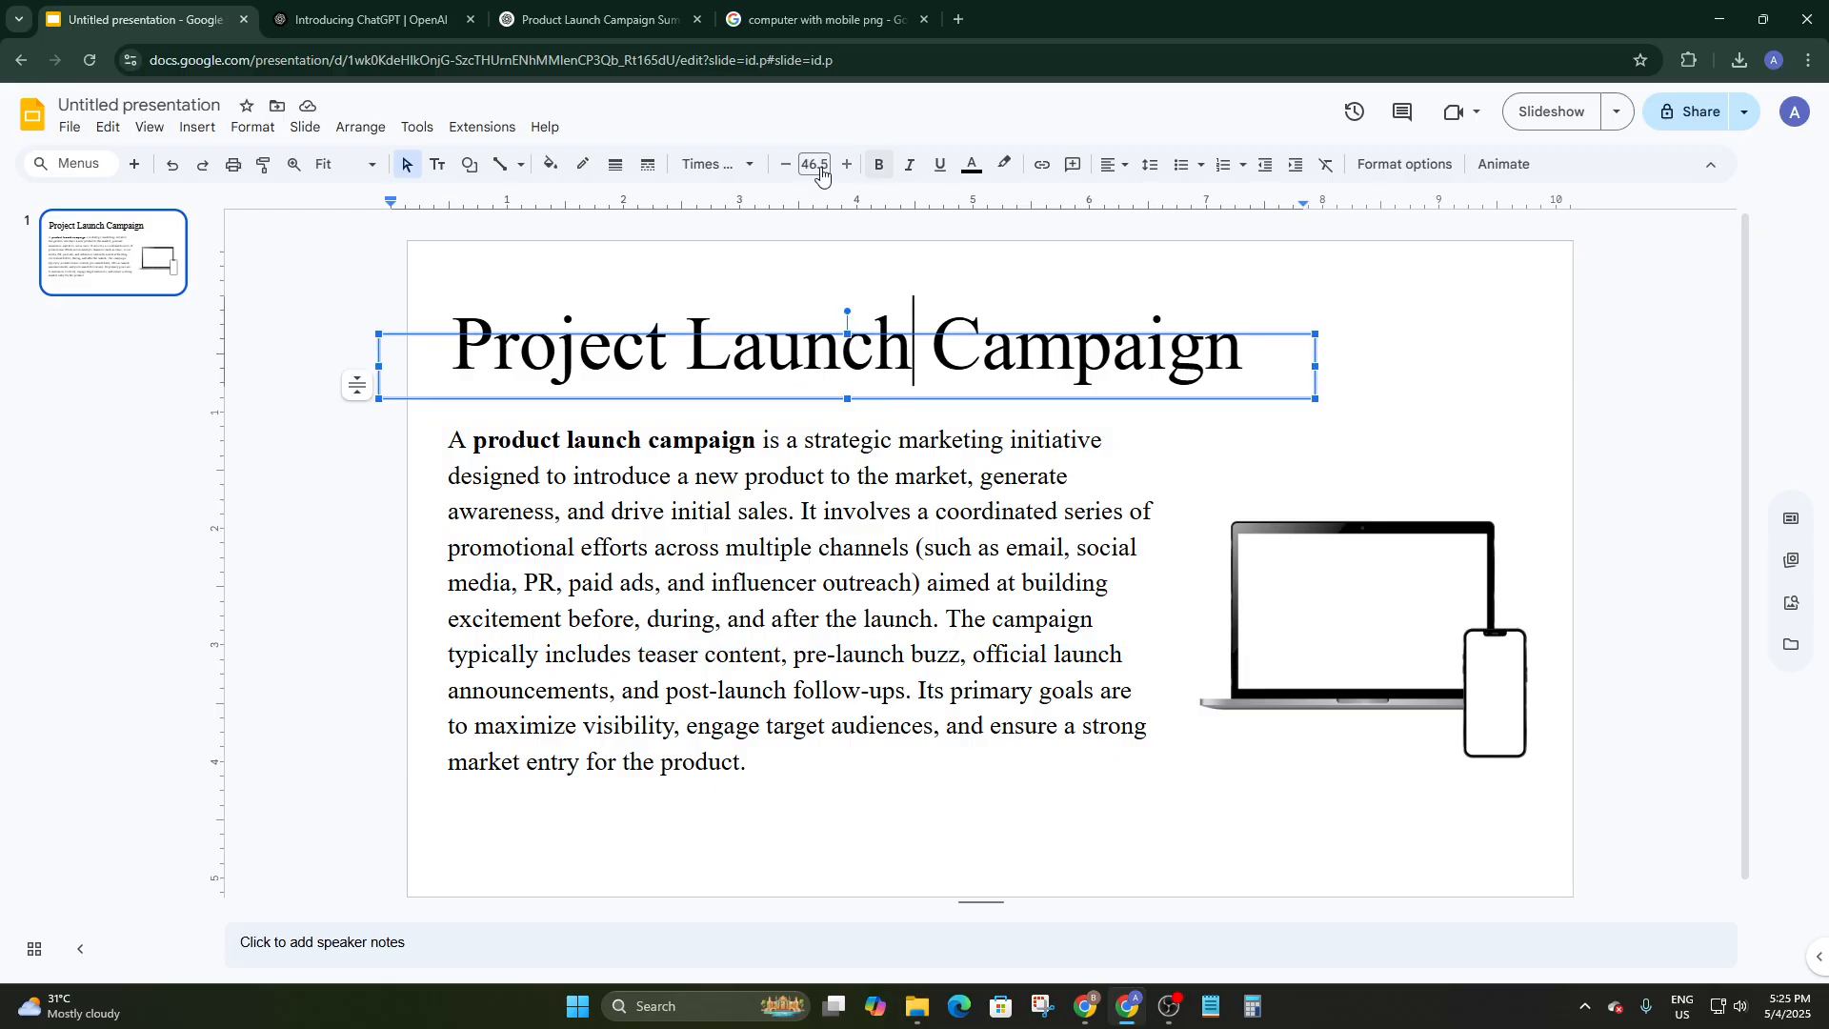
{"action": "left_click", "coordinate": [343, 269]}
{"action": "left_click", "coordinate": [687, 365]}
{"action": "left_click", "coordinate": [1515, 163]}
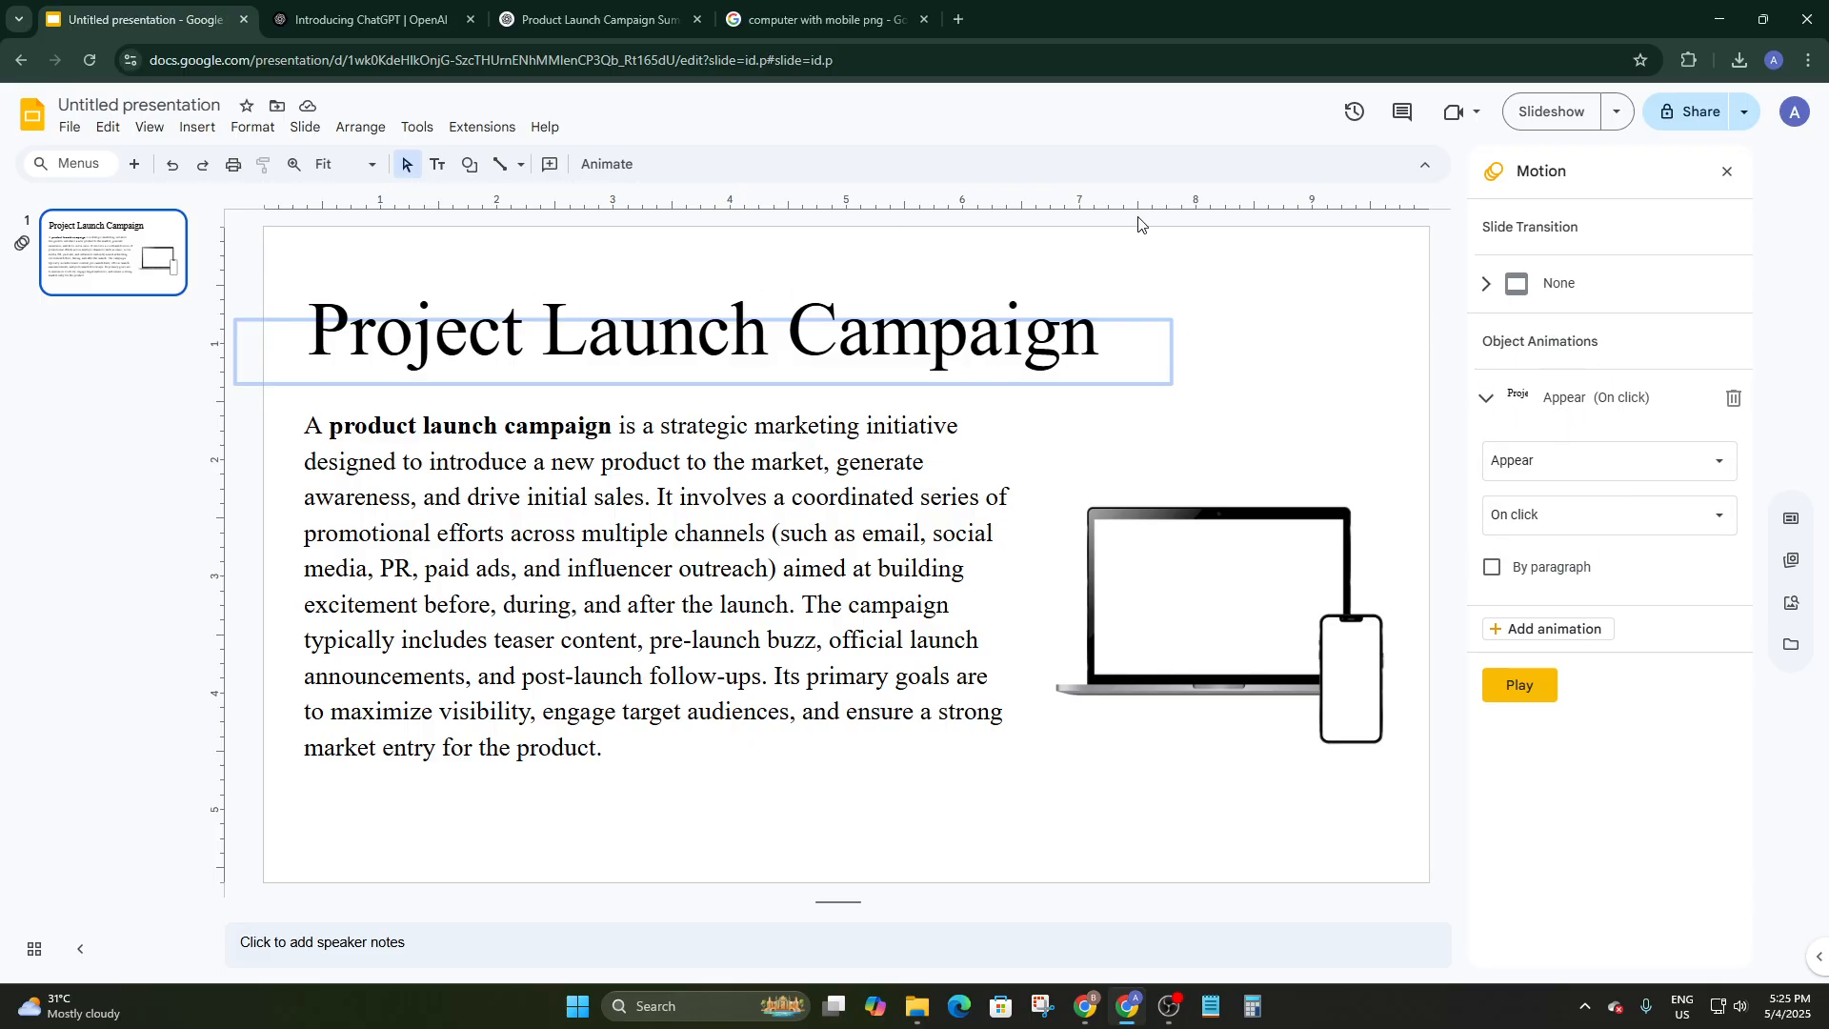
Add a new slide after the first one and enter "Chapter- 1" as its title
{"action": "left_click", "coordinate": [117, 443]}
{"action": "left_click", "coordinate": [134, 163]}
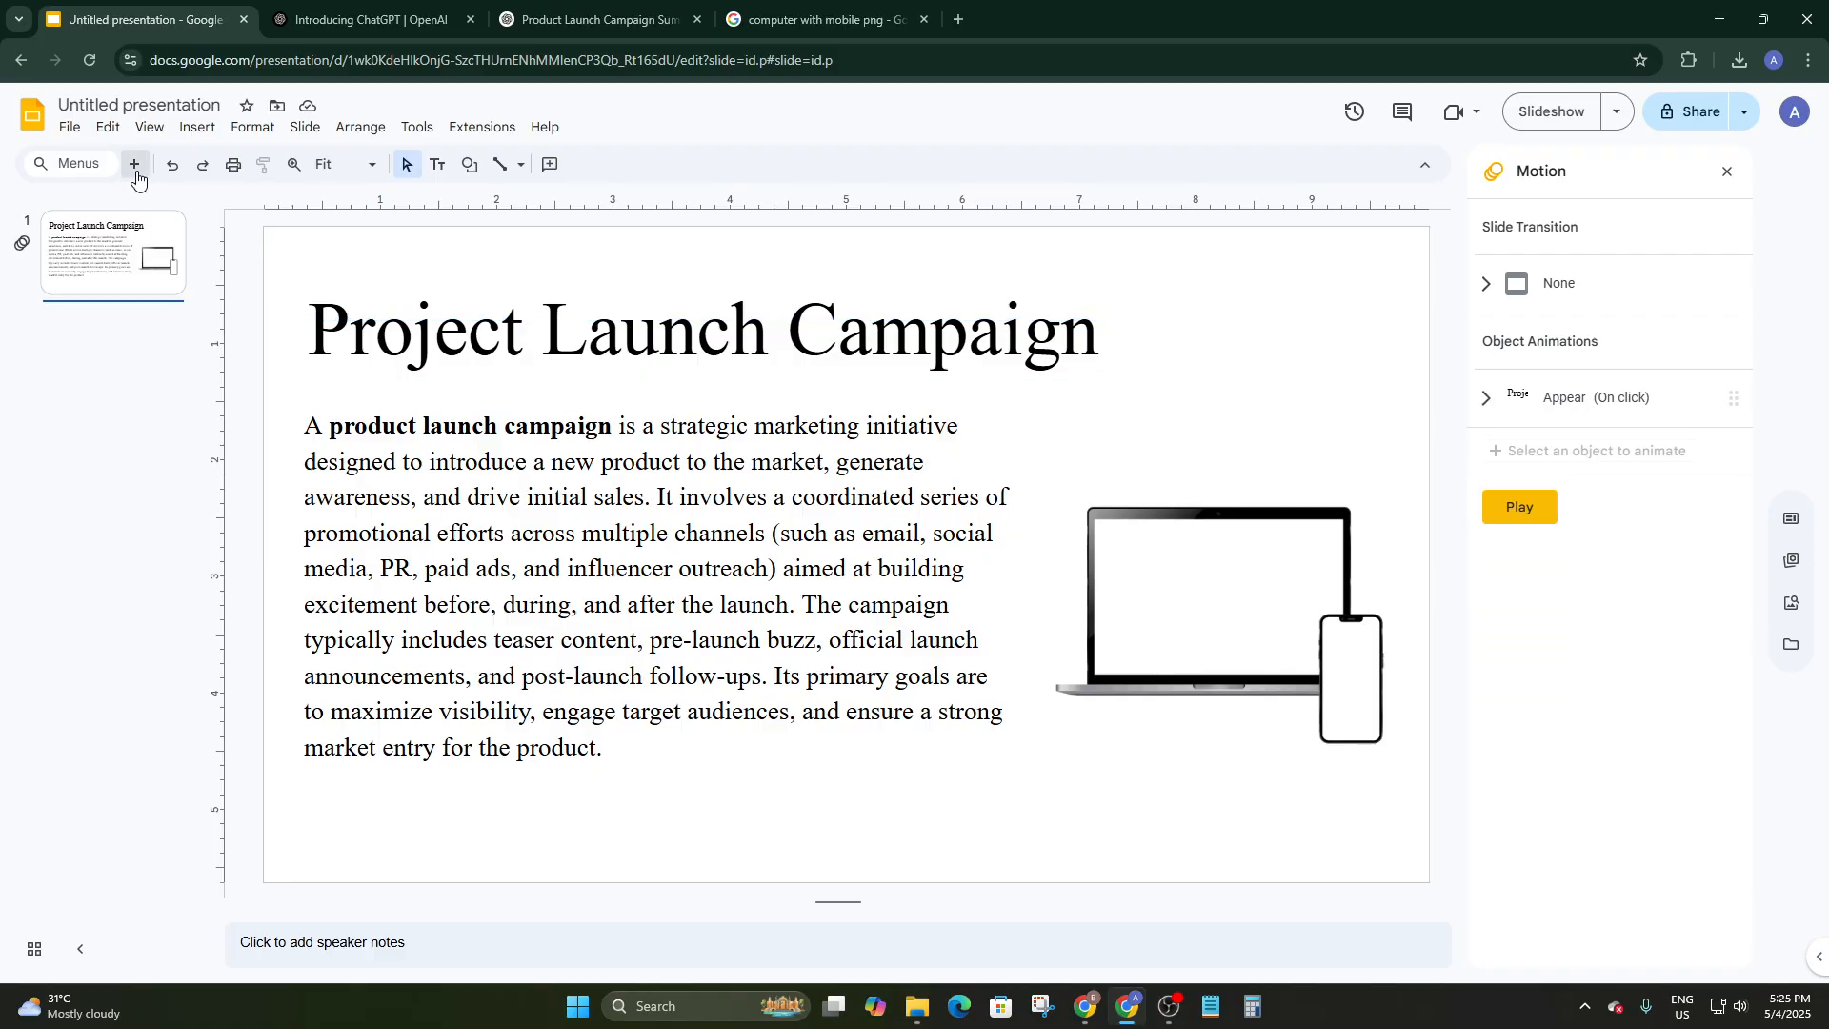
{"action": "left_click", "coordinate": [531, 355]}
{"action": "left_click", "coordinate": [566, 347]}
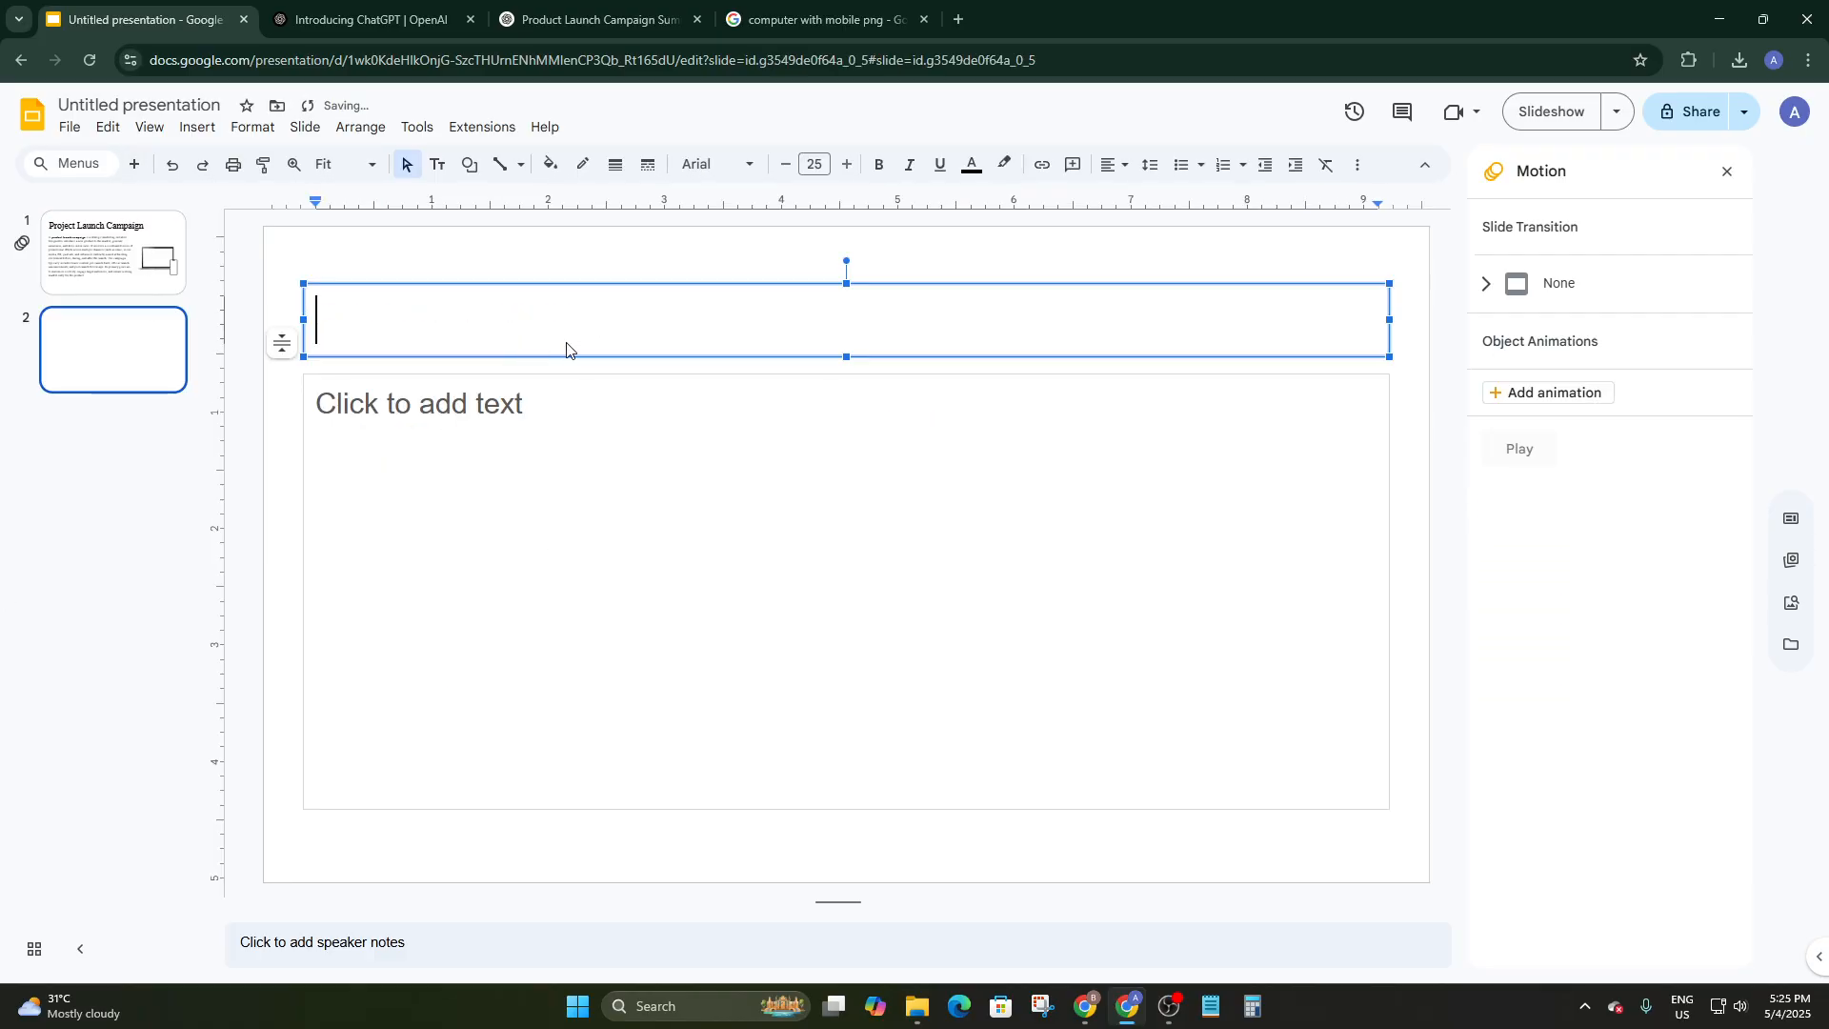
{"action": "type", "text": "Chapter"}
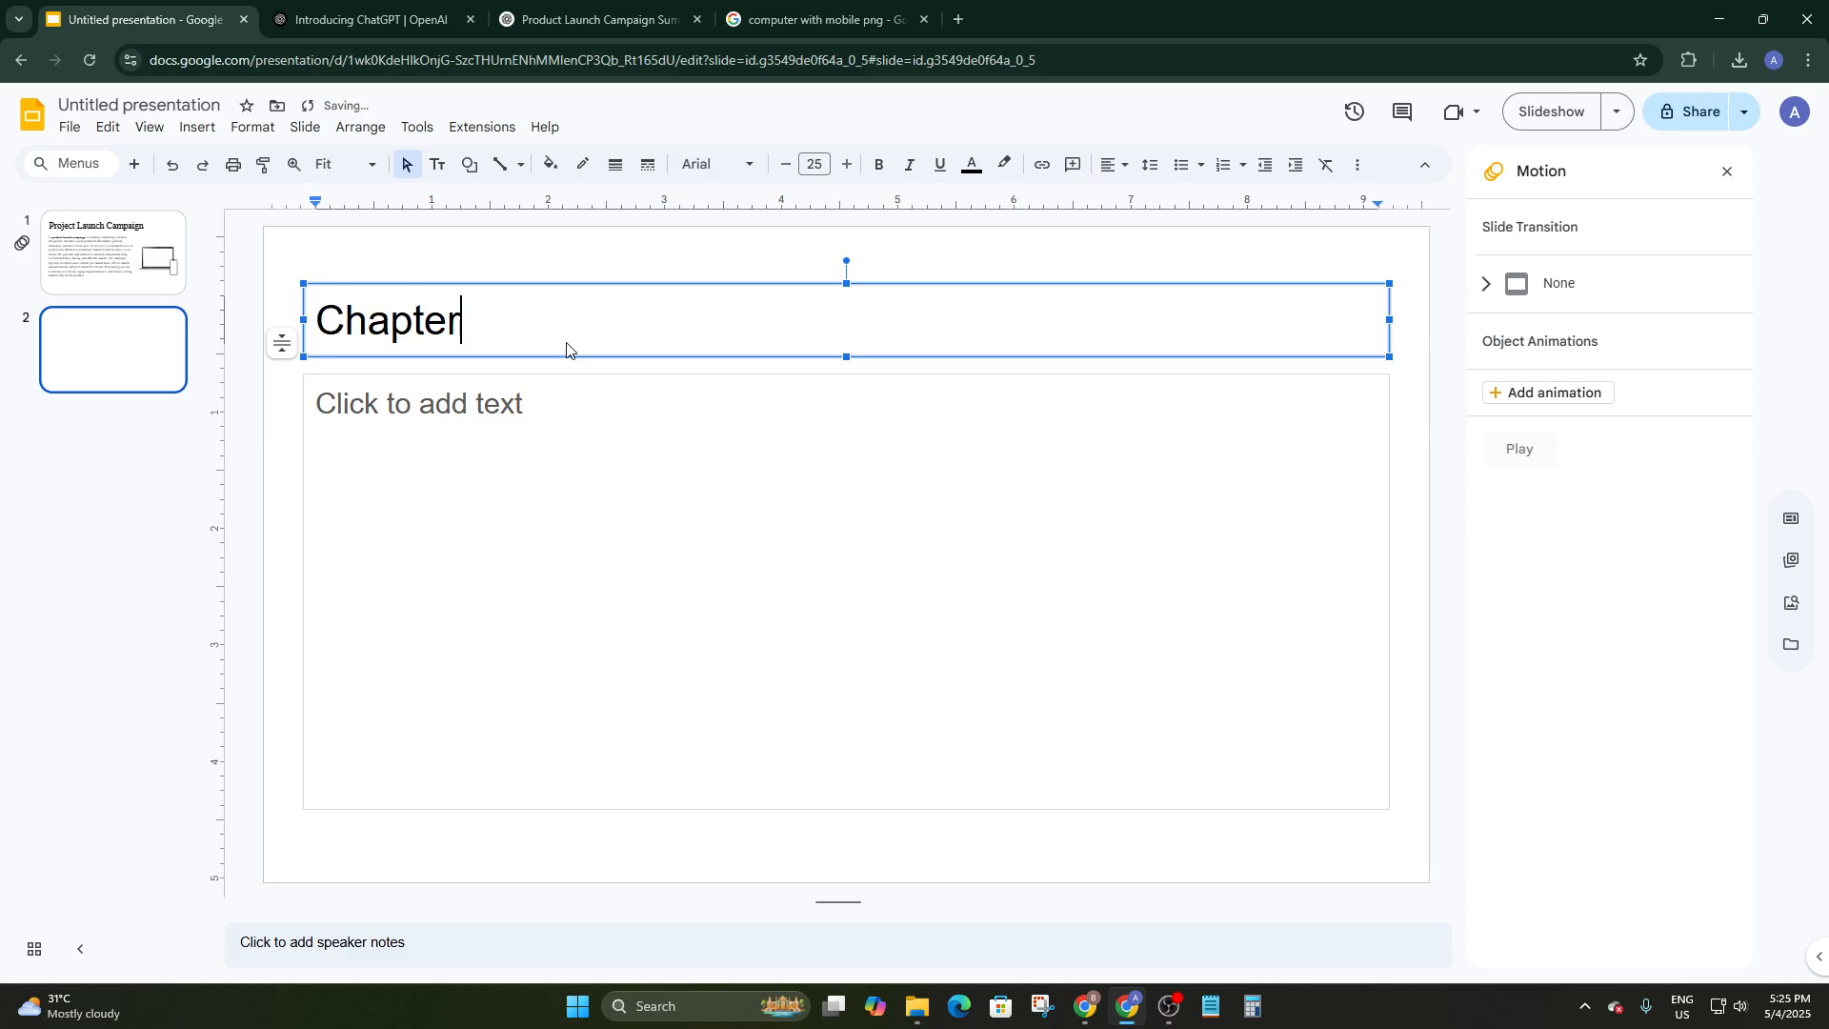
{"action": "type", "text": "- 1"}
Paste the product launch campaign description from ChatGPT into the second slide's body box and shrink the box to fit the text
{"action": "left_click", "coordinate": [558, 409]}
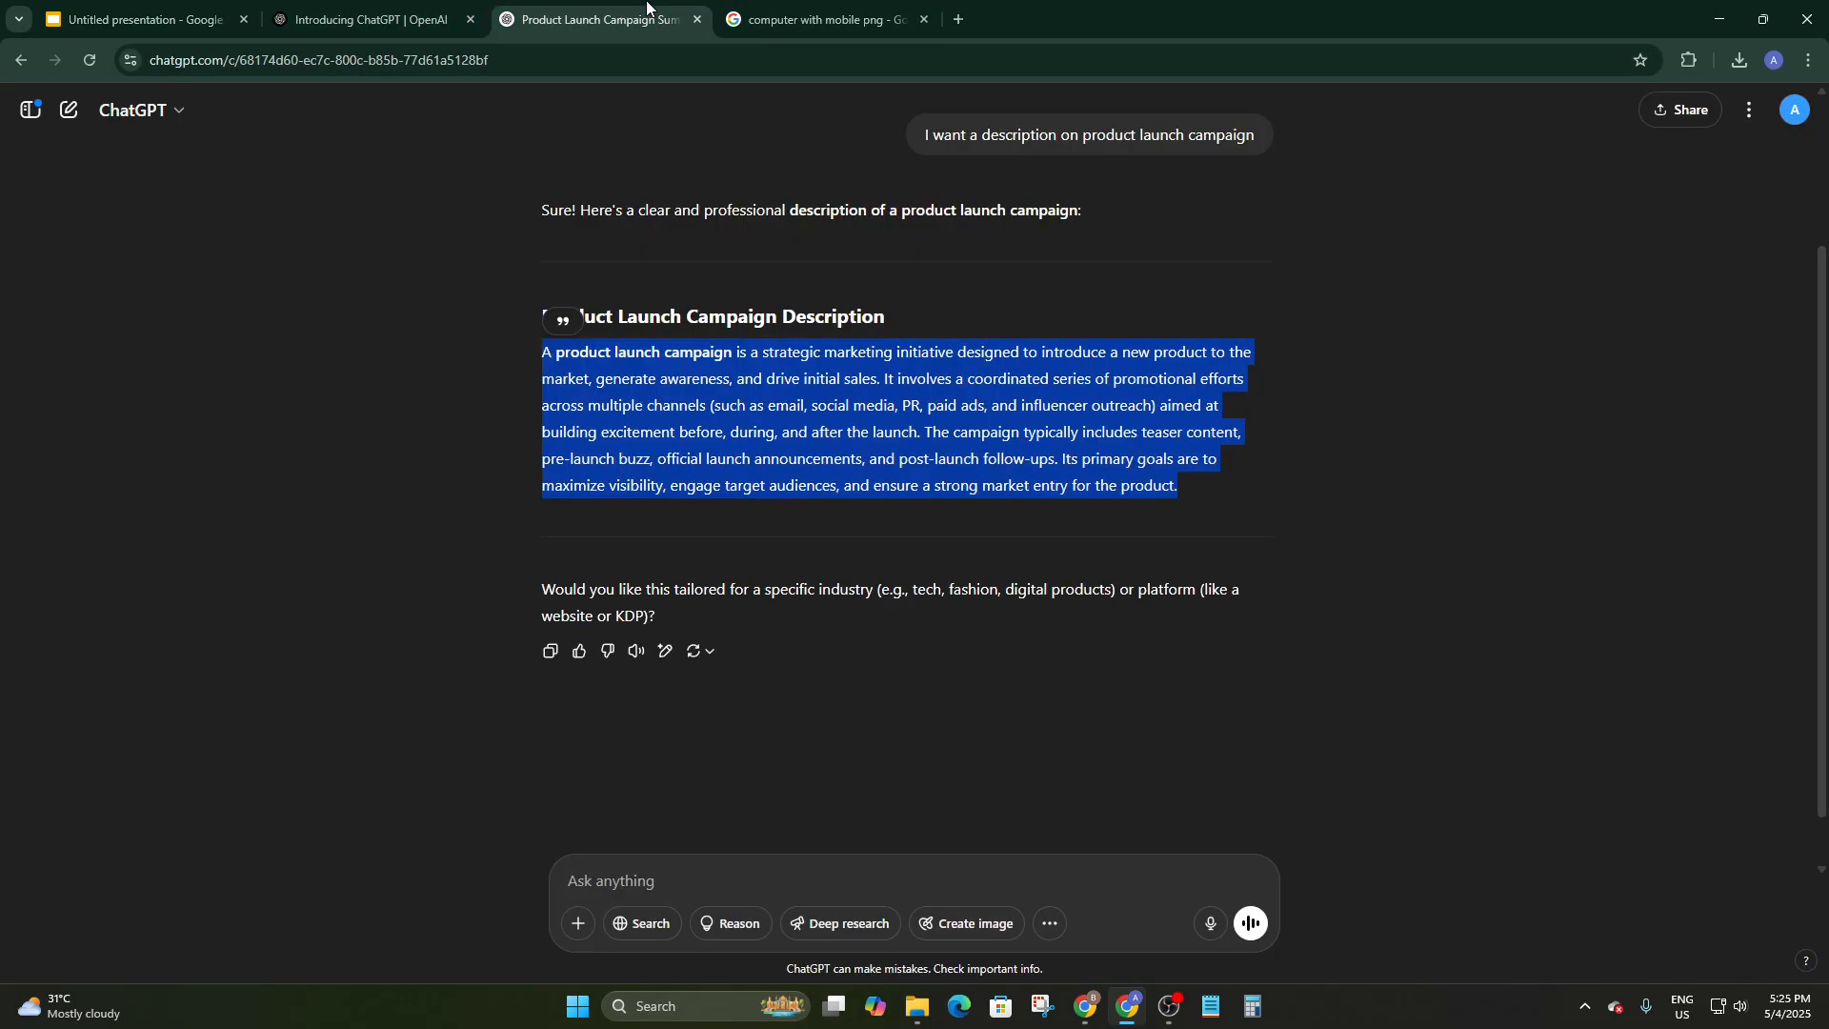
{"action": "left_click", "coordinate": [591, 19]}
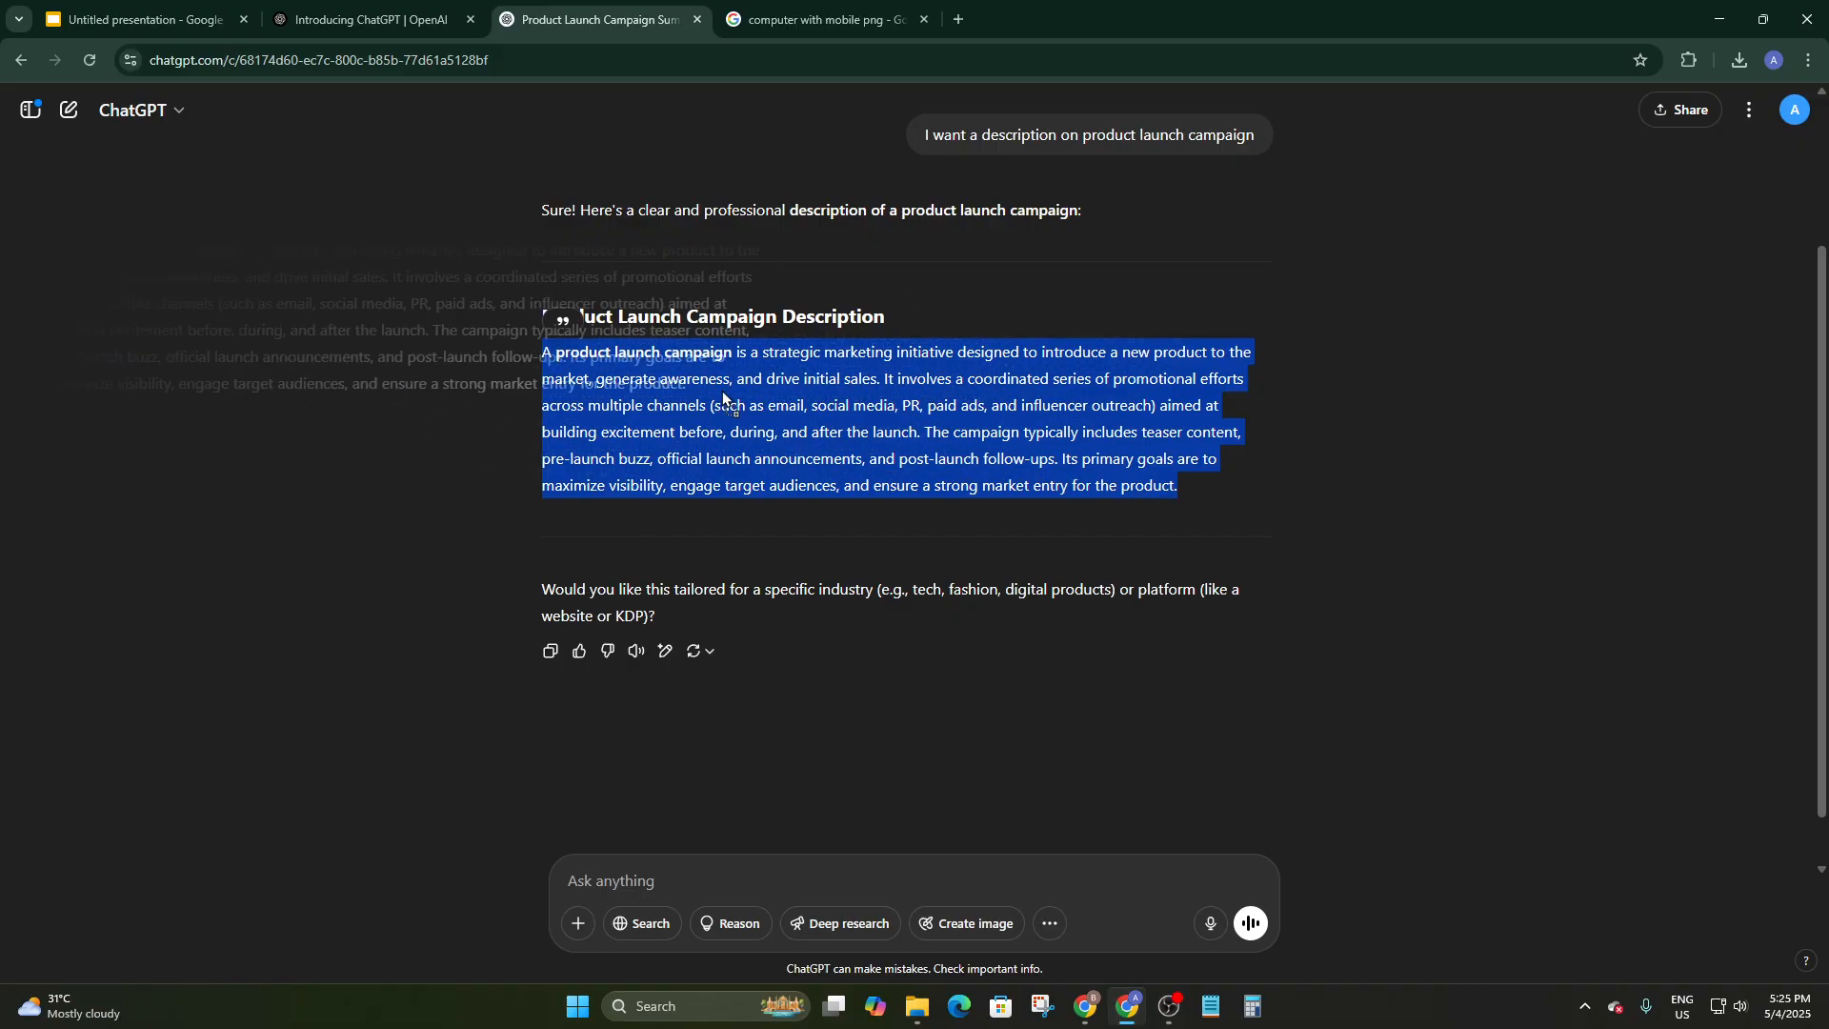
{"action": "left_click", "coordinate": [168, 11]}
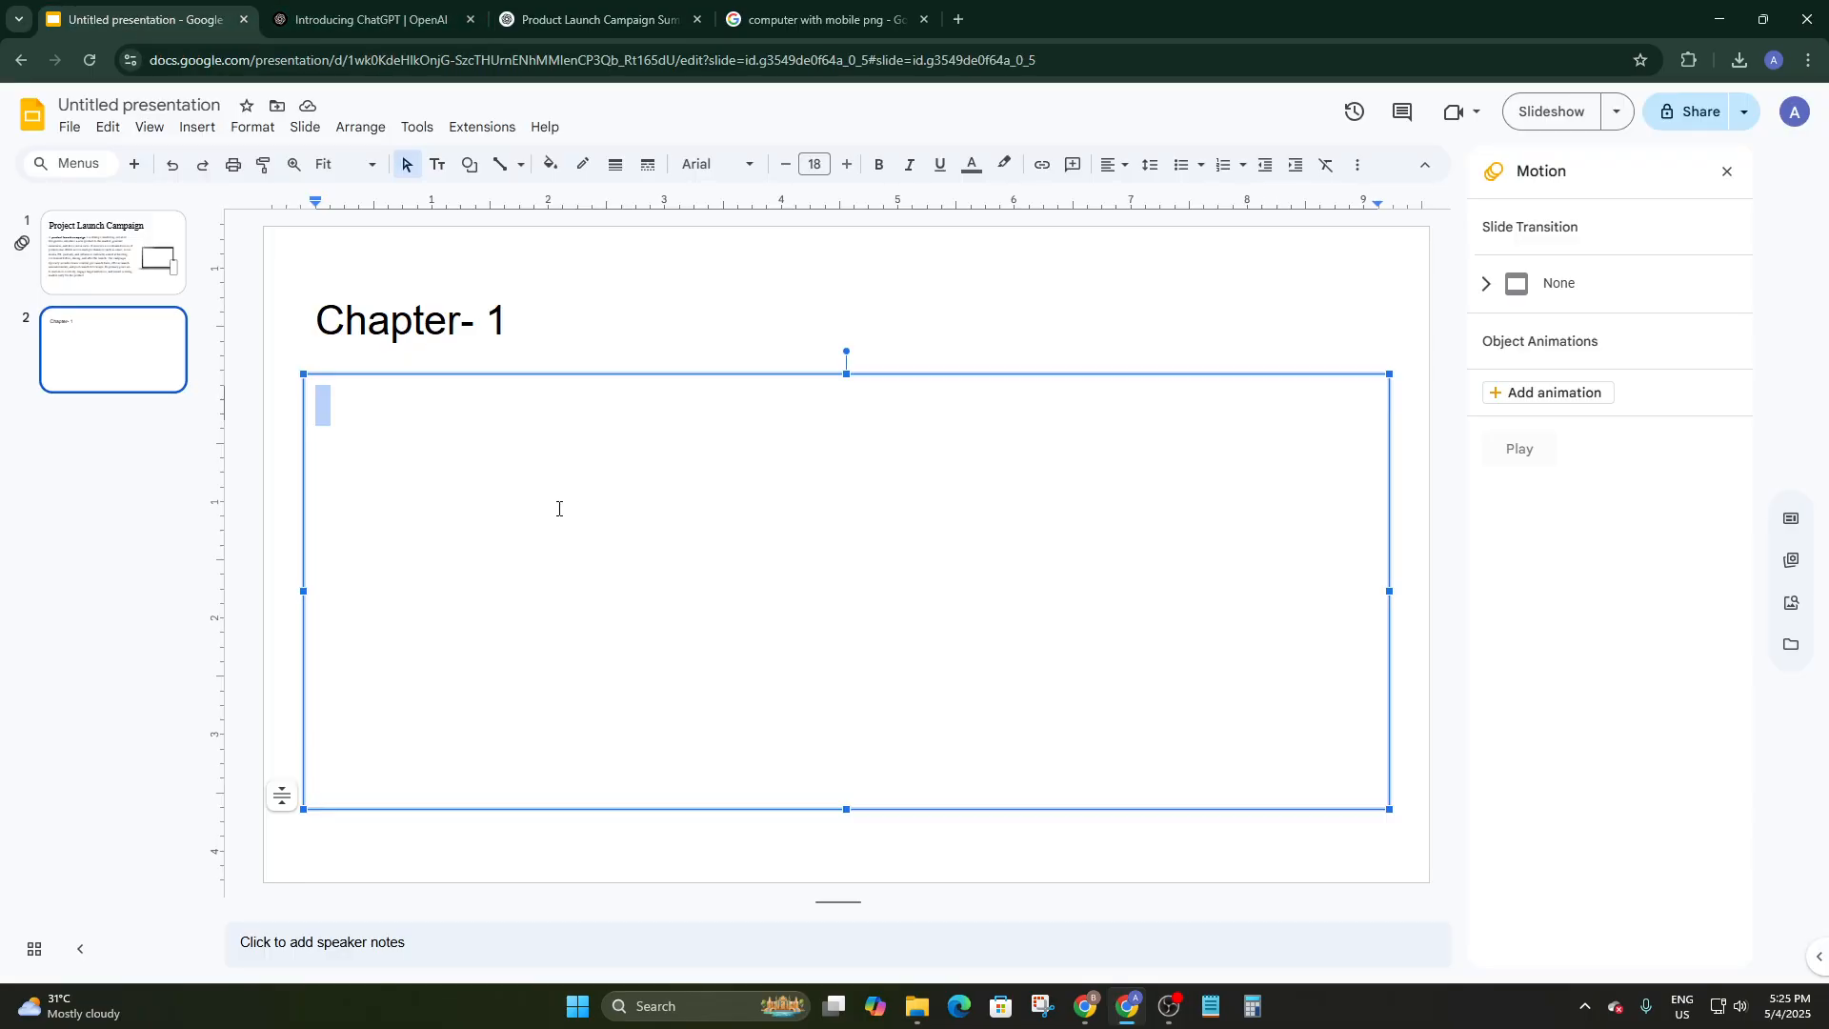
{"action": "key", "text": "ctrl+v"}
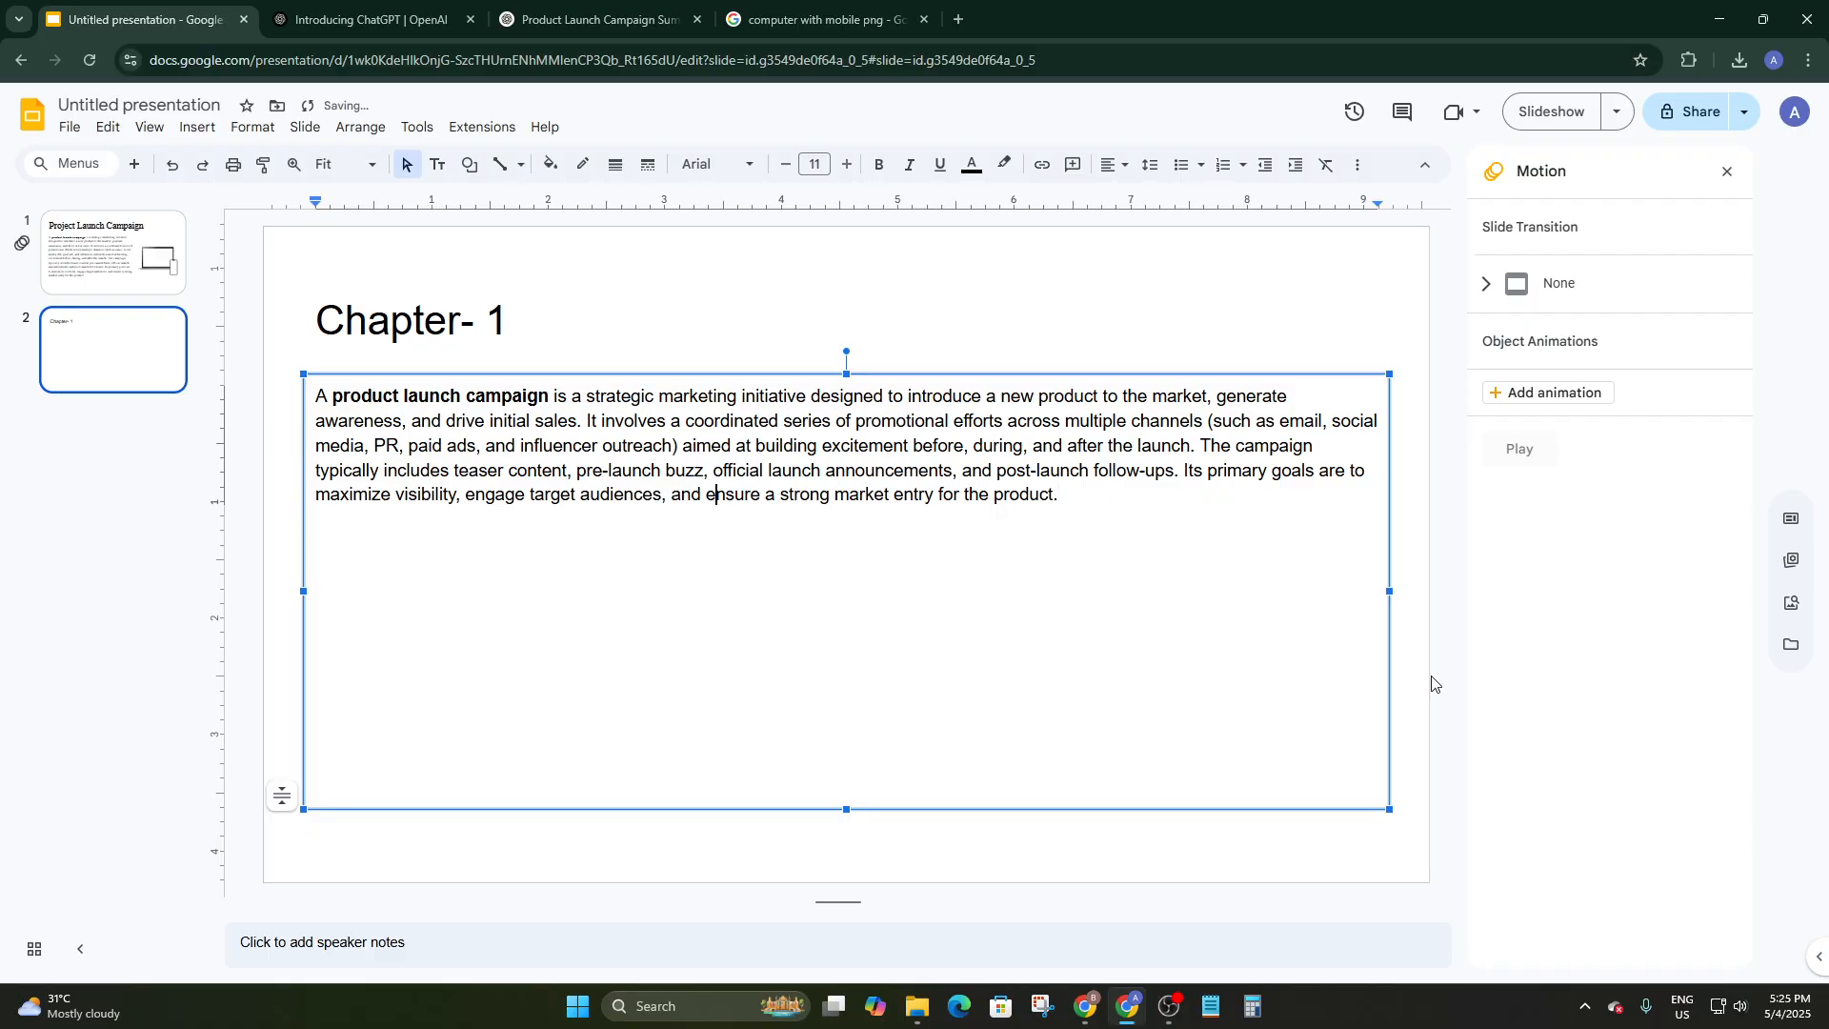
{"action": "left_click_drag", "start_coordinate": [1389, 807], "coordinate": [1368, 534]}
{"action": "left_click", "coordinate": [1331, 615]}
Pick the PNGWing picture of computers, tablet and phone from the Google image results and open its source page
{"action": "left_click", "coordinate": [836, 20]}
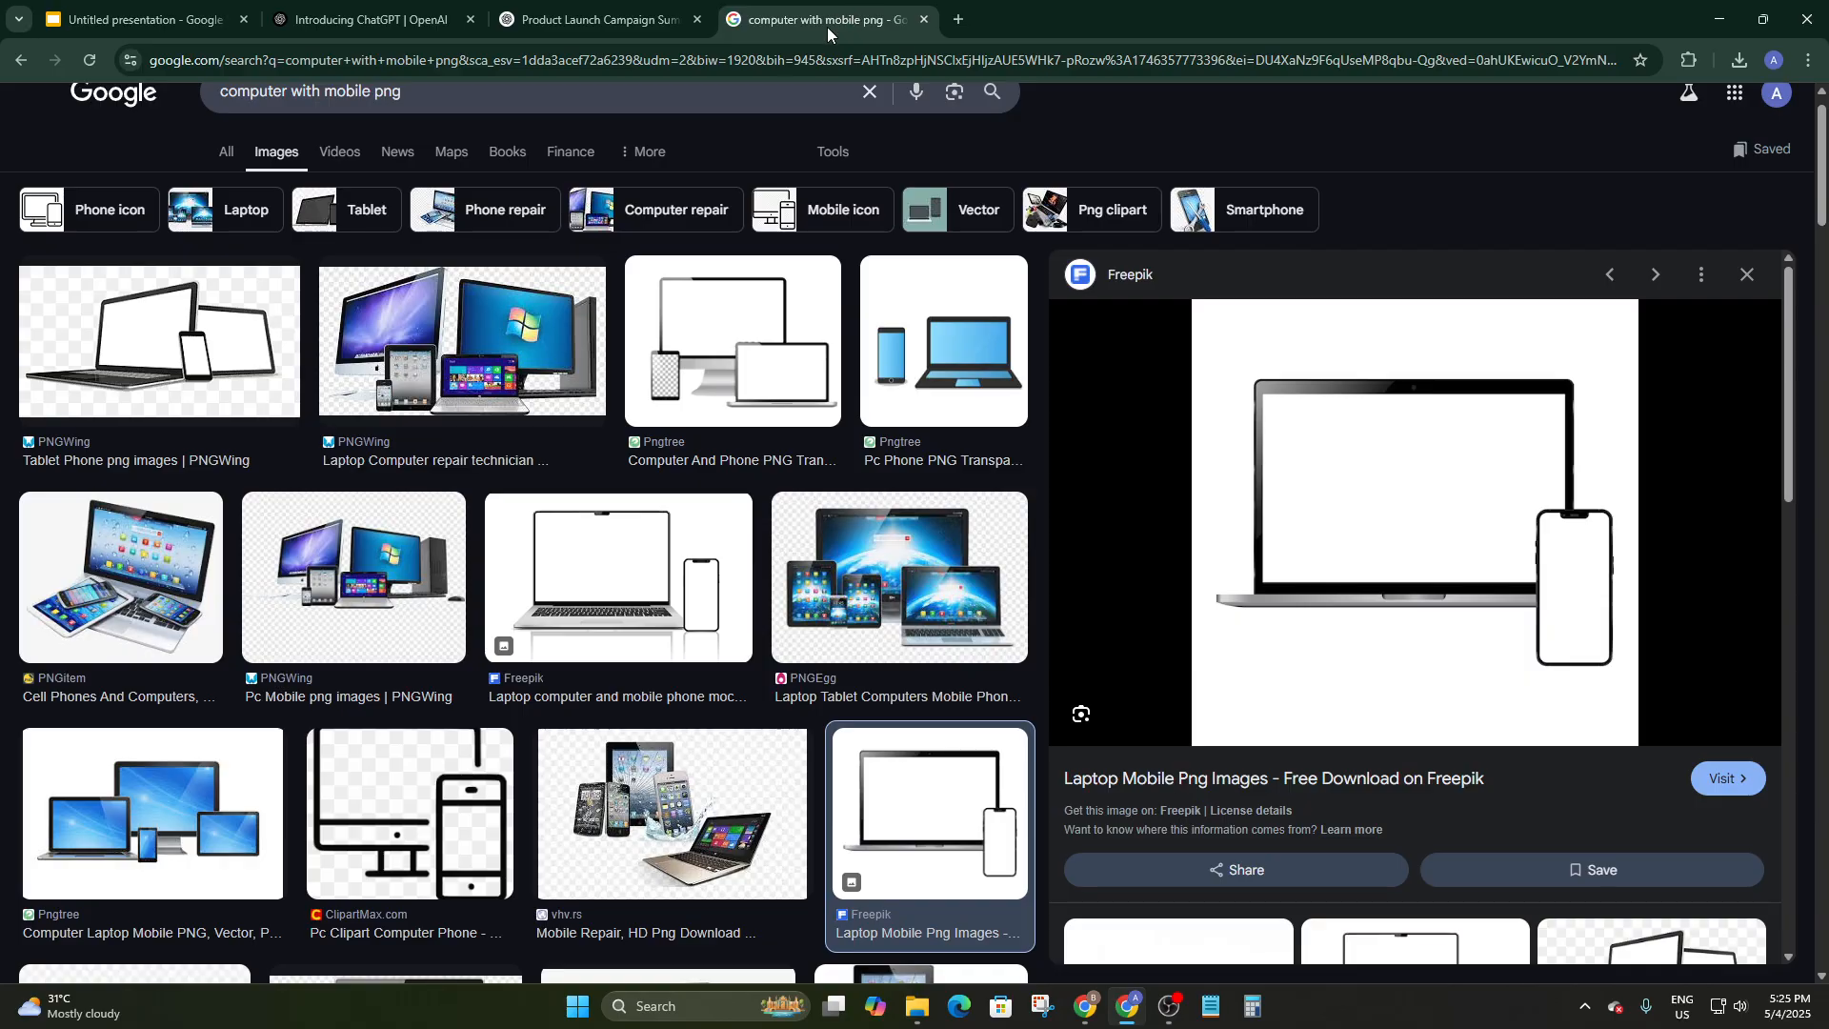
{"action": "scroll", "coordinate": [773, 648], "scroll_direction": "down", "scroll_amount": 1}
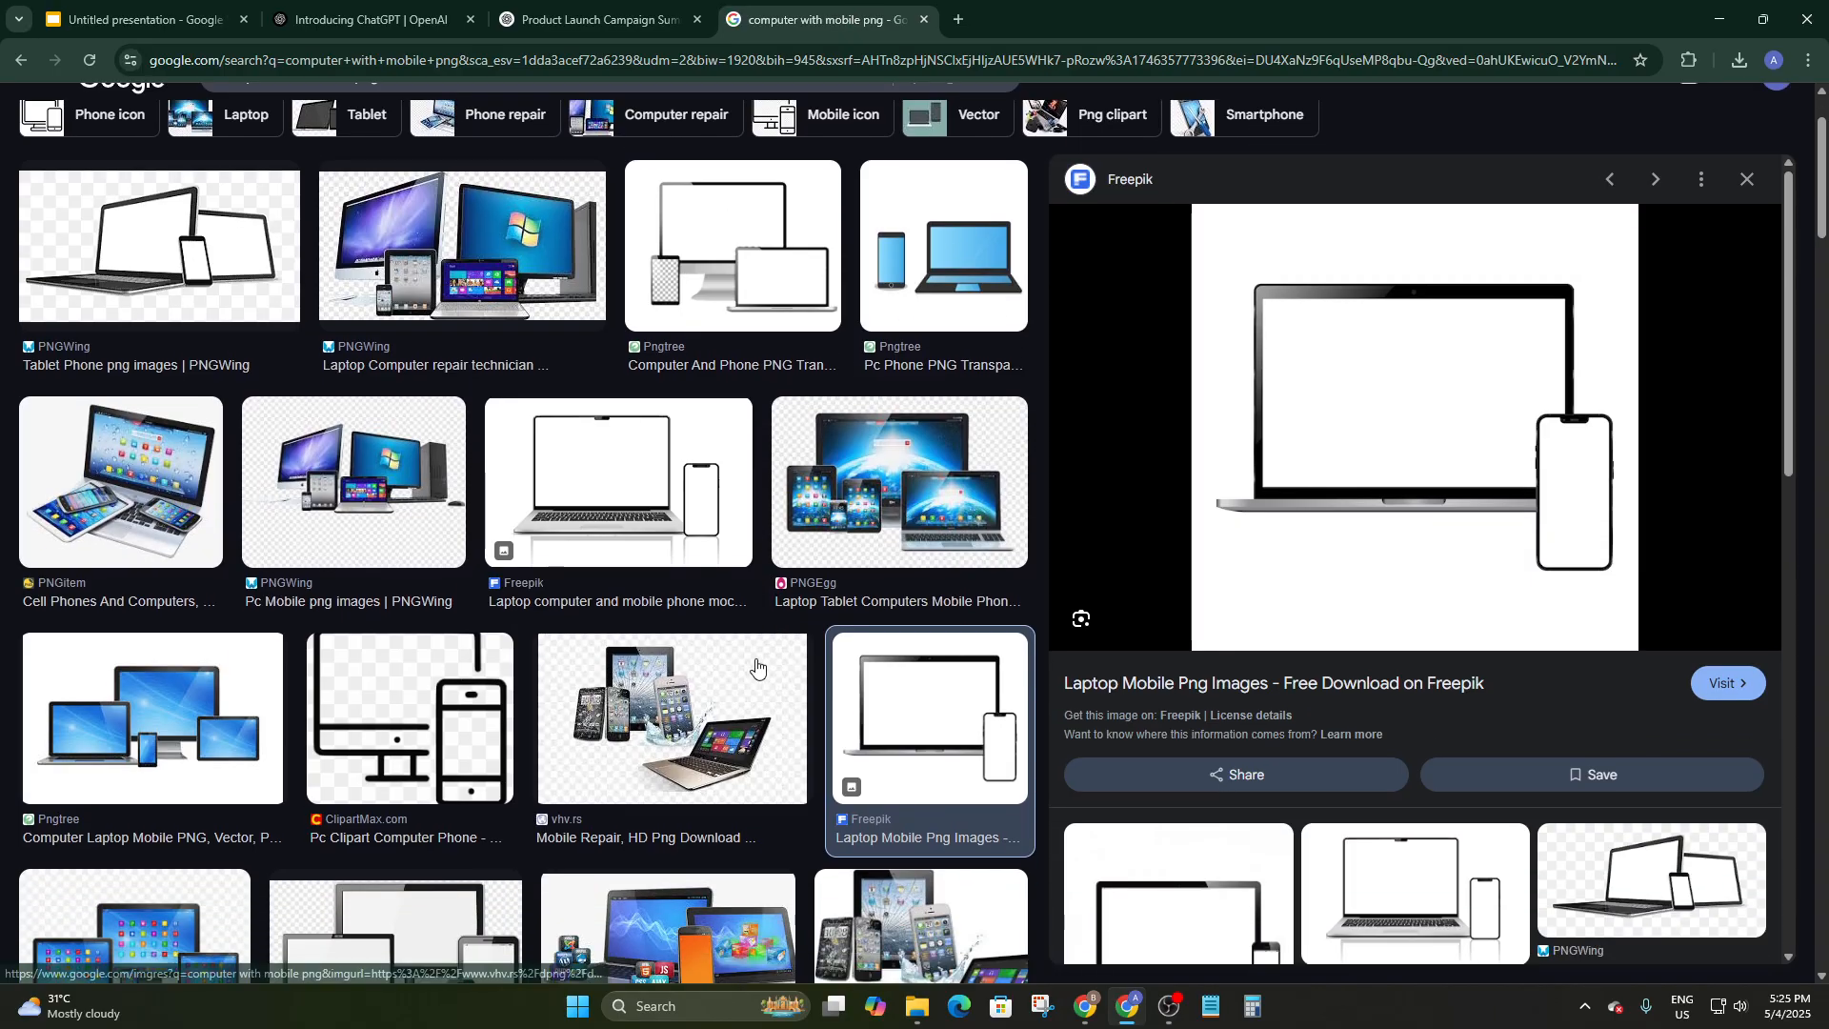
{"action": "scroll", "coordinate": [229, 405], "scroll_direction": "up", "scroll_amount": 1}
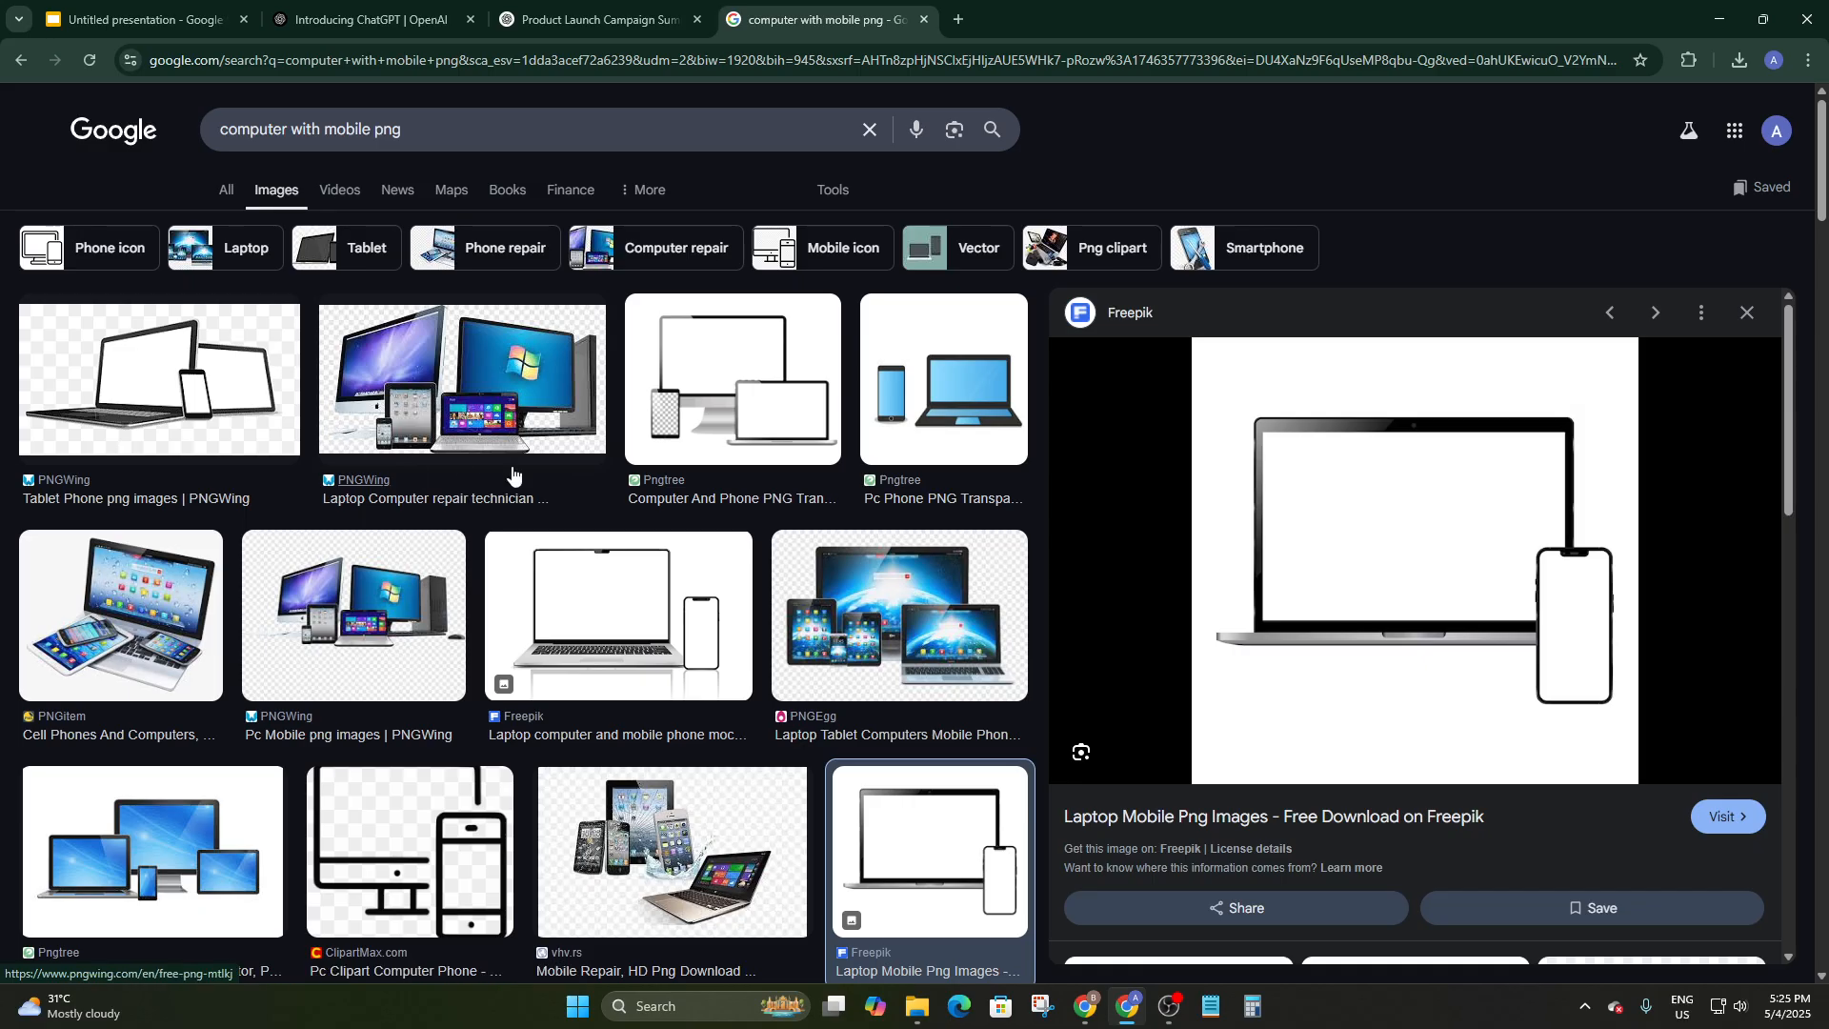
{"action": "left_click", "coordinate": [475, 402]}
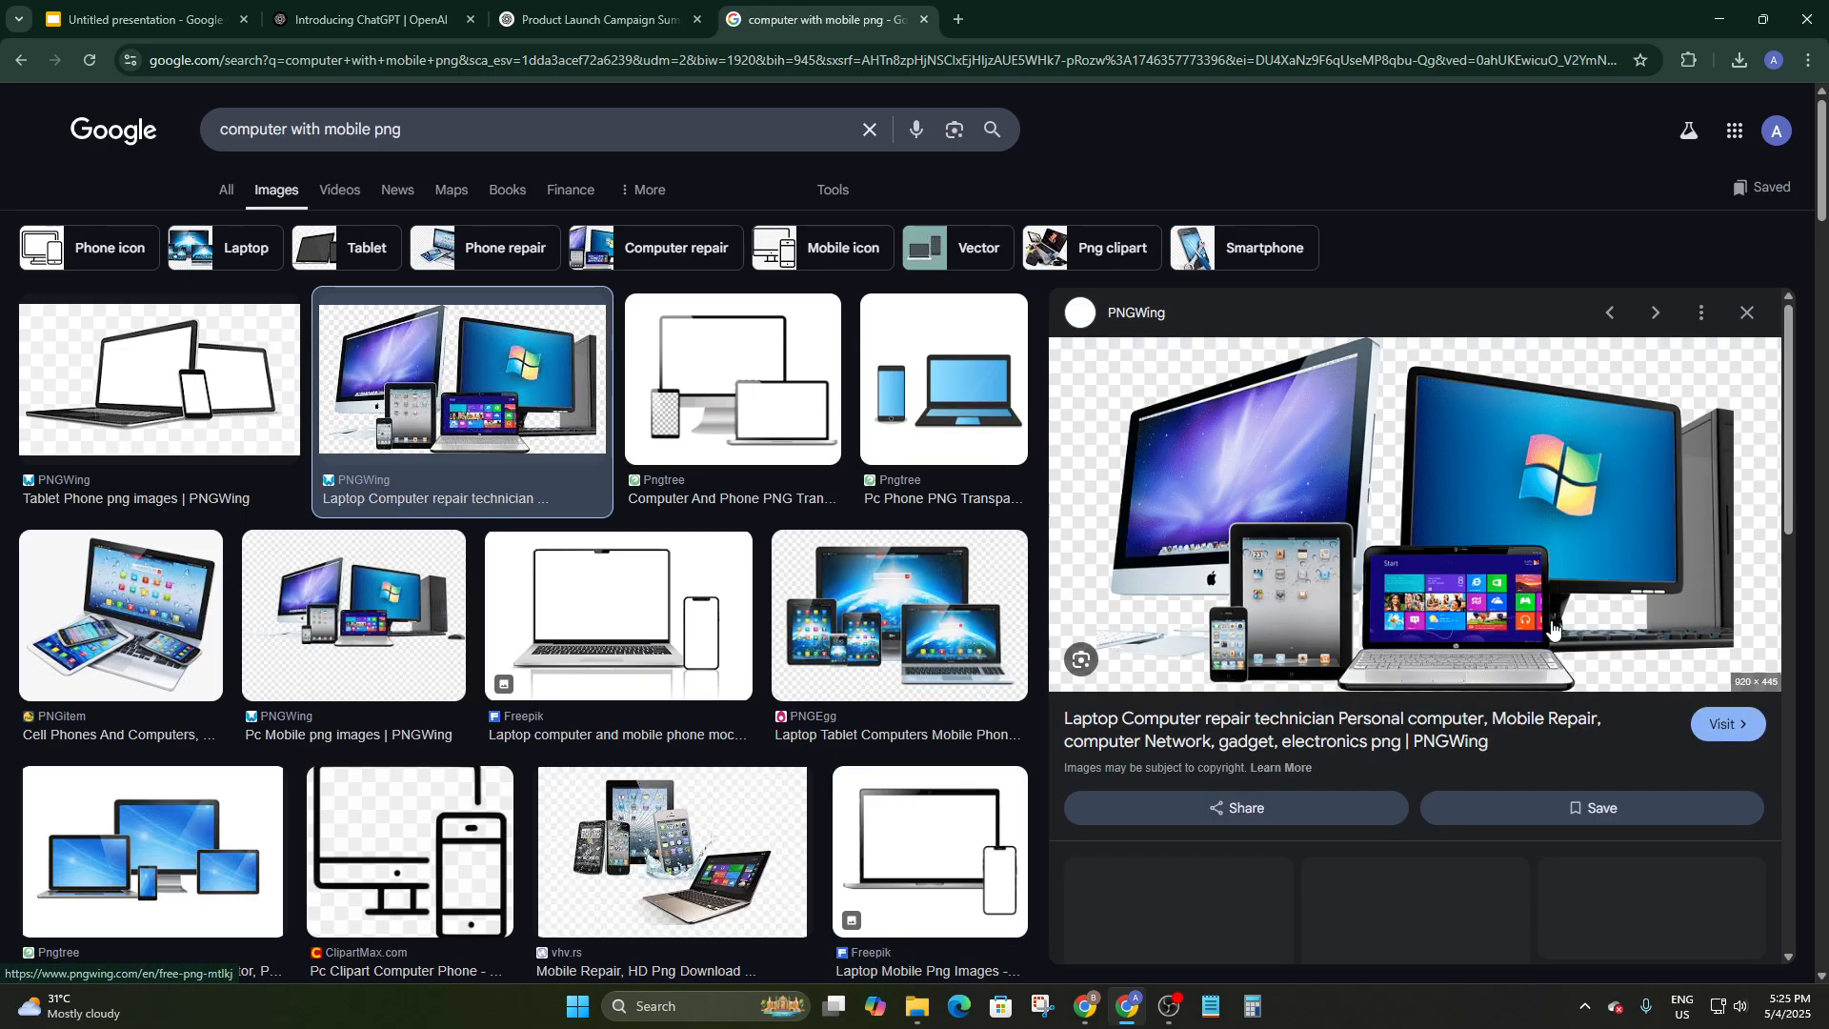
{"action": "left_click", "coordinate": [1732, 726]}
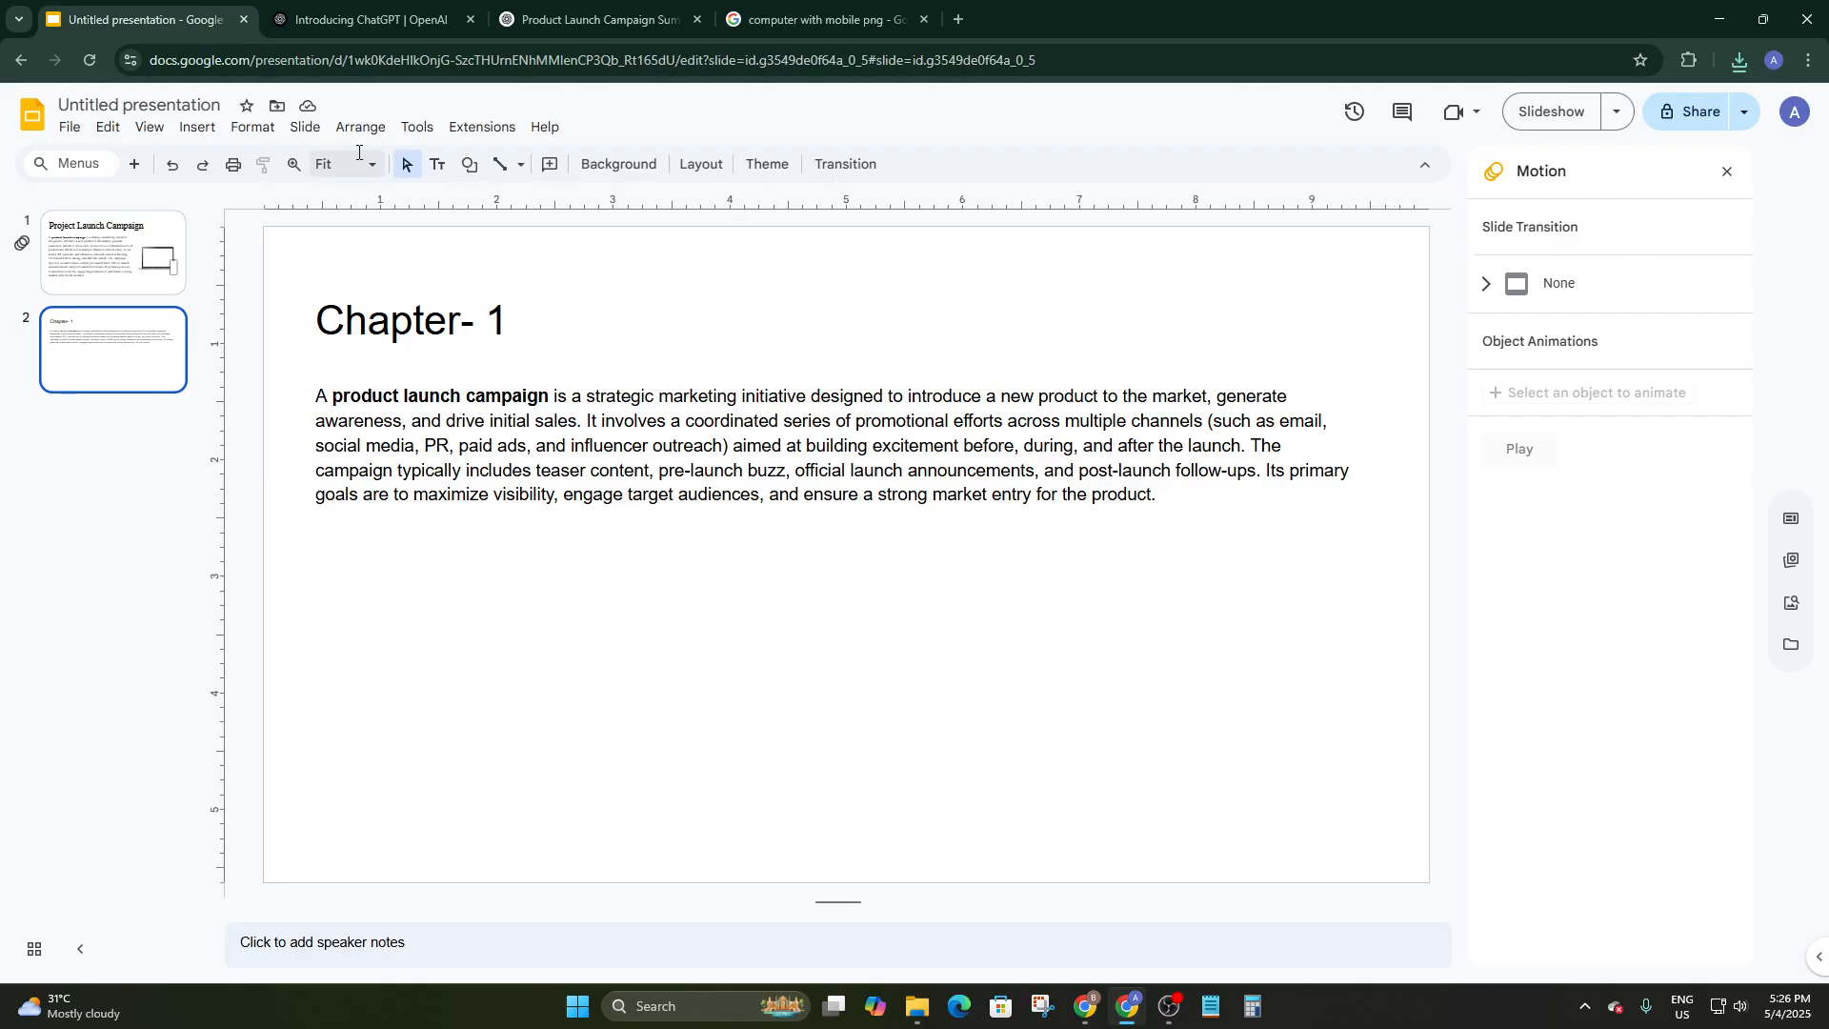
Insert the downloaded pngwing.com image from the Downloads folder into the Chapter- 1 slide and place it centred below the text
{"action": "left_click", "coordinate": [253, 126]}
{"action": "mouse_move", "coordinate": [200, 132]}
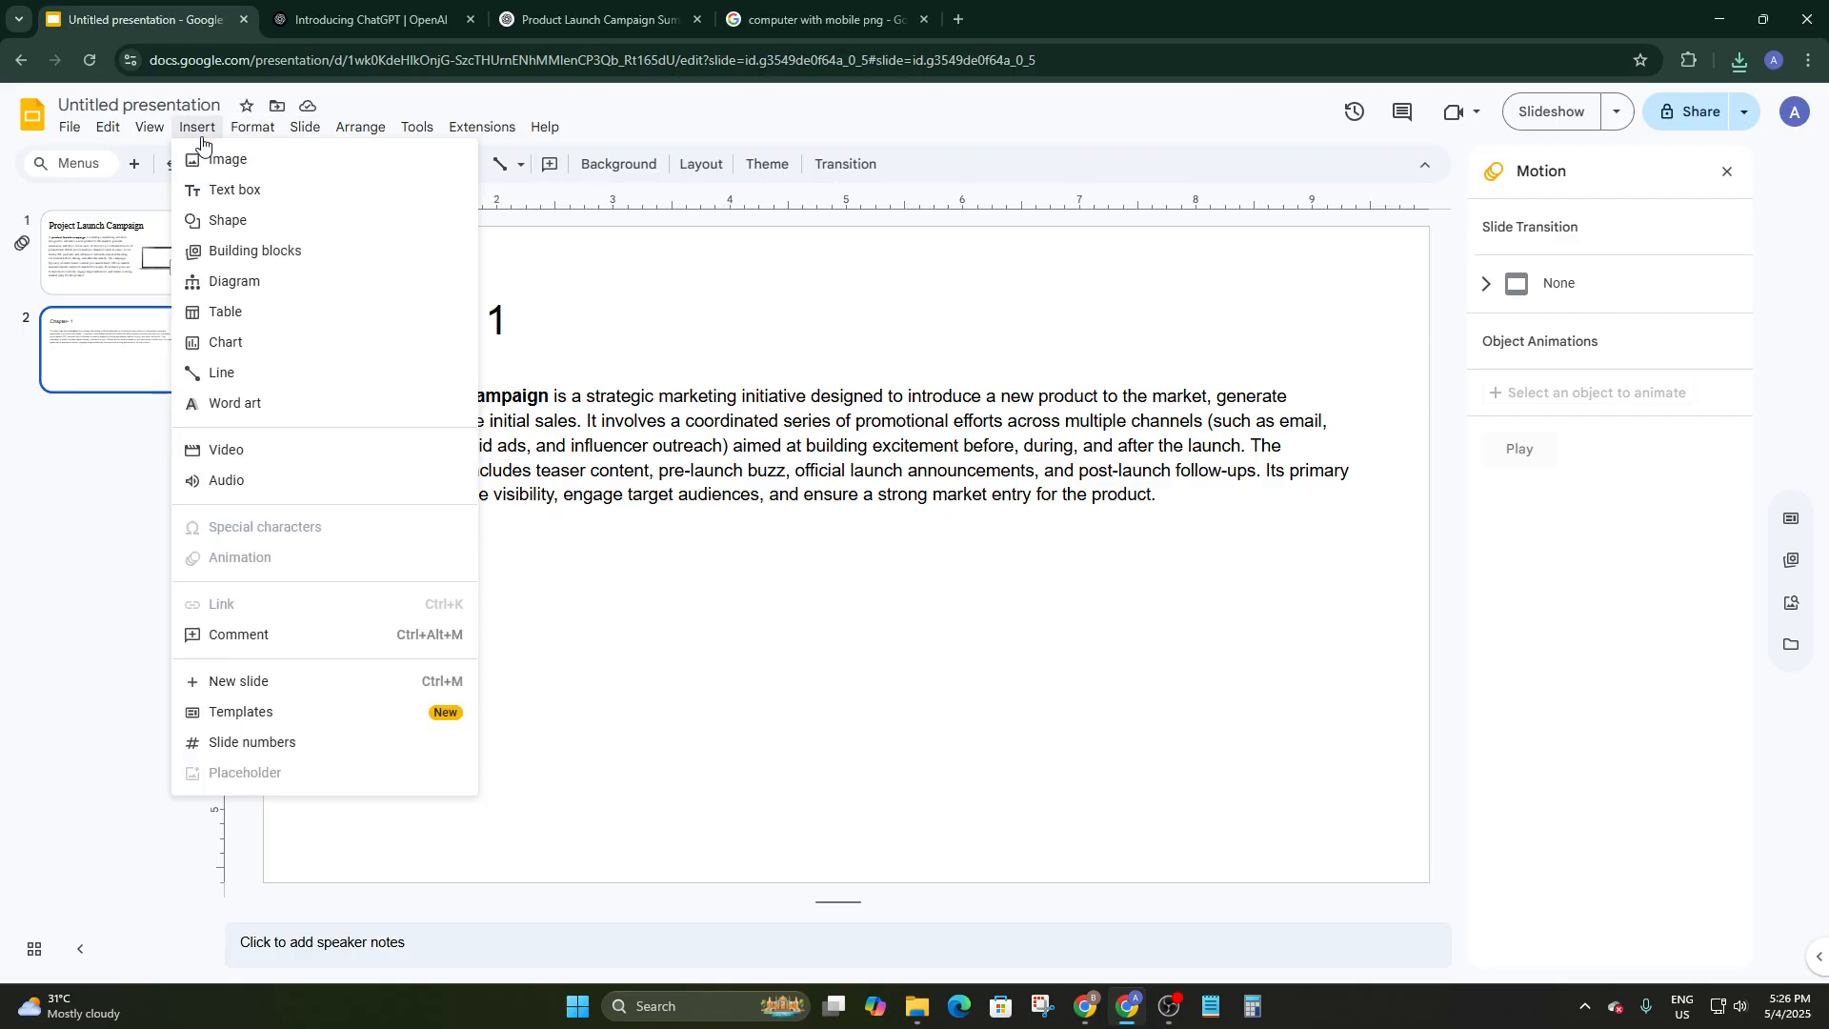
{"action": "mouse_move", "coordinate": [226, 168]}
{"action": "left_click", "coordinate": [597, 164]}
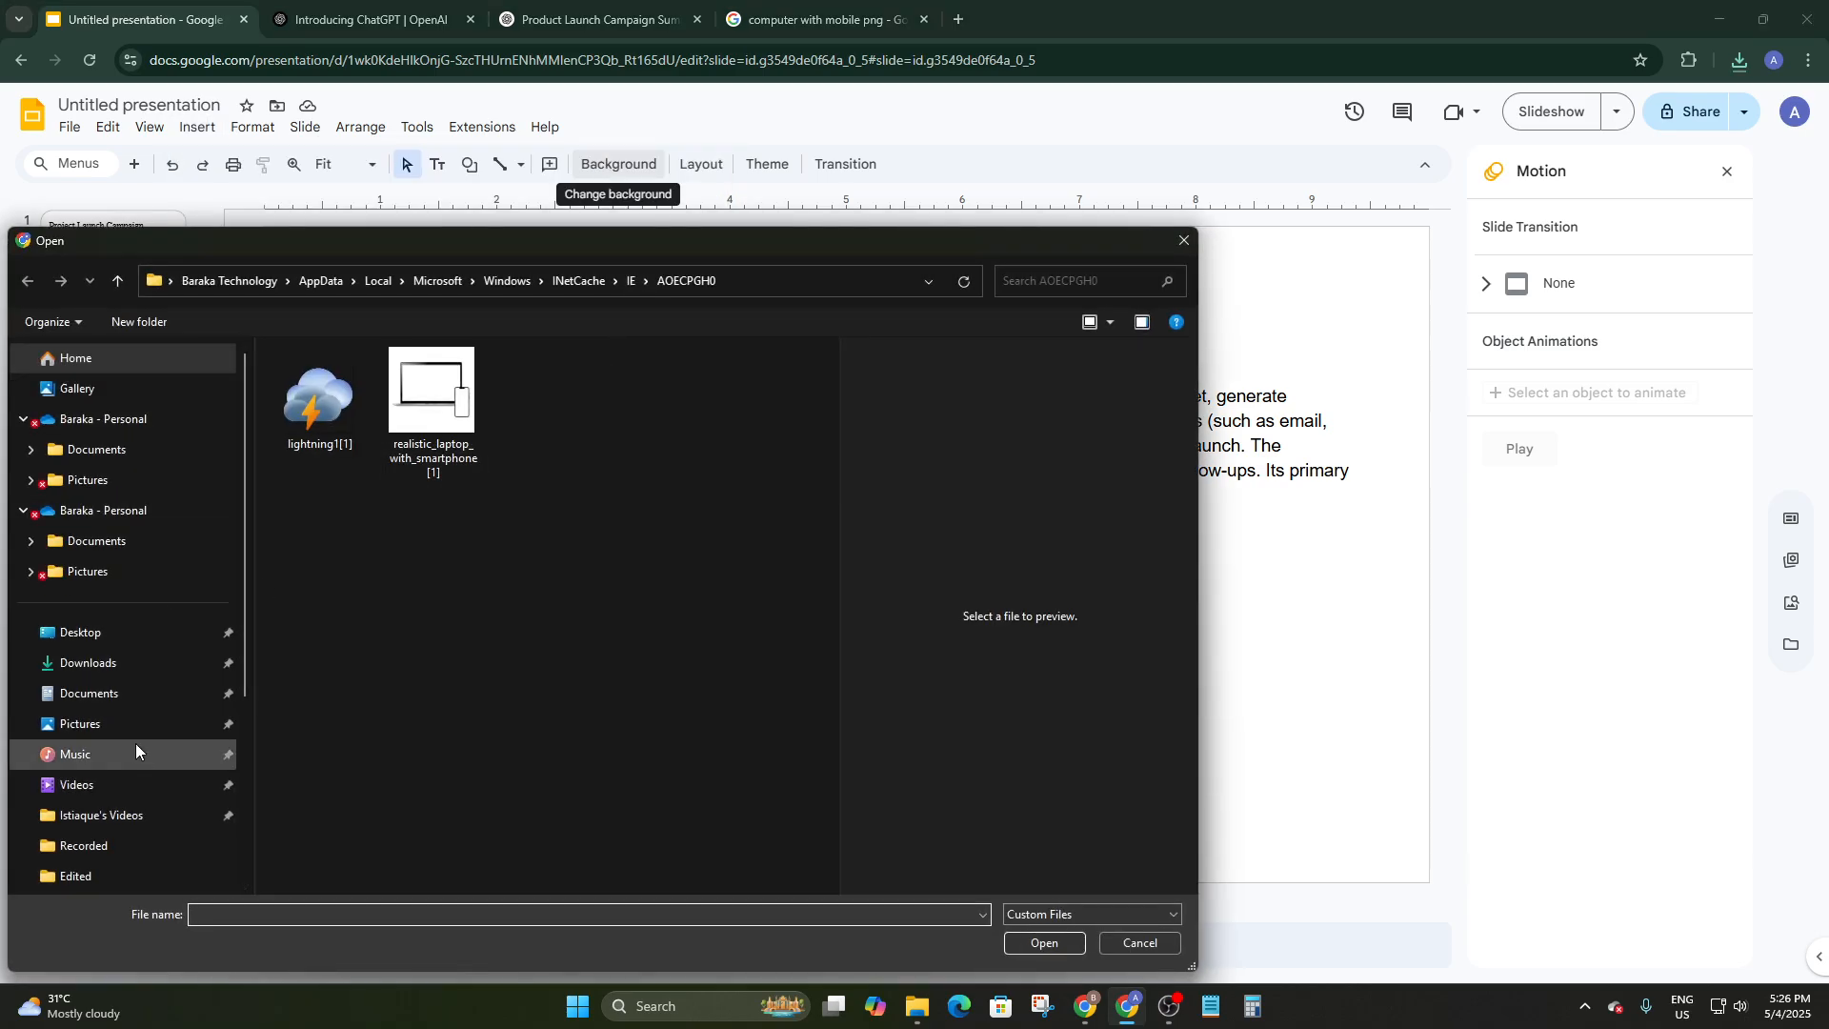
{"action": "left_click", "coordinate": [113, 664]}
{"action": "double_click", "coordinate": [346, 403]}
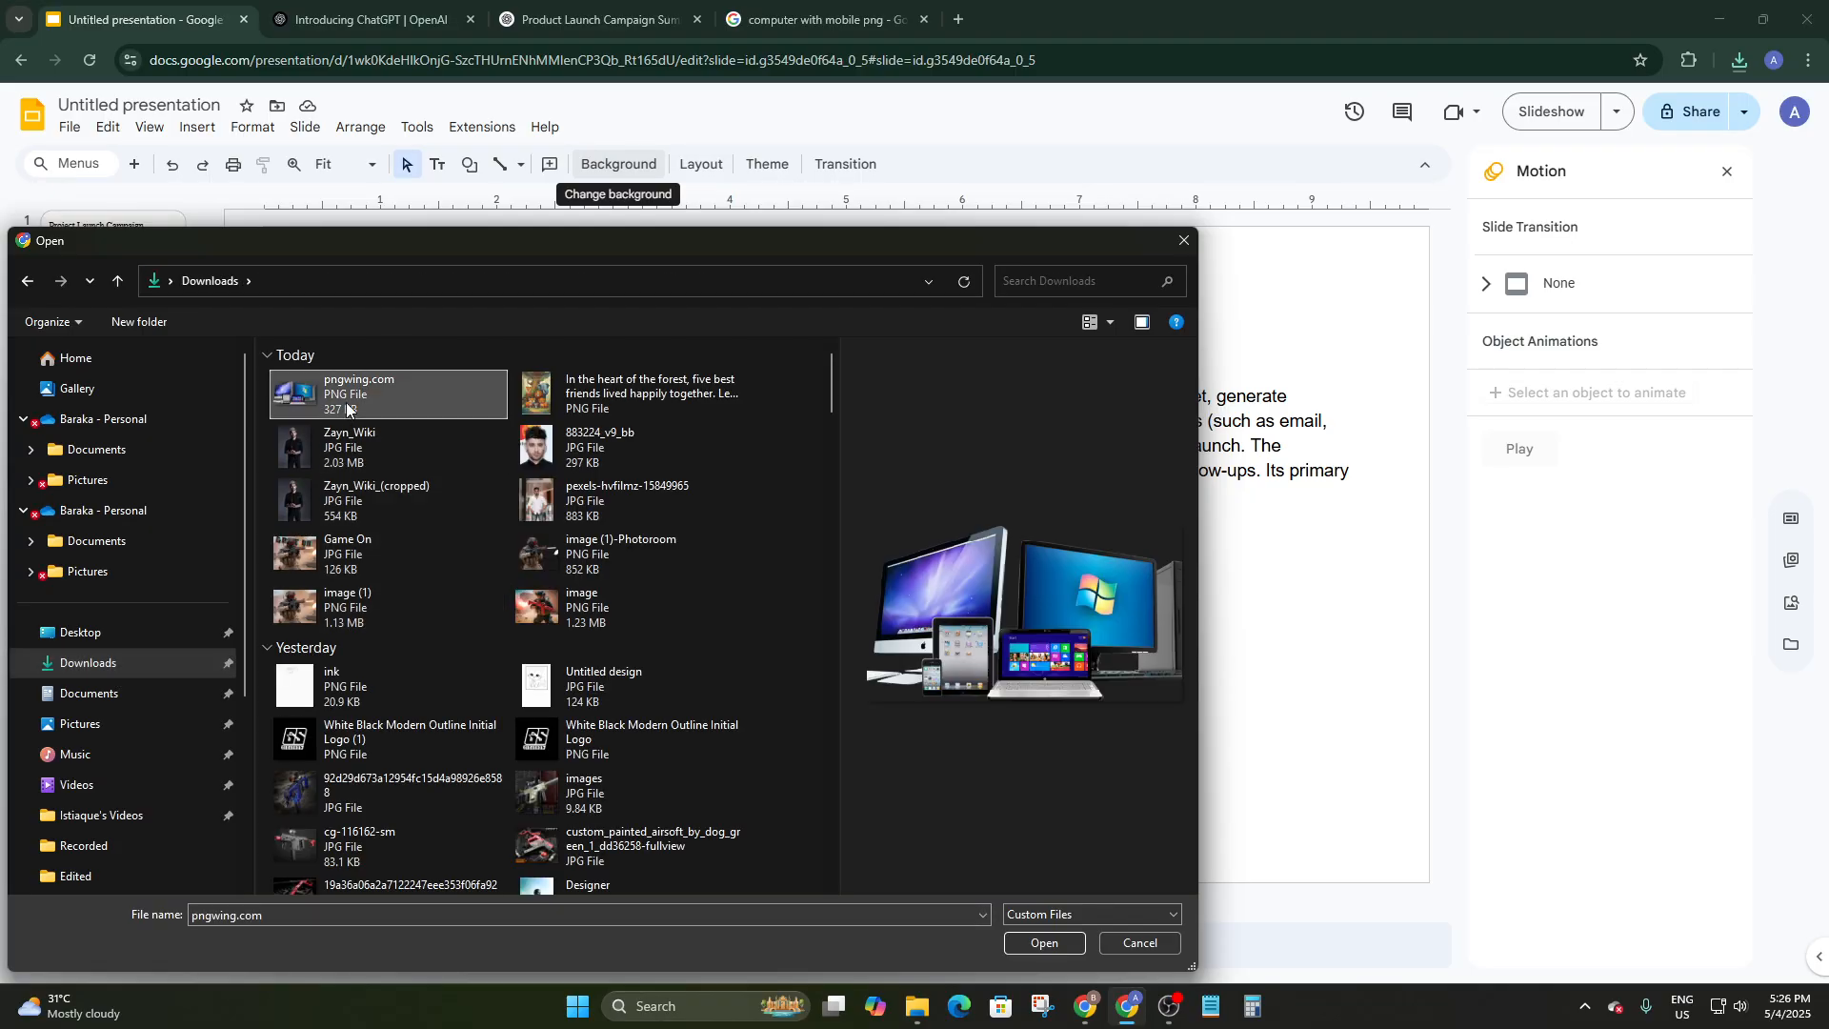
{"action": "left_click_drag", "start_coordinate": [694, 679], "coordinate": [902, 686]}
Switch back and forth between the title slide and the Chapter- 1 slide to compare them, ending on the title slide
{"action": "left_click", "coordinate": [119, 249]}
{"action": "left_click", "coordinate": [93, 338]}
{"action": "left_click", "coordinate": [88, 267]}
{"action": "left_click", "coordinate": [85, 336]}
{"action": "left_click", "coordinate": [76, 267]}
{"action": "left_click", "coordinate": [65, 333]}
{"action": "left_click", "coordinate": [60, 277]}
{"action": "left_click", "coordinate": [91, 333]}
{"action": "left_click", "coordinate": [86, 271]}
{"action": "left_click", "coordinate": [102, 320]}
{"action": "left_click", "coordinate": [95, 284]}
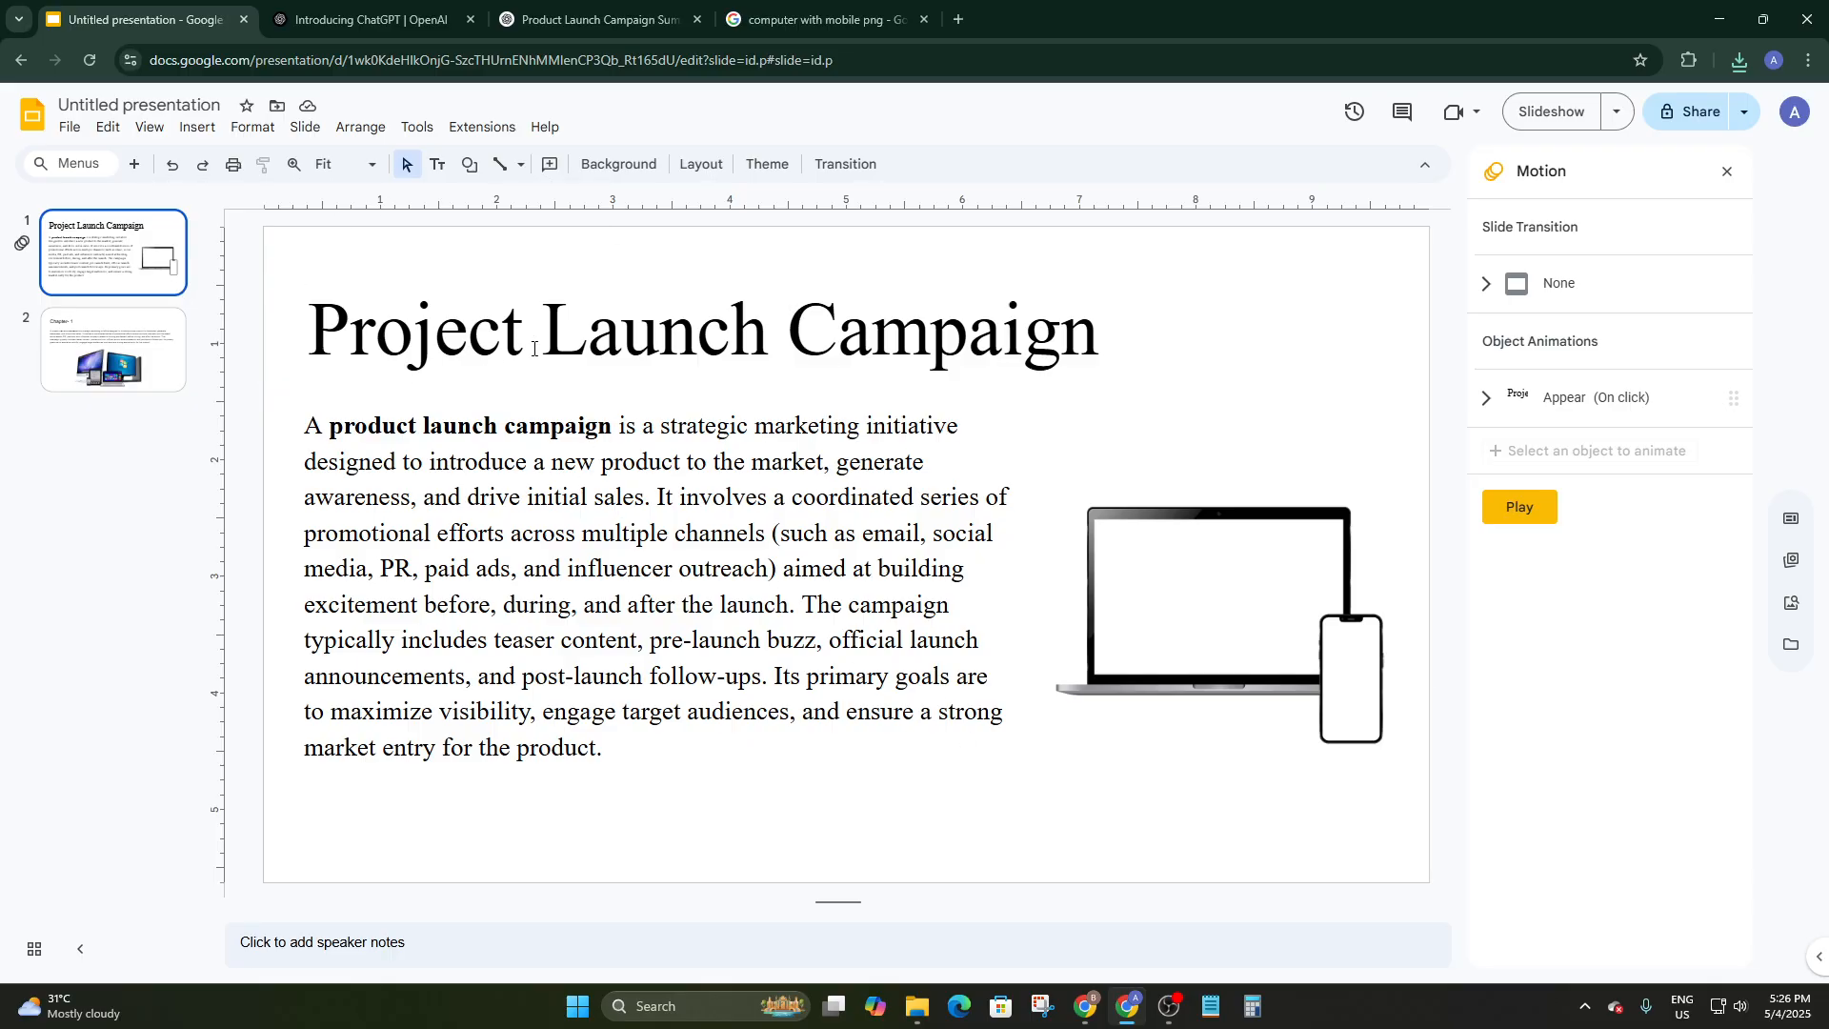
{"action": "left_click", "coordinate": [419, 351]}
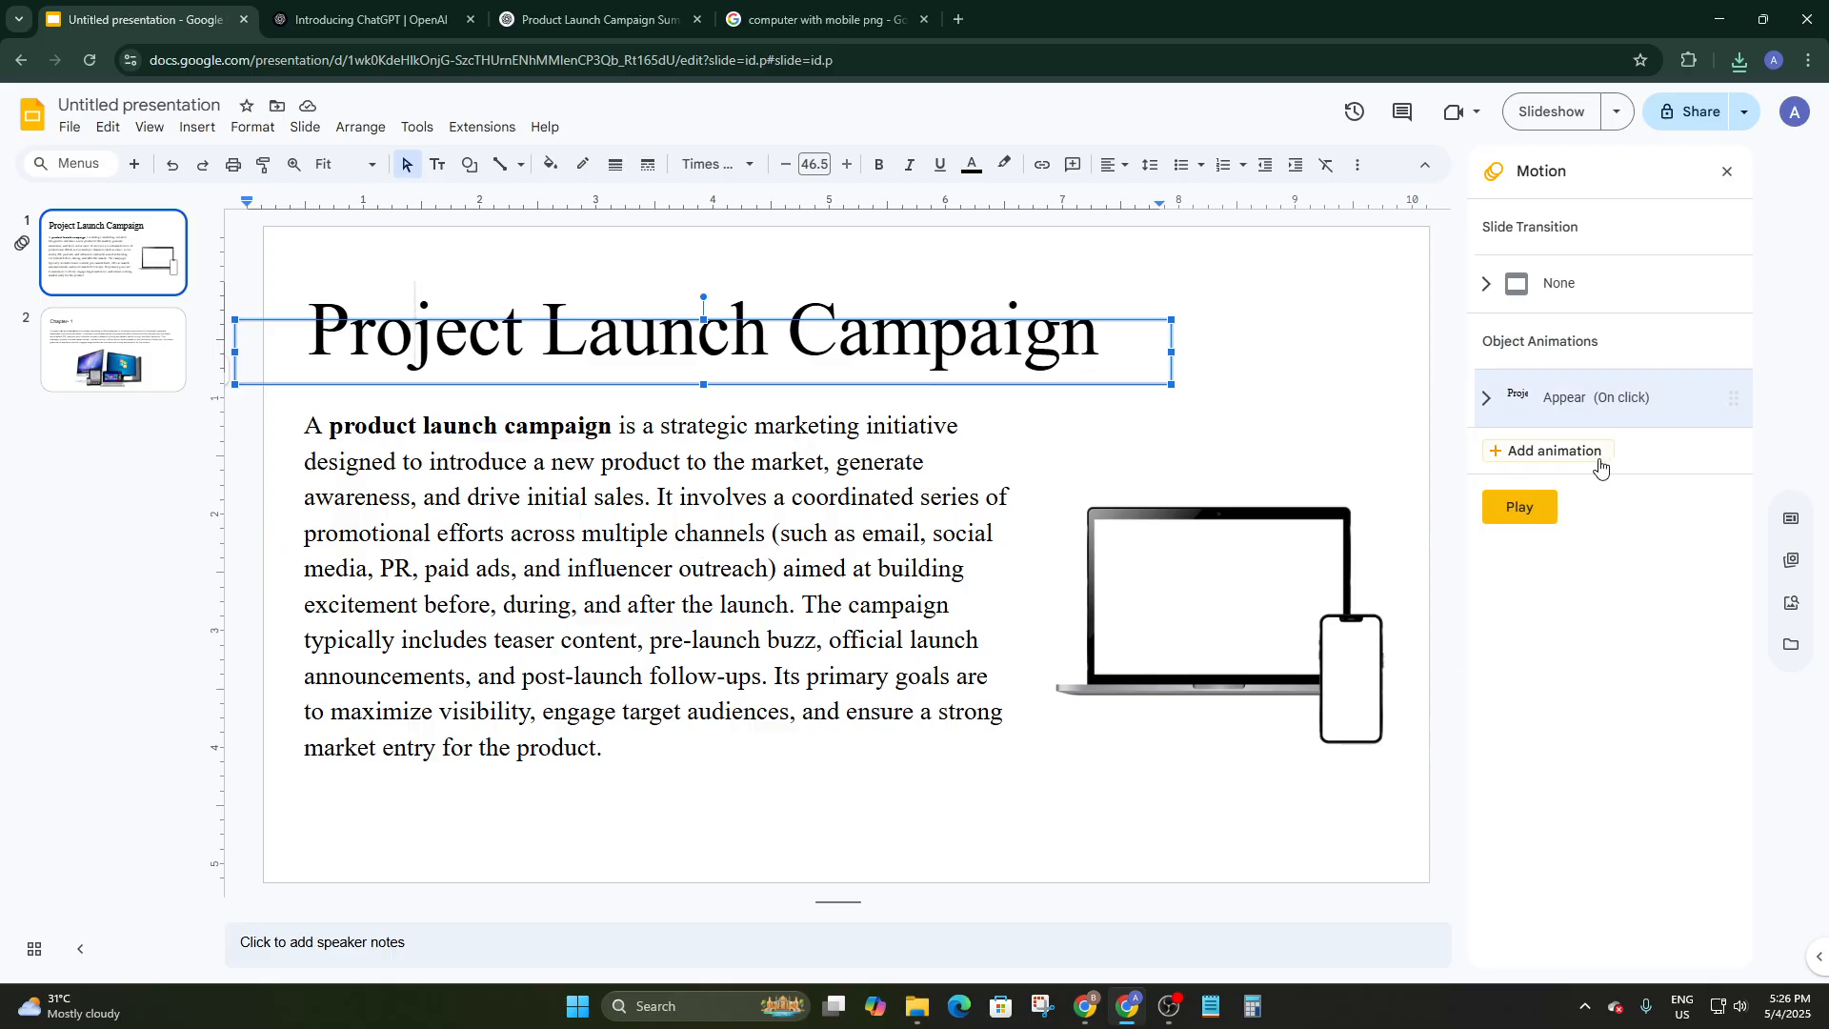
{"action": "left_click", "coordinate": [1545, 455]}
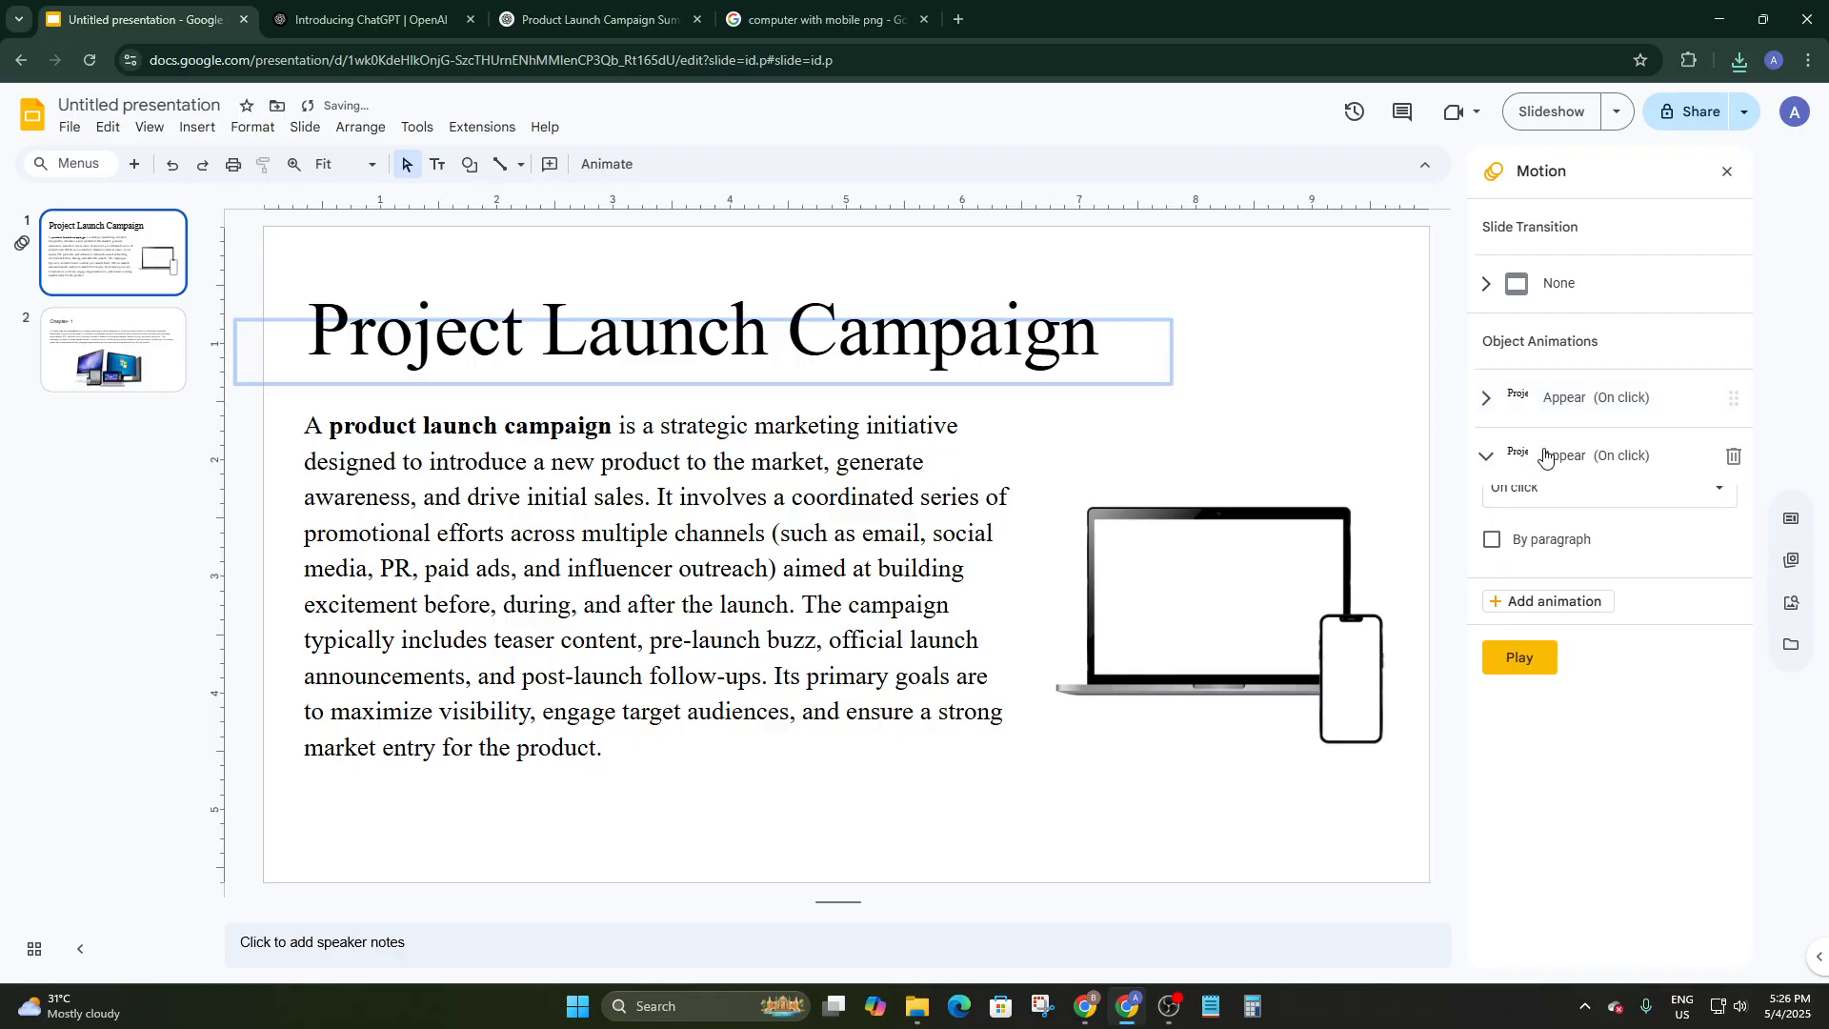
{"action": "left_click", "coordinate": [1734, 457]}
Change the Project Launch Campaign heading's animation to Fly in from left, starting On click, and preview it
{"action": "left_click", "coordinate": [1534, 405]}
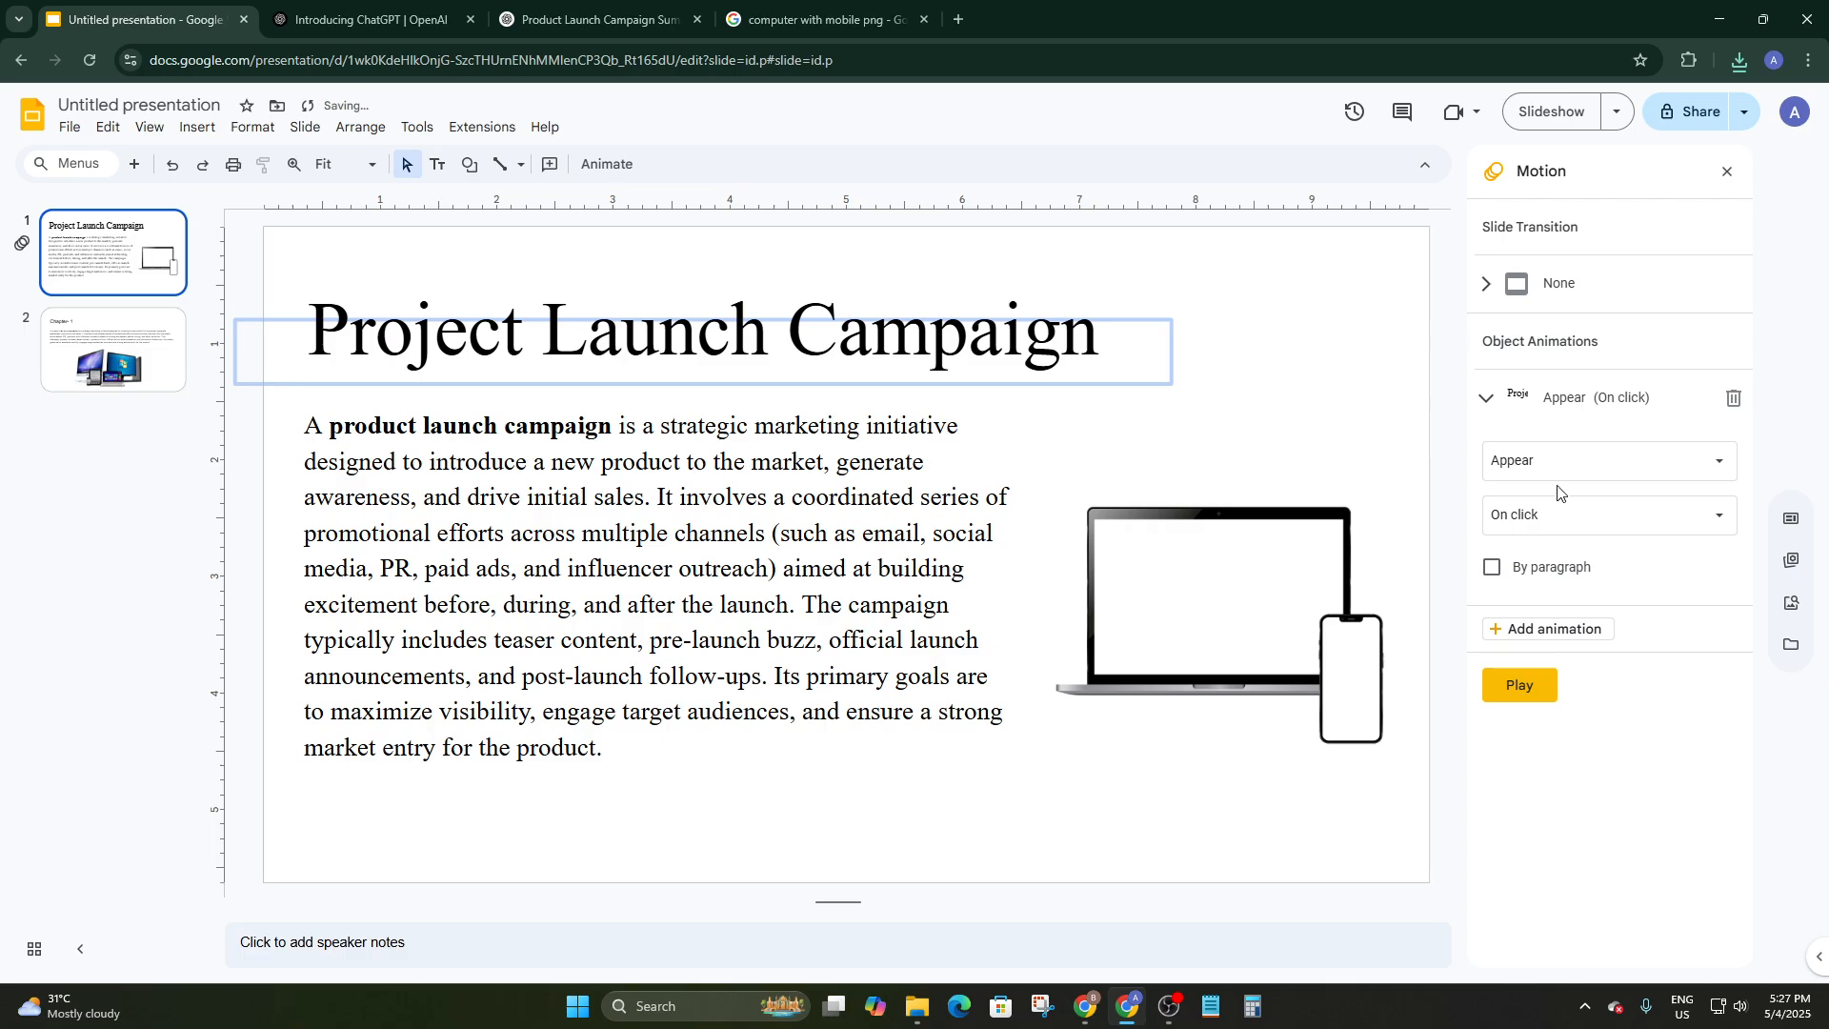
{"action": "left_click", "coordinate": [1572, 462]}
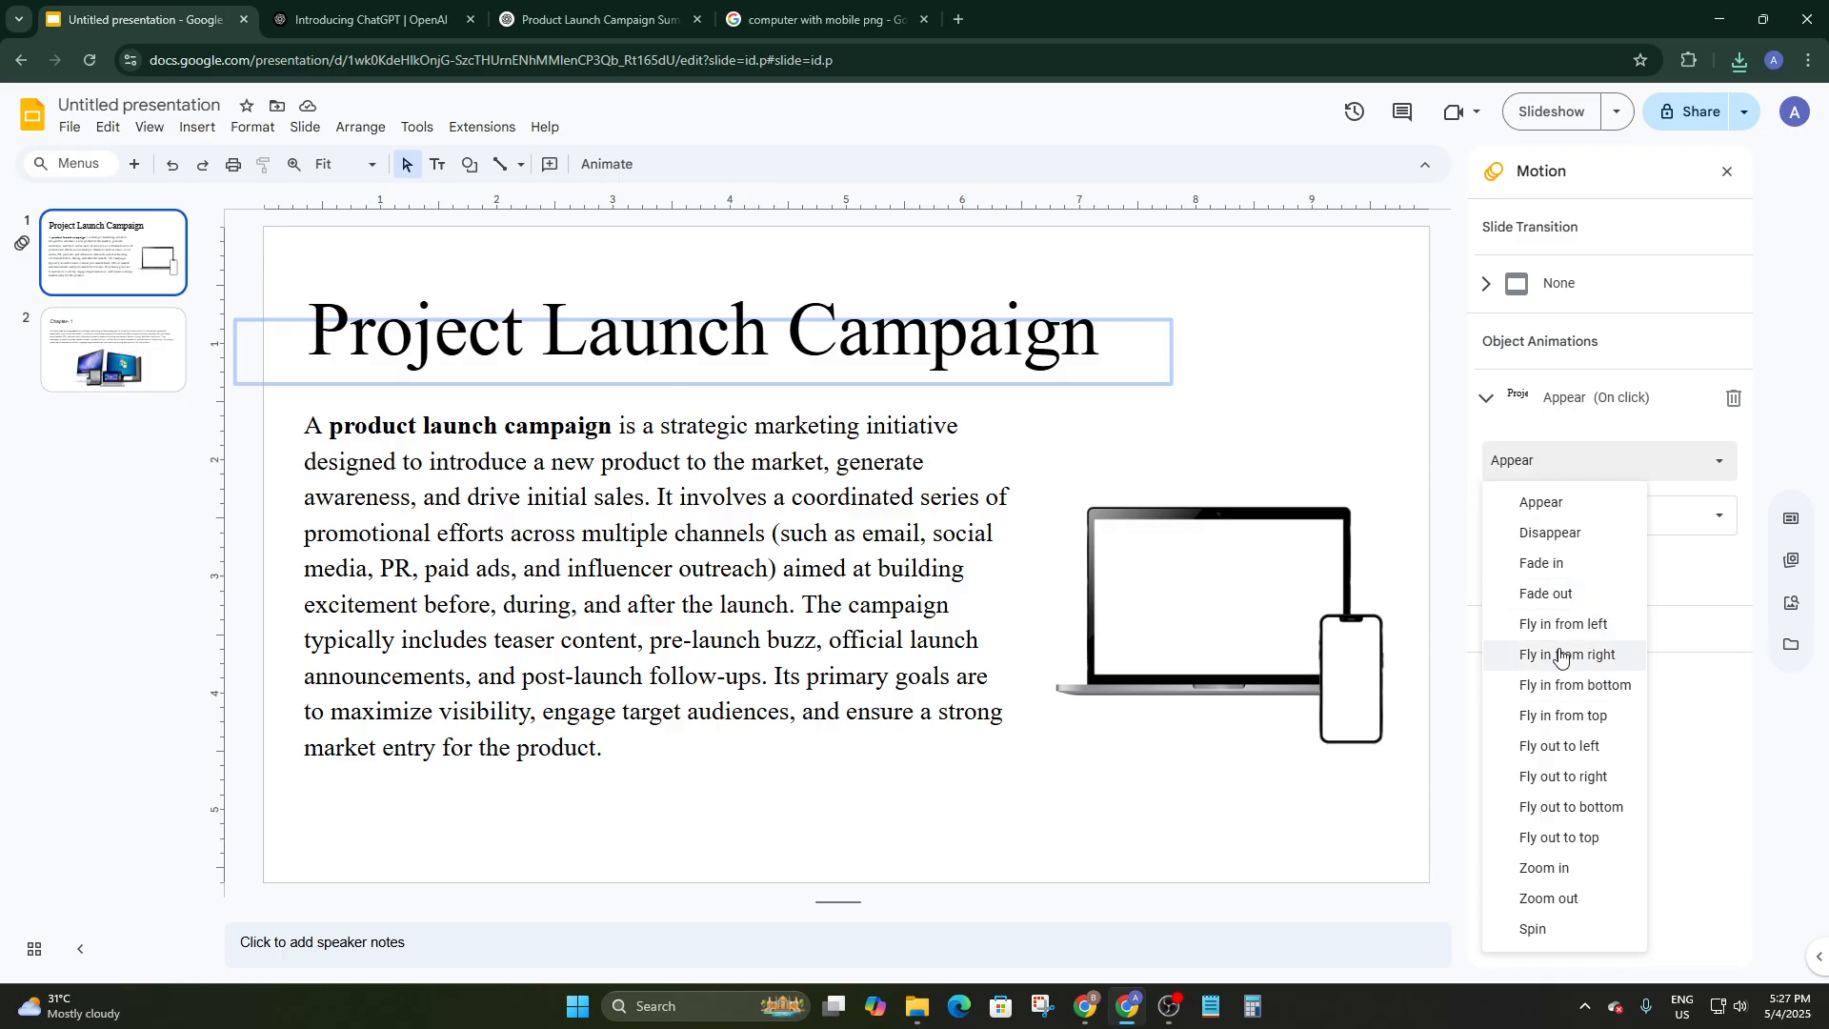
{"action": "left_click", "coordinate": [1576, 624]}
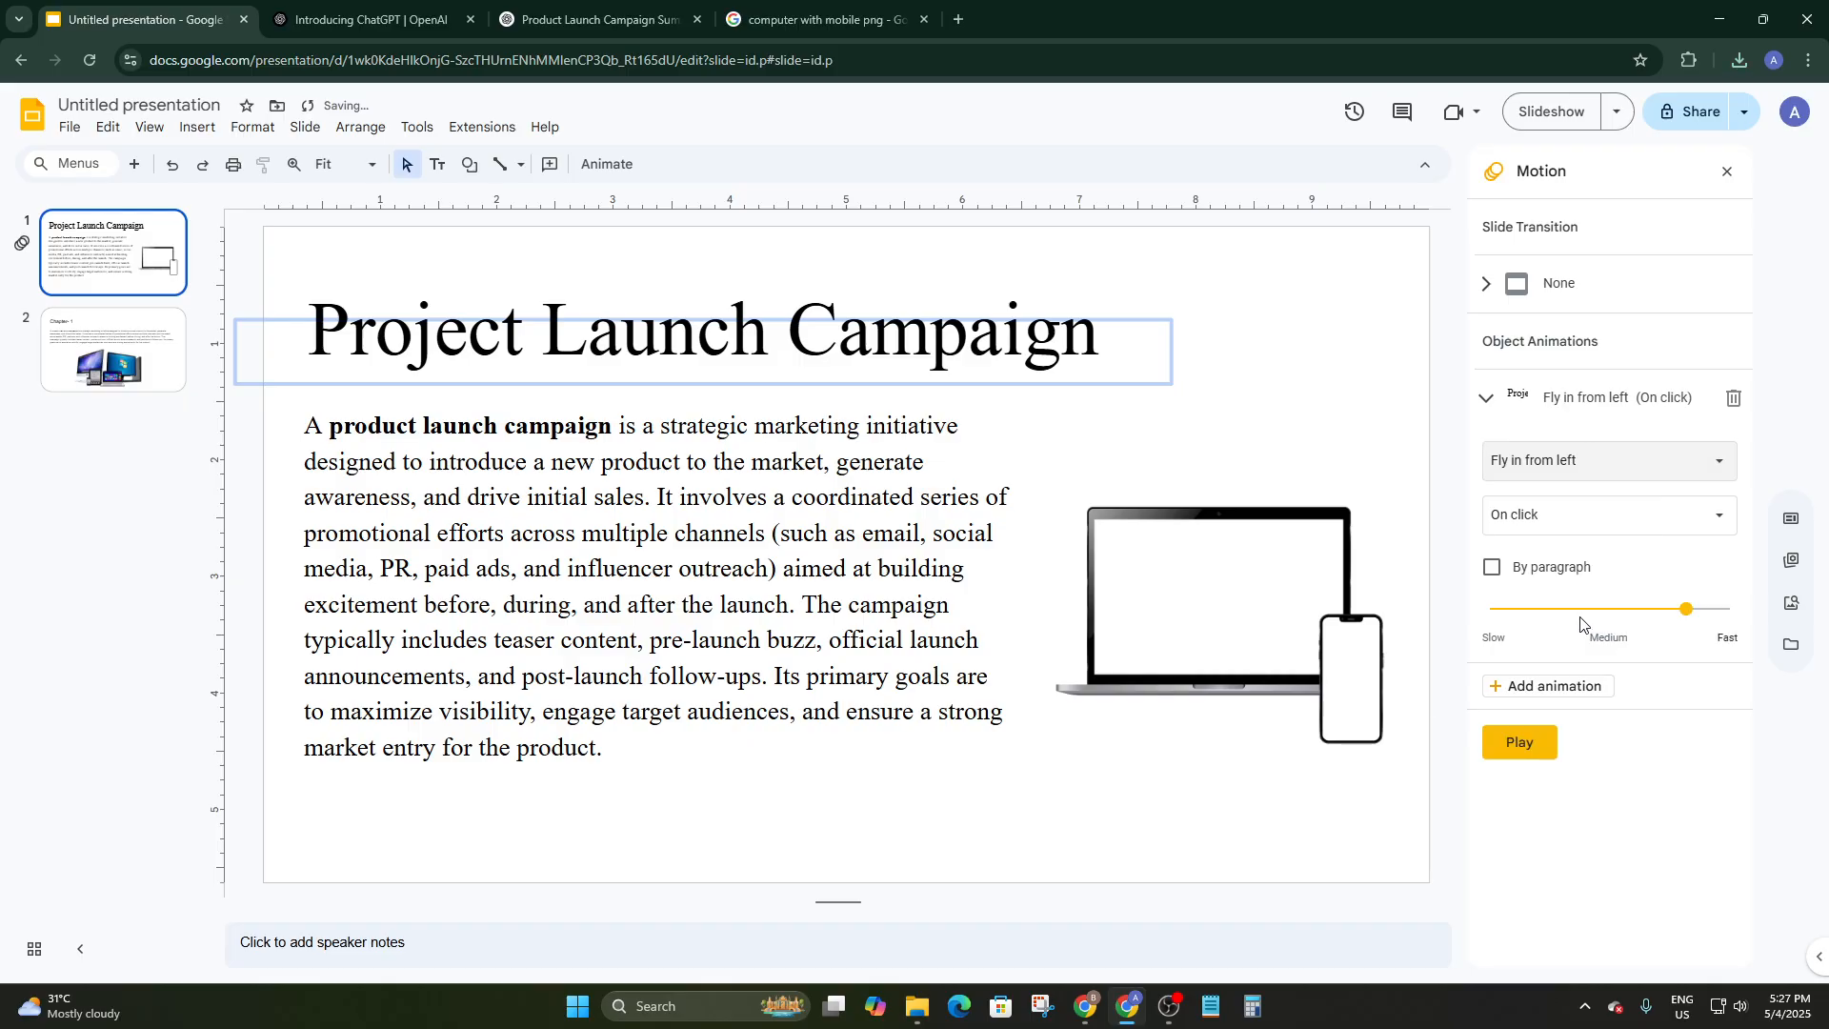
{"action": "left_click", "coordinate": [1553, 520]}
{"action": "left_click", "coordinate": [1533, 557]}
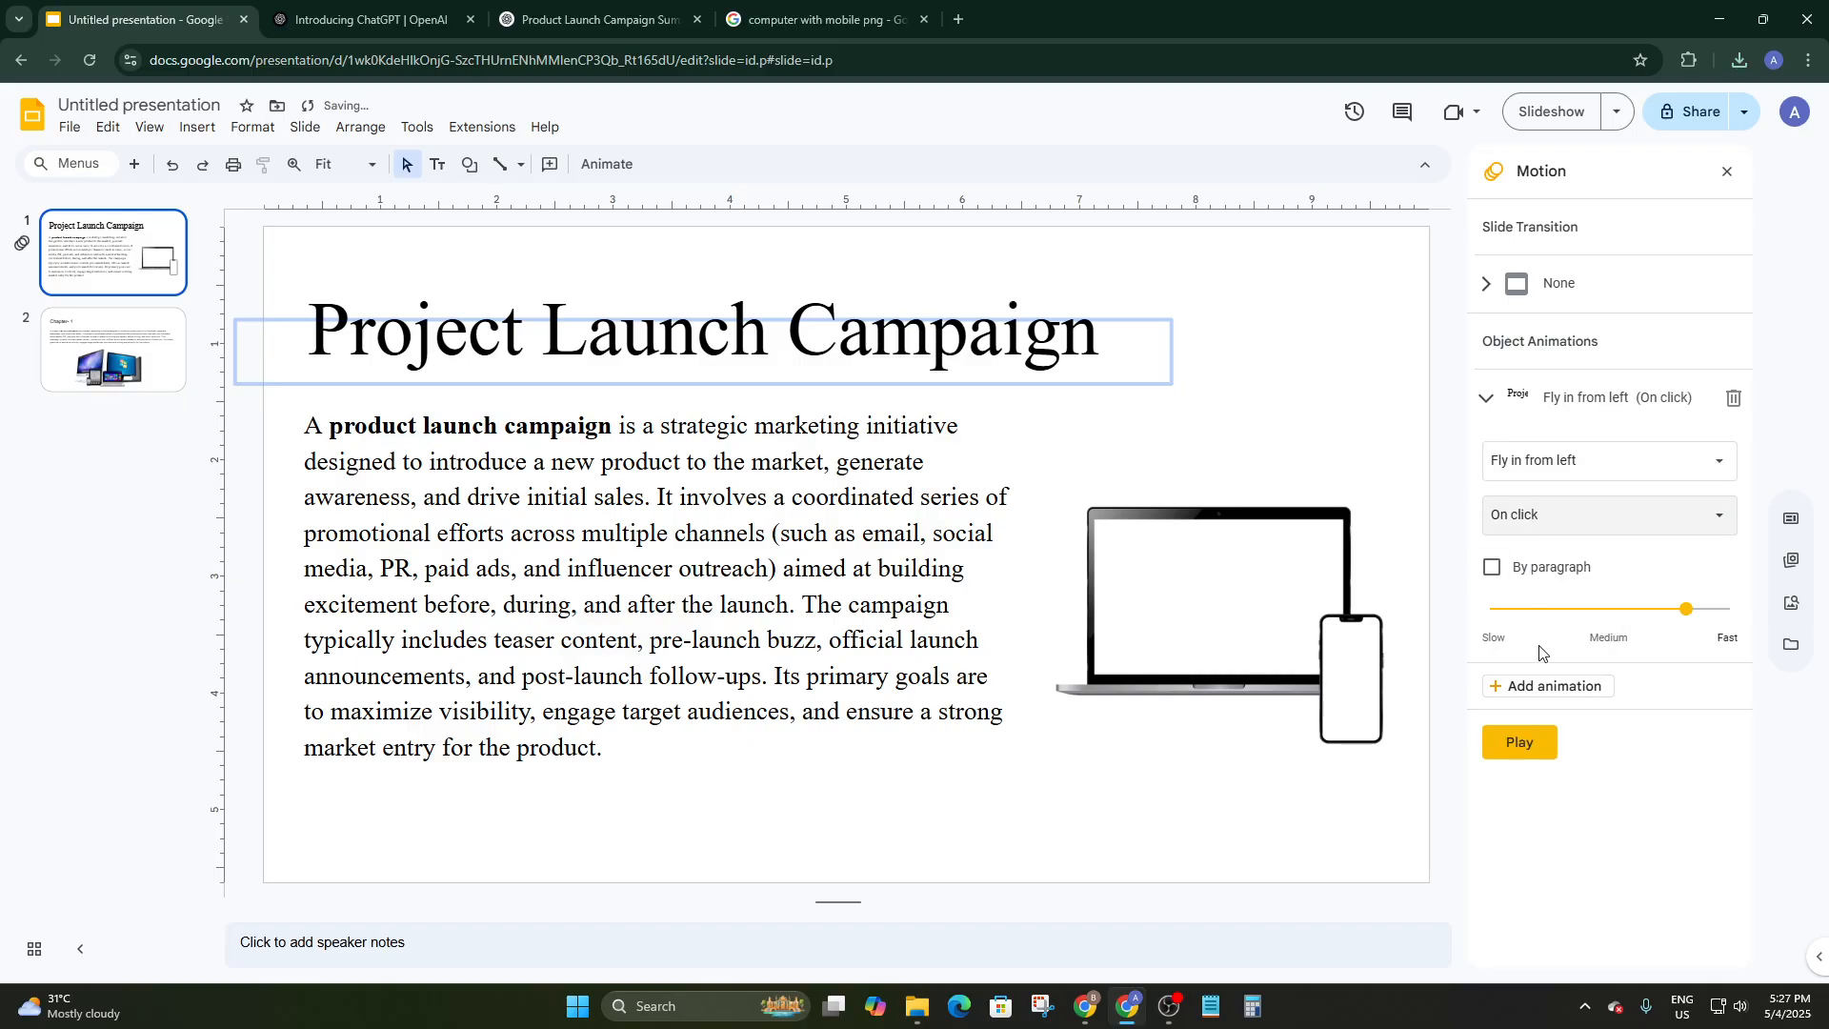
{"action": "left_click", "coordinate": [1524, 741]}
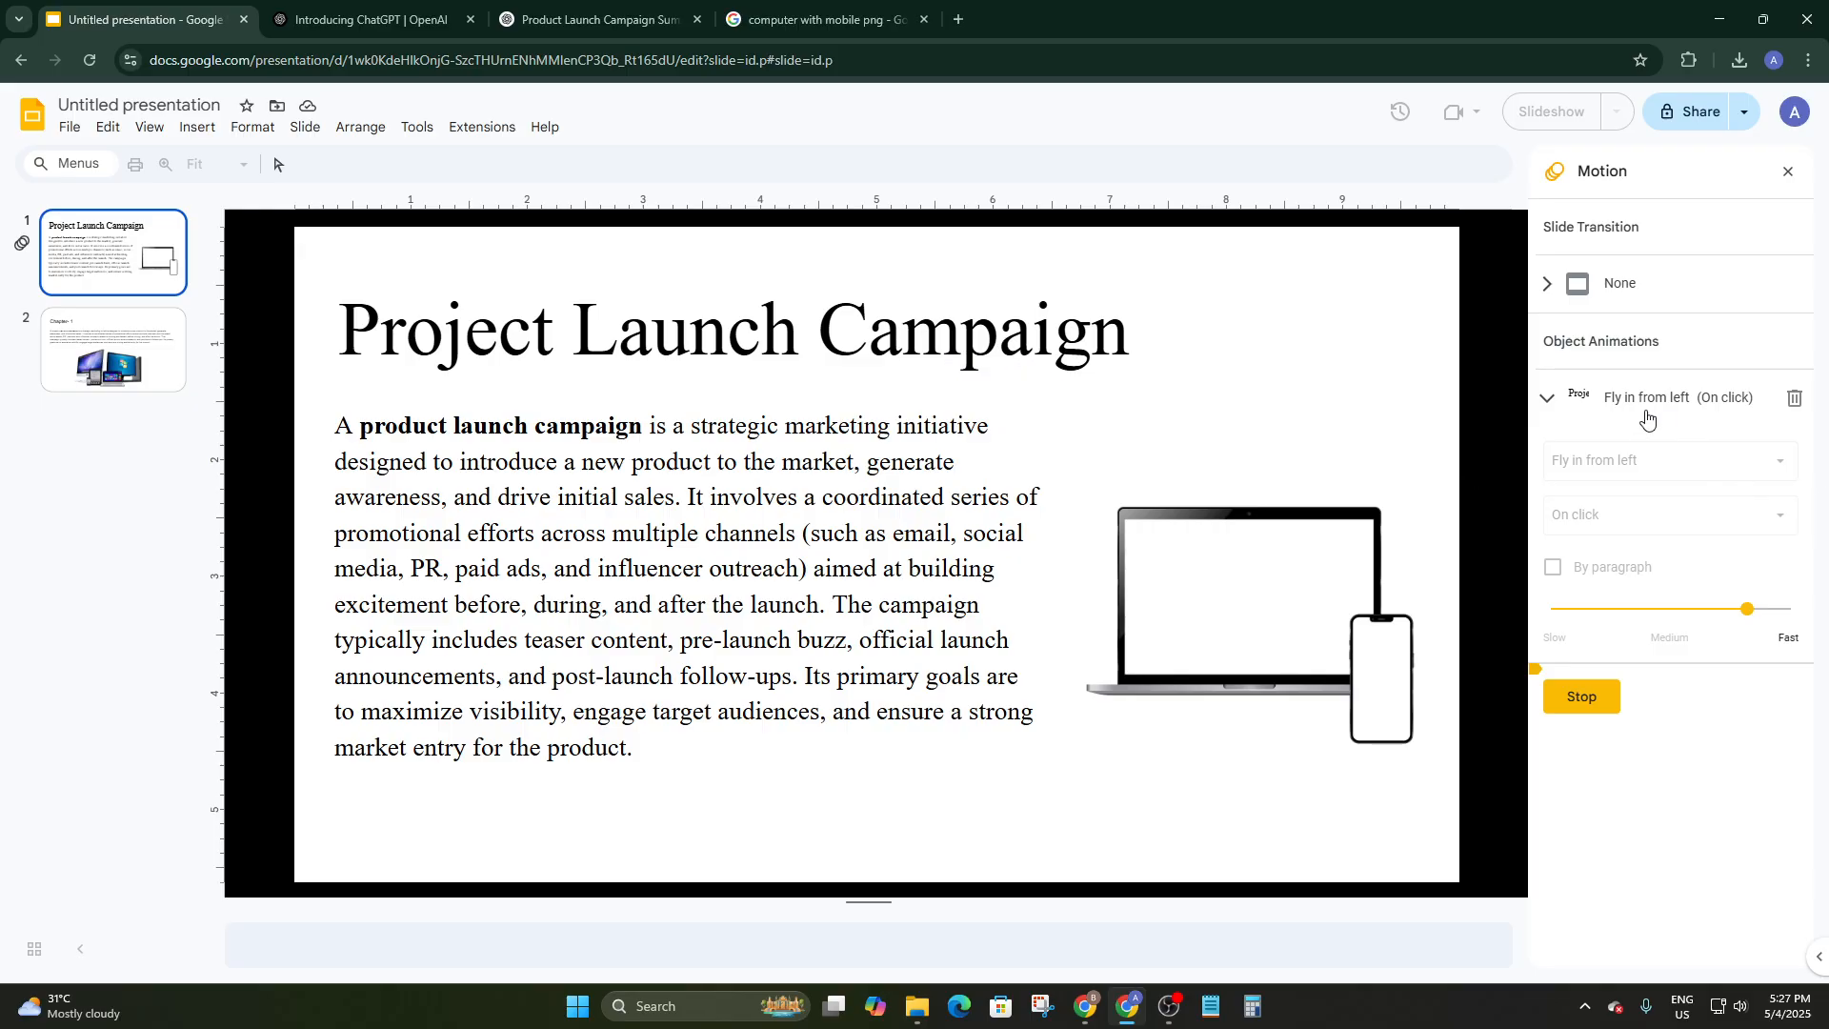
{"action": "left_click", "coordinate": [1578, 705]}
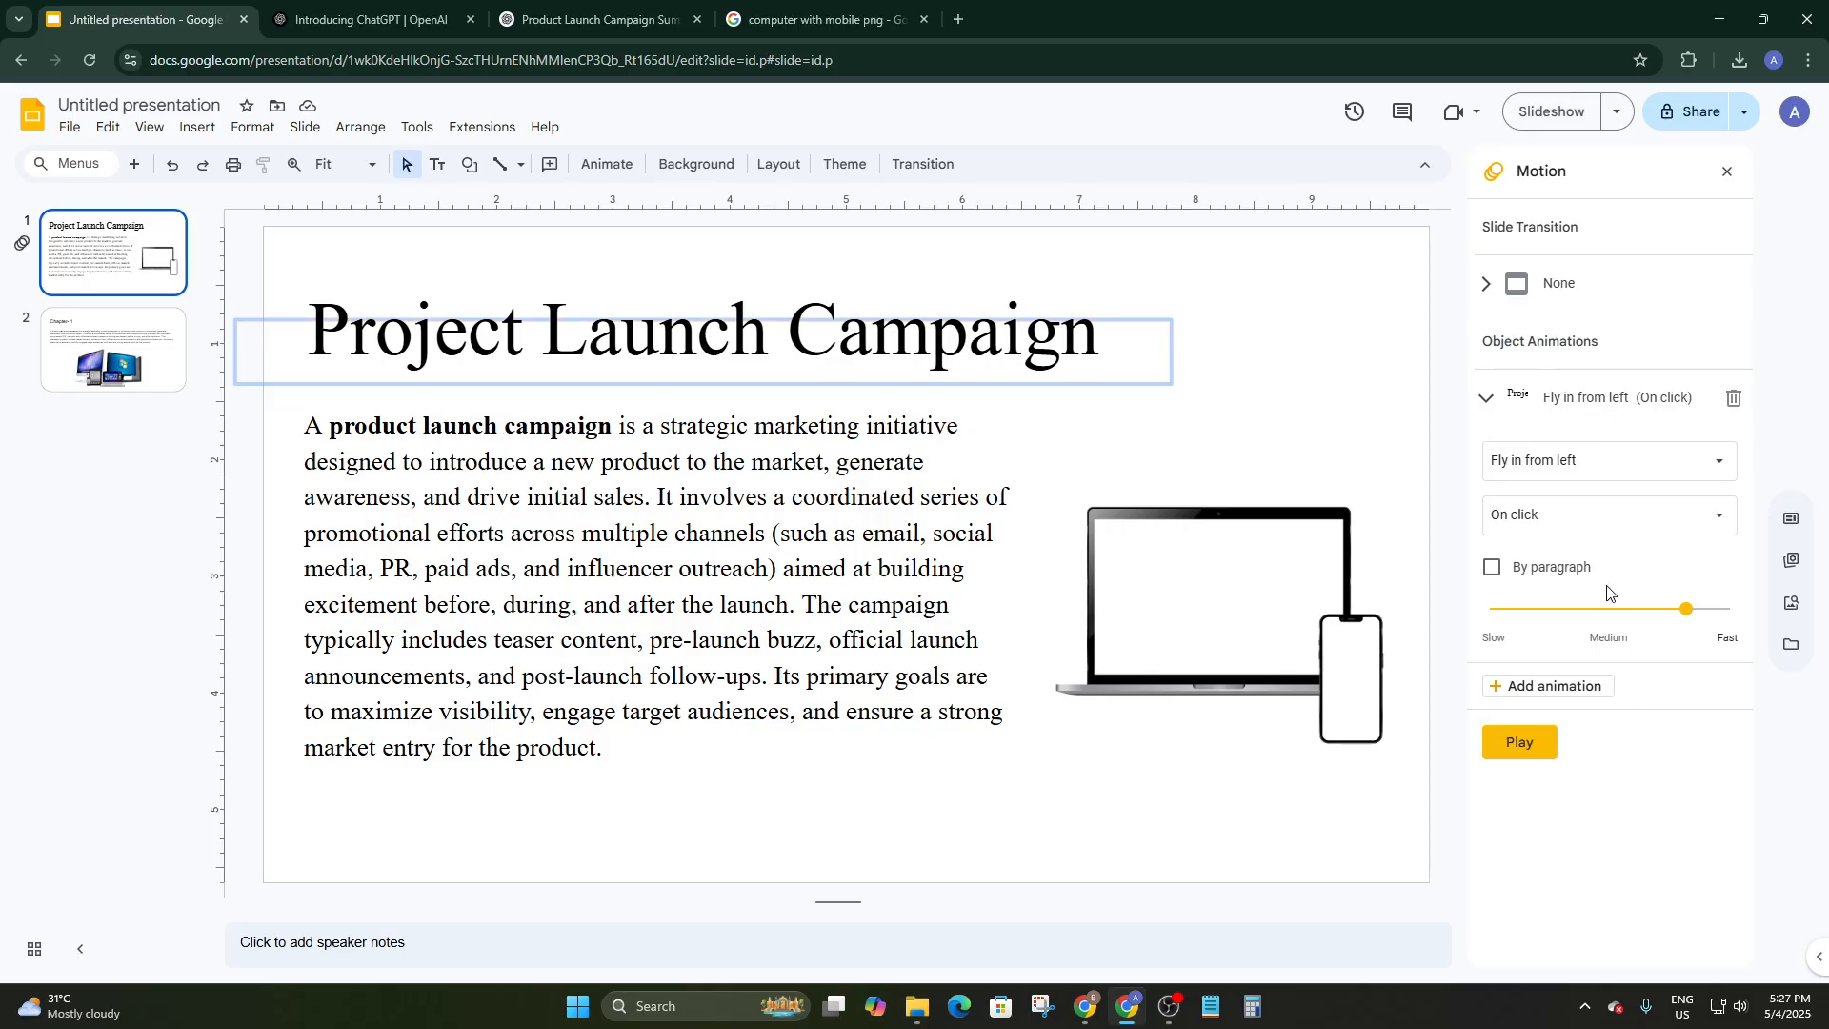
Set the Project Launch Campaign heading's animation to Fade in, with On click as its start condition
{"action": "left_click", "coordinate": [1550, 464]}
{"action": "left_click", "coordinate": [1560, 560]}
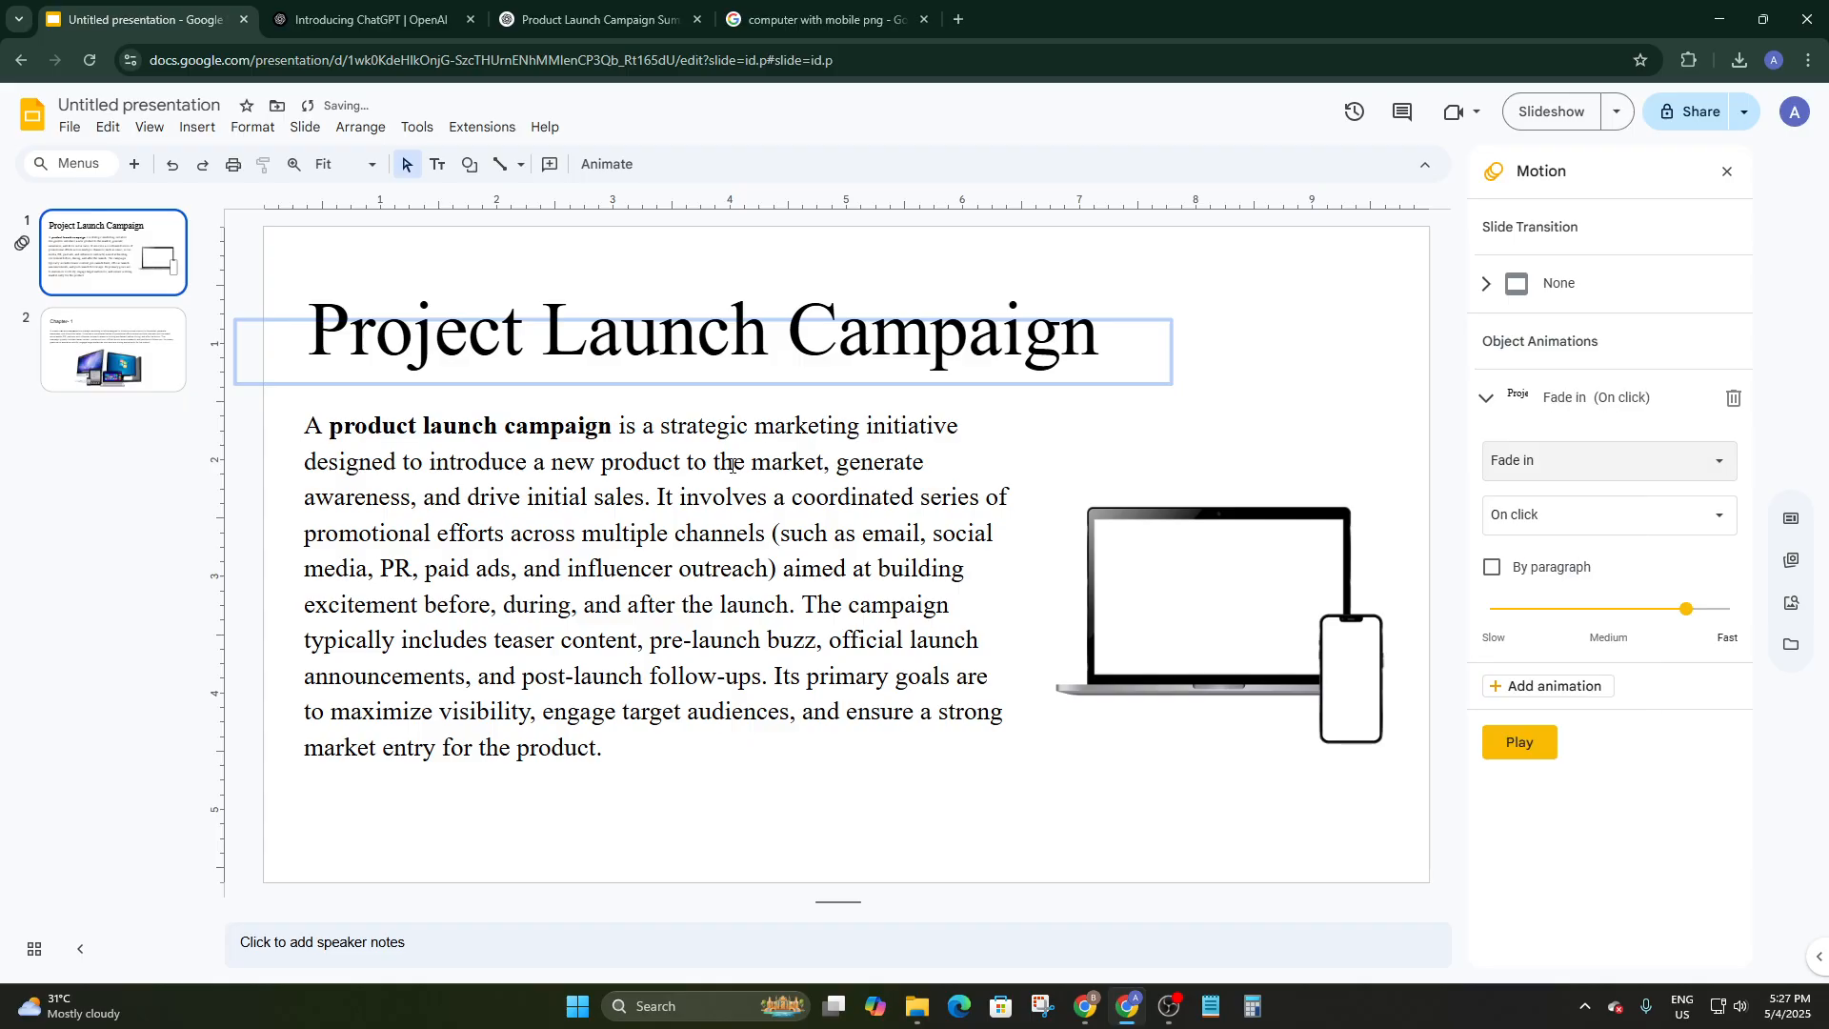
{"action": "left_click", "coordinate": [636, 462]}
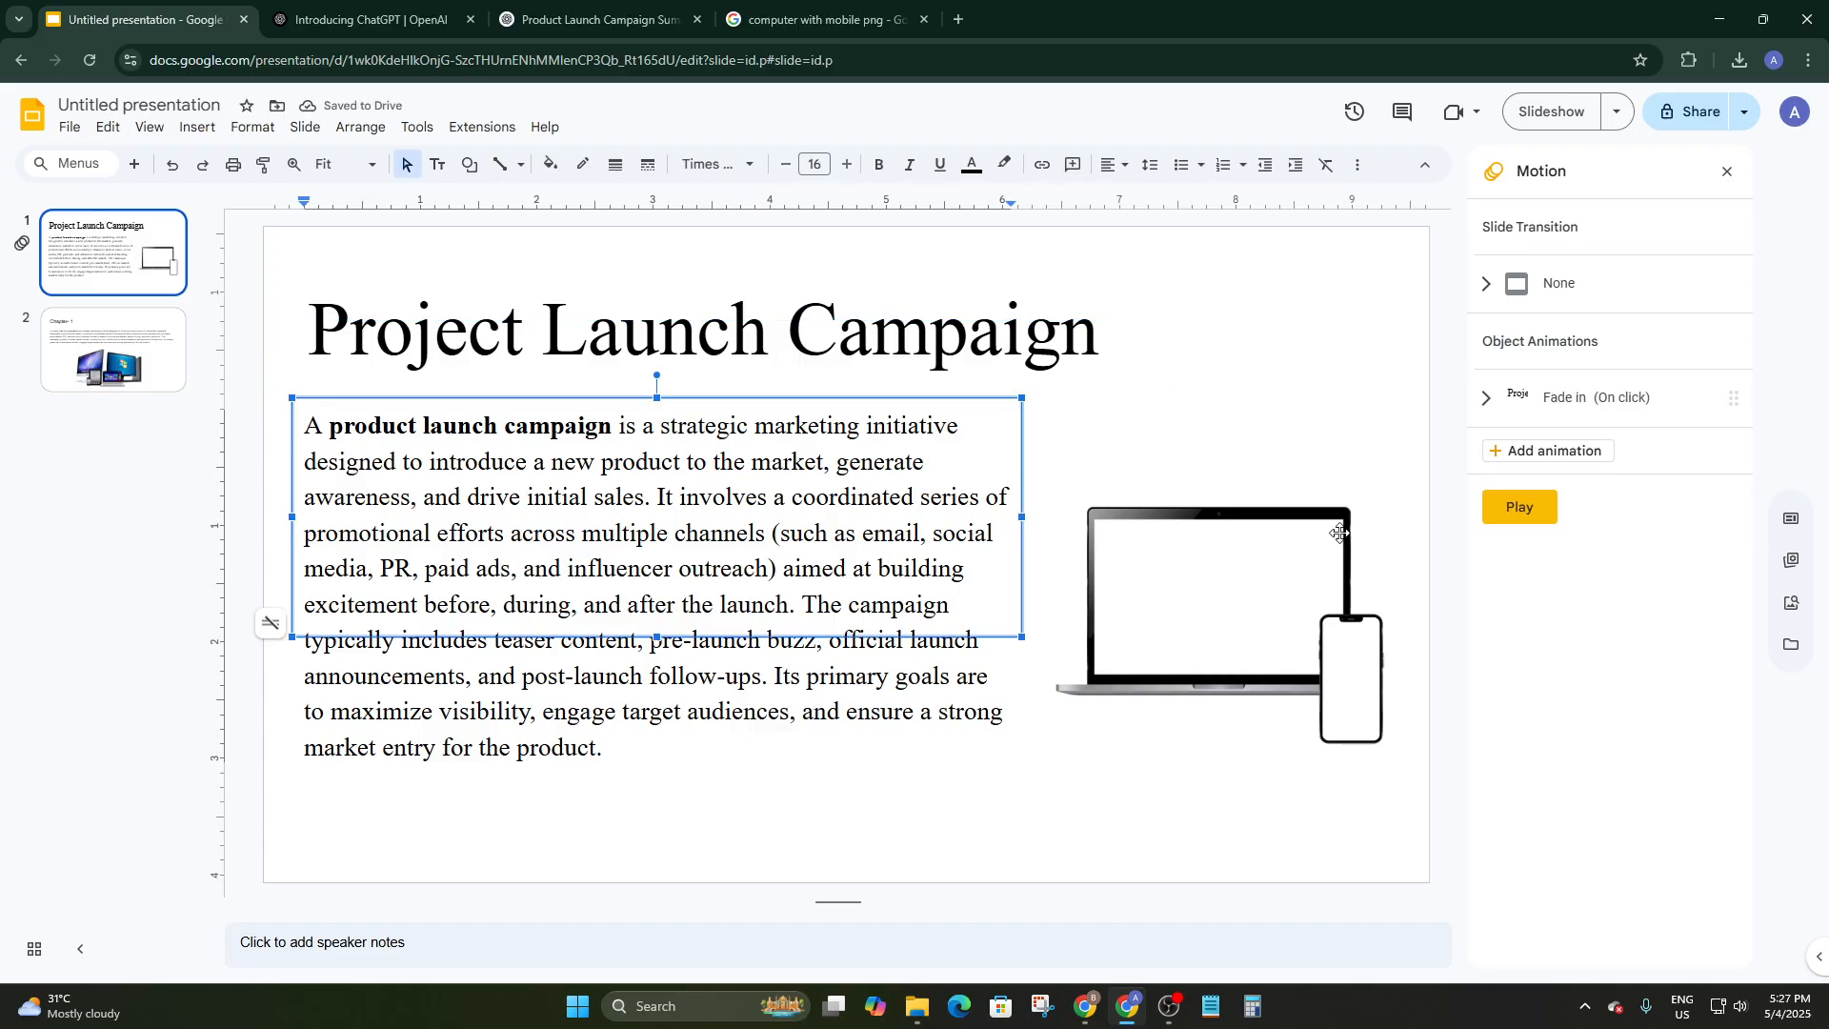
{"action": "left_click", "coordinate": [932, 329]}
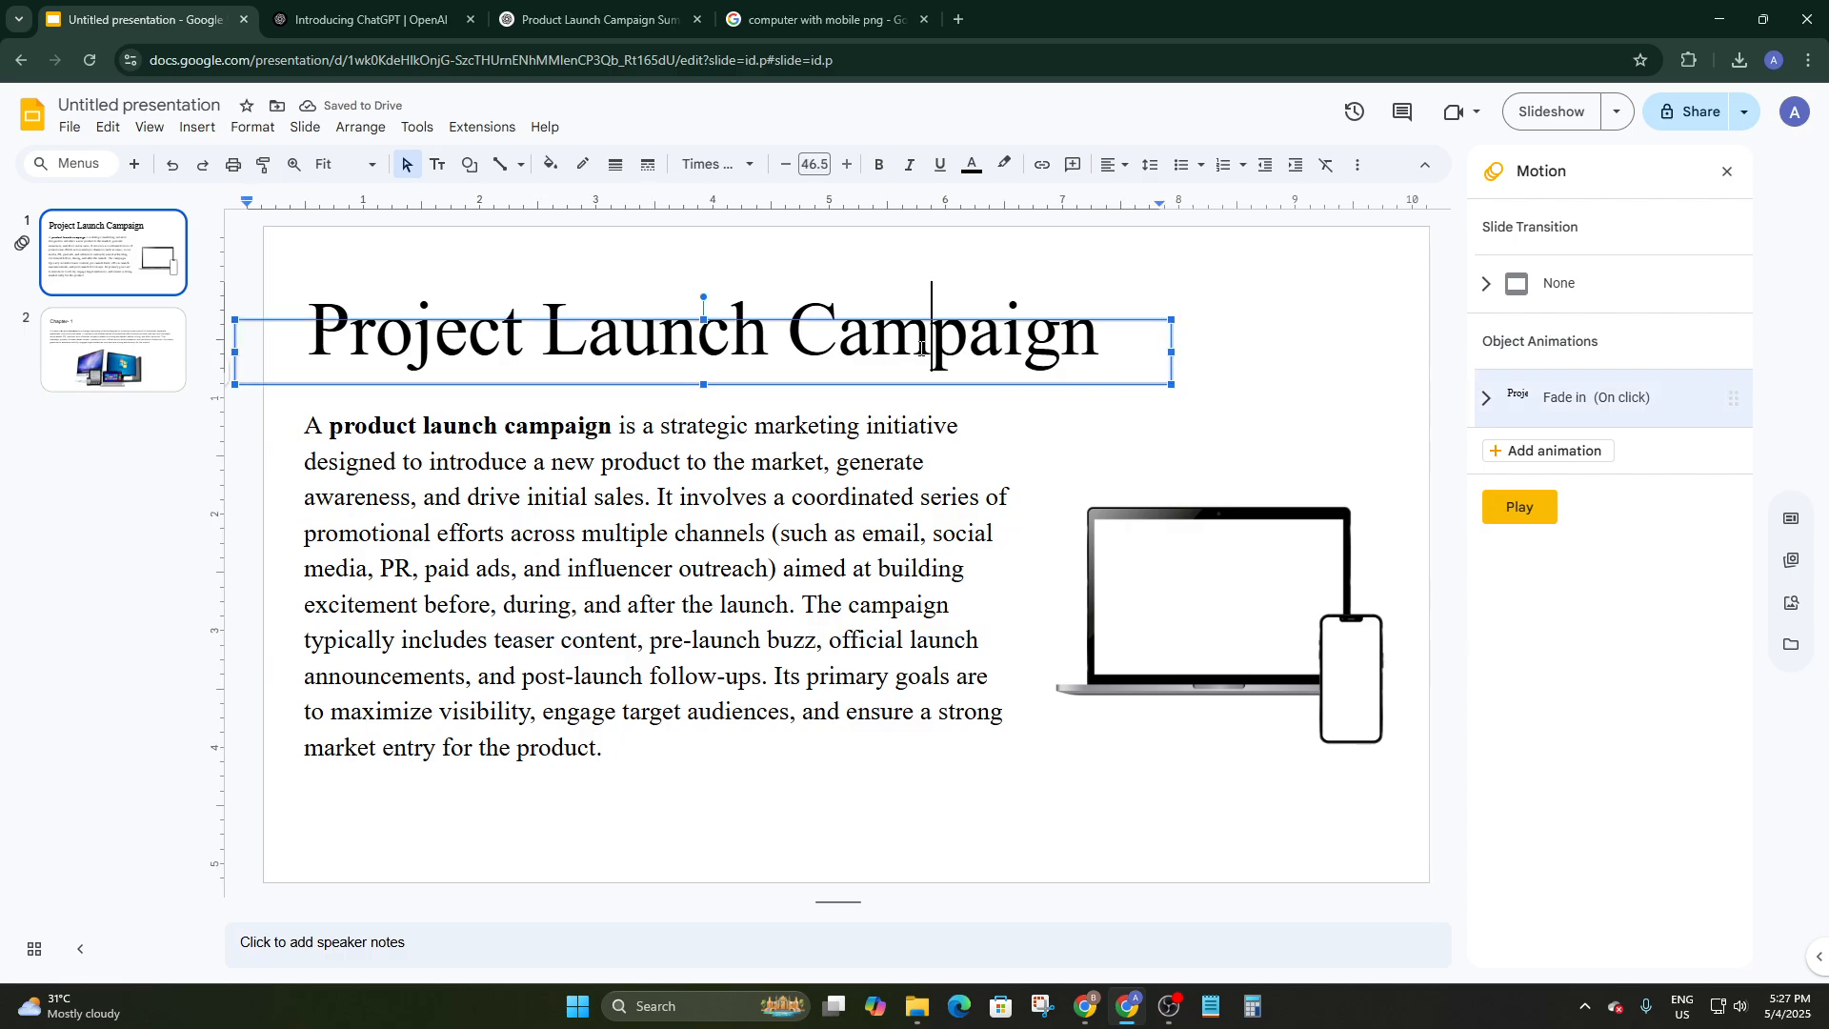
{"action": "left_click", "coordinate": [1567, 400]}
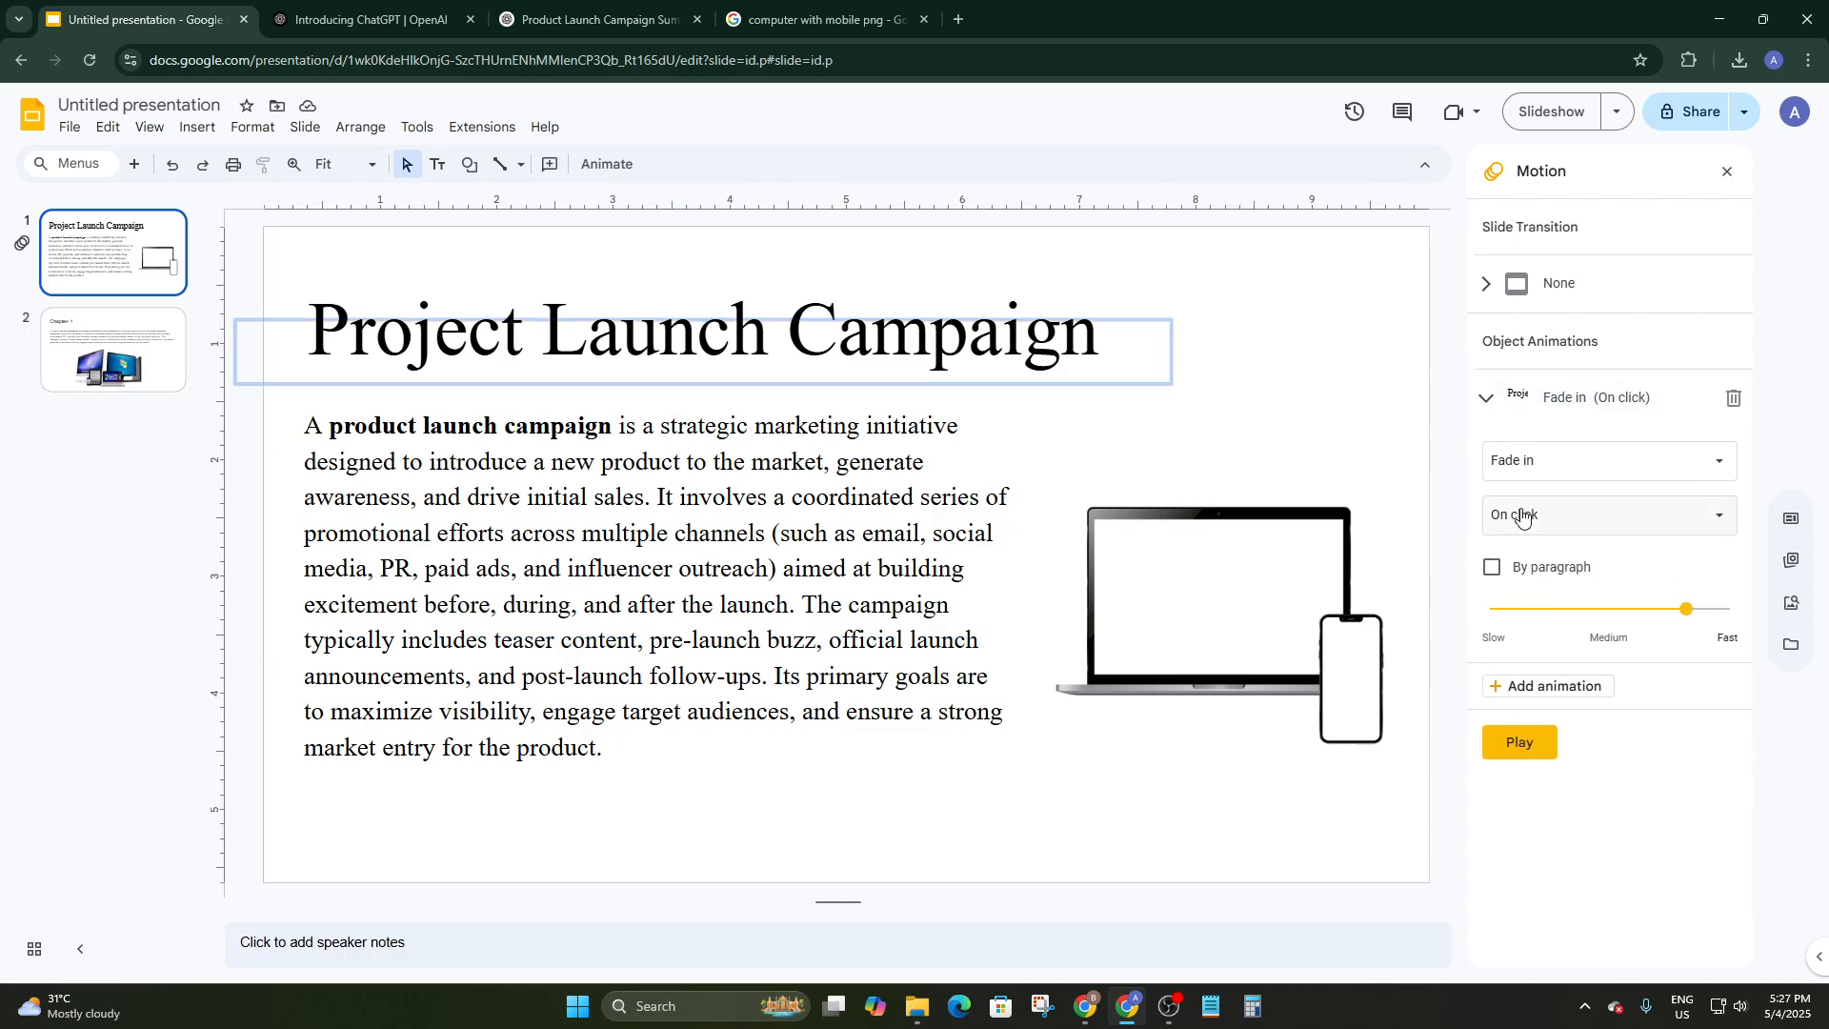
{"action": "left_click", "coordinate": [1524, 516]}
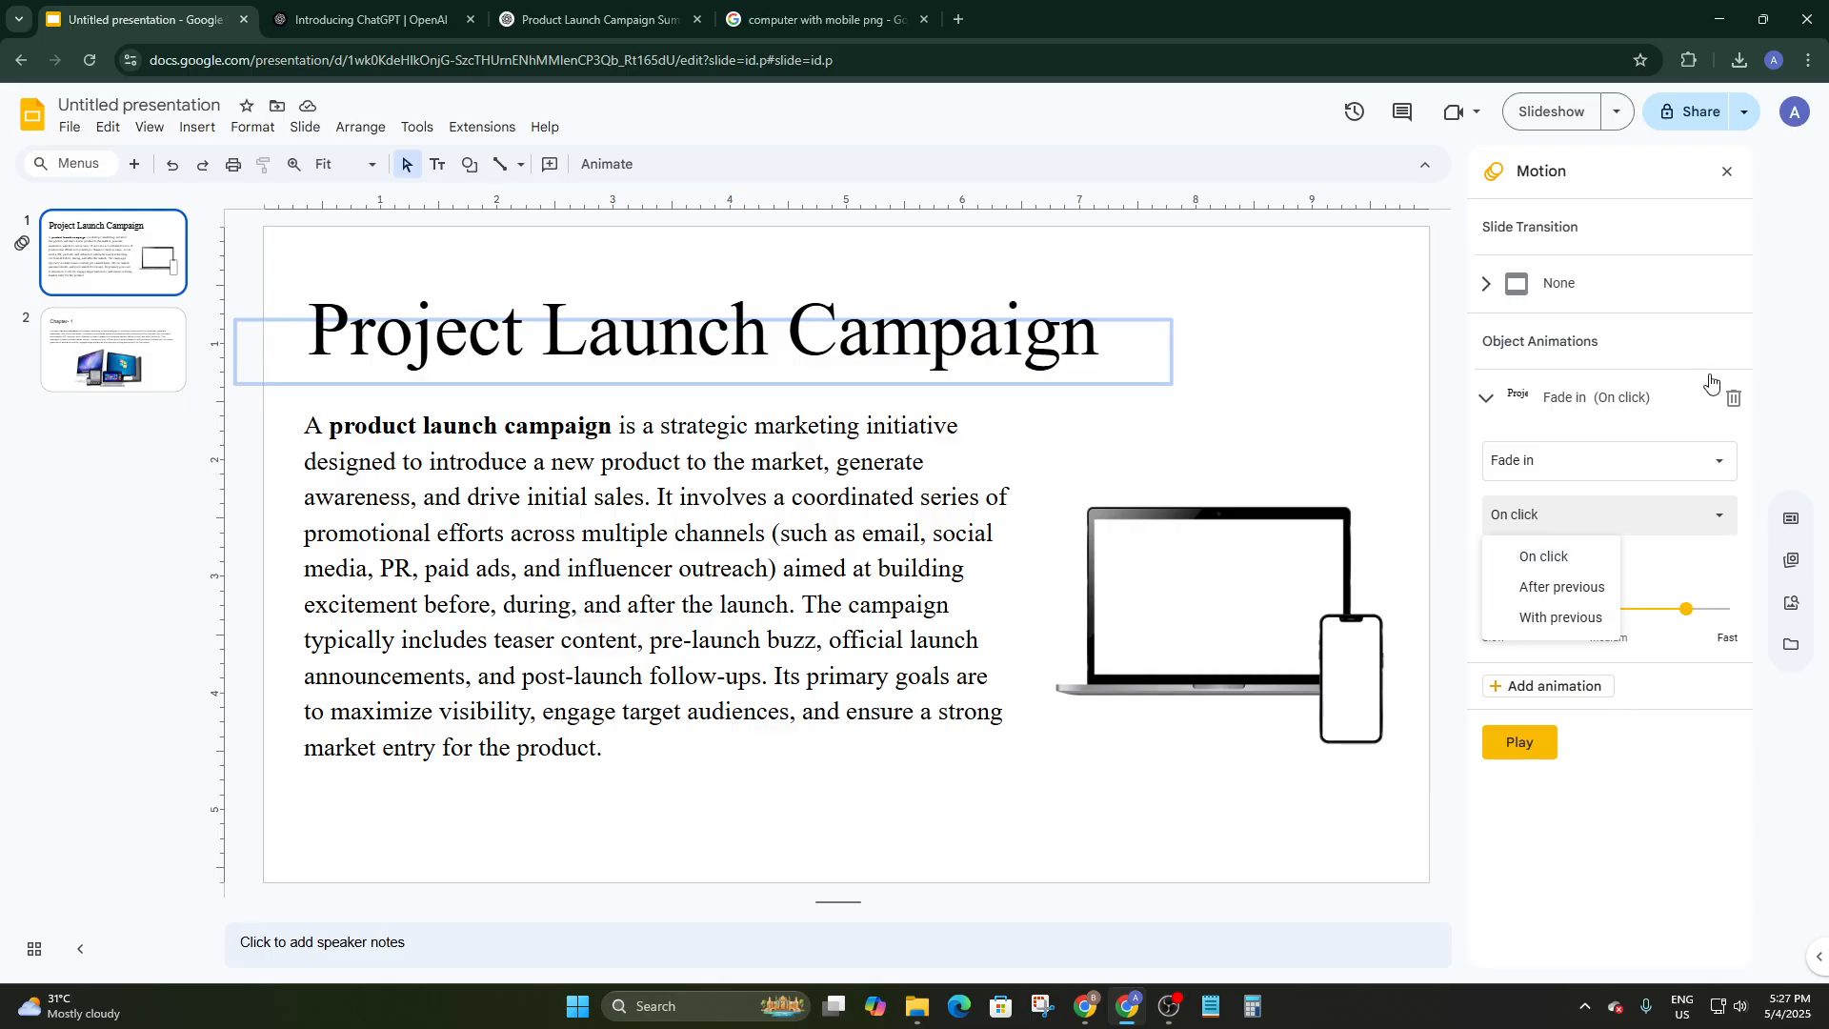
{"action": "left_click", "coordinate": [1545, 560]}
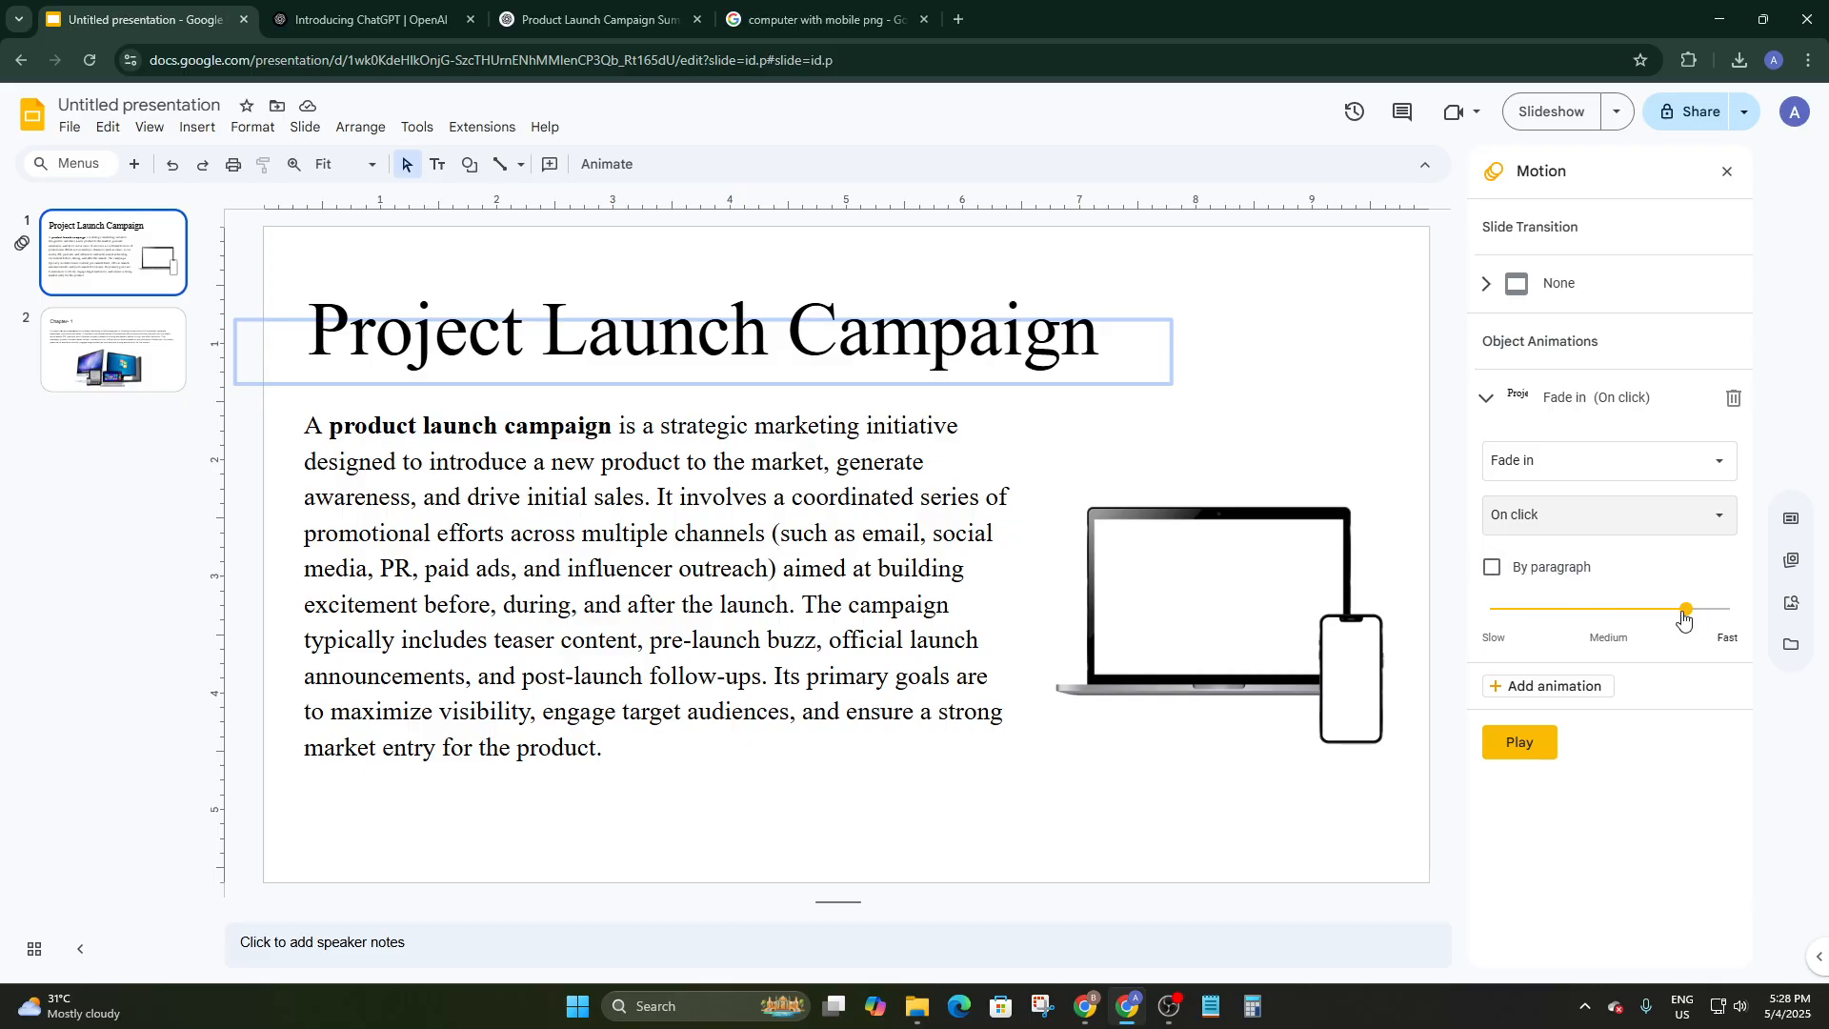
Slow the heading's Fade in animation slightly, to a speed between Medium and Fast, and preview it
{"action": "left_click_drag", "start_coordinate": [1687, 617], "coordinate": [1659, 619]}
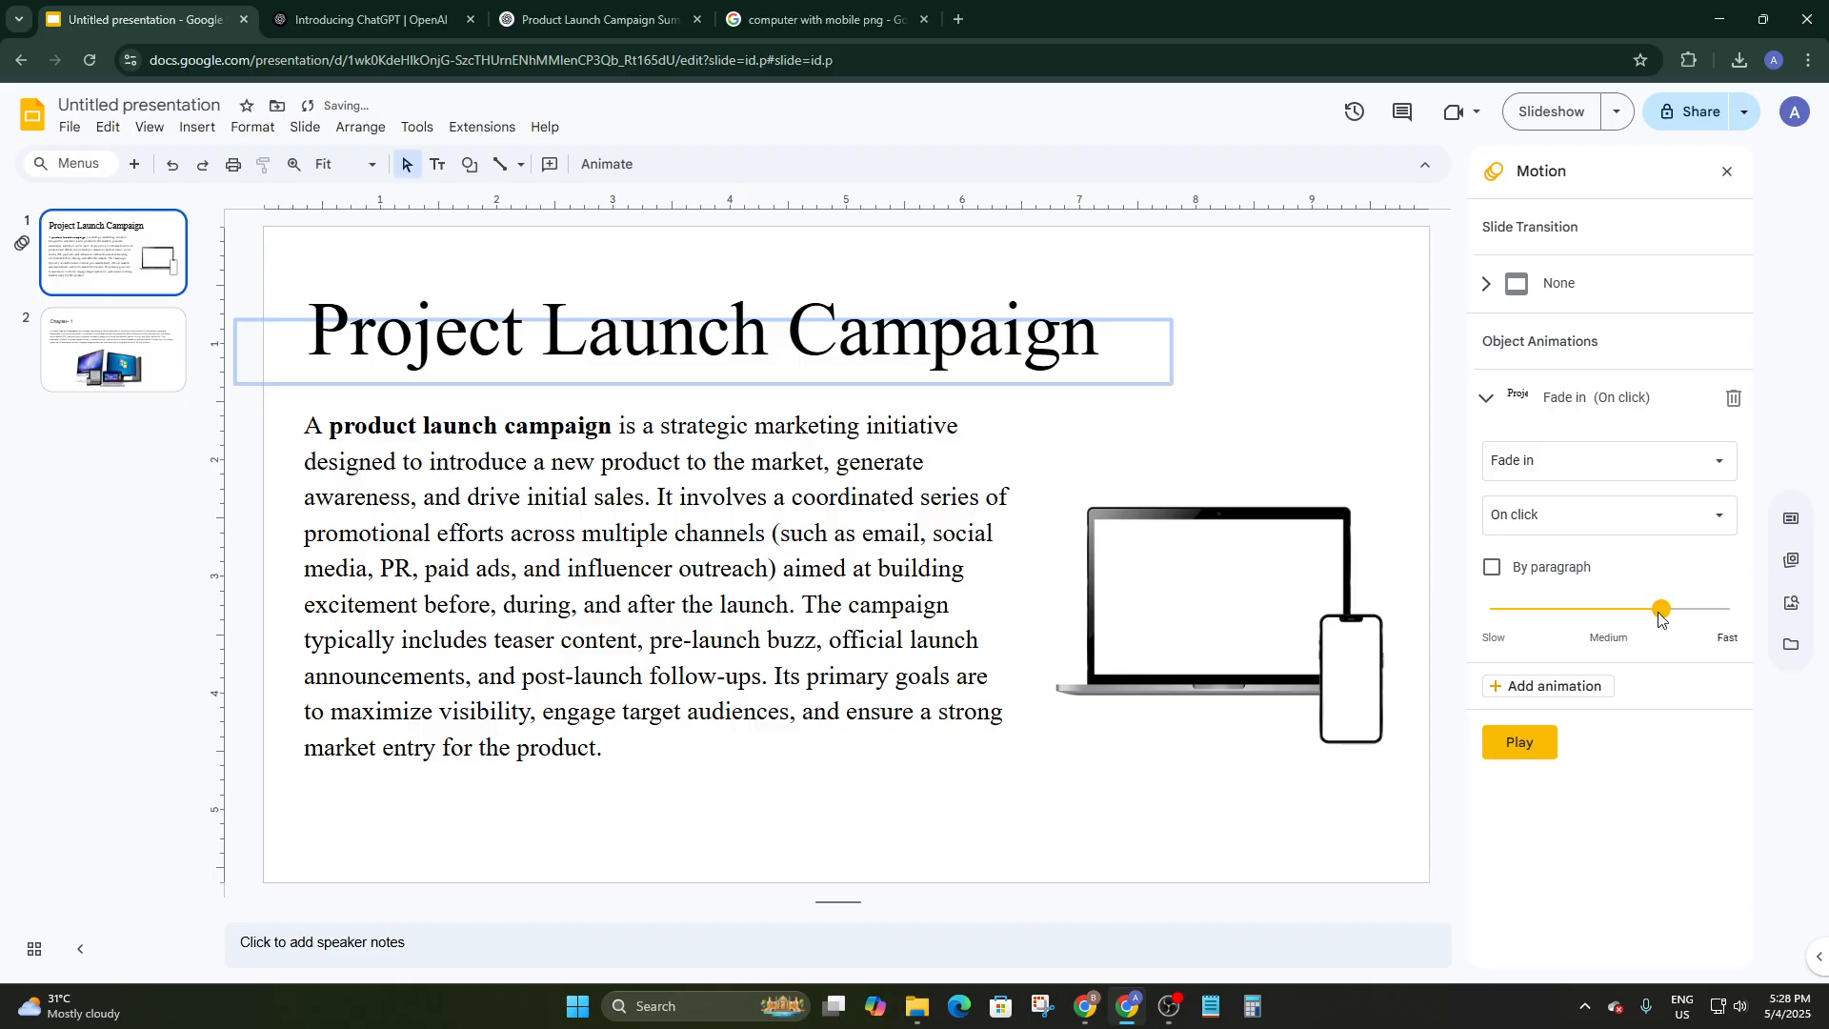
{"action": "left_click", "coordinate": [1518, 753]}
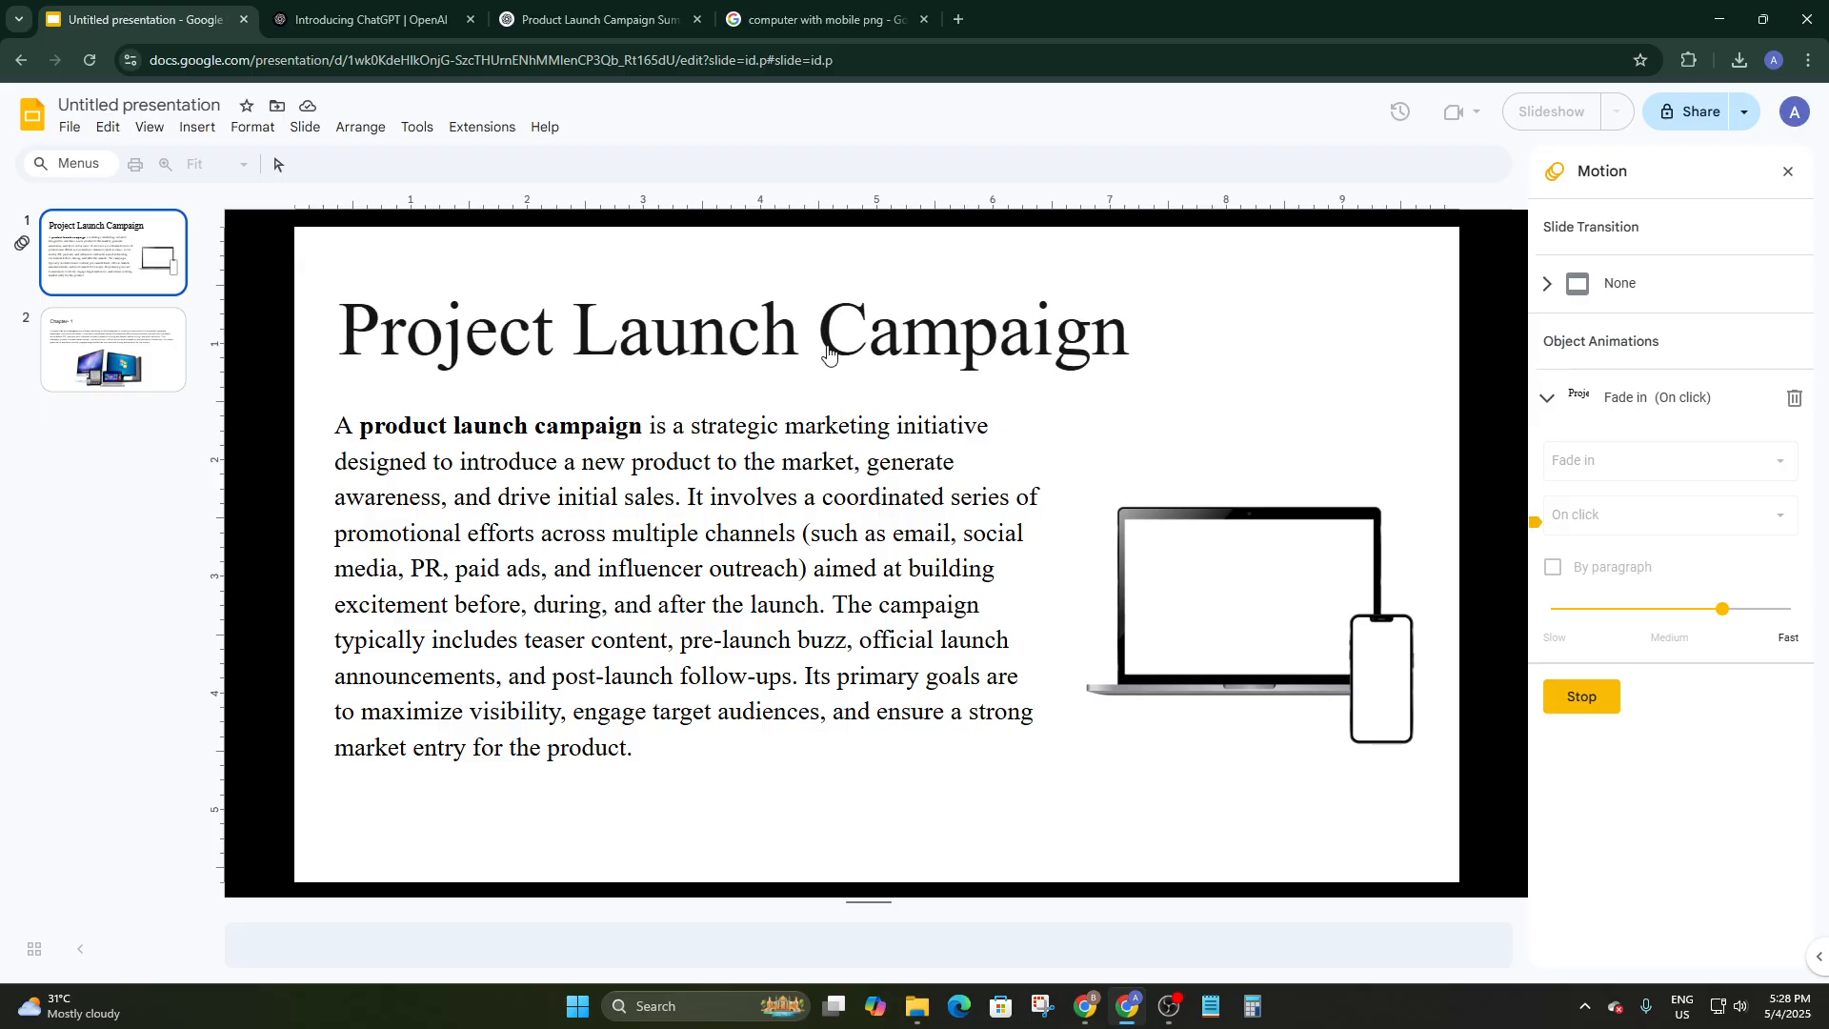
{"action": "left_click", "coordinate": [1604, 694]}
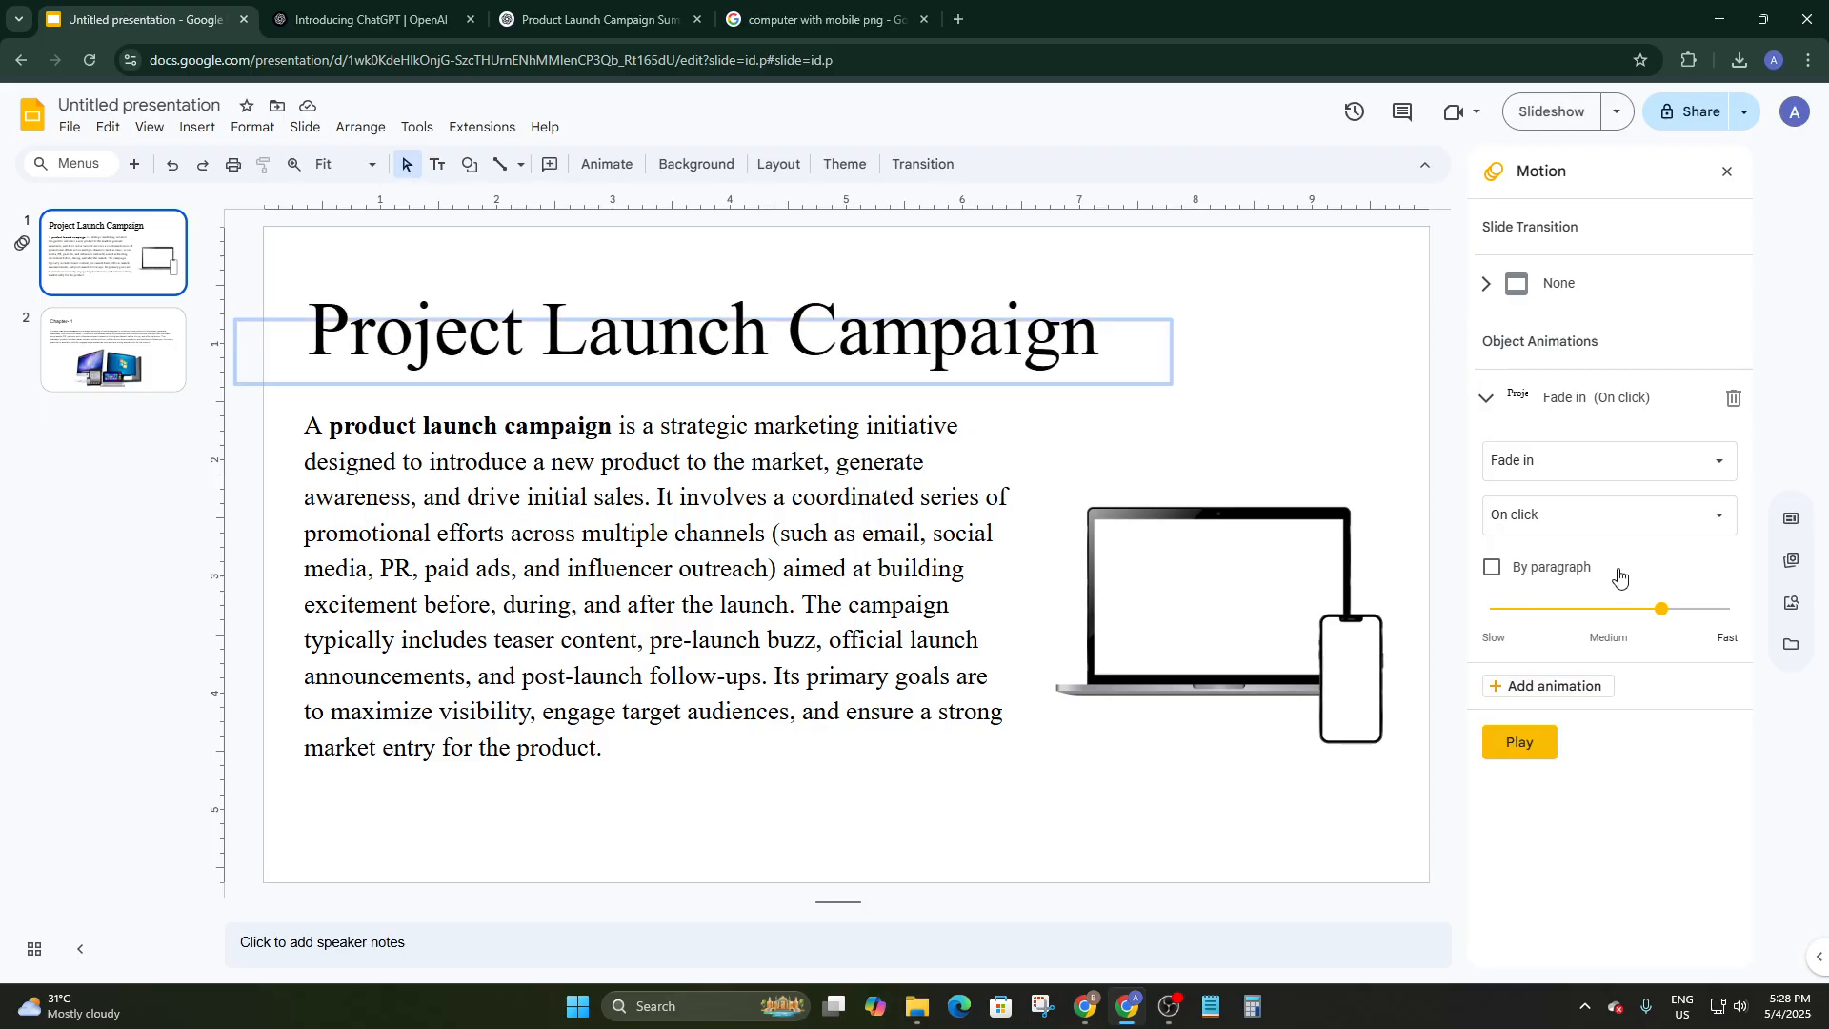
Add an animation to the title slide's description text box and set it to Fly in from left
{"action": "left_click", "coordinate": [656, 468]}
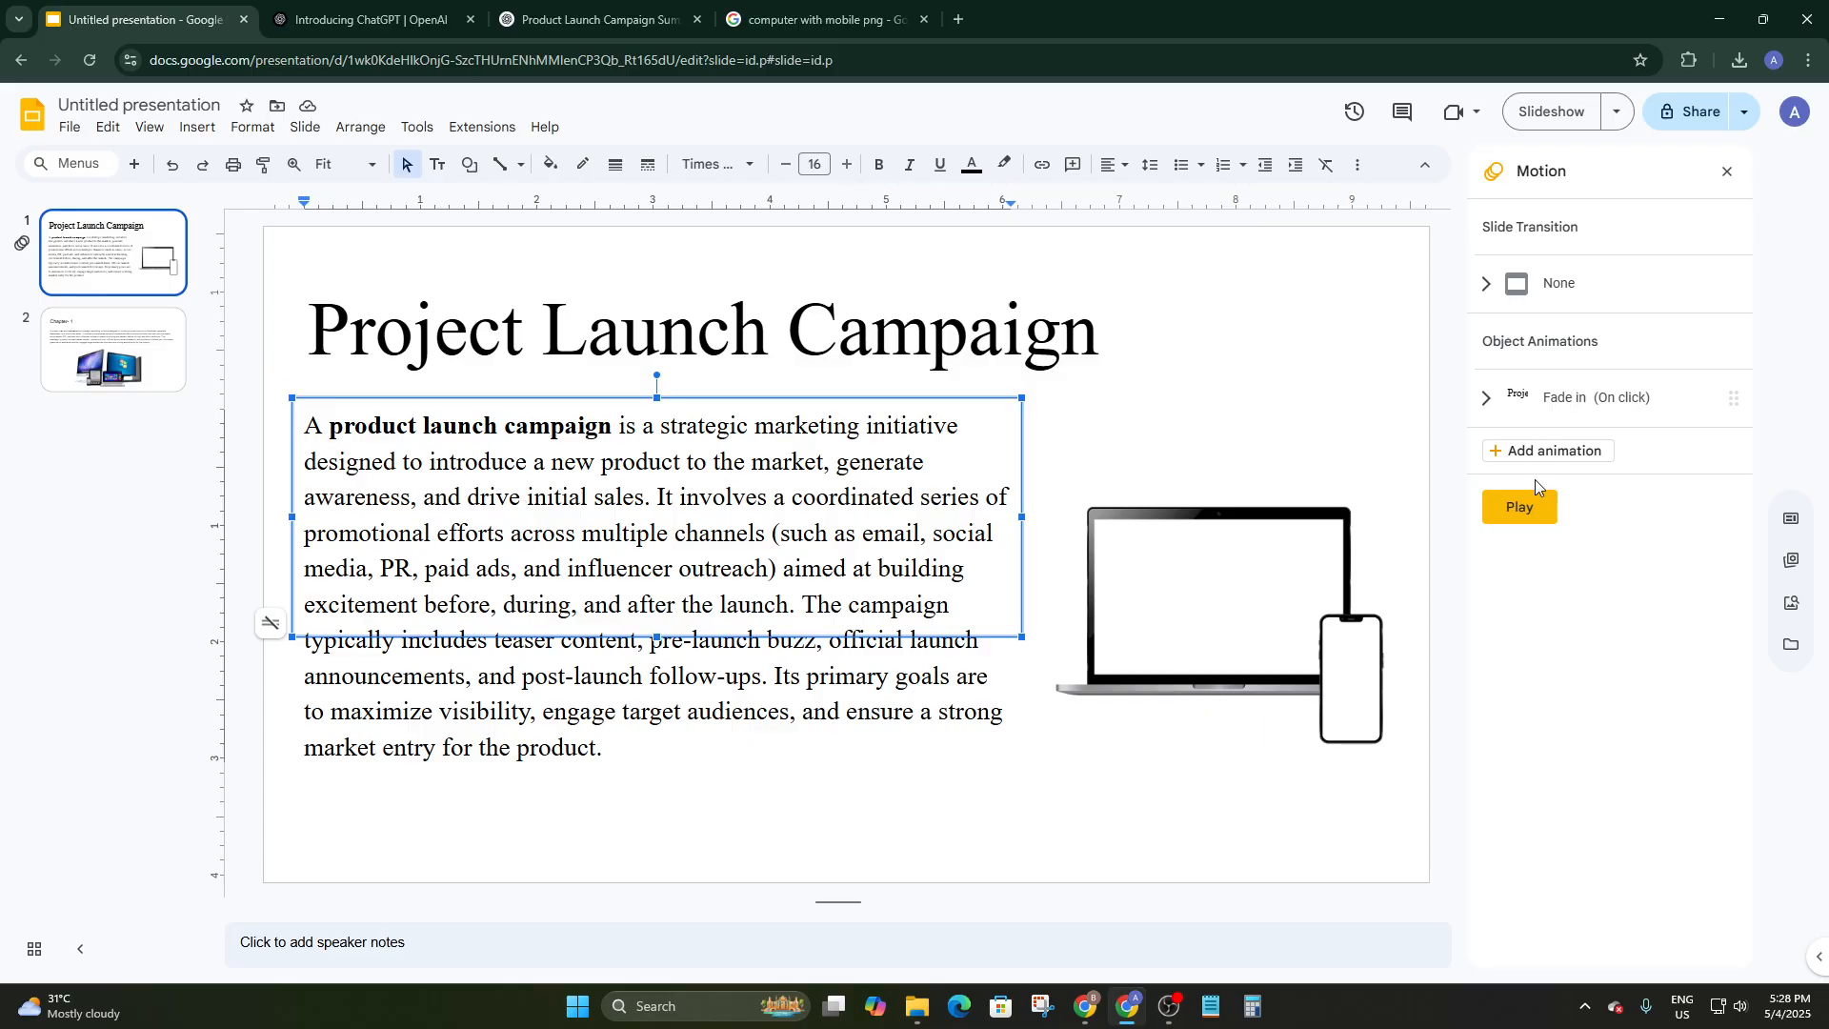
{"action": "left_click", "coordinate": [1547, 451]}
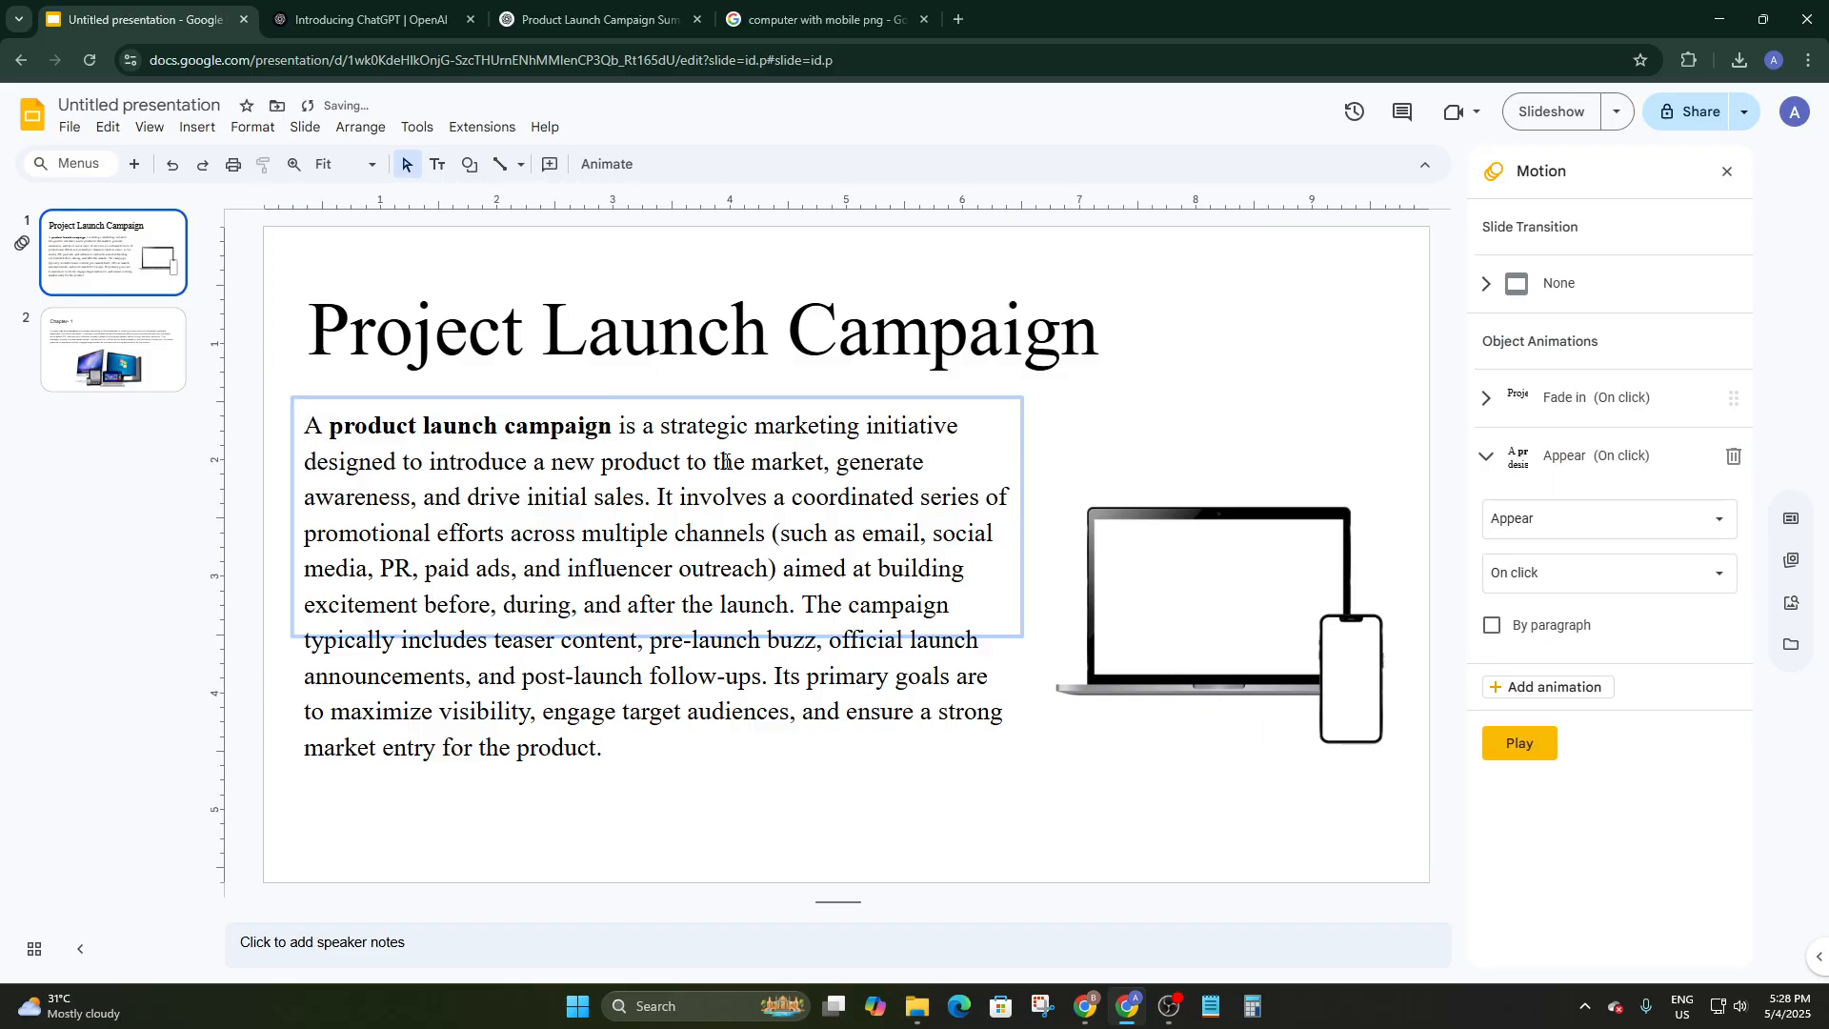
{"action": "left_click", "coordinate": [1616, 457]}
{"action": "left_click", "coordinate": [1616, 457]}
{"action": "left_click", "coordinate": [1547, 514]}
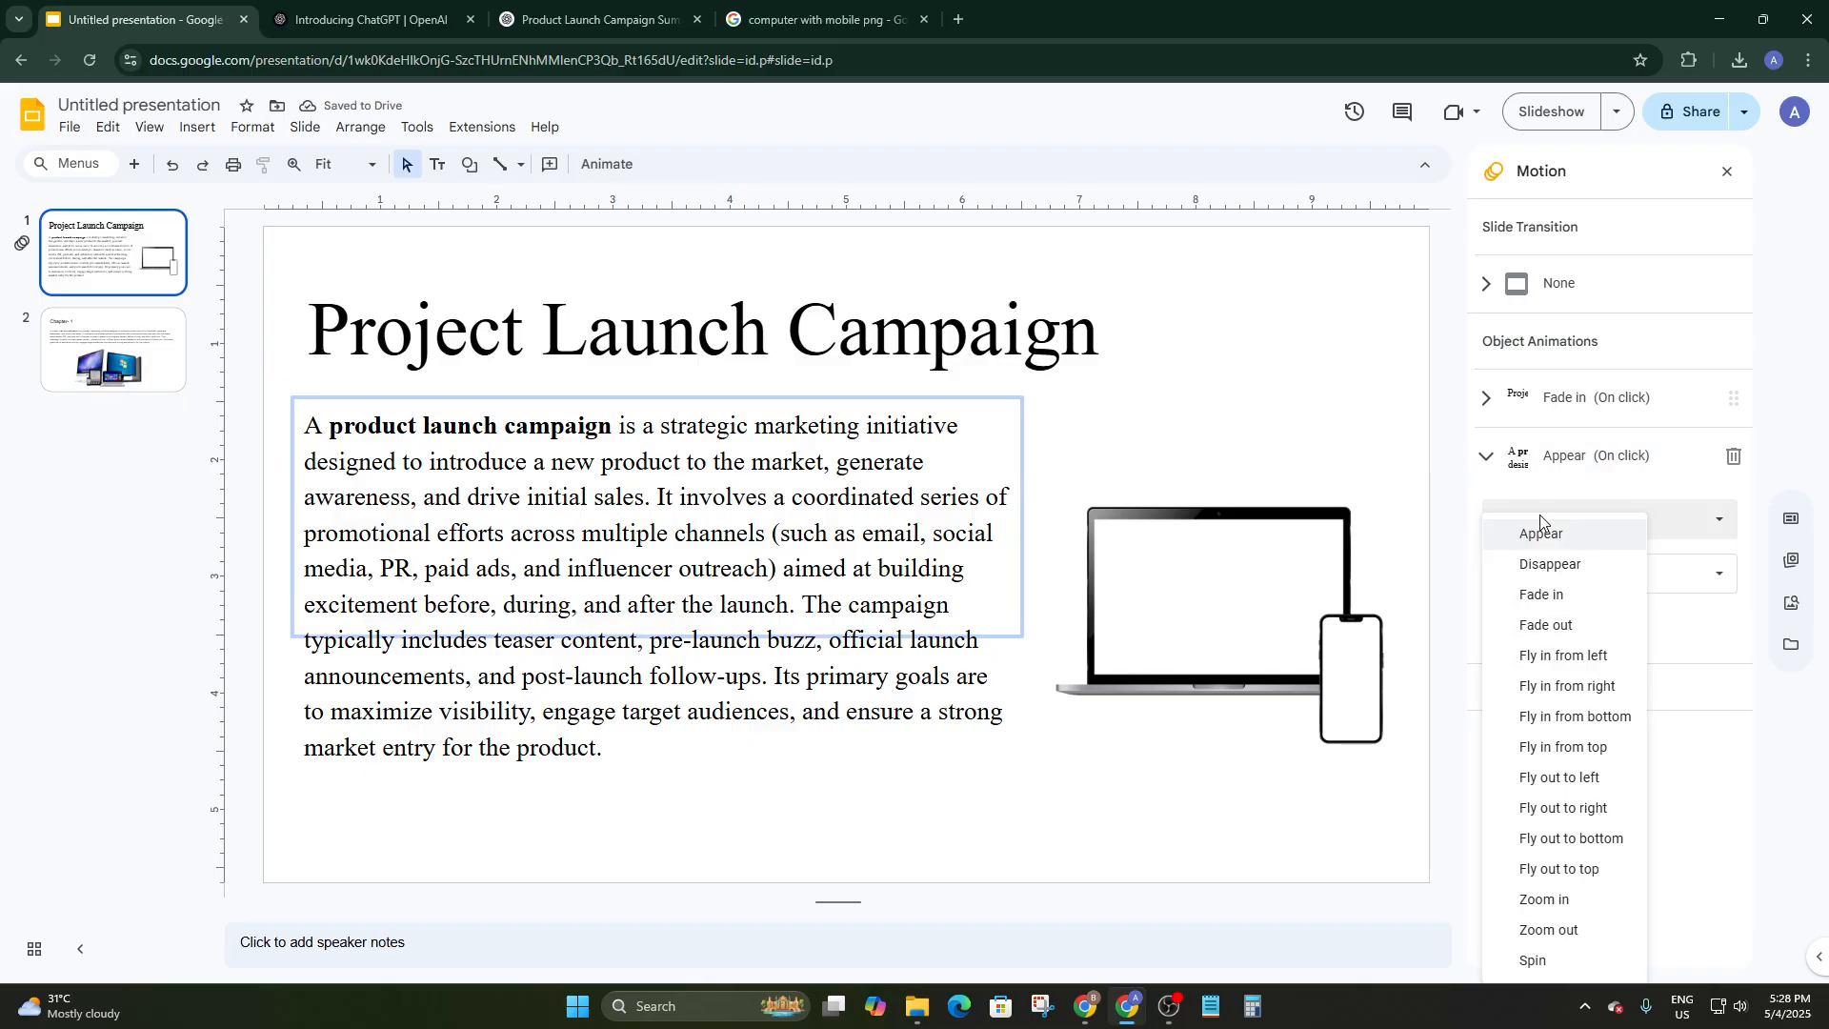
{"action": "left_click", "coordinate": [1570, 665]}
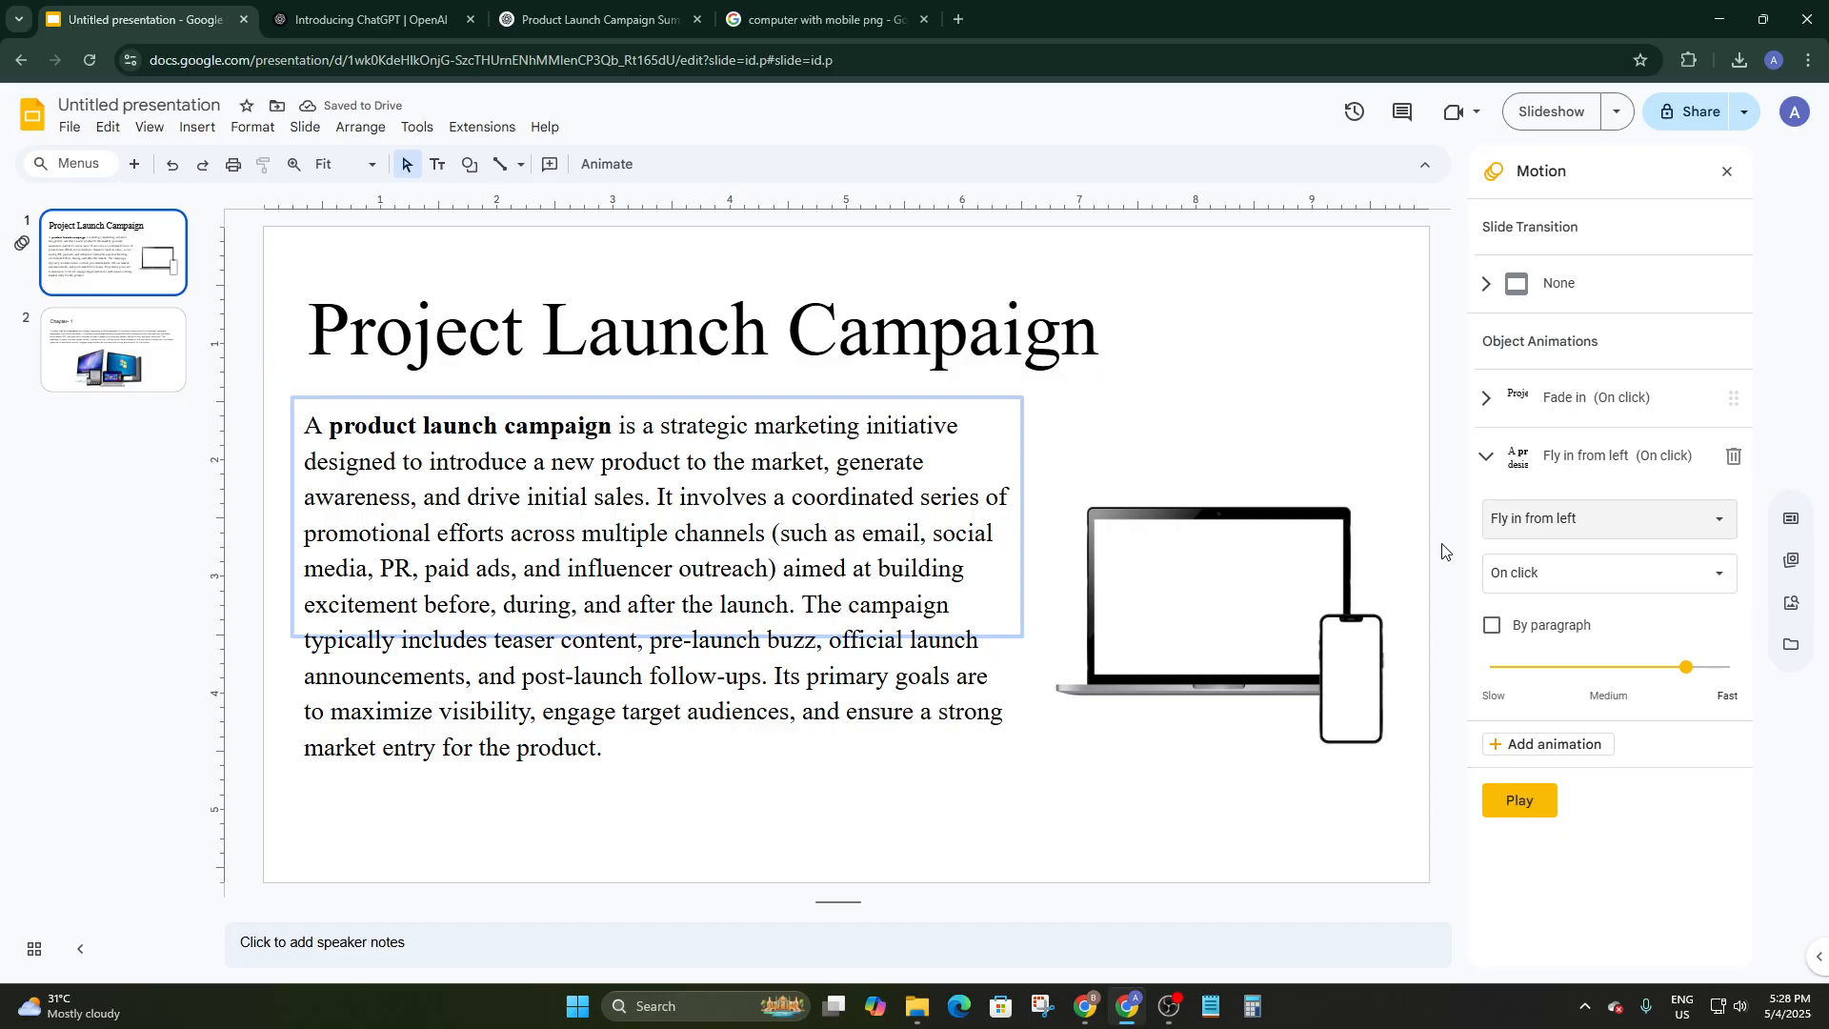
Animate the description by paragraph, slightly slower and starting After previous, and preview the slide's animations
{"action": "left_click", "coordinate": [1490, 621]}
{"action": "left_click_drag", "start_coordinate": [1682, 677], "coordinate": [1663, 677]}
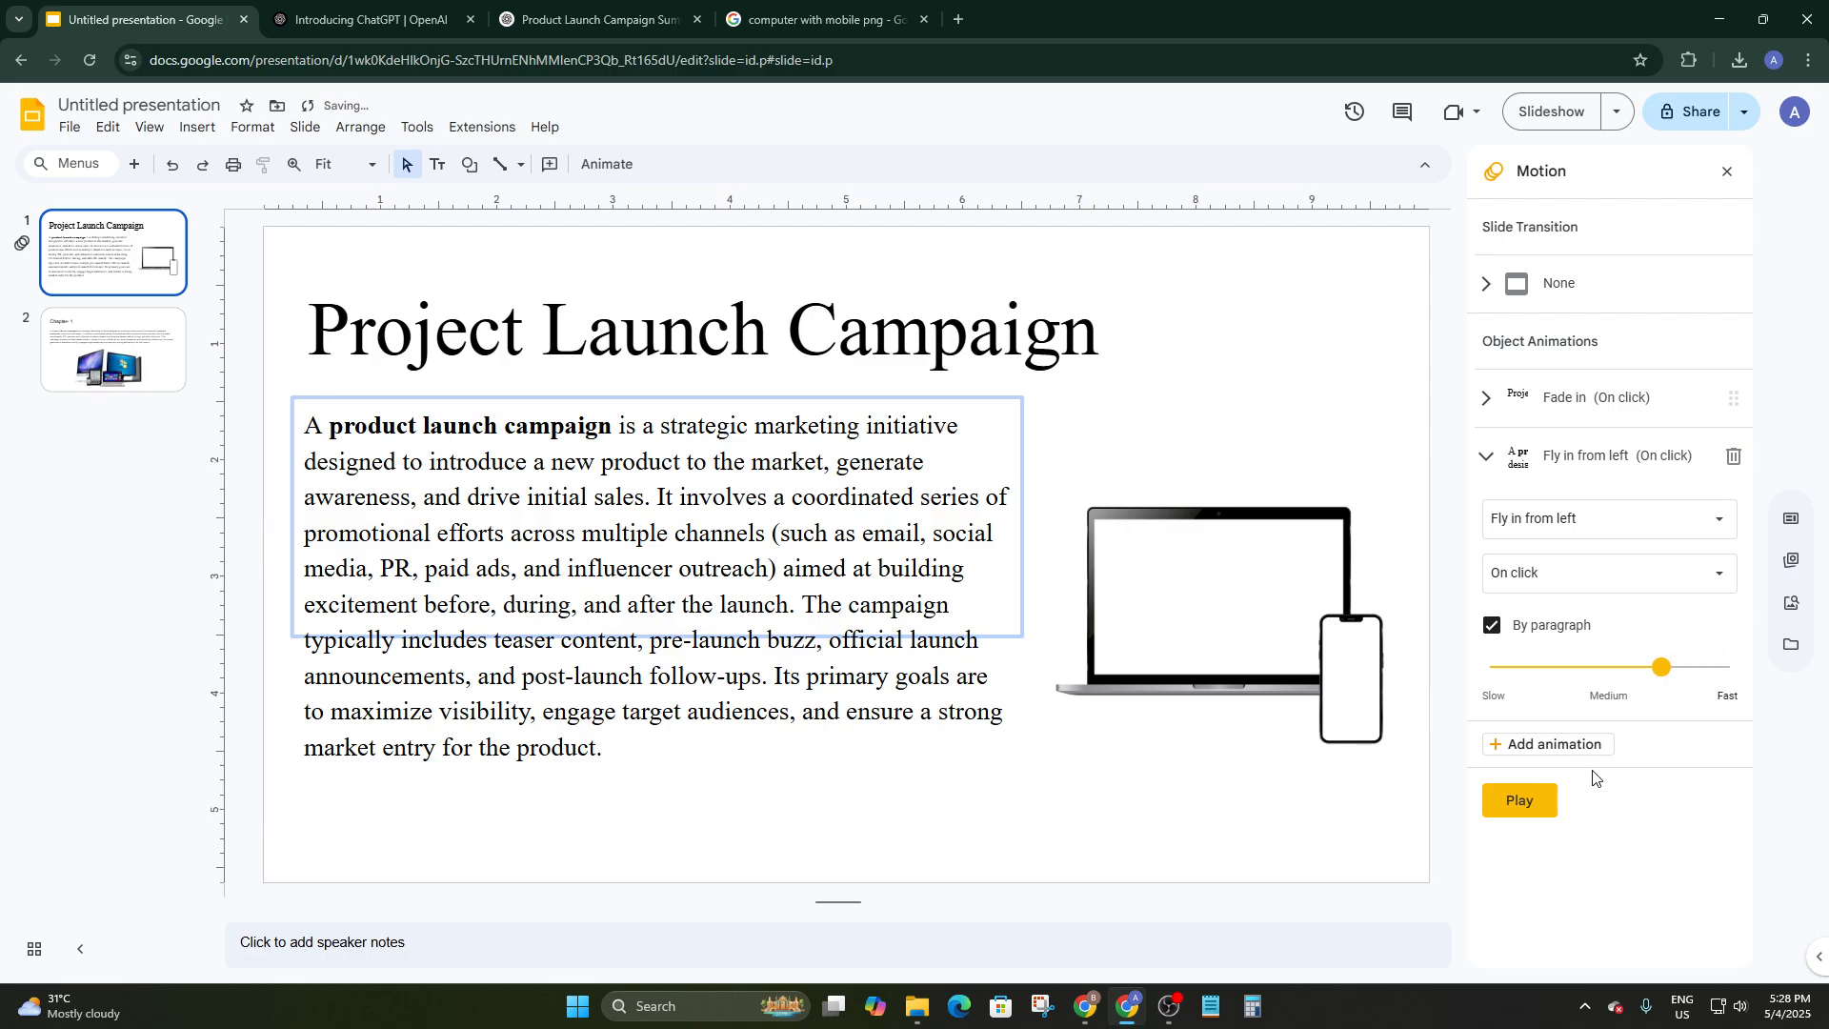
{"action": "left_click", "coordinate": [1553, 576]}
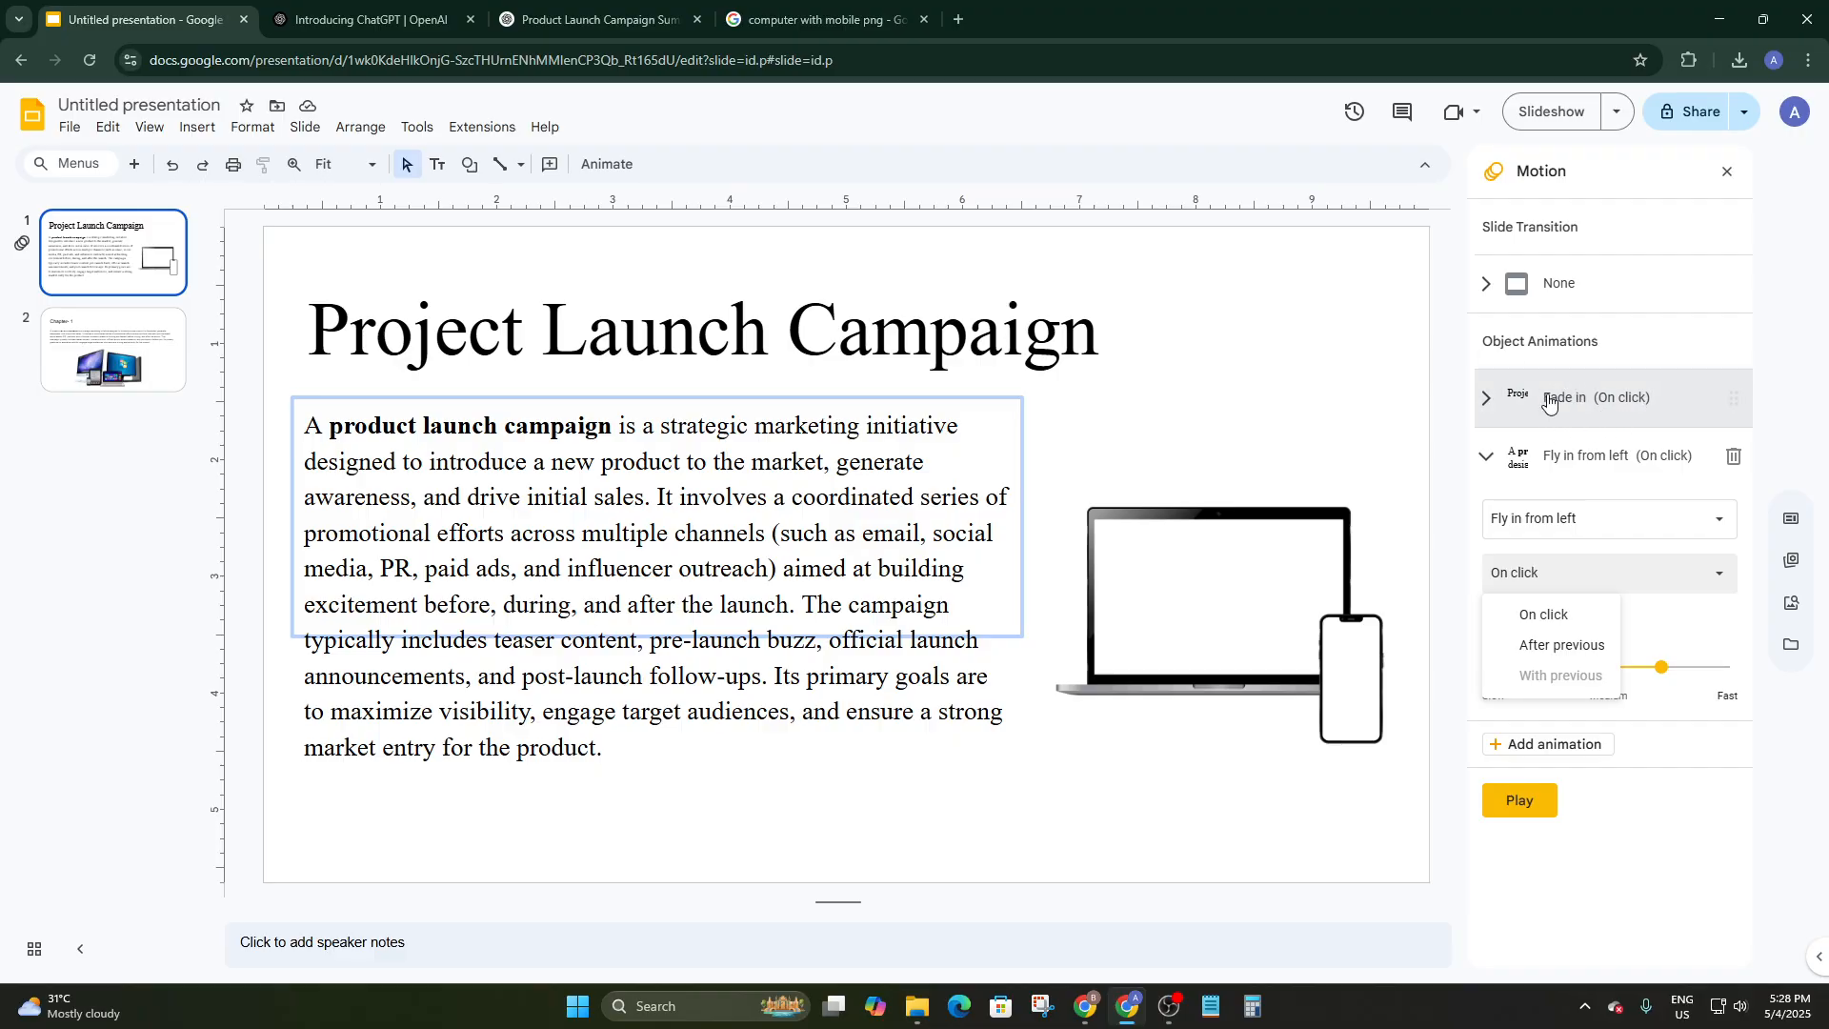
{"action": "left_click", "coordinate": [1560, 645]}
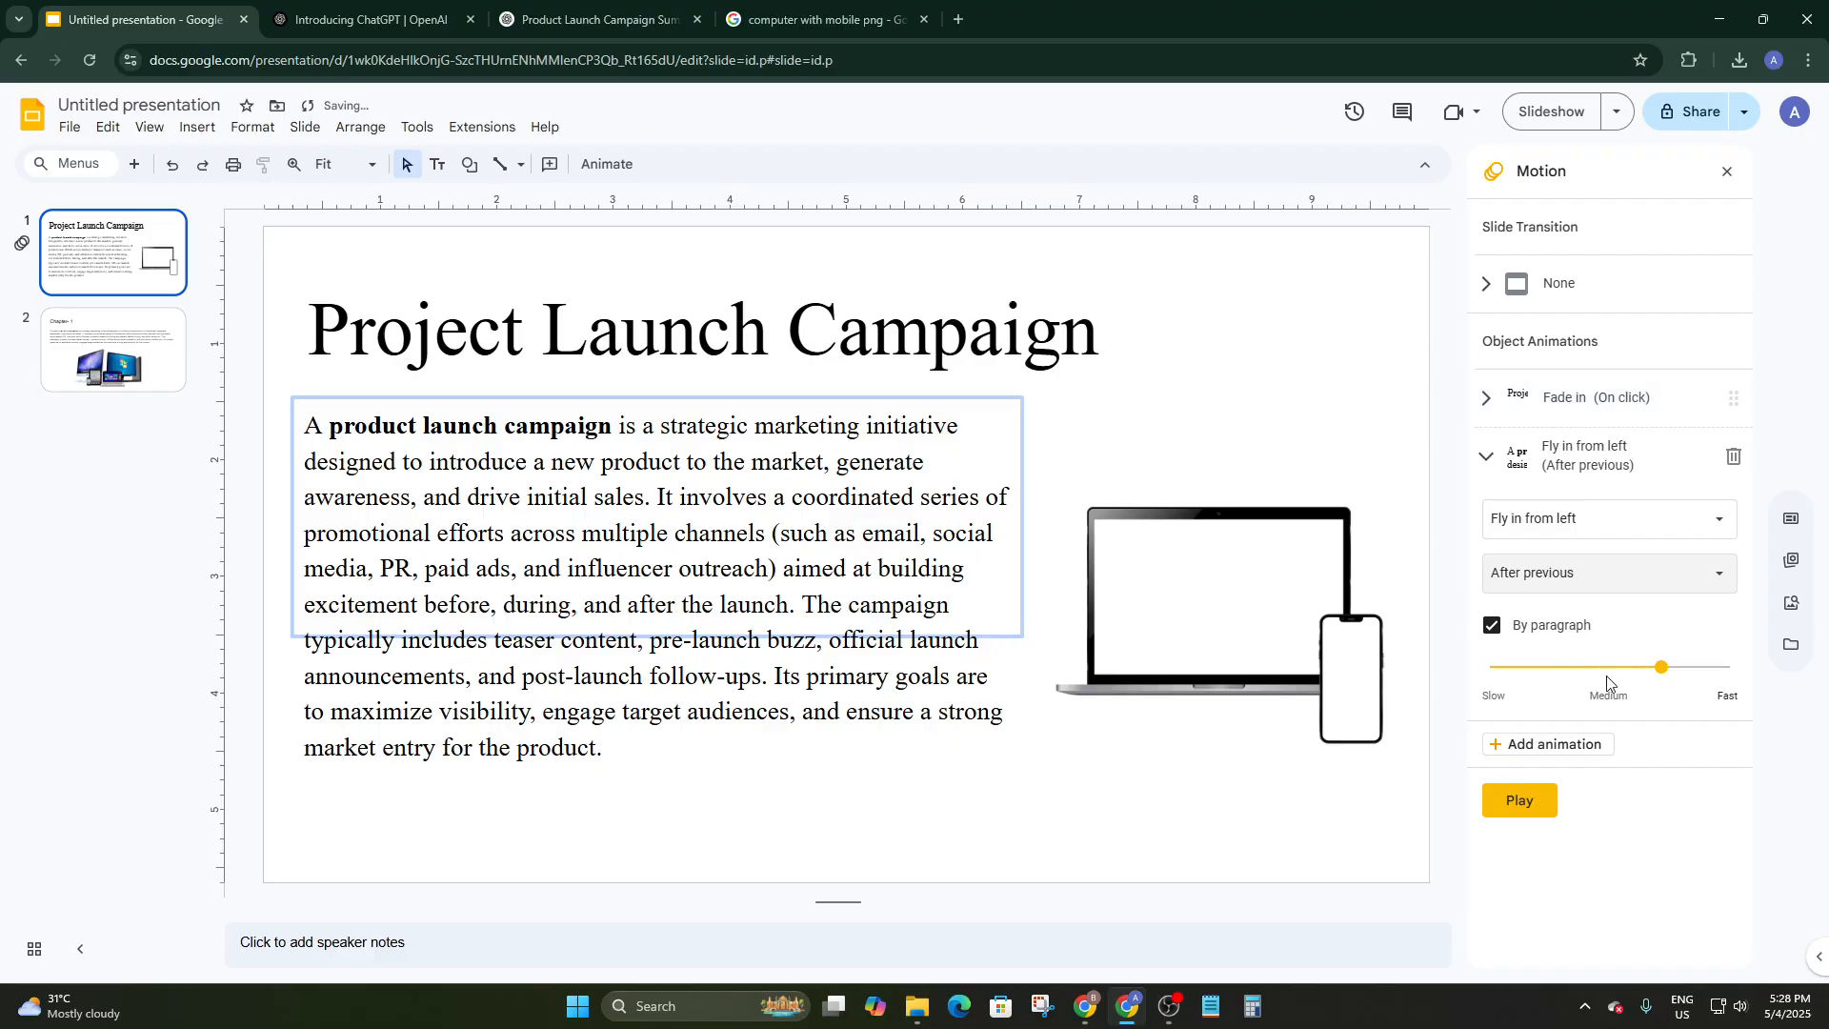
{"action": "left_click", "coordinate": [1522, 802]}
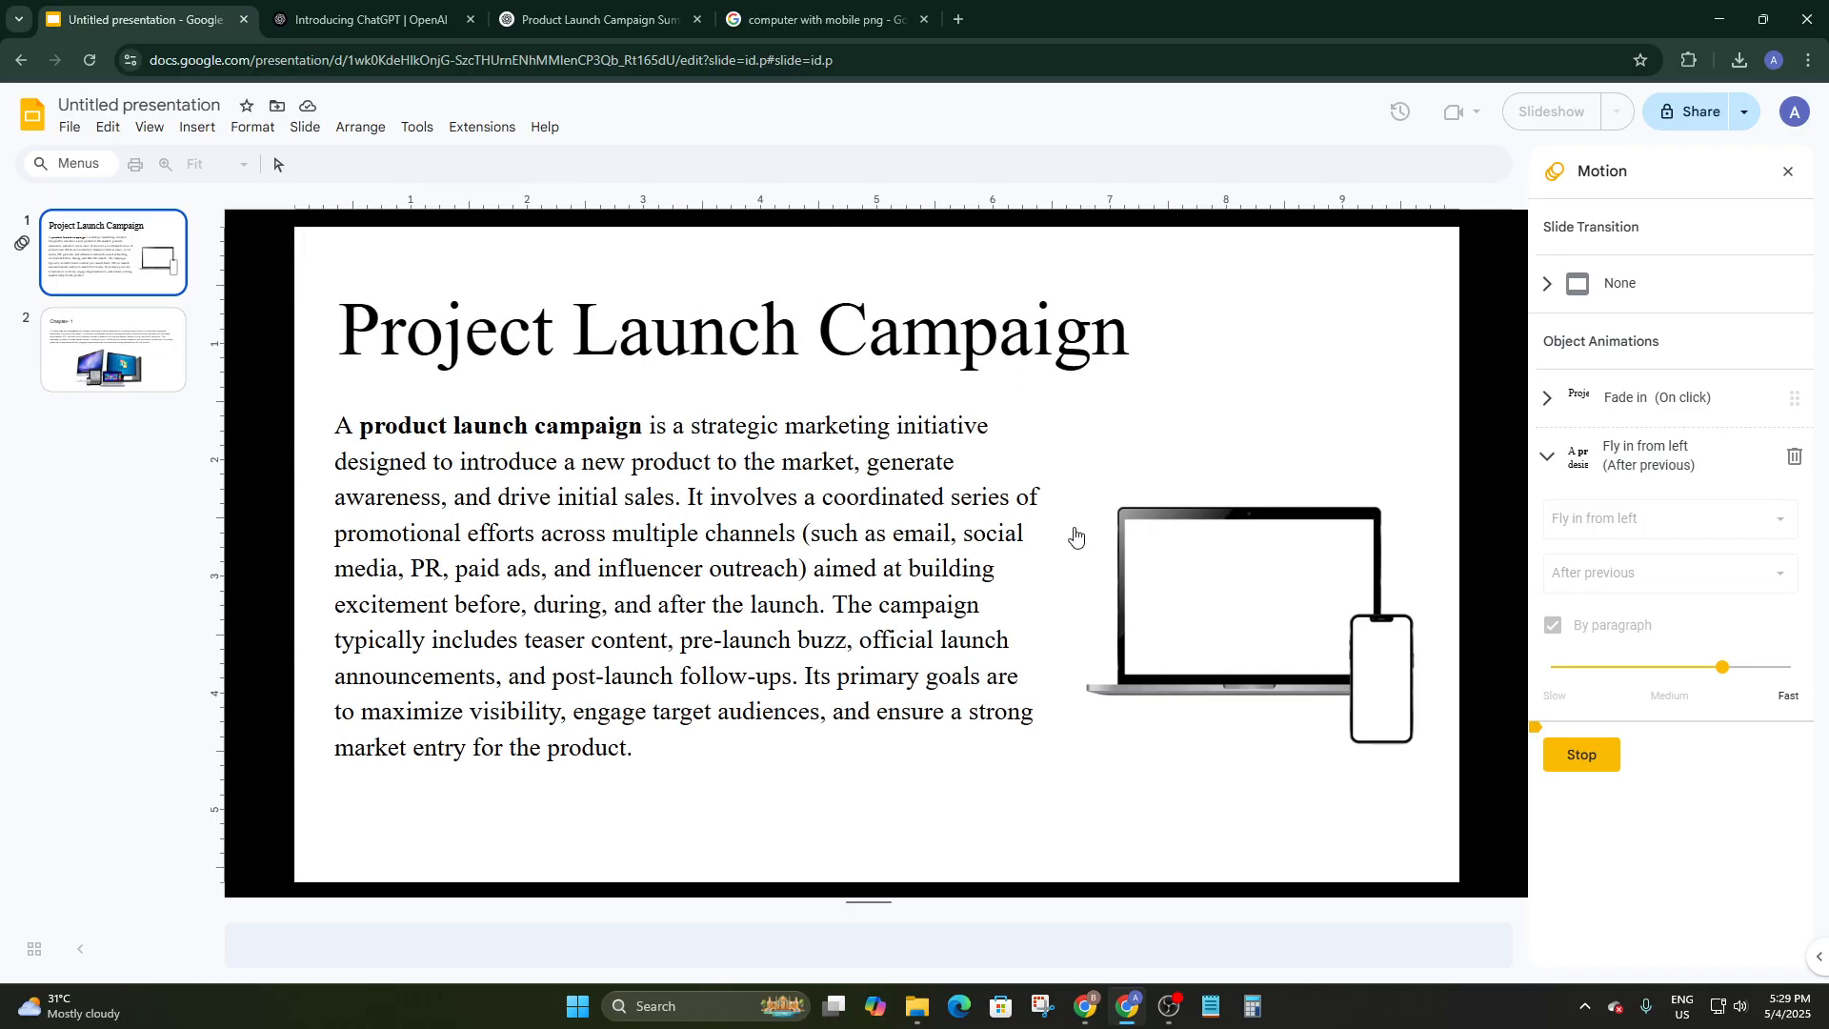
{"action": "left_click", "coordinate": [1603, 758]}
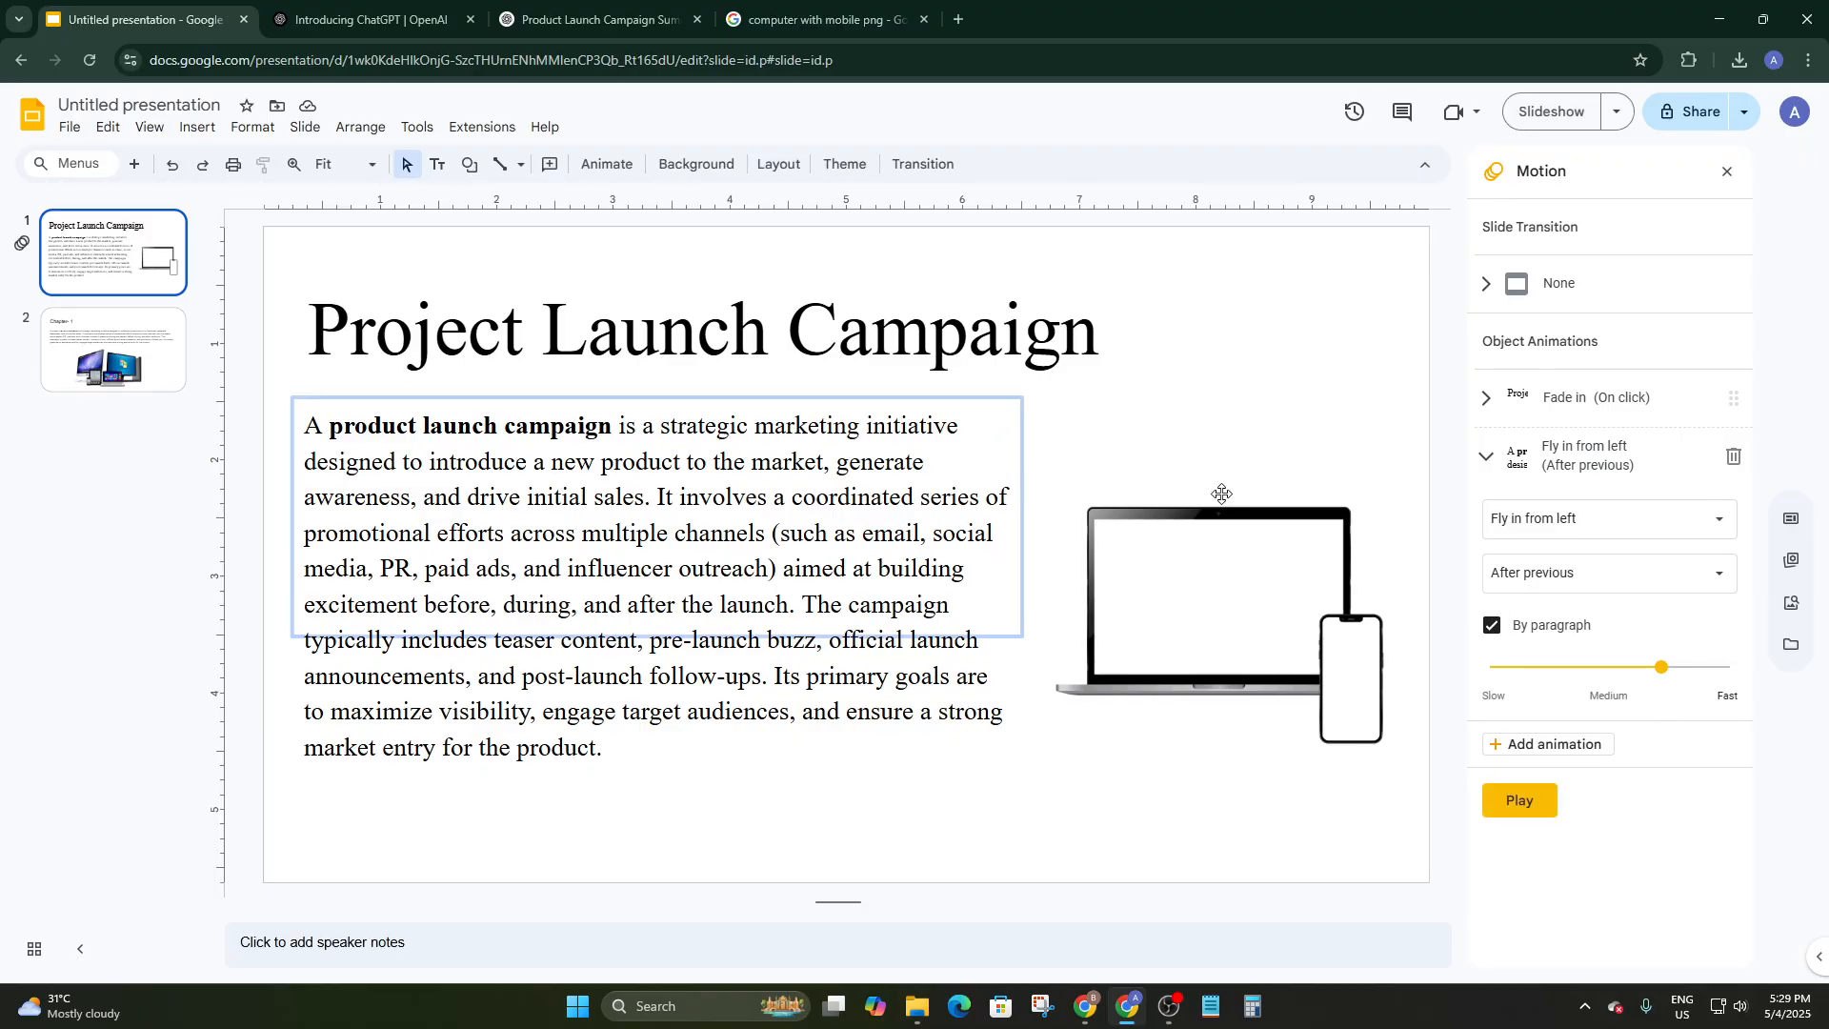
Add an animation to the title slide's laptop-and-phone image, set to Fade in and starting After previous
{"action": "left_click", "coordinate": [1205, 563]}
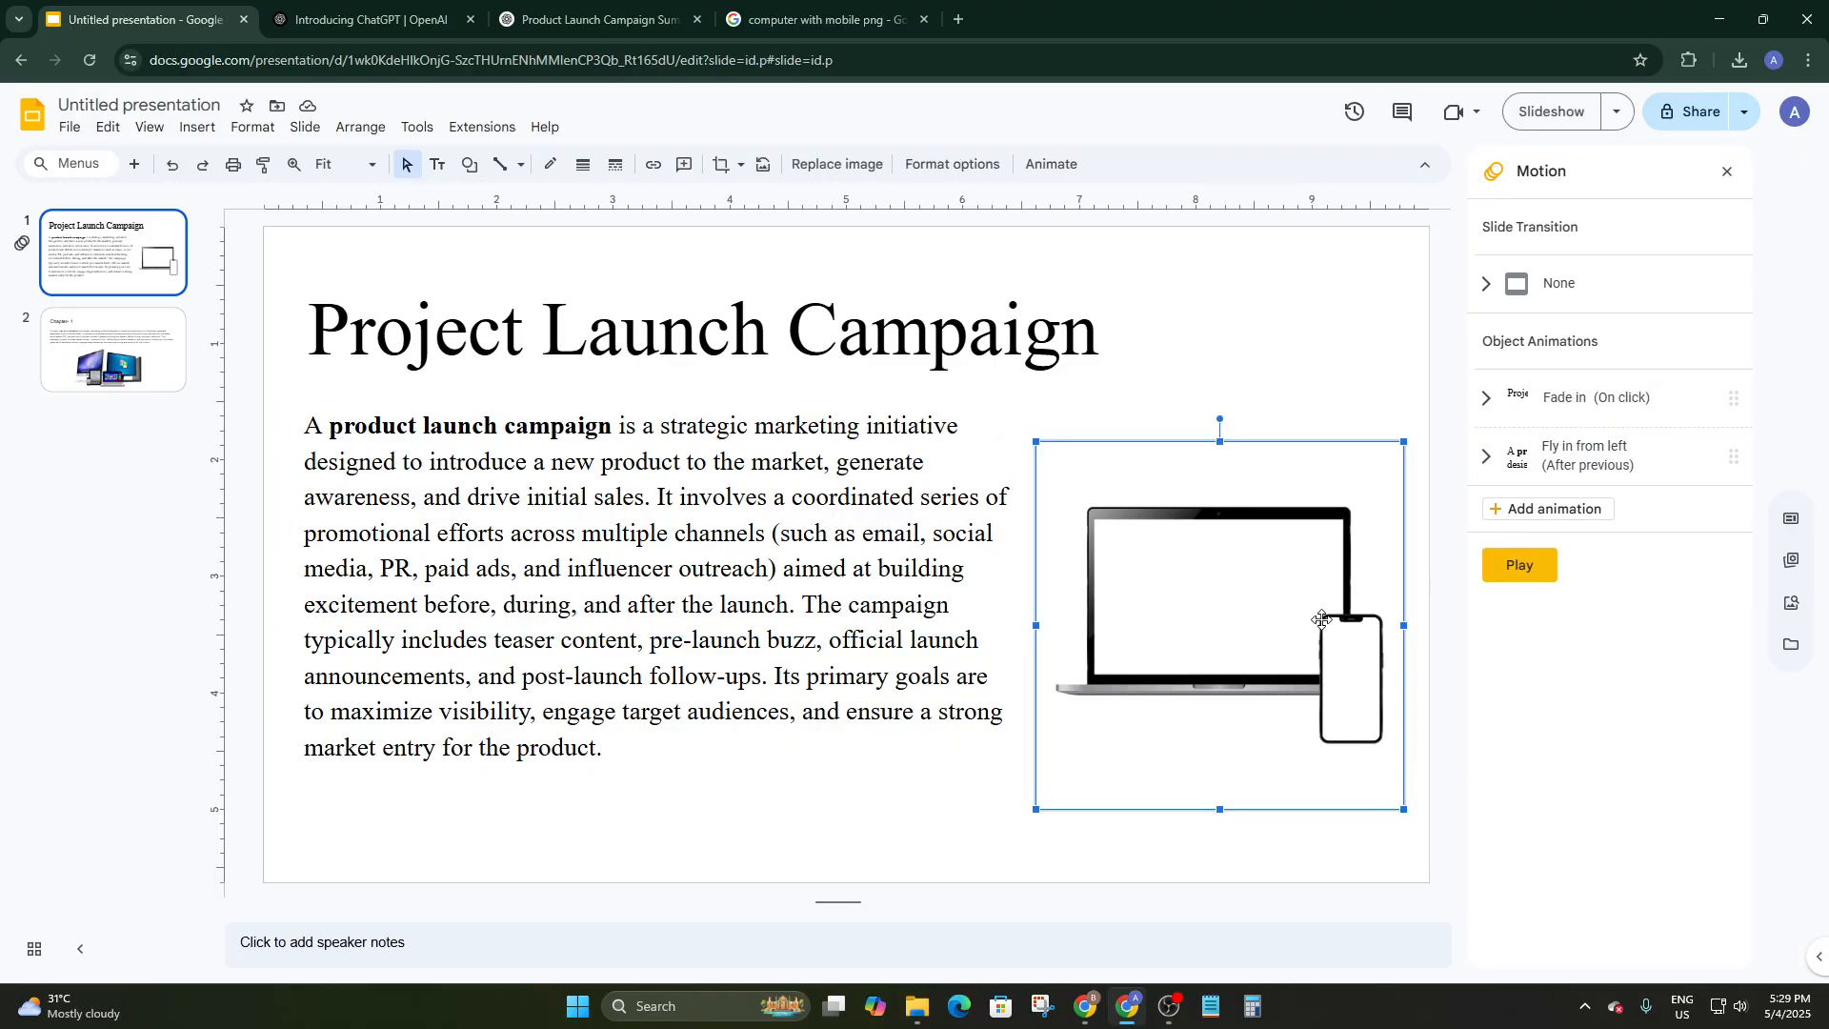
{"action": "left_click", "coordinate": [1510, 514]}
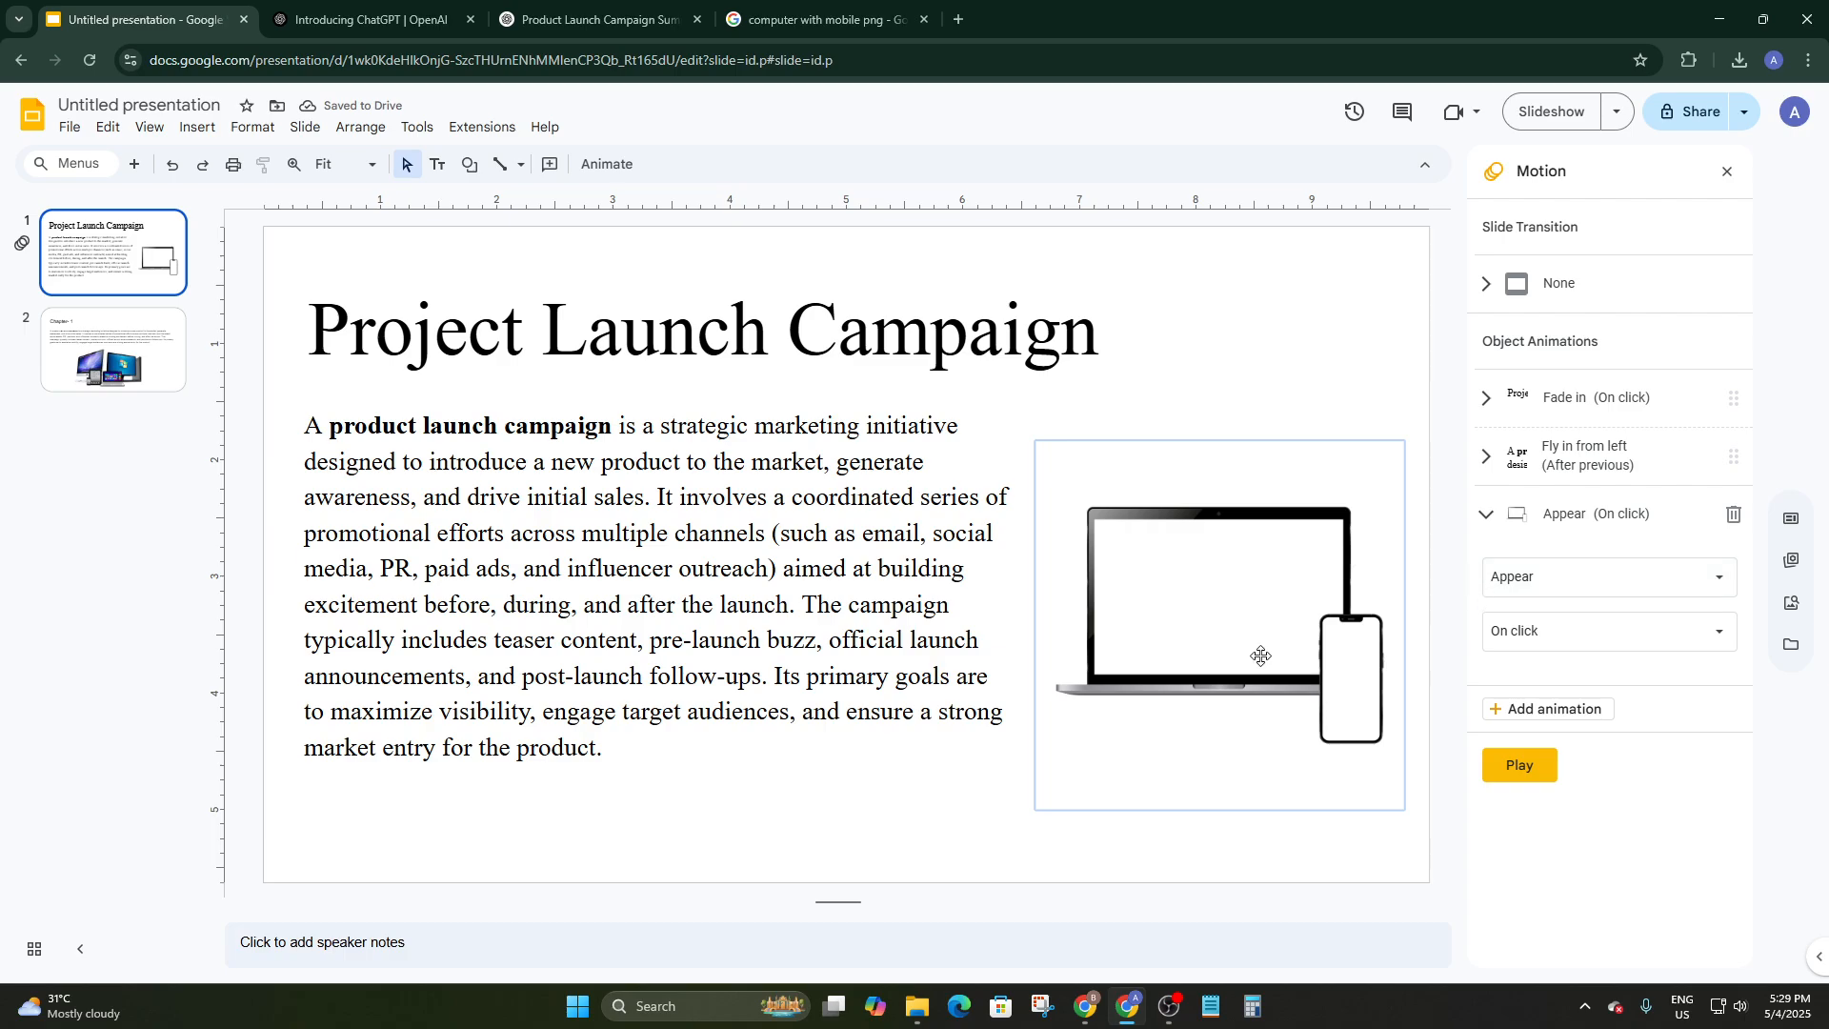
{"action": "left_click", "coordinate": [1507, 600]}
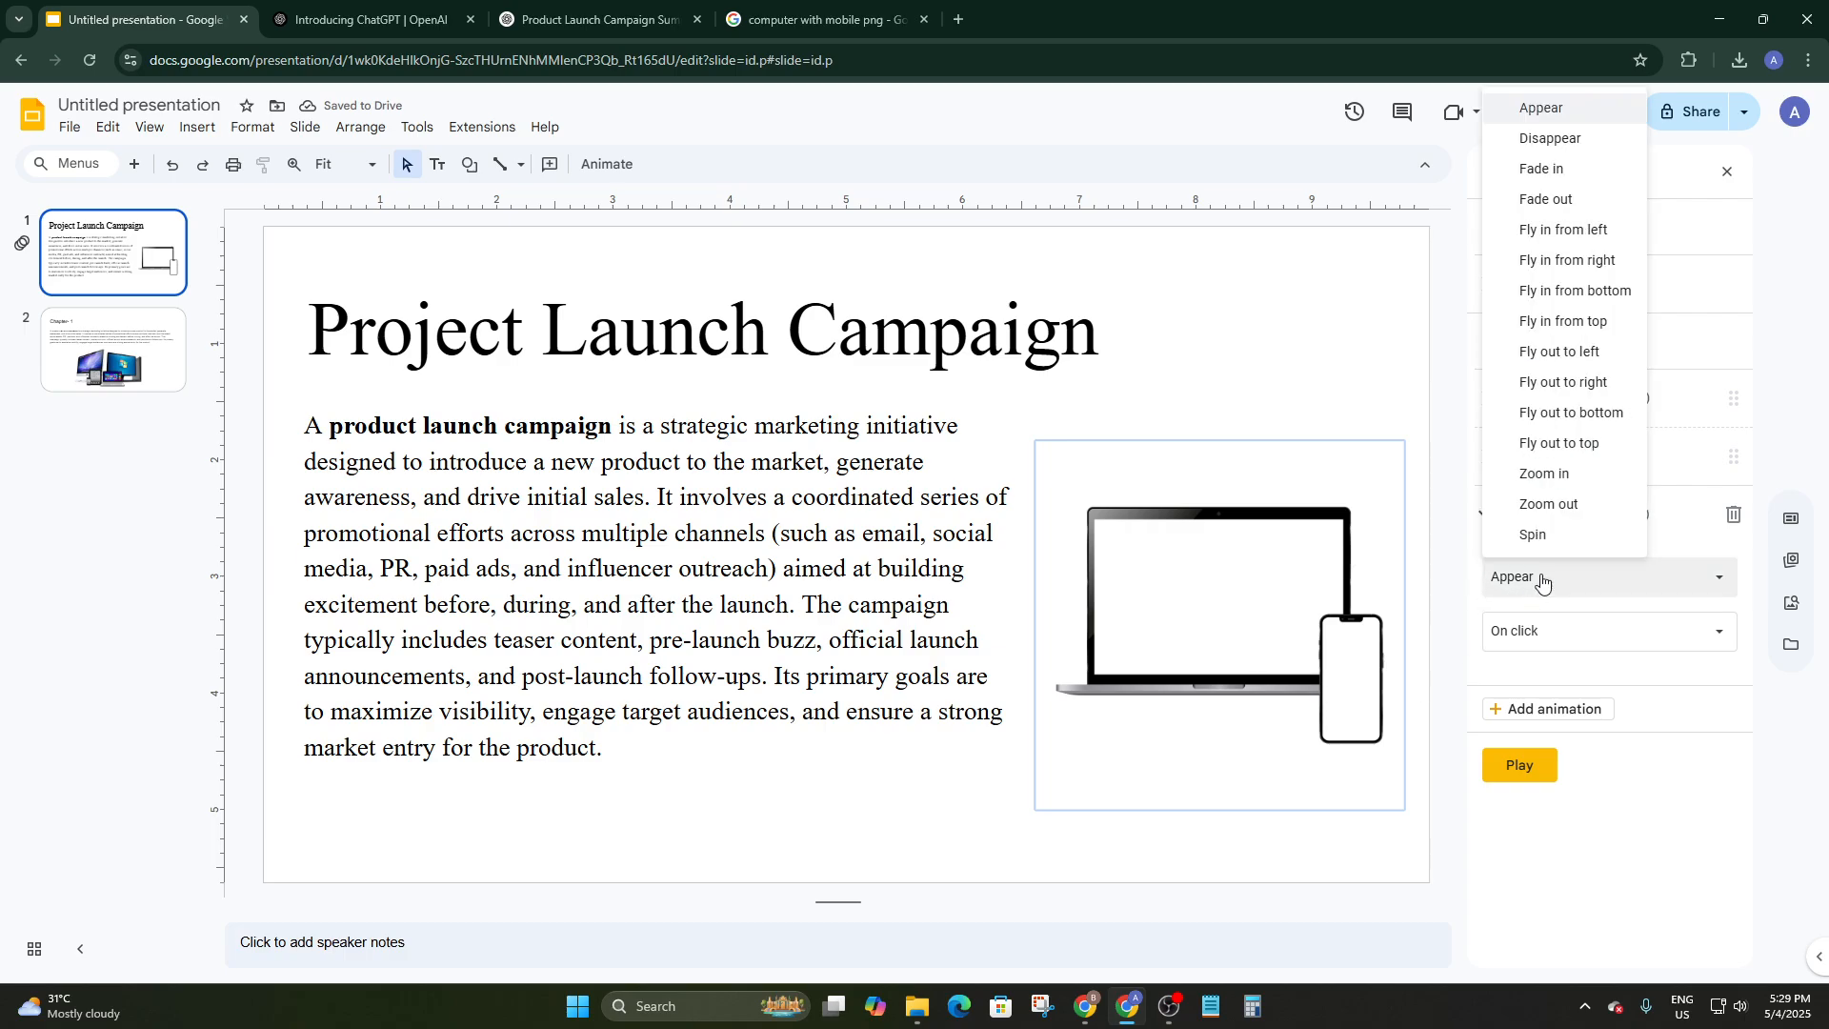
{"action": "left_click", "coordinate": [1536, 169]}
{"action": "left_click", "coordinate": [1544, 636]}
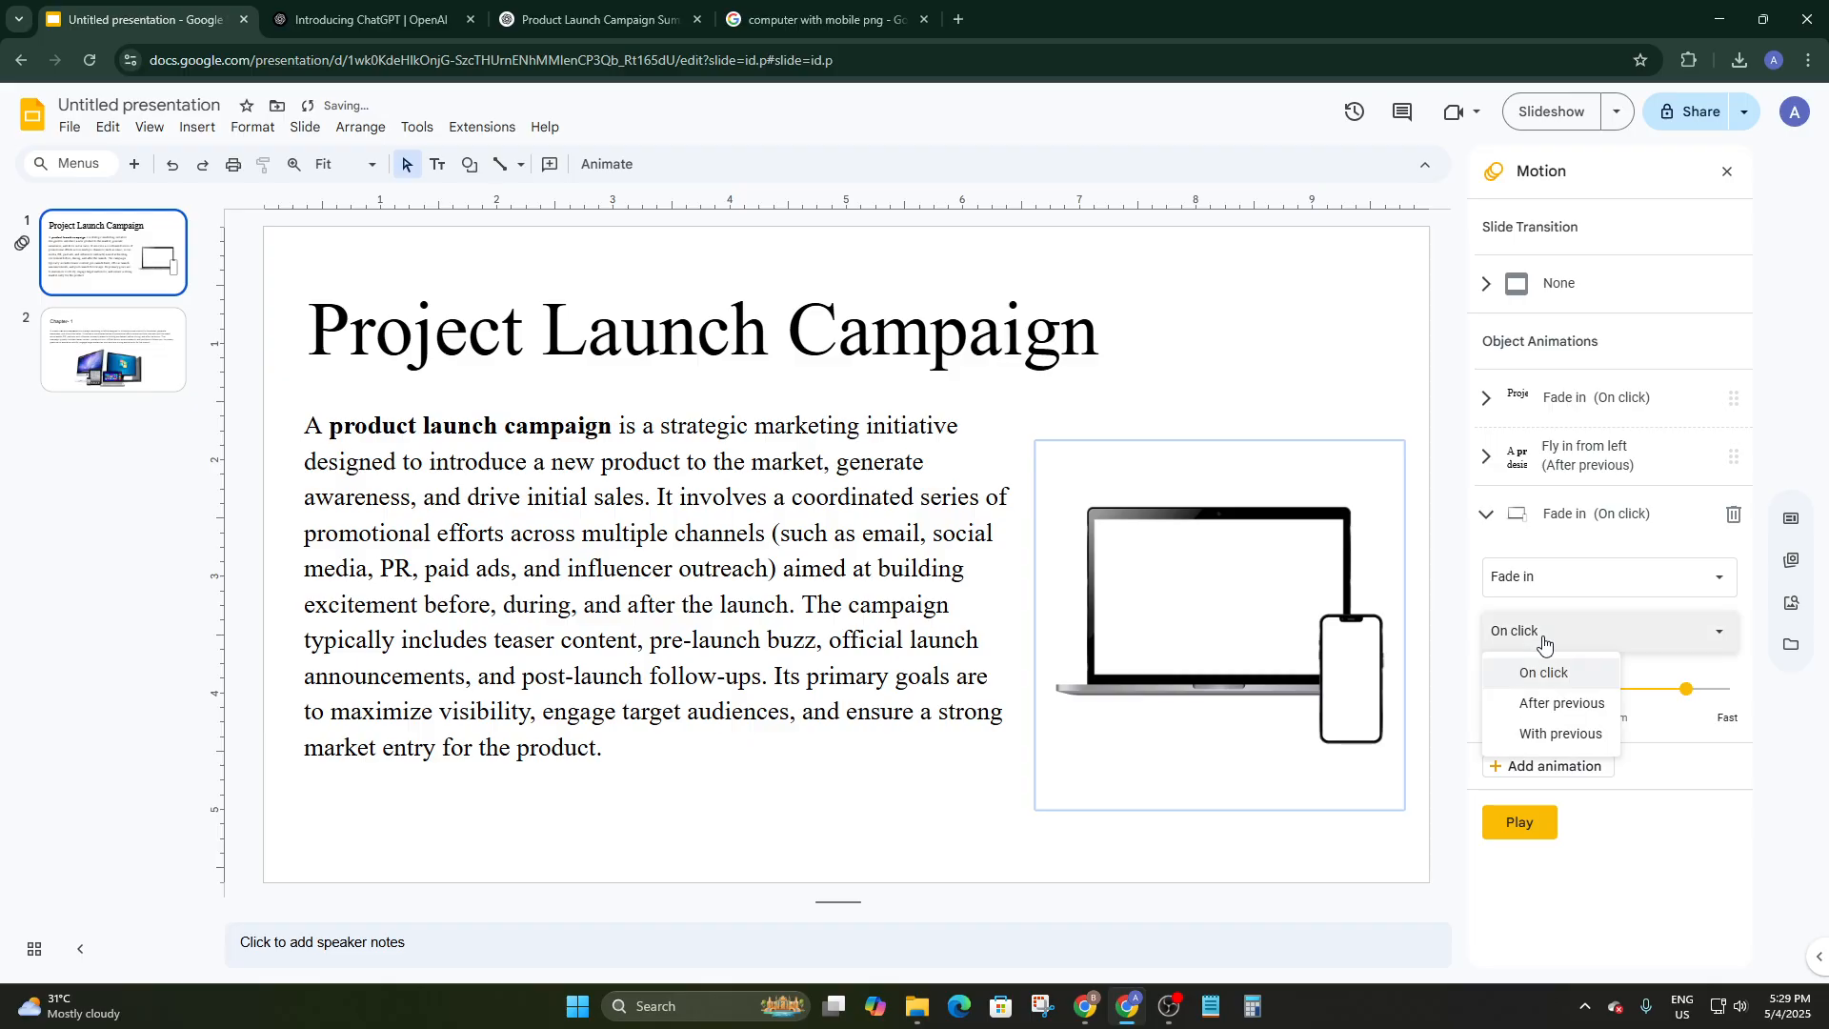
{"action": "left_click", "coordinate": [1559, 710]}
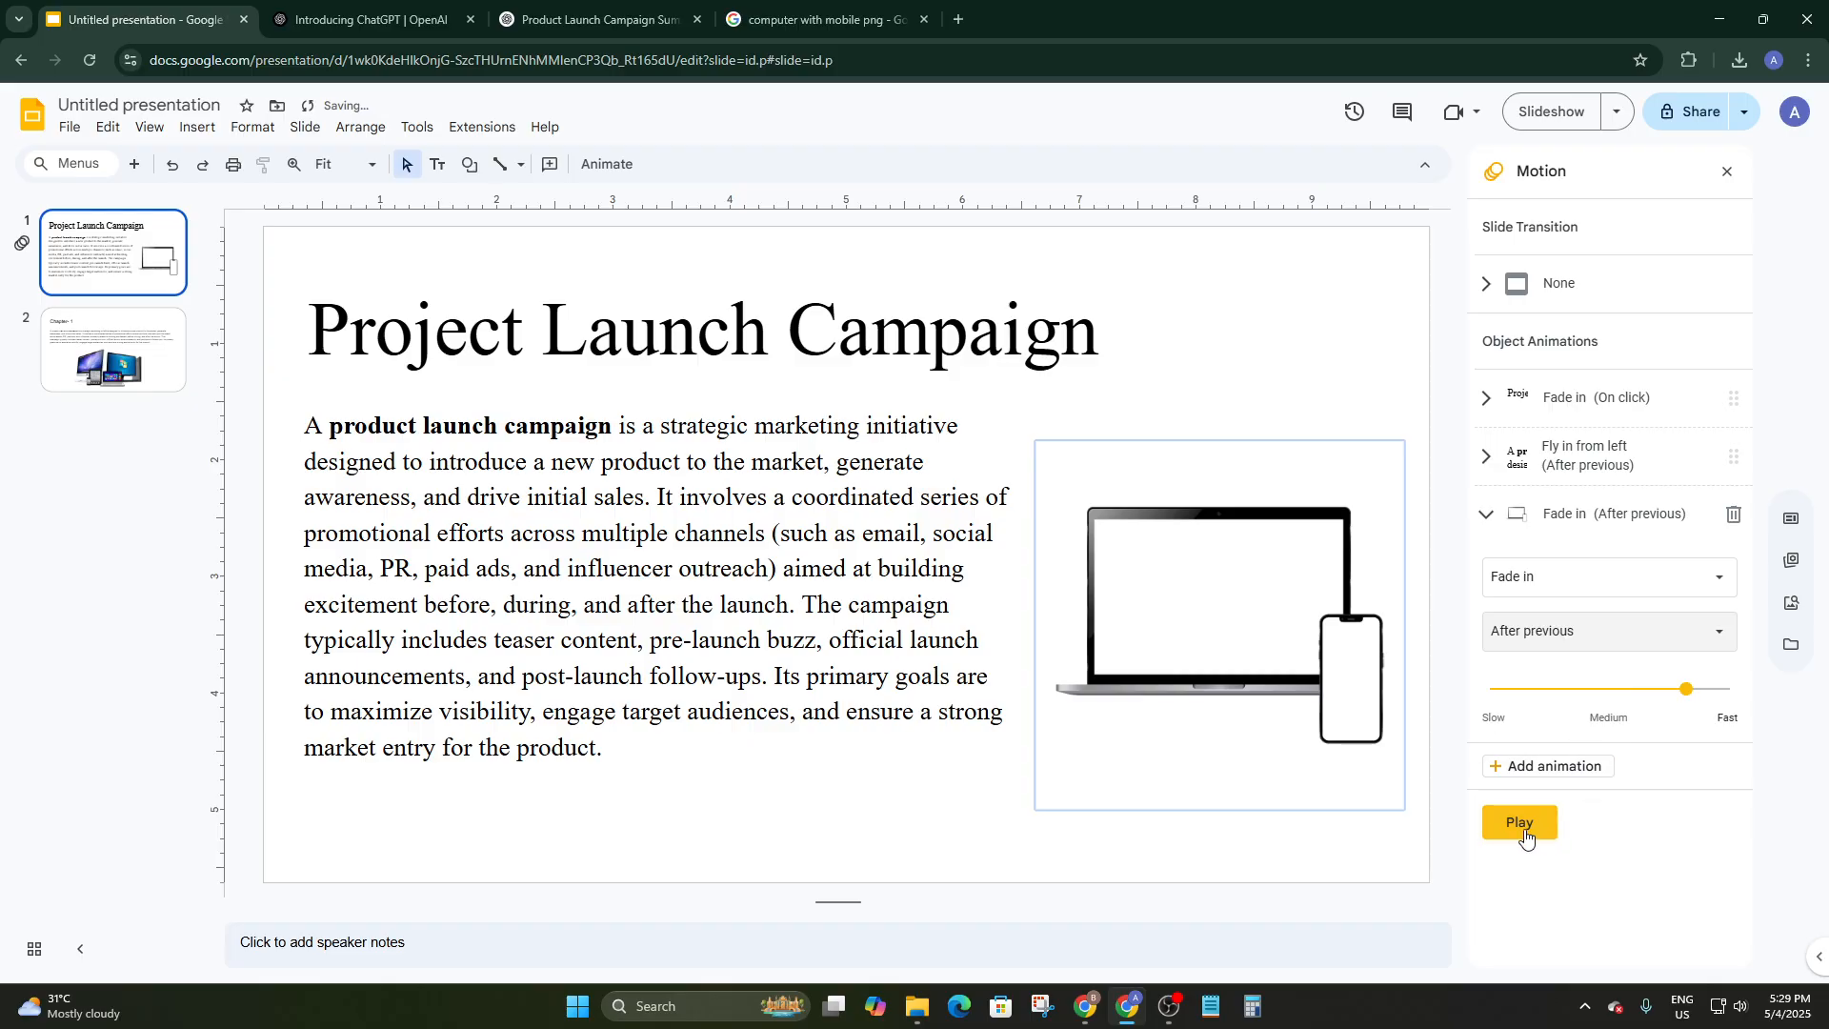
Slow the image's Fade in animation slightly, to a speed between Medium and Fast, preview the slide, and close the motion settings
{"action": "left_click", "coordinate": [1672, 698]}
{"action": "left_click", "coordinate": [1677, 694]}
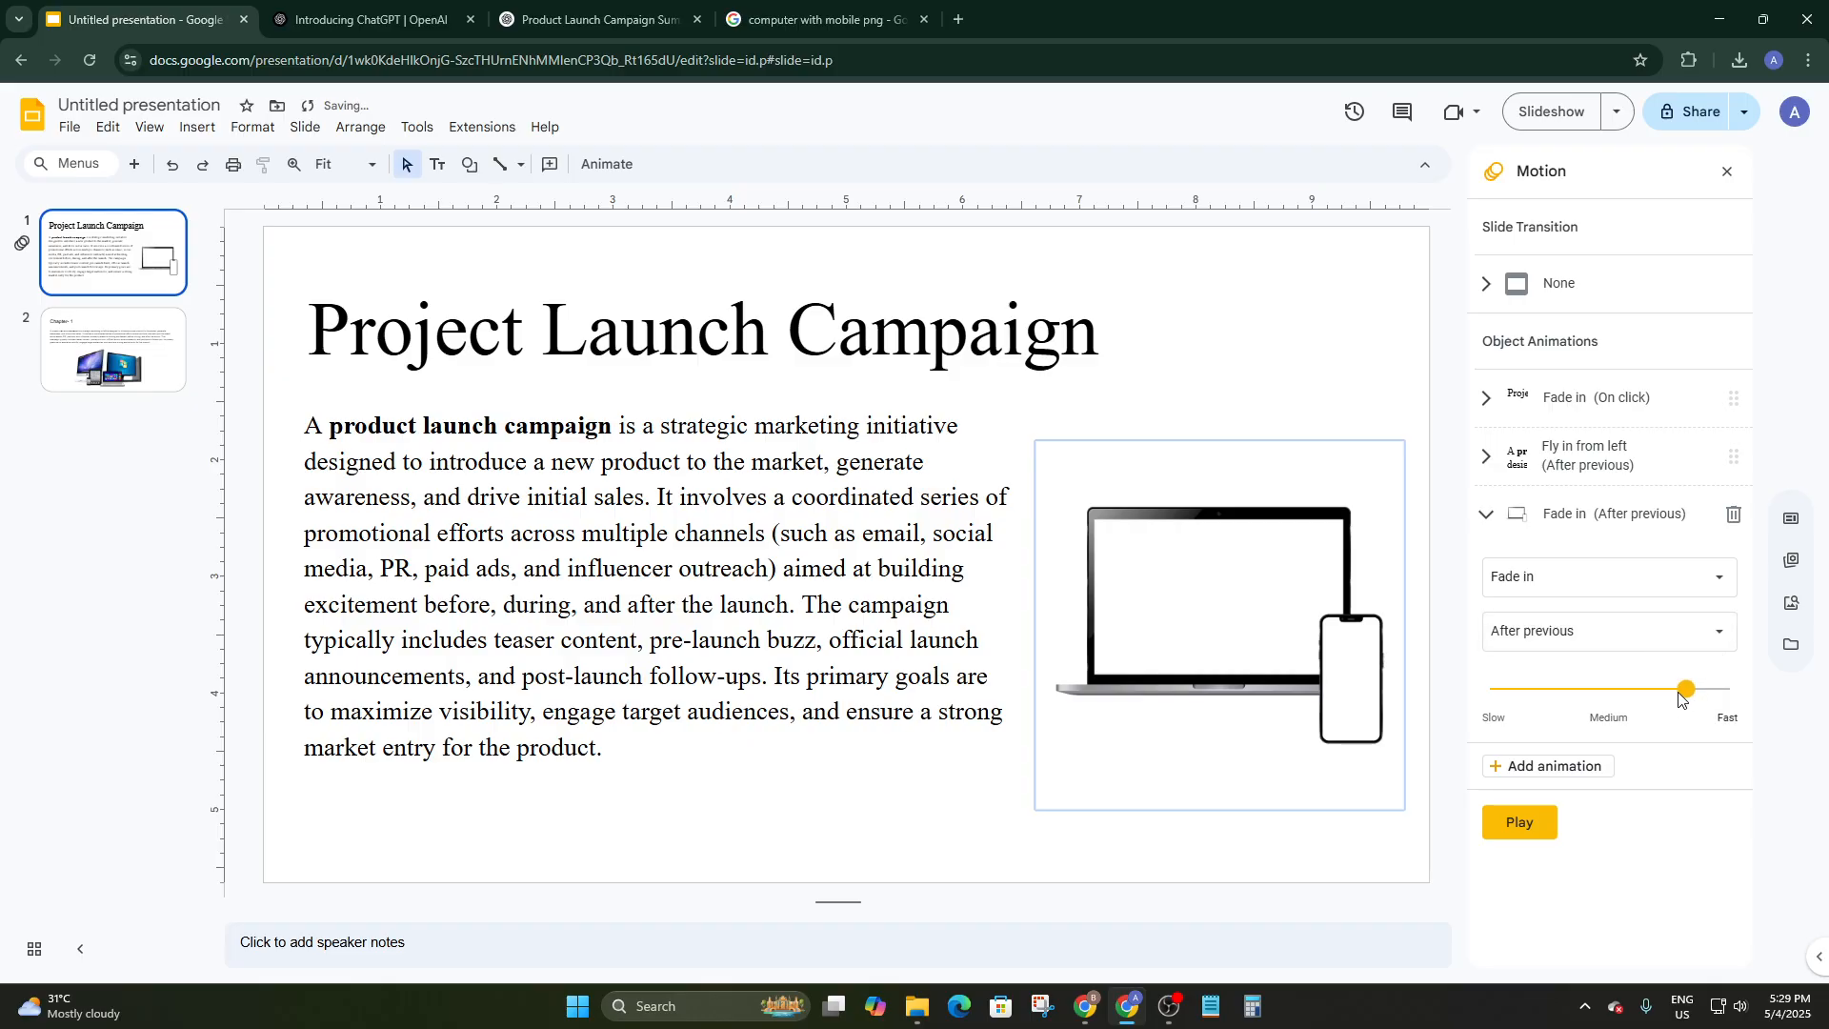
{"action": "left_click_drag", "start_coordinate": [1687, 694], "coordinate": [1658, 695]}
{"action": "left_click", "coordinate": [1518, 819]}
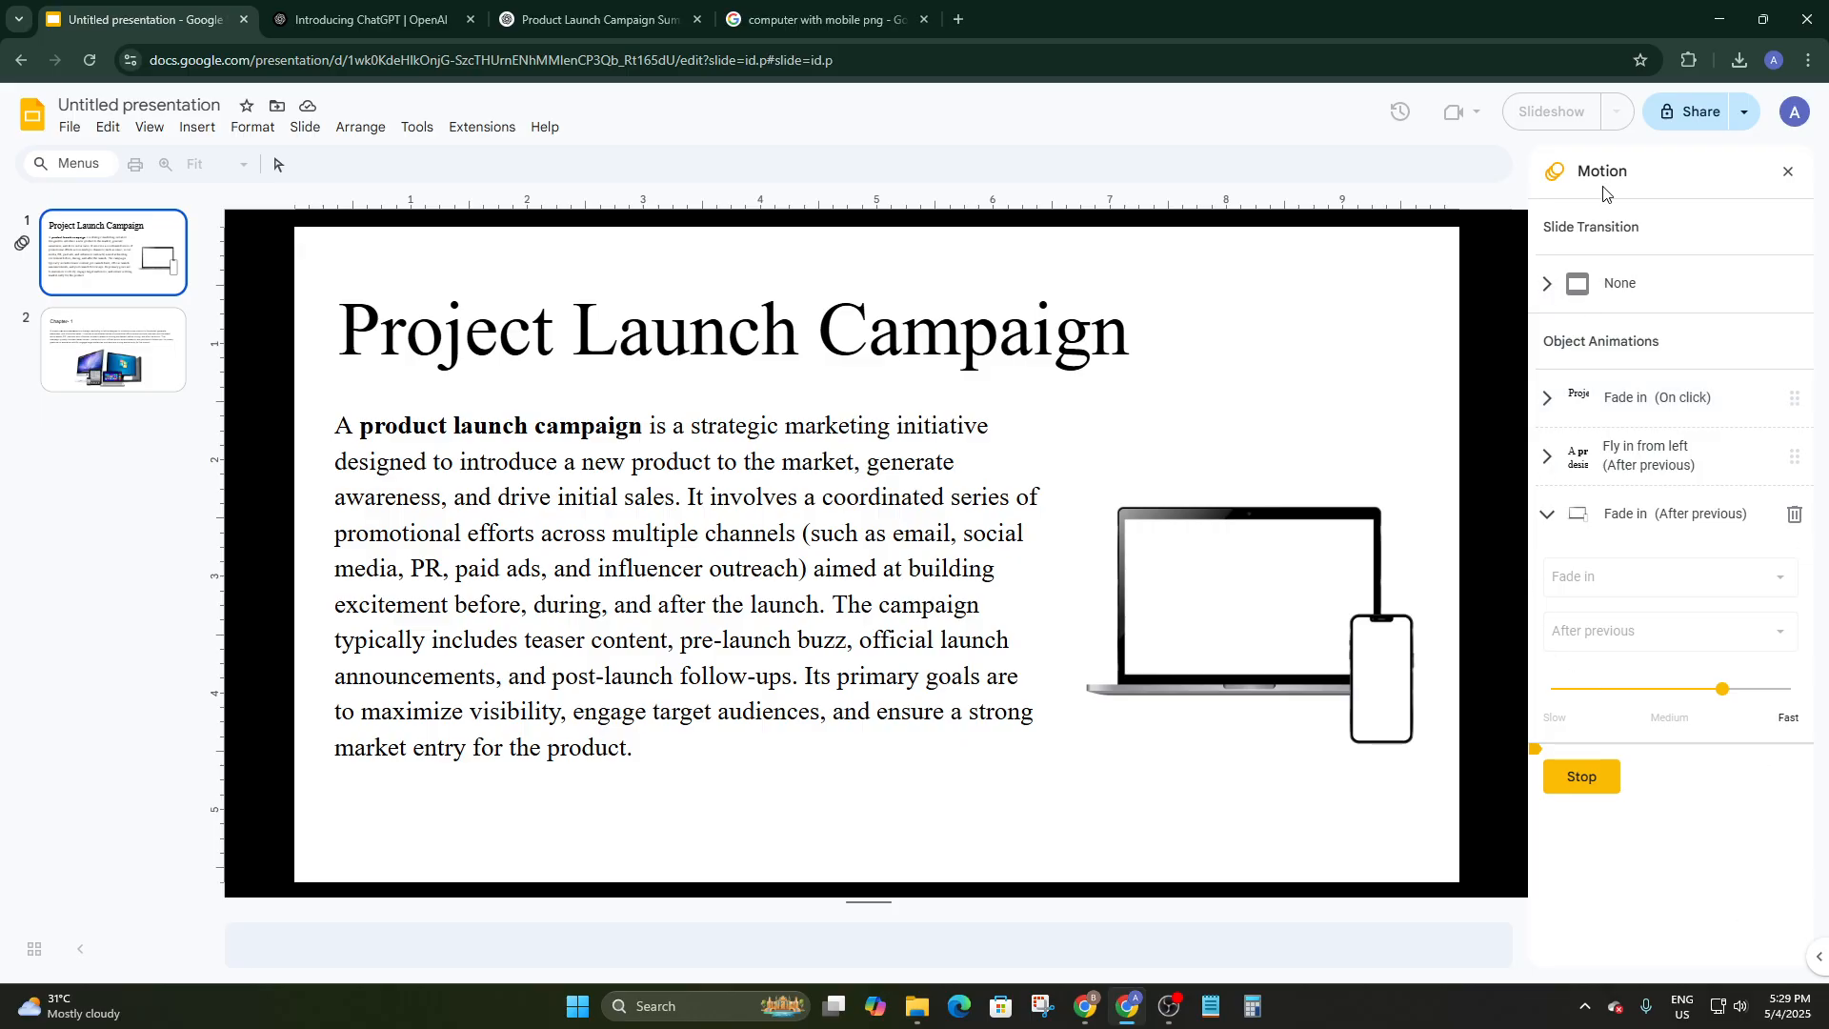
{"action": "left_click", "coordinate": [1787, 171]}
Add a second animation to the Project Launch Campaign heading, Appear on click, and close the motion settings
{"action": "left_click", "coordinate": [1327, 495]}
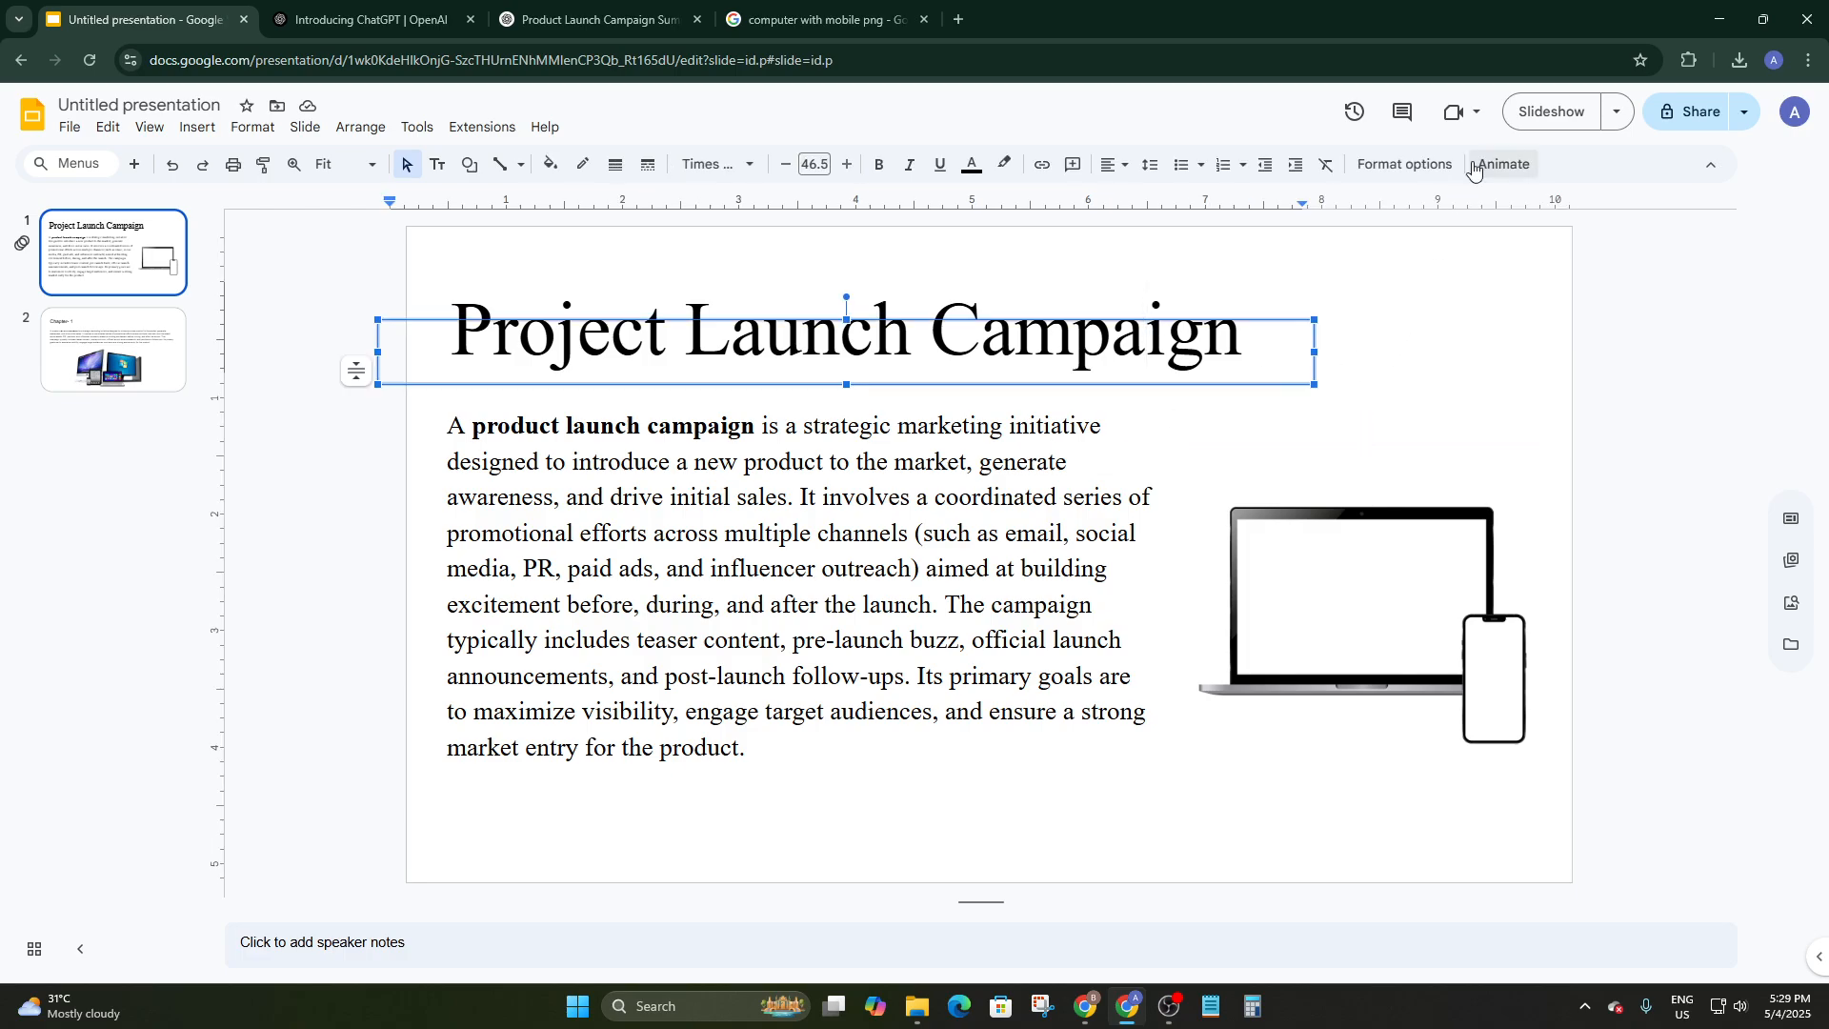
{"action": "left_click", "coordinate": [1503, 163]}
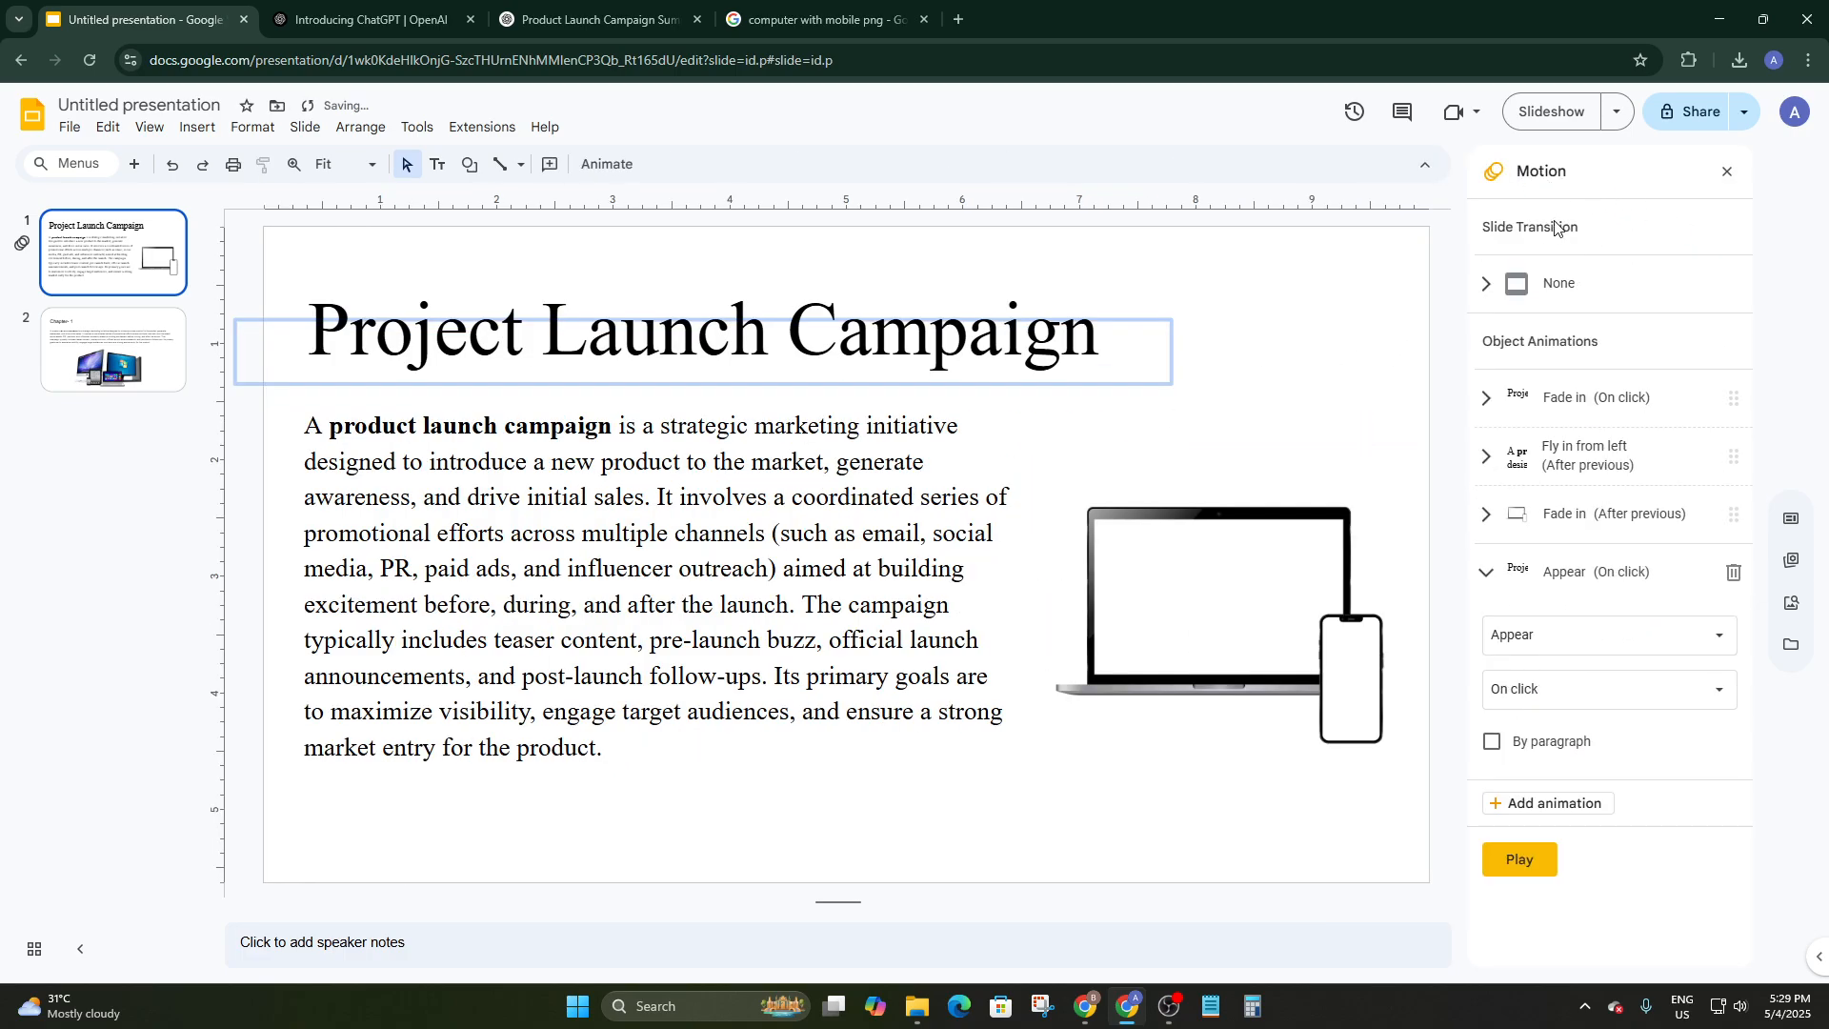
{"action": "left_click", "coordinate": [1727, 172]}
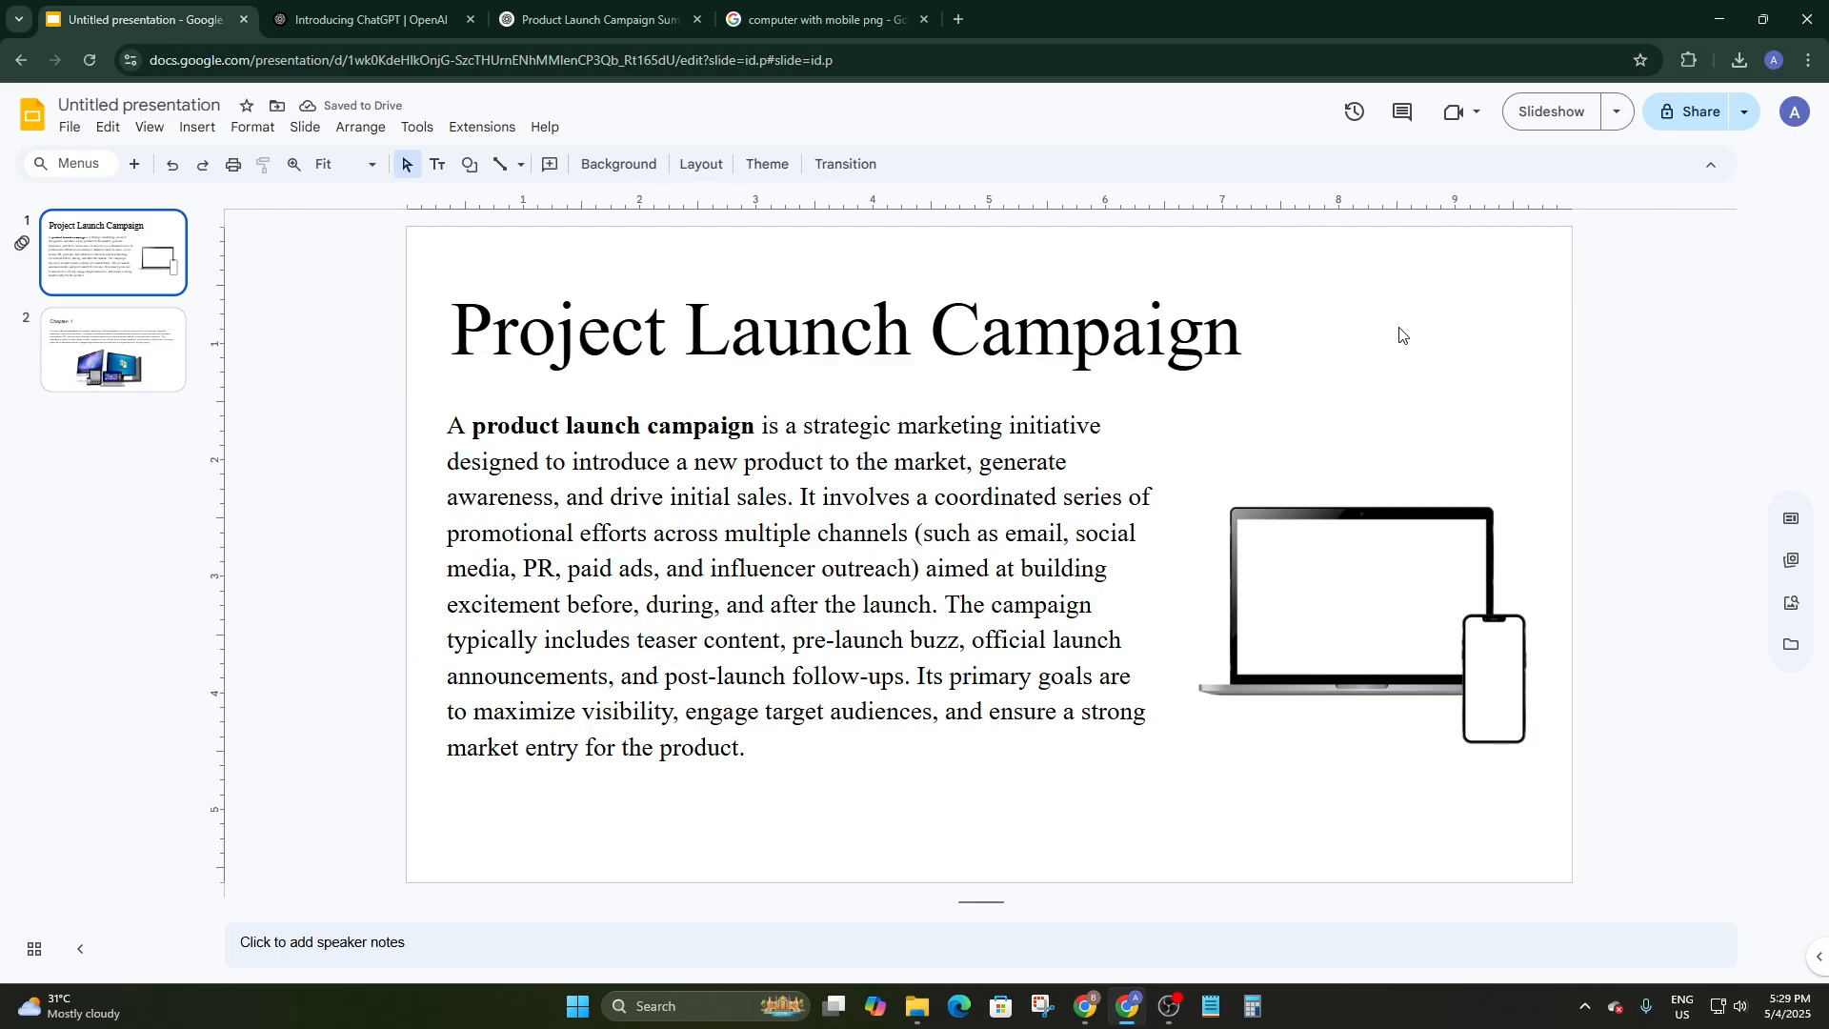
Give the title slide a Dissolve transition lasting 1.1 seconds and preview the slide's motion
{"action": "left_click", "coordinate": [840, 164]}
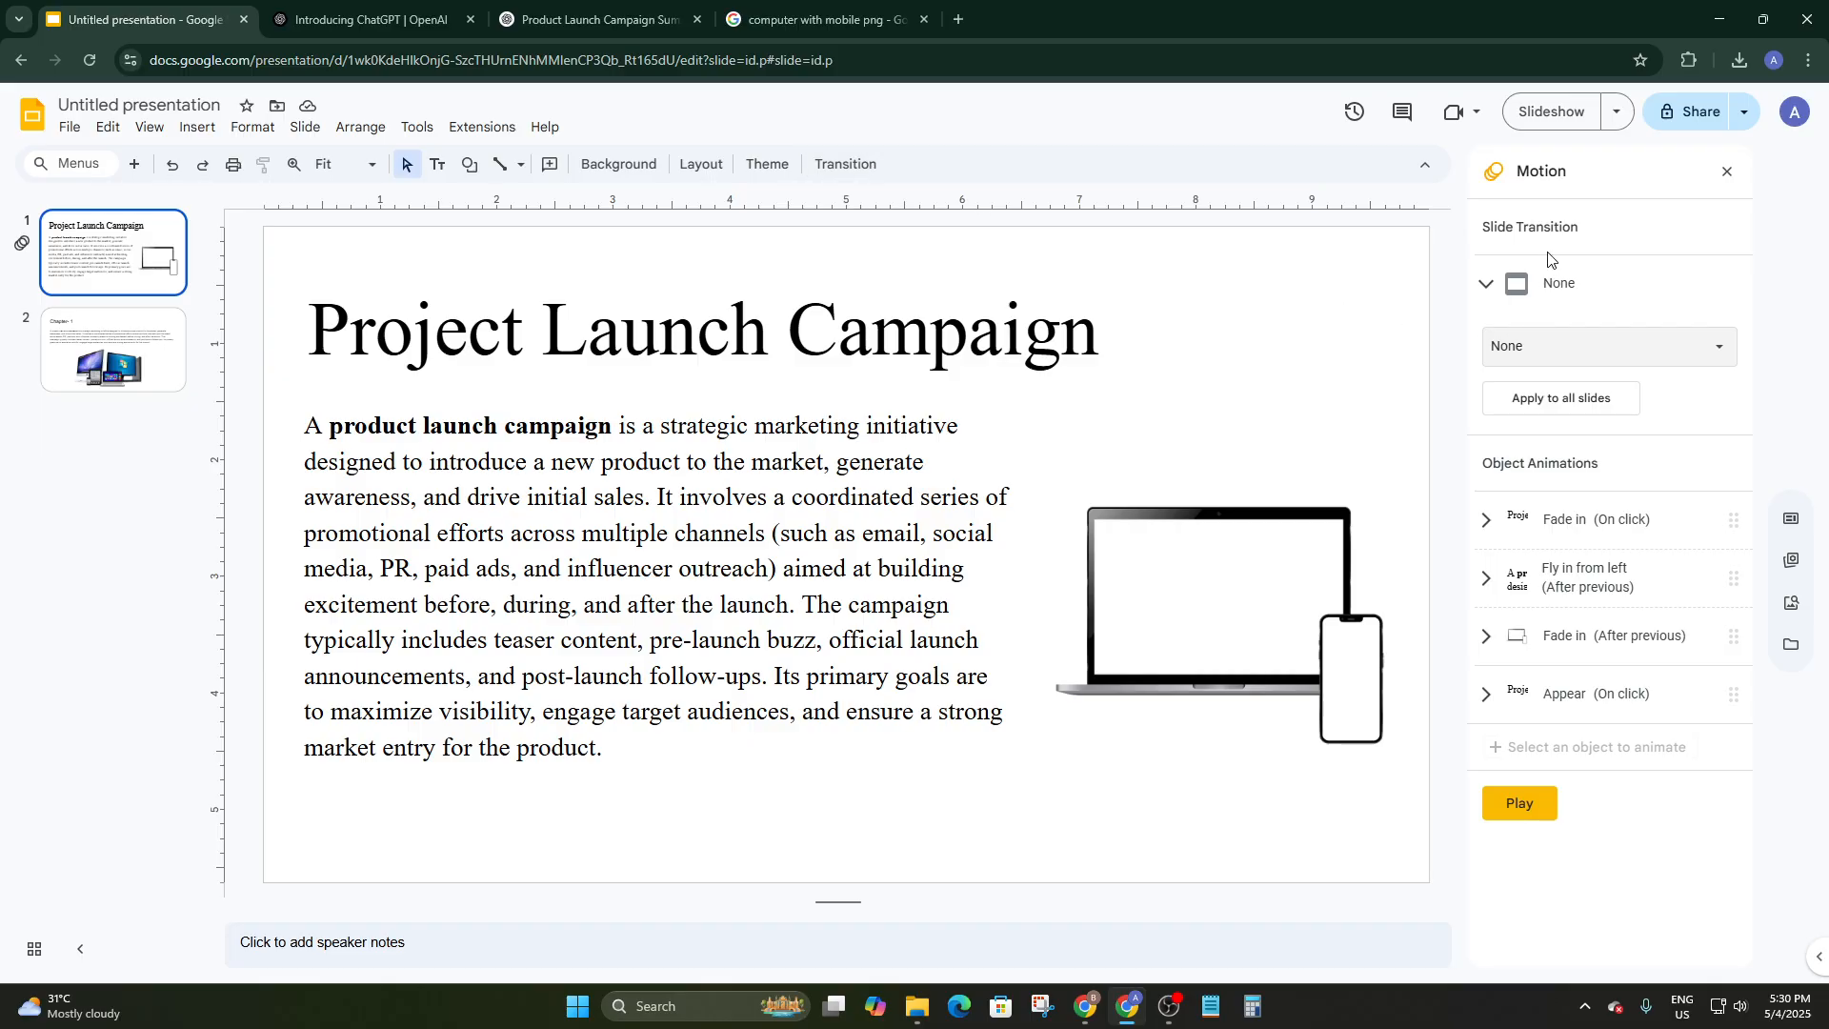
{"action": "left_click", "coordinate": [1529, 352]}
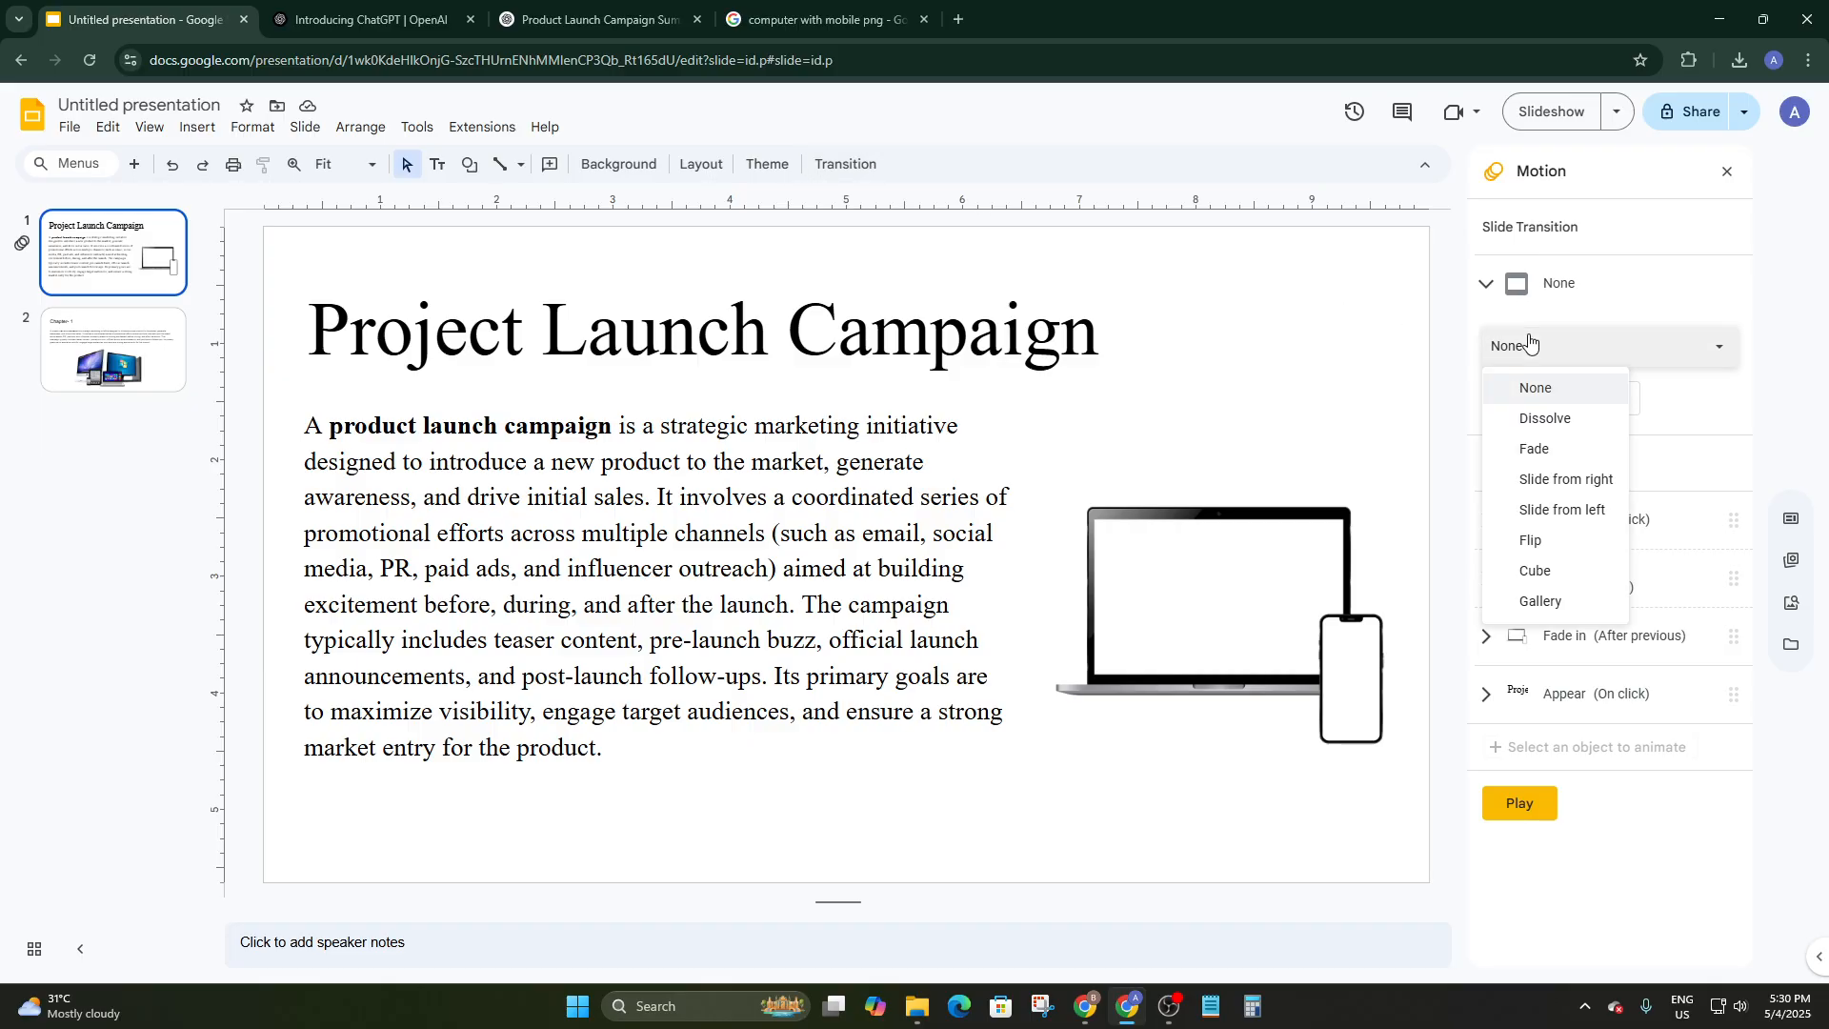
{"action": "left_click", "coordinate": [1569, 387]}
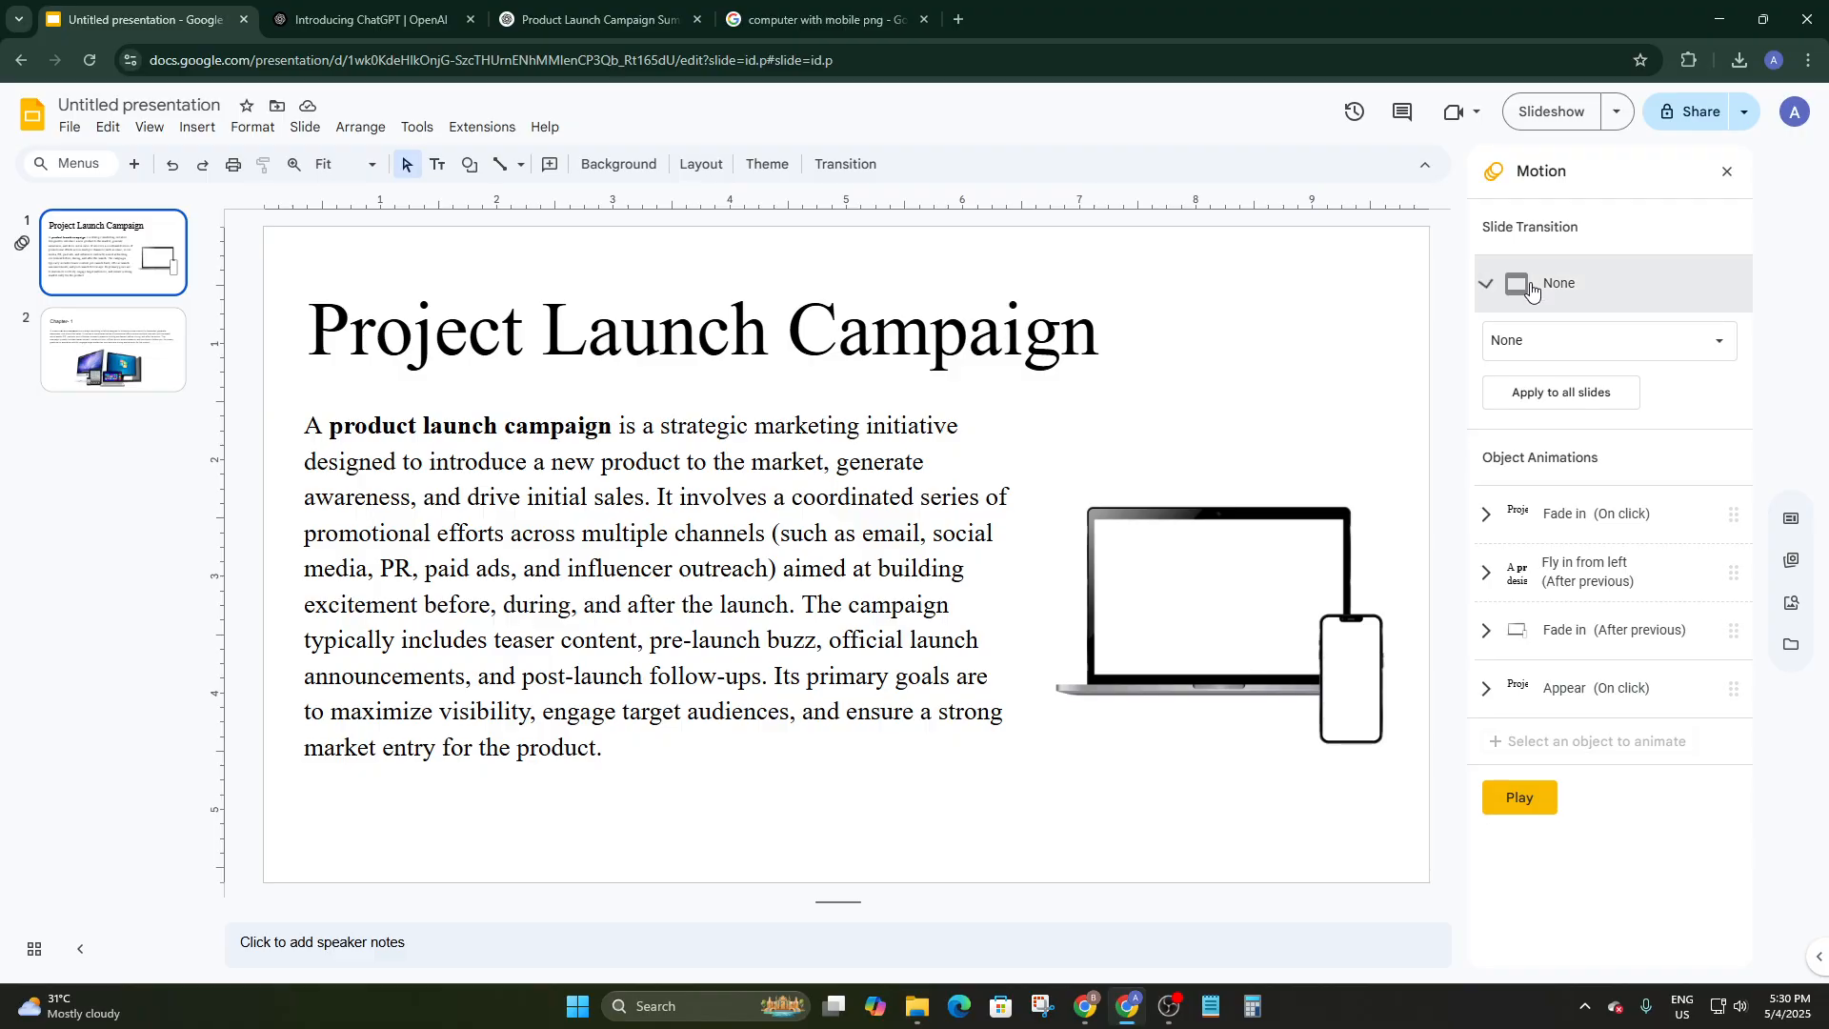
{"action": "left_click", "coordinate": [1530, 291]}
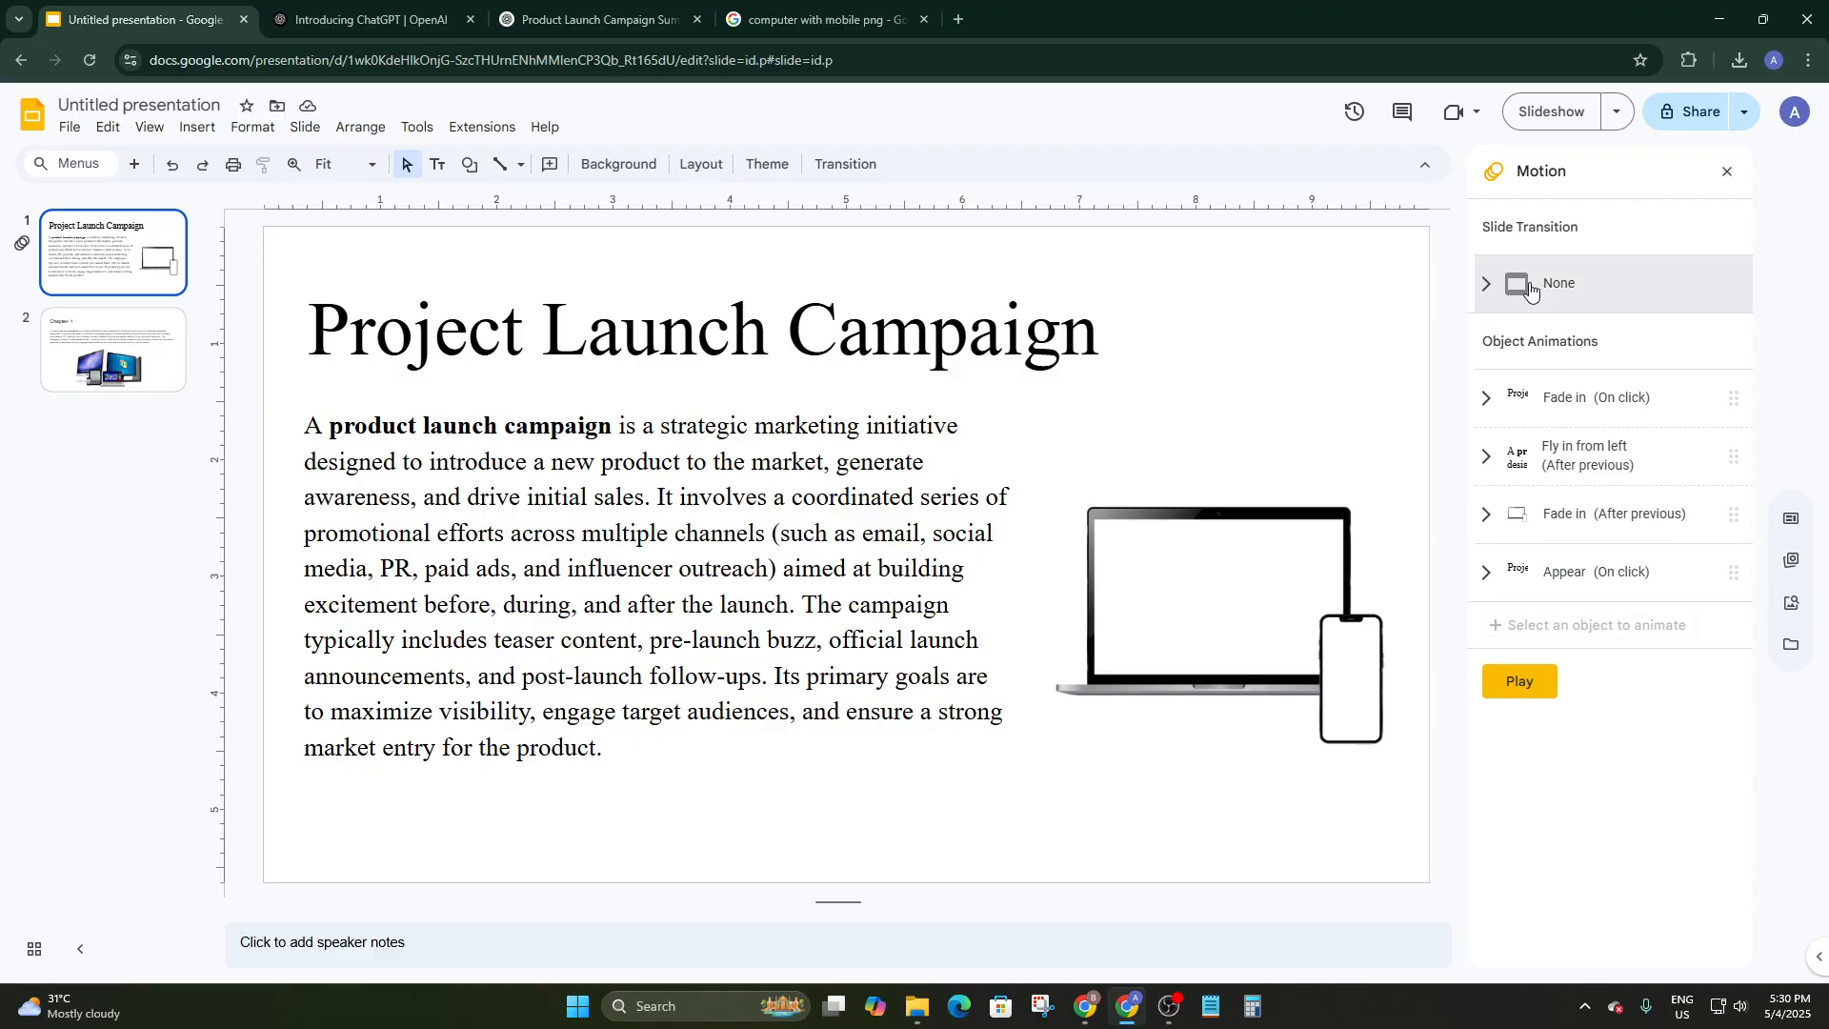
{"action": "left_click", "coordinate": [1486, 286]}
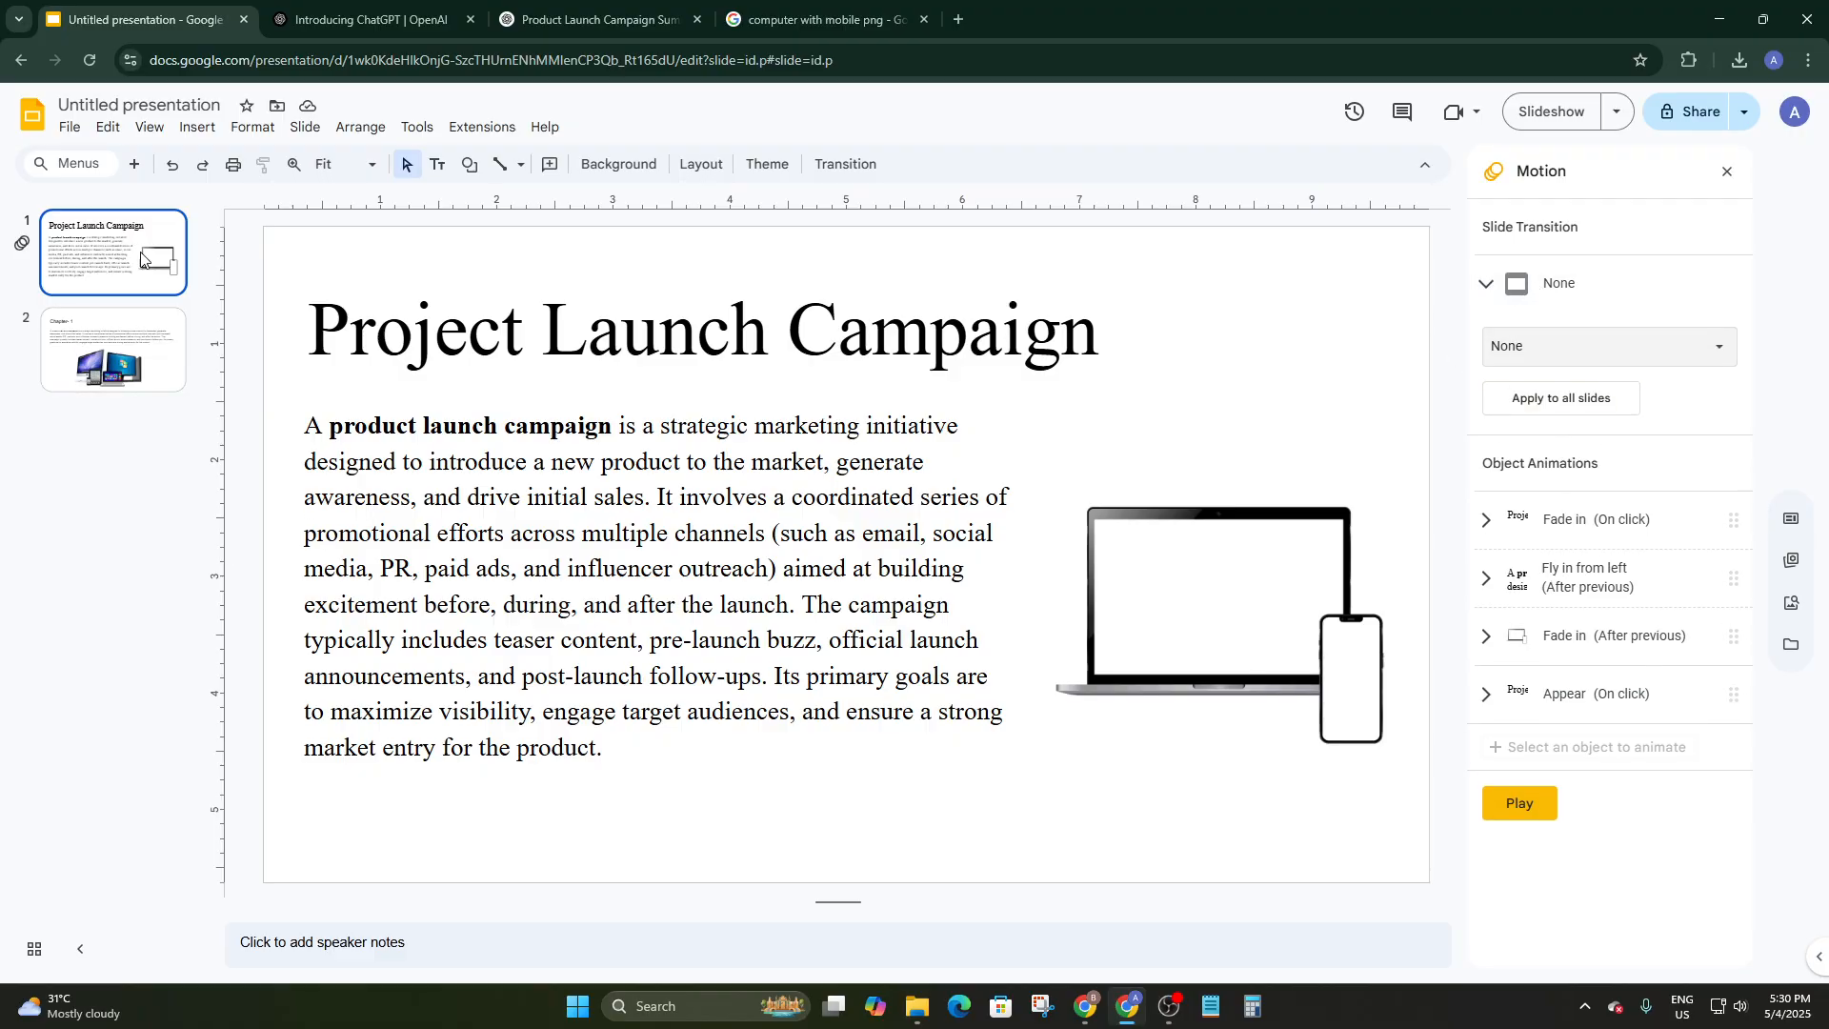
{"action": "left_click", "coordinate": [1569, 343]}
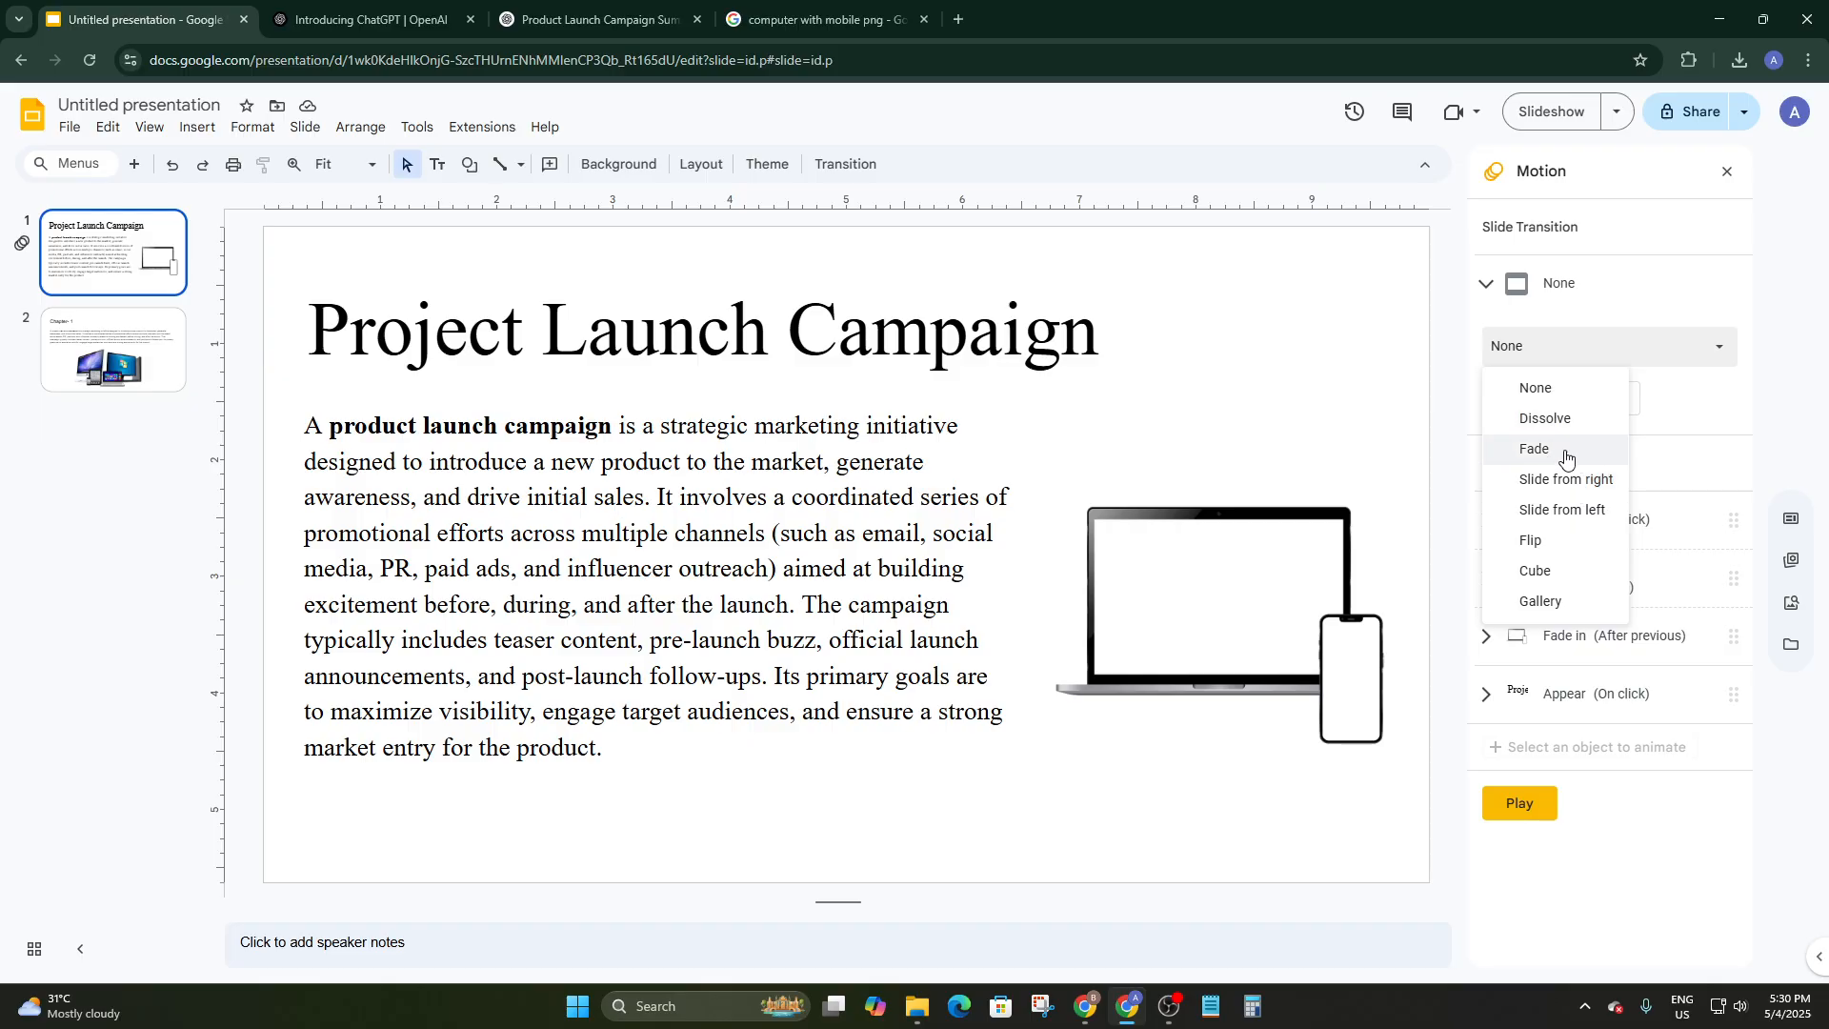
{"action": "left_click", "coordinate": [1567, 419]}
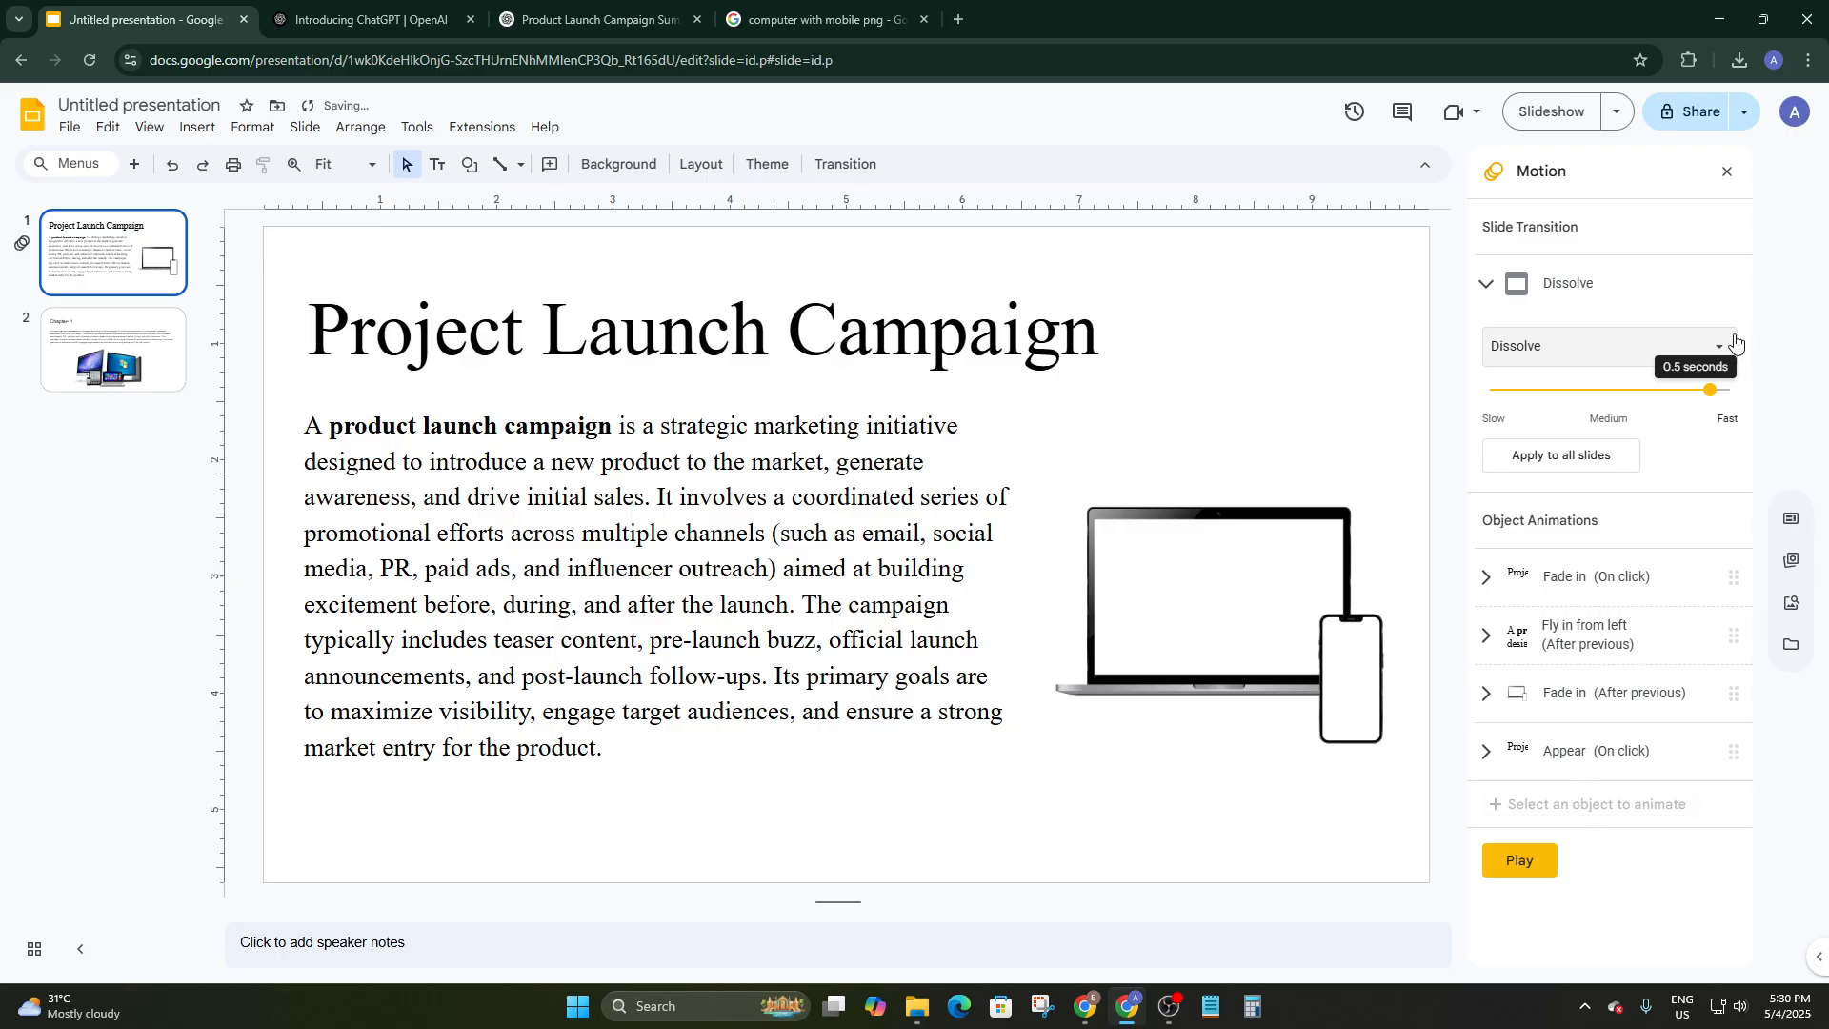
{"action": "left_click_drag", "start_coordinate": [1711, 389], "coordinate": [1681, 396]}
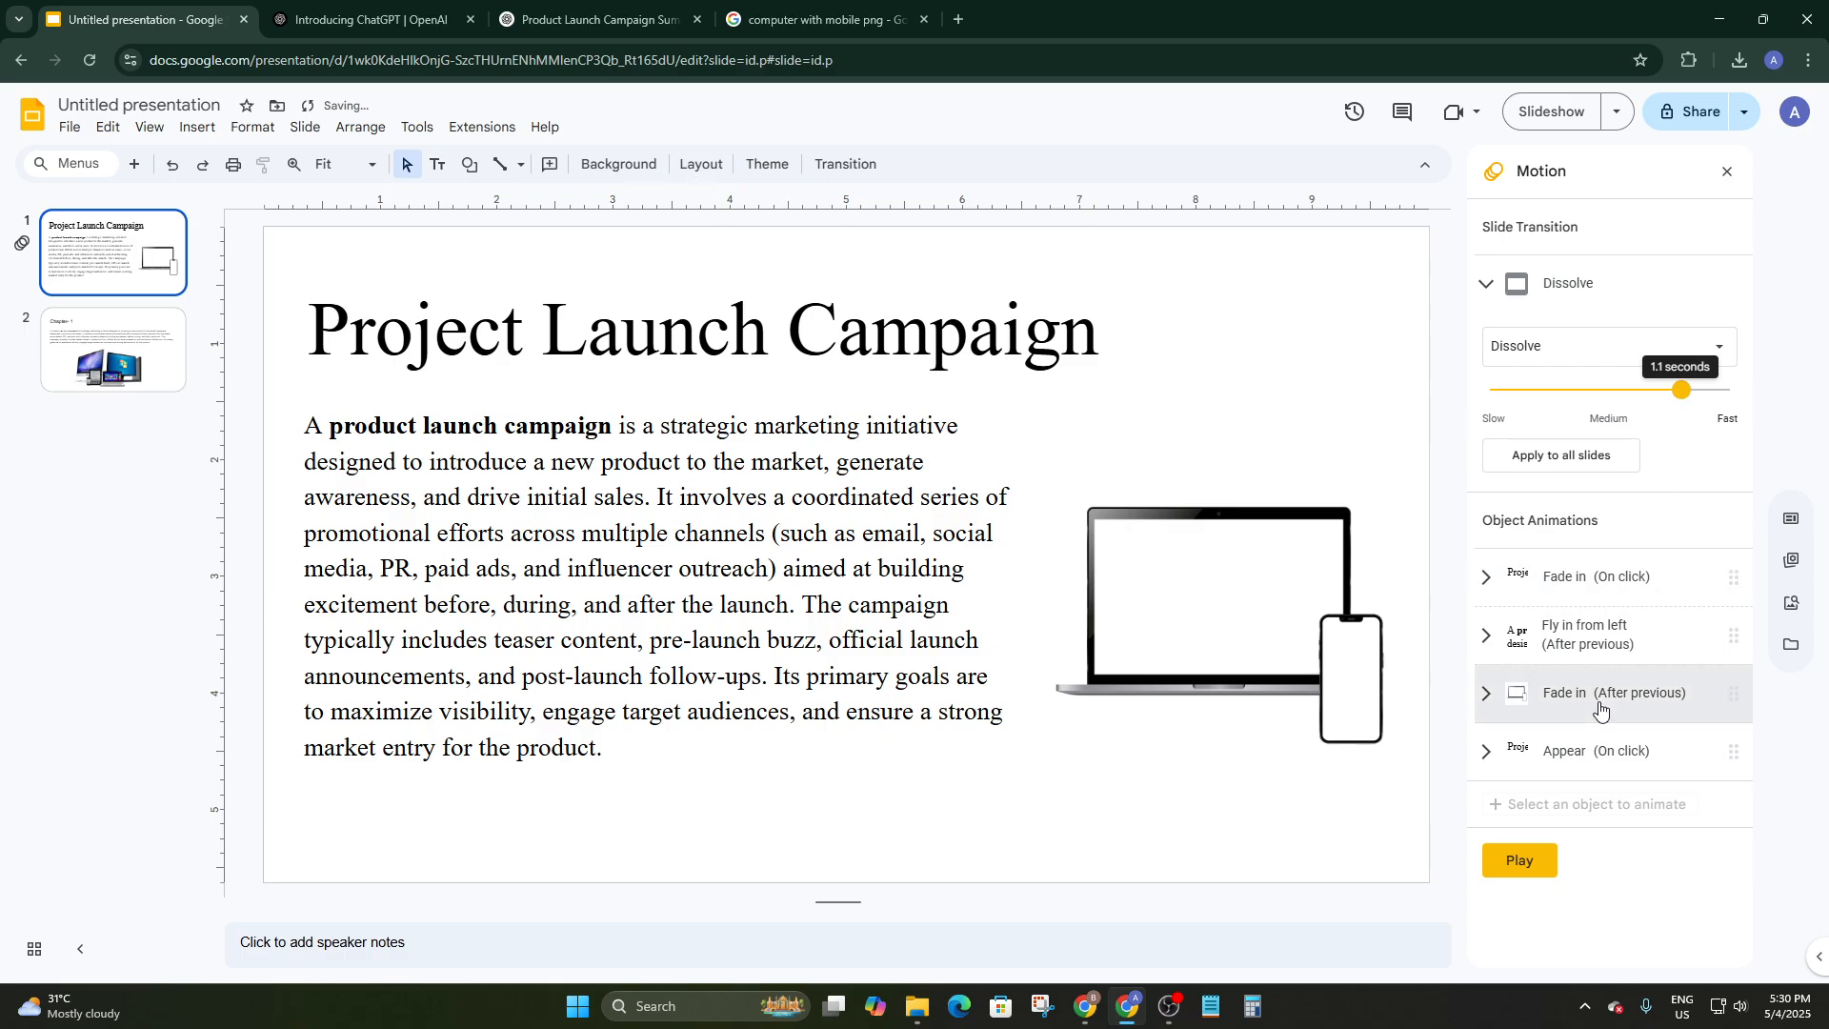
{"action": "left_click", "coordinate": [1524, 867]}
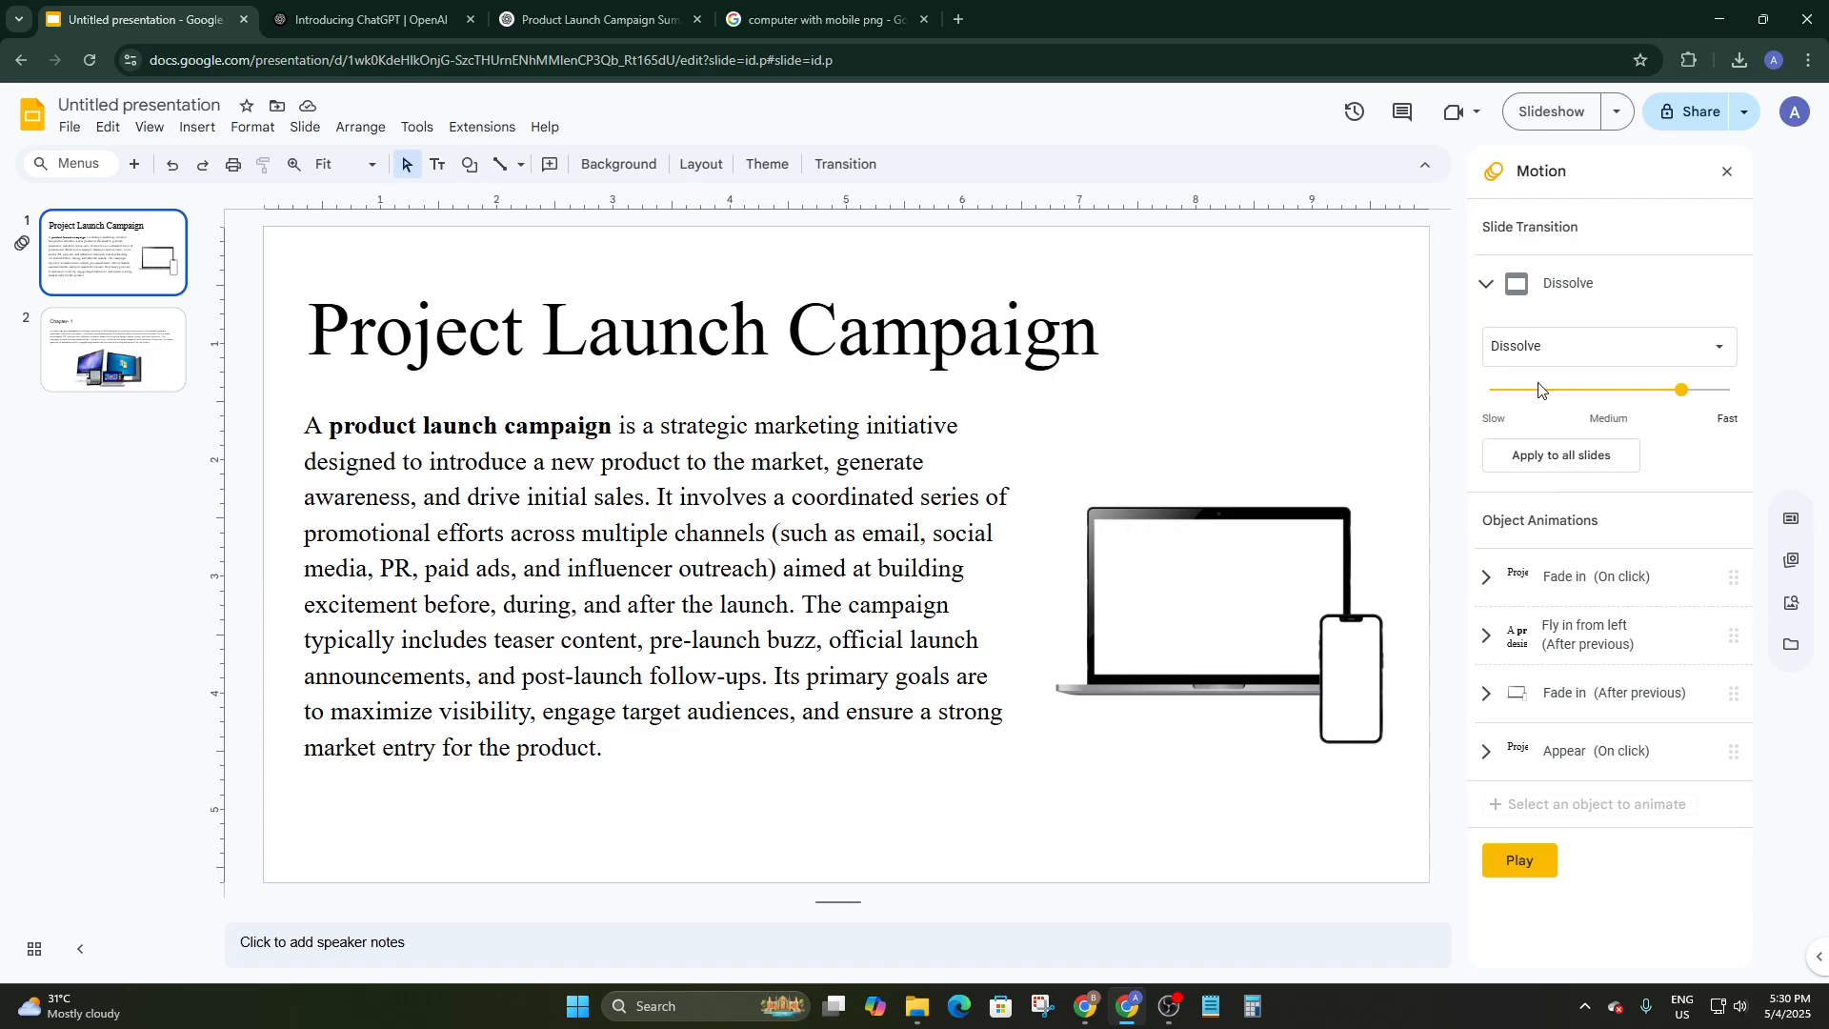
Try the Fade transition on the title slide, replace it with Slide from right, and start a preview
{"action": "left_click", "coordinate": [1534, 348]}
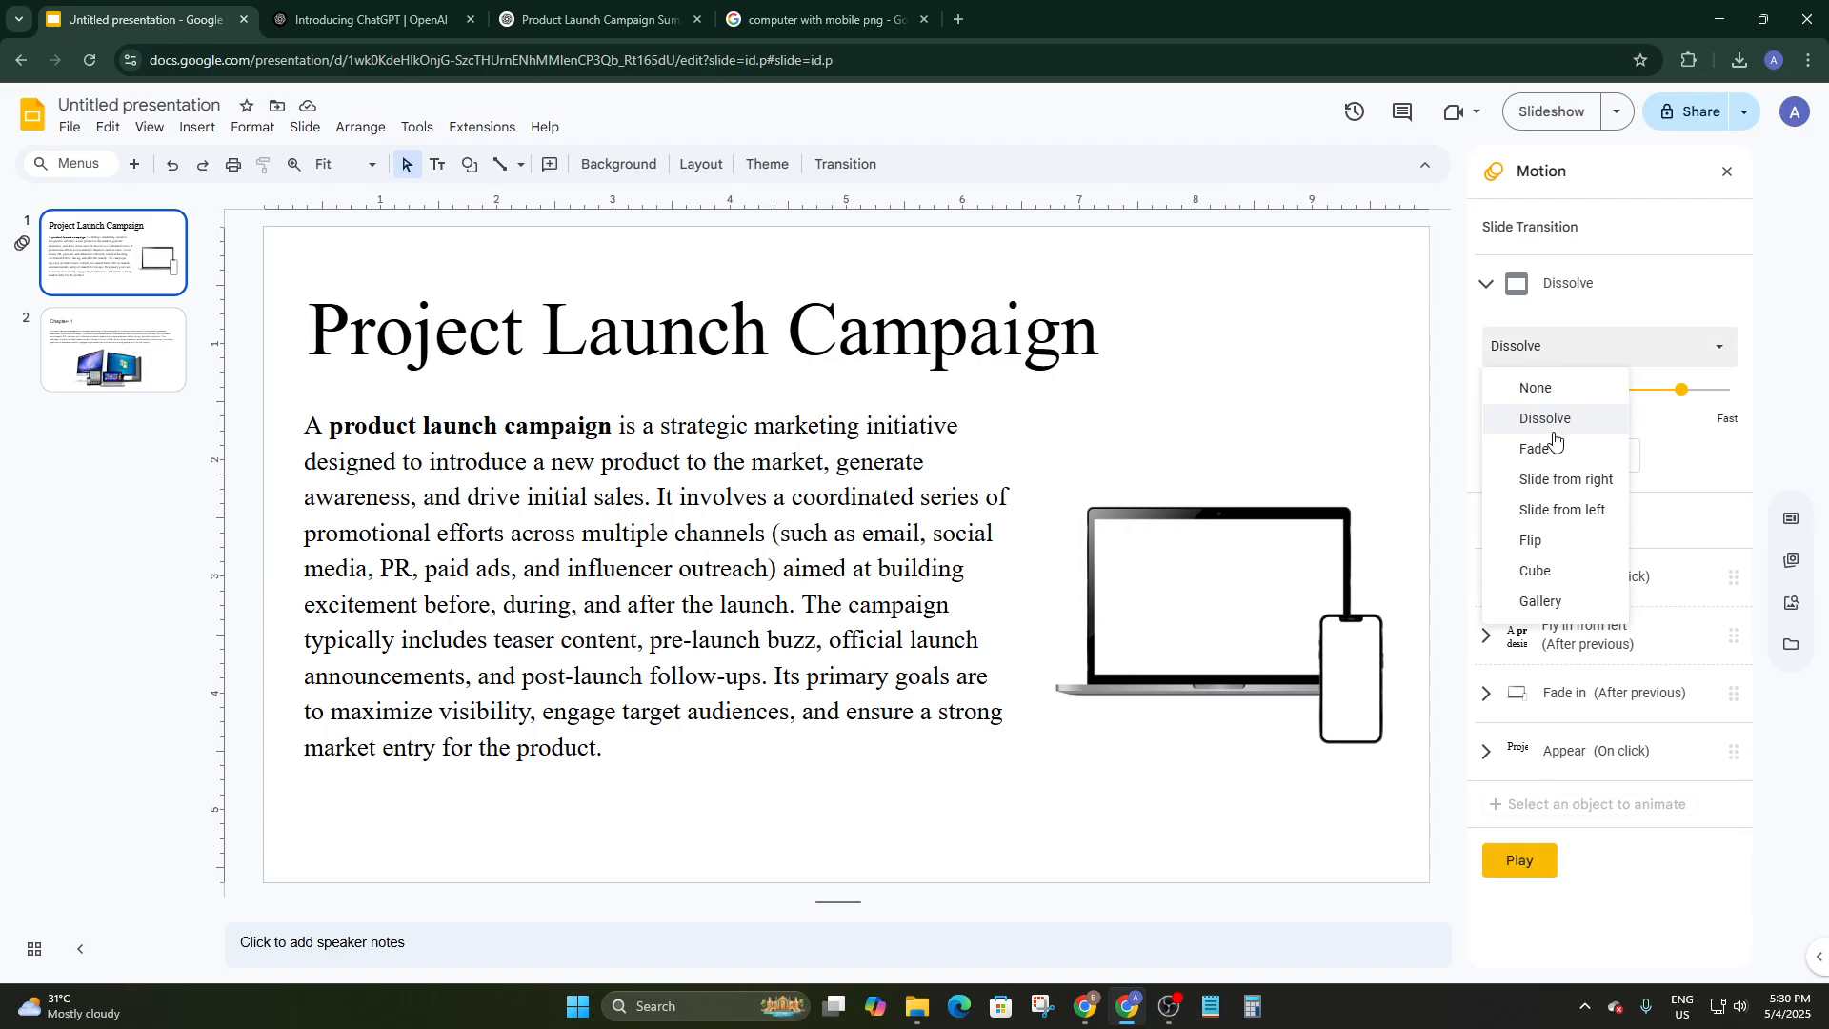
{"action": "left_click", "coordinate": [1545, 447]}
{"action": "left_click", "coordinate": [1533, 354]}
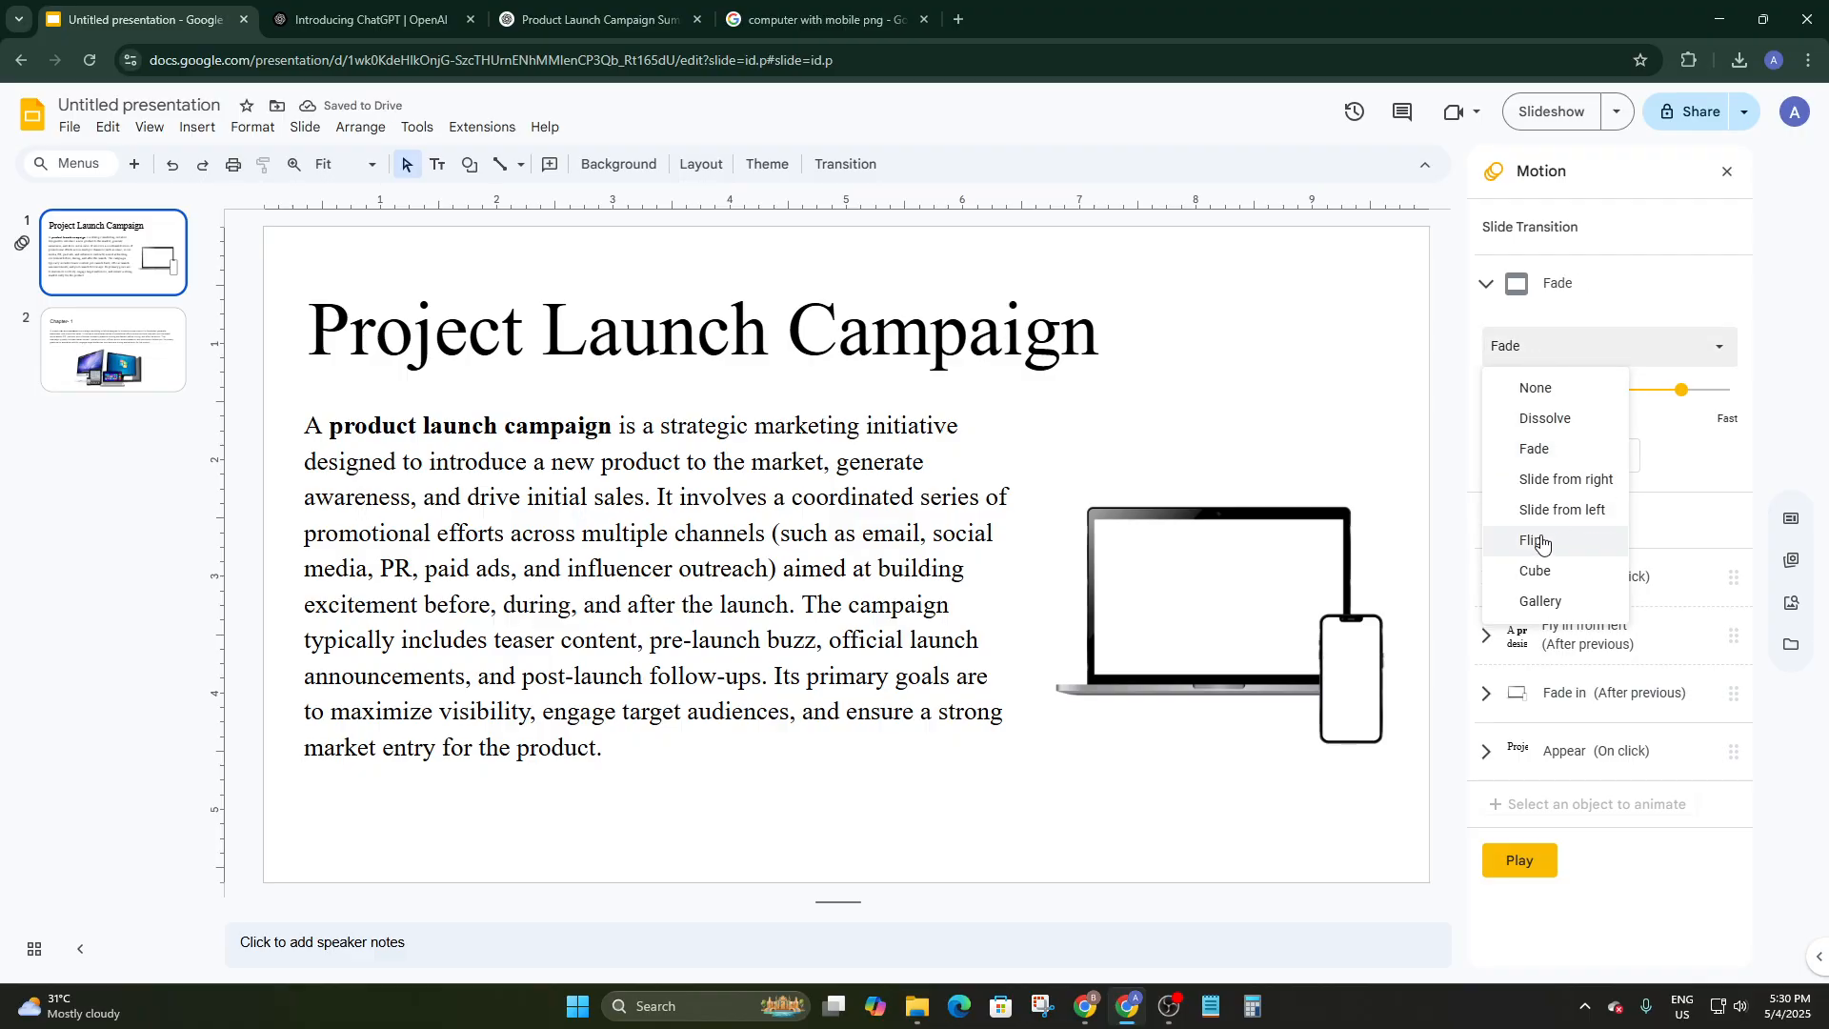
{"action": "left_click", "coordinate": [1555, 479]}
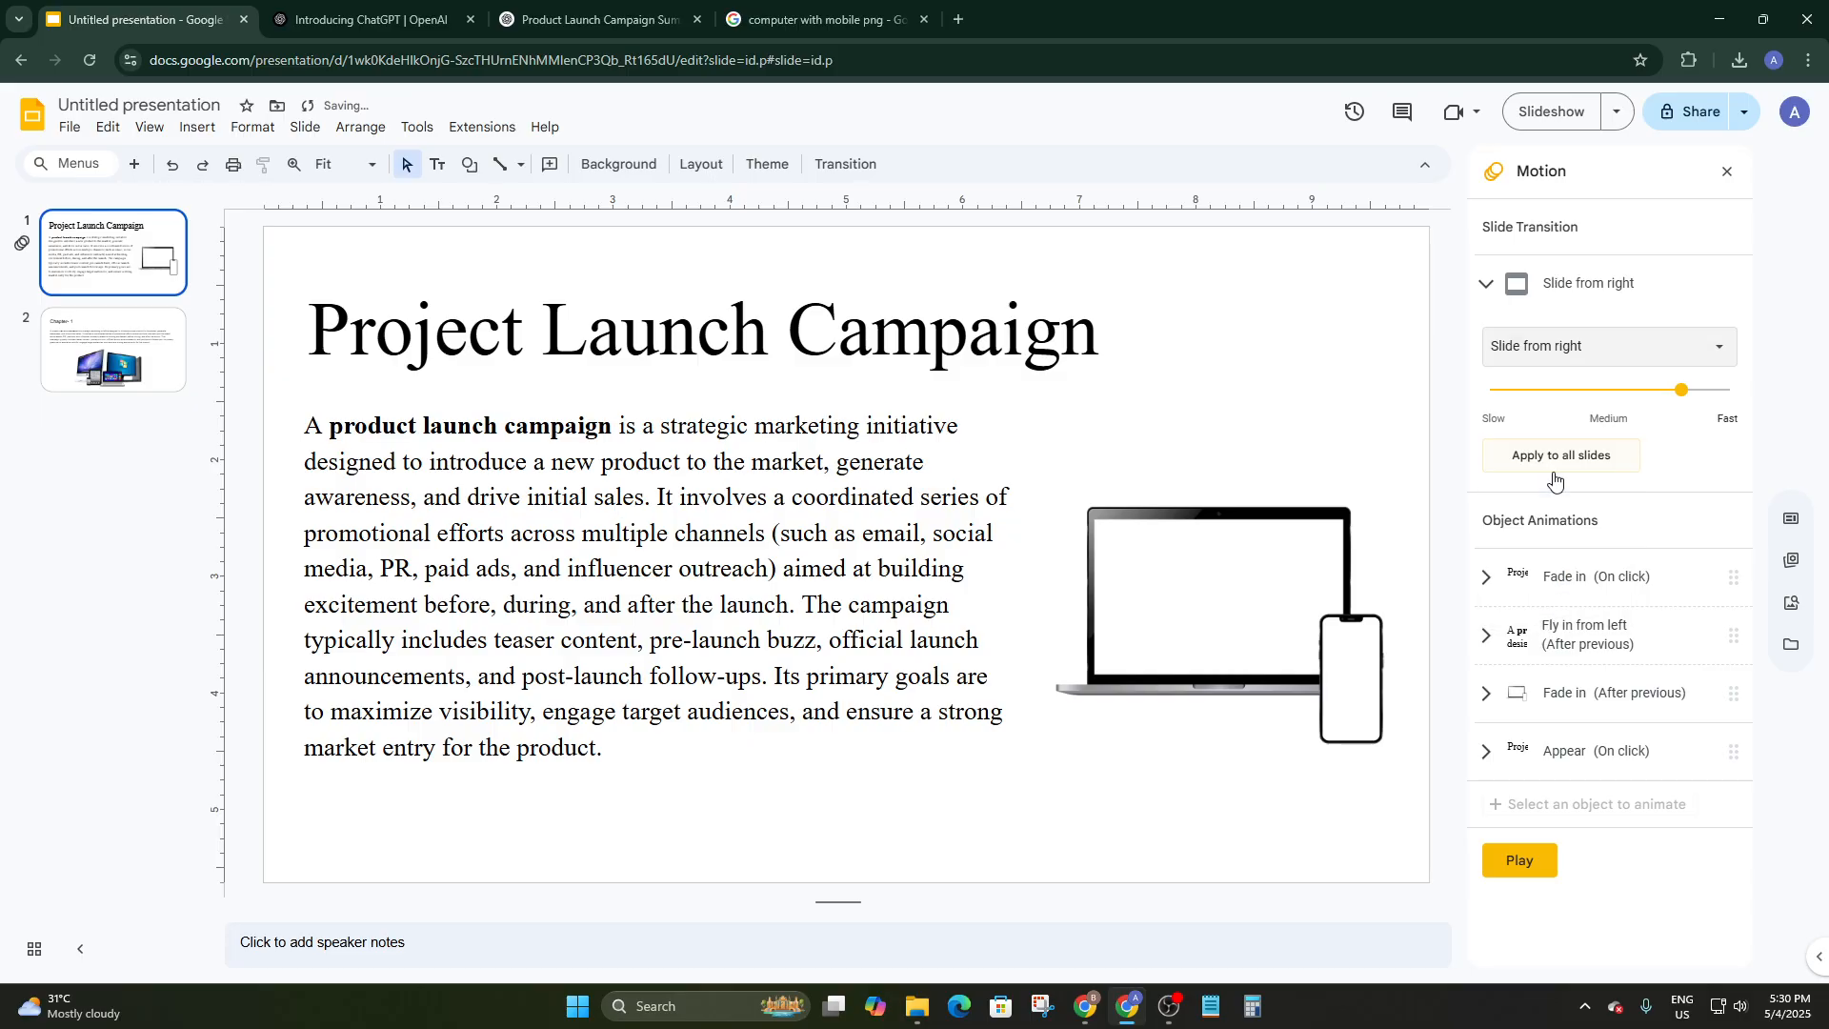
{"action": "left_click", "coordinate": [1518, 862]}
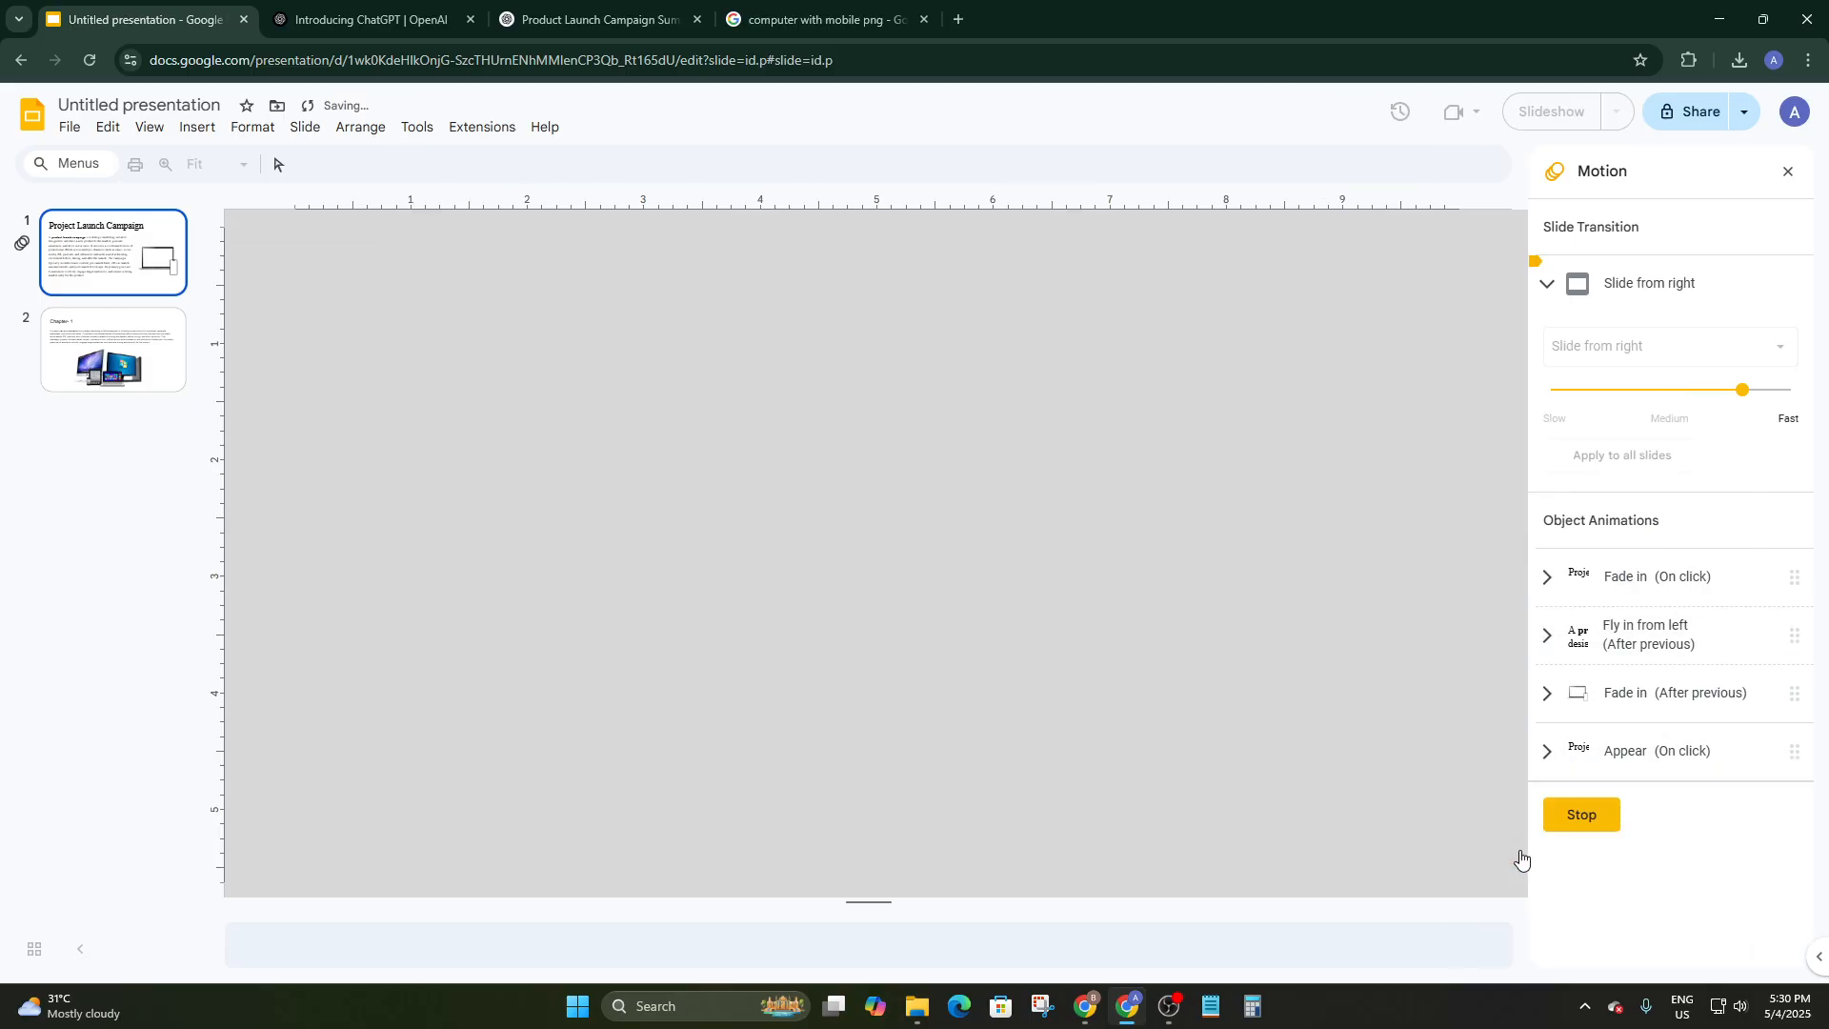